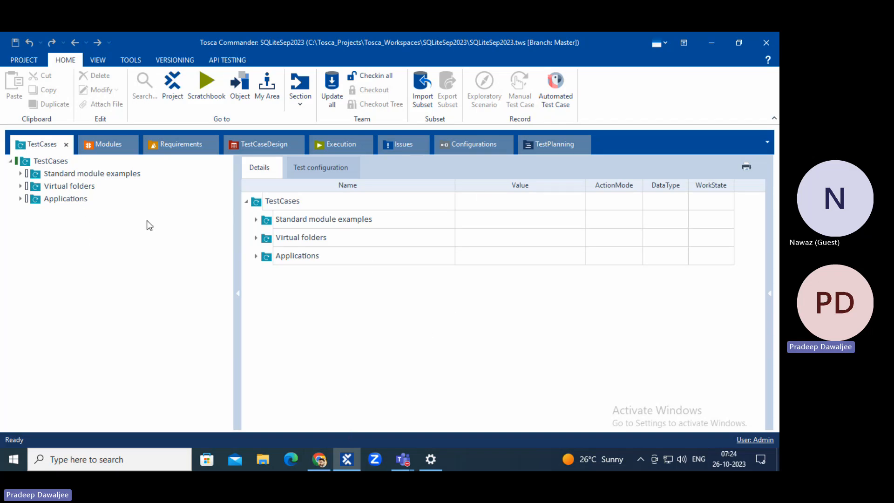
Expand Applications > Demo > TDS in the TestCases tree and view test case TDS1's steps.
left_click(21, 198)
left_click(30, 210)
left_click(41, 236)
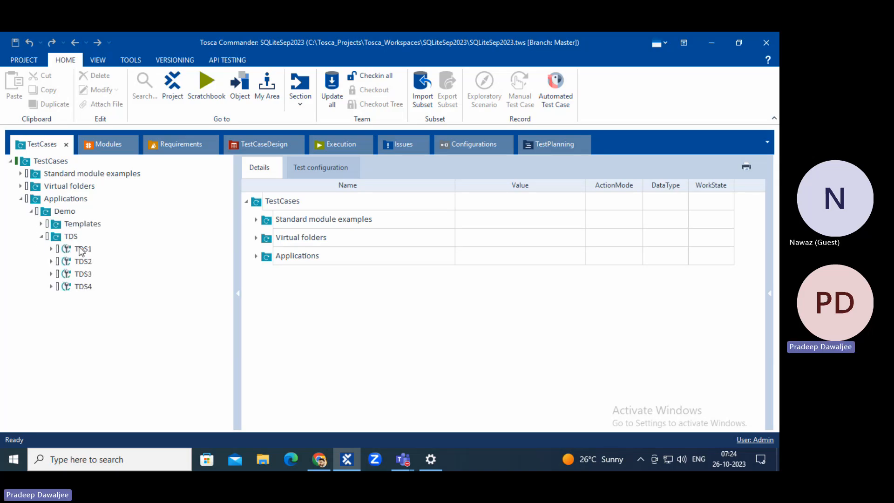
left_click(81, 250)
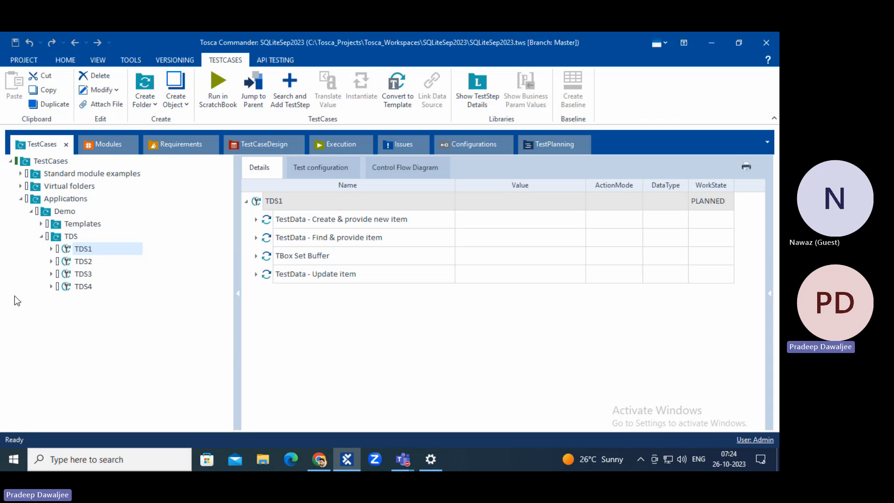
Collapse TDS, briefly look inside Templates, and select the Demo folder.
left_click(41, 236)
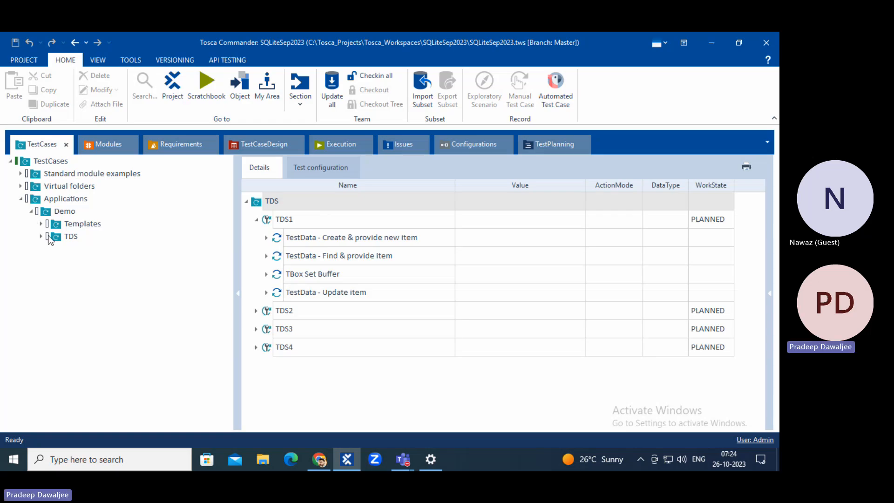
left_click(41, 224)
left_click(41, 224)
left_click(46, 213)
Create a folder named RecoveryScenarios under Demo, save the project, and switch to Chrome.
right_click(72, 212)
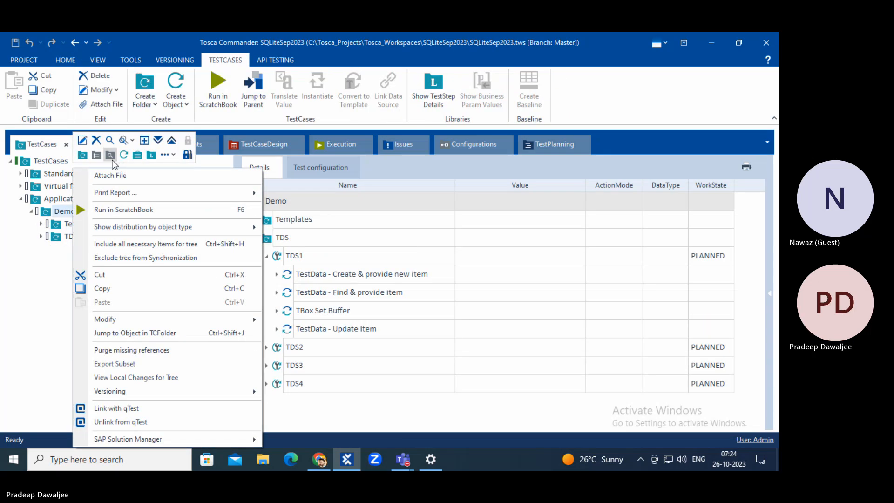
left_click(83, 154)
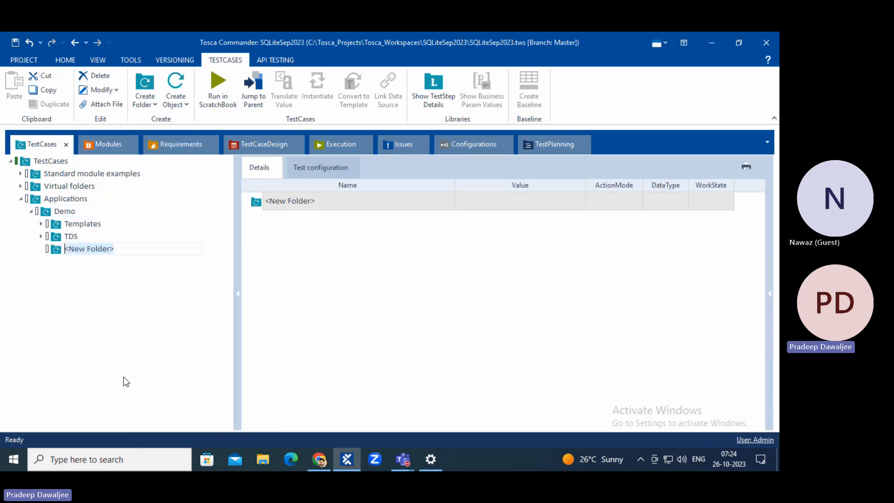
type("Re")
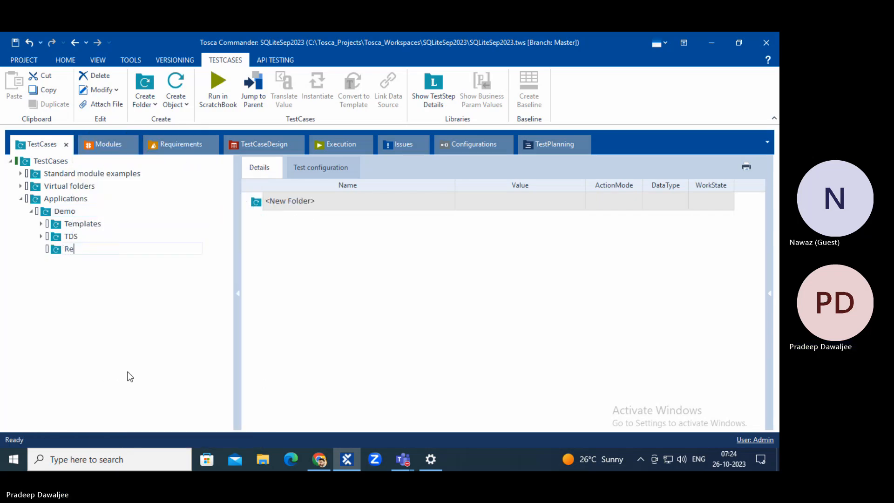
type("coveryScenarios")
key("Return")
key("ctrl+s")
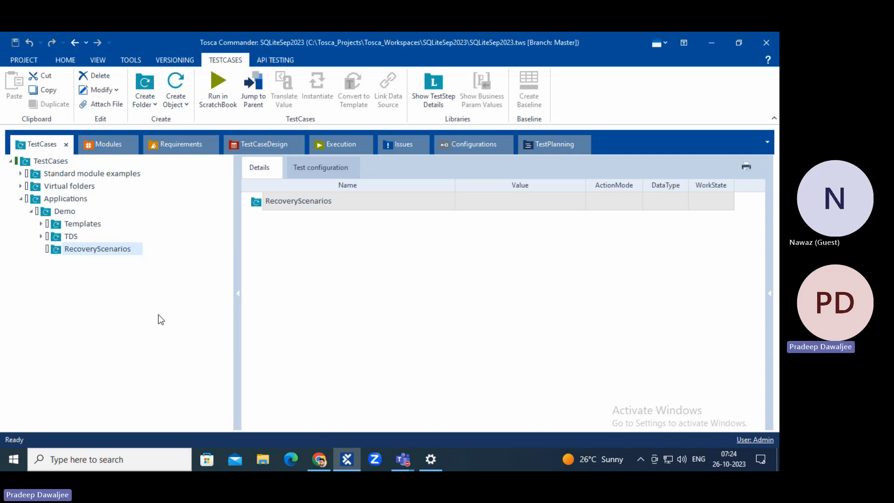
left_click(320, 459)
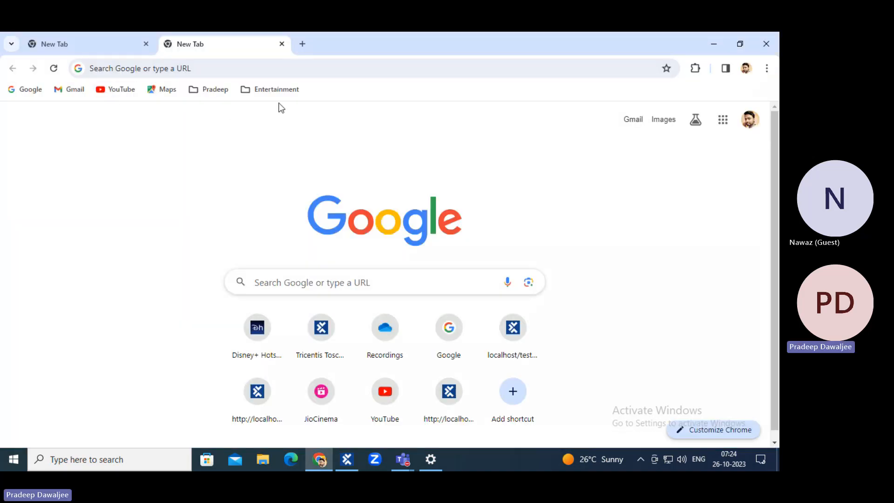
Open Demo Web Shop from the Chrome bookmarks folder and go to its login page.
left_click(204, 92)
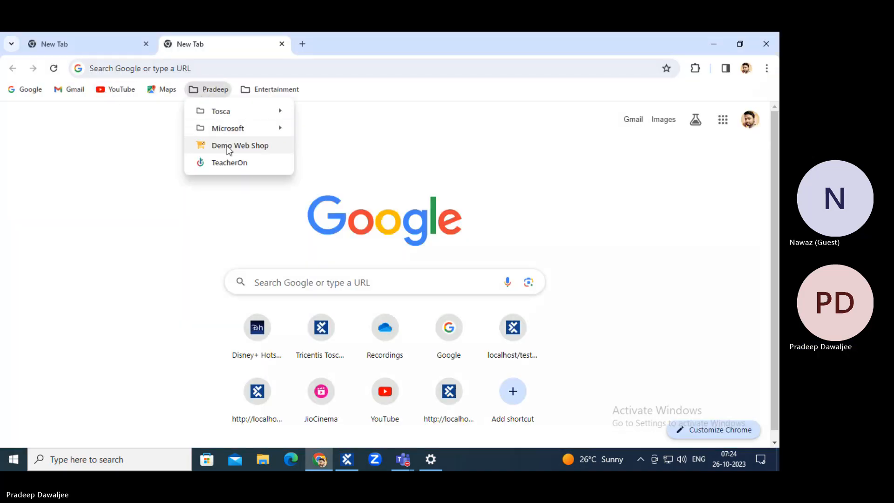
left_click(227, 145)
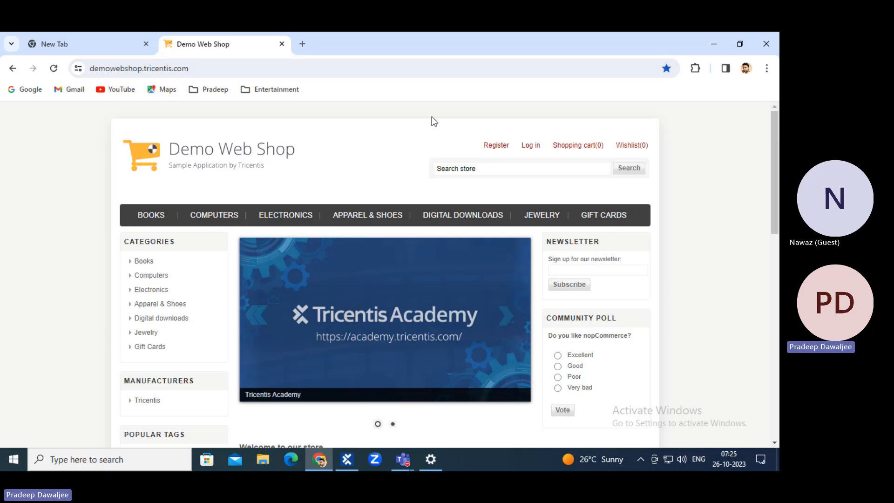
left_click(536, 146)
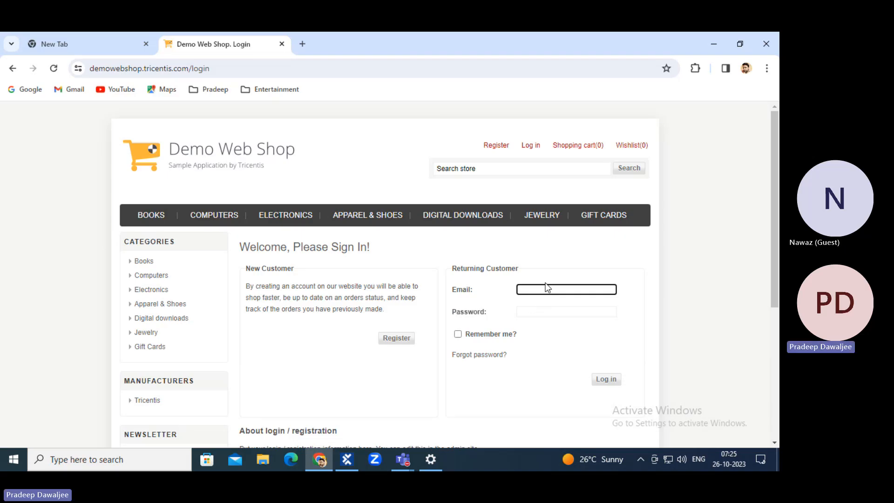
left_click(531, 312)
scroll(531, 321, "down", 3)
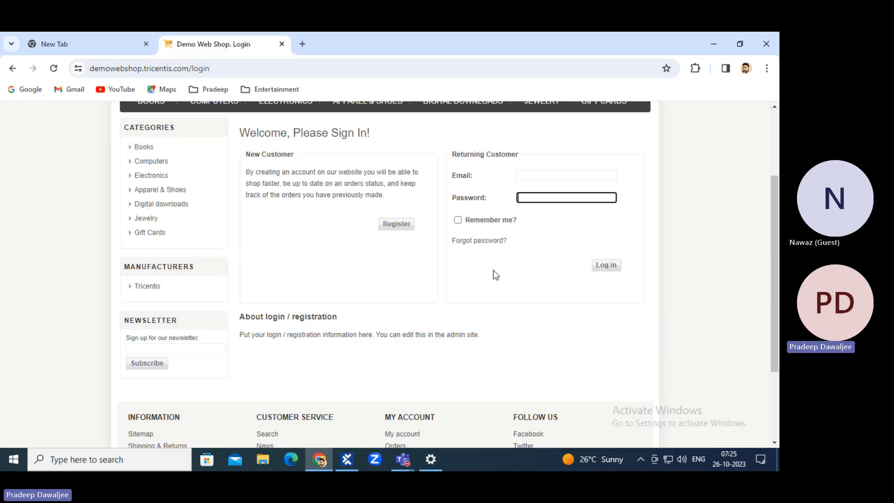
scroll(493, 270, "up", 3)
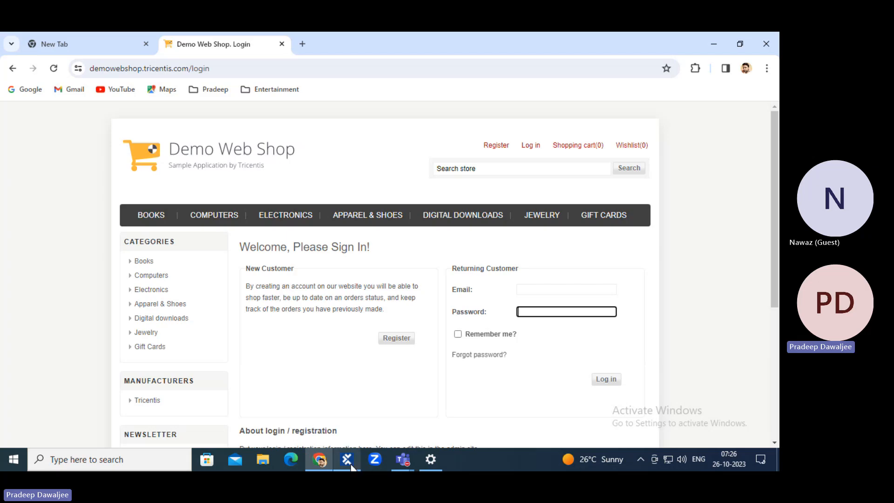
mouse_move(351, 466)
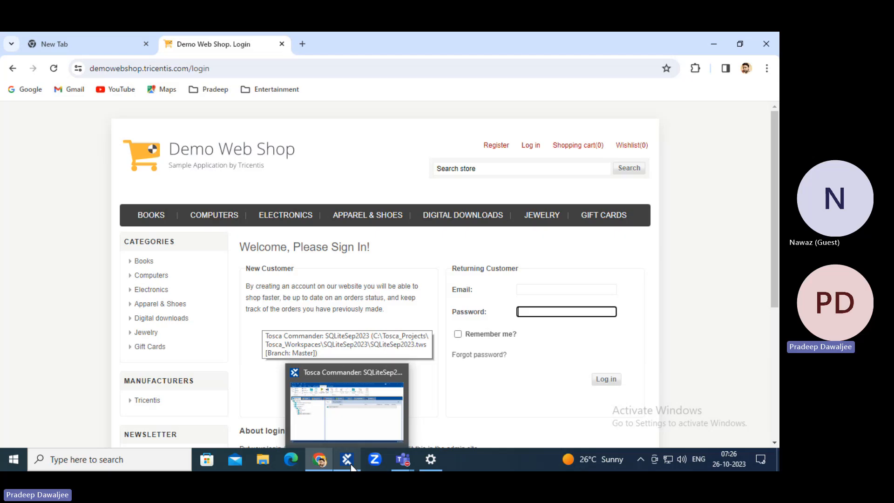
left_click(10, 260)
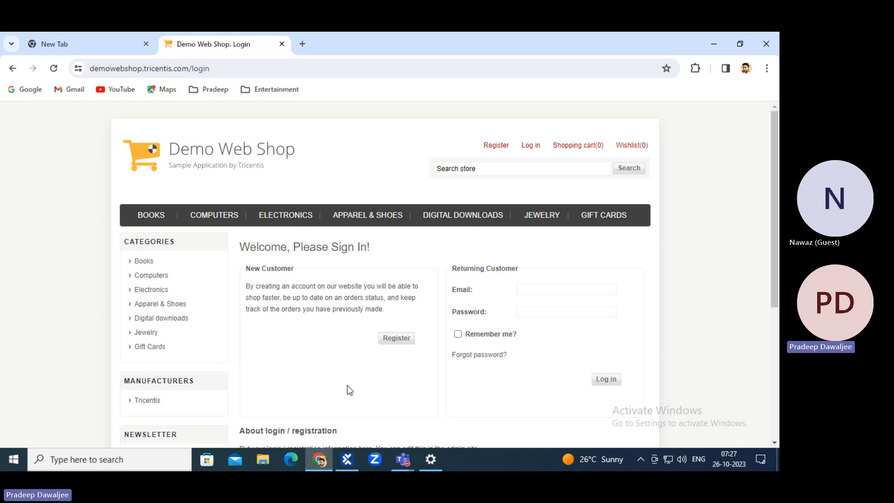
left_click(347, 460)
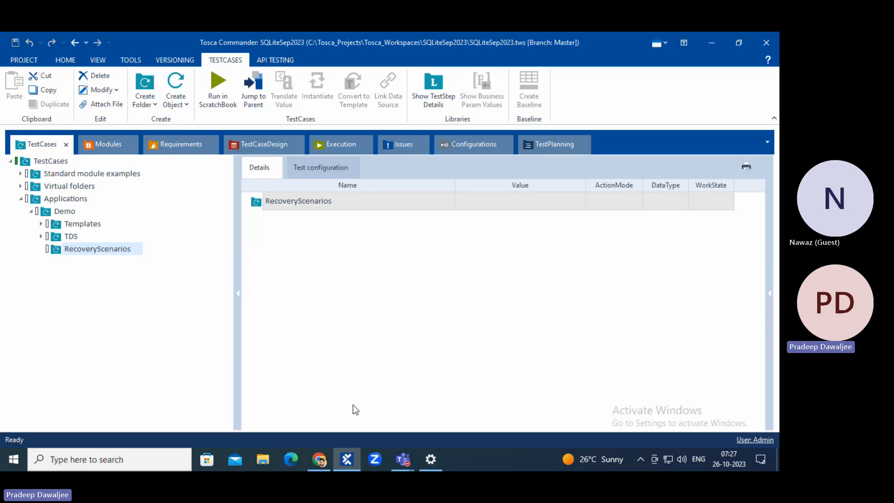
left_click(319, 460)
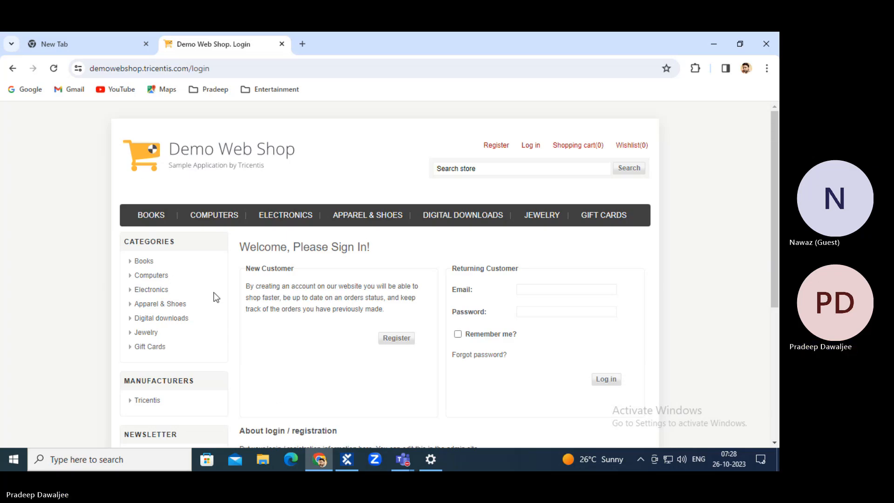
left_click(347, 459)
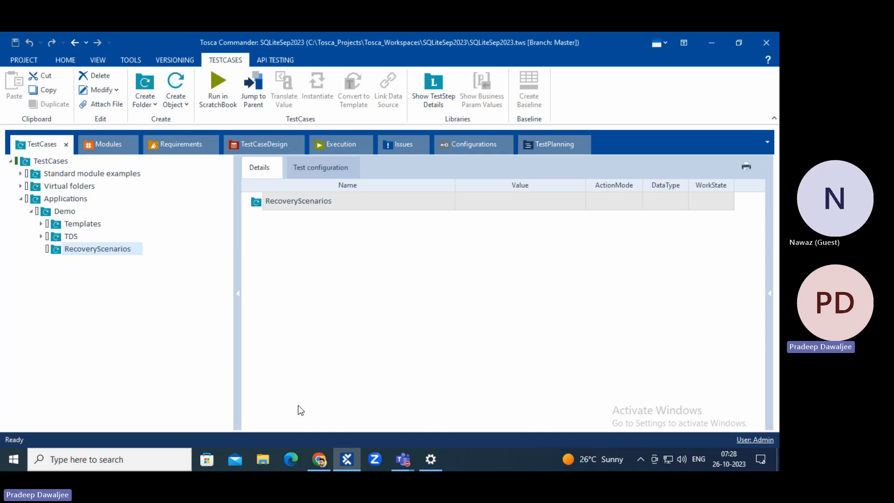
left_click(319, 460)
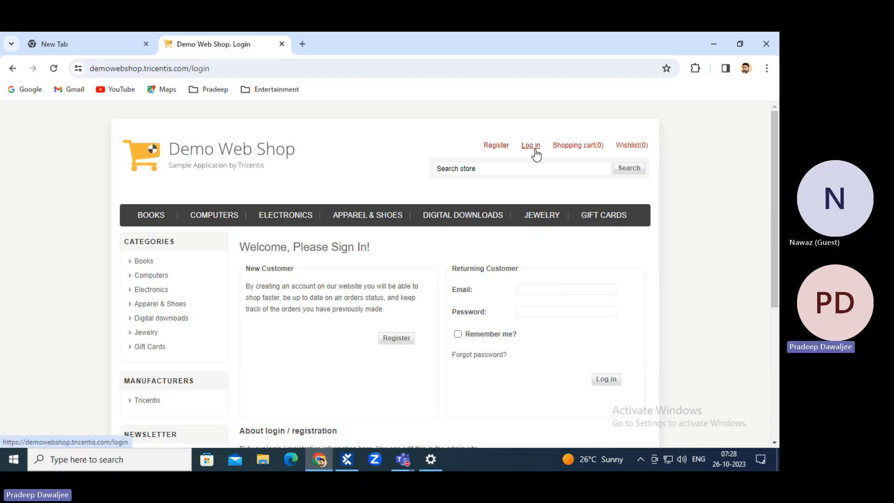
Fill in the account e-mail and password on the login form and submit it.
left_click(544, 289)
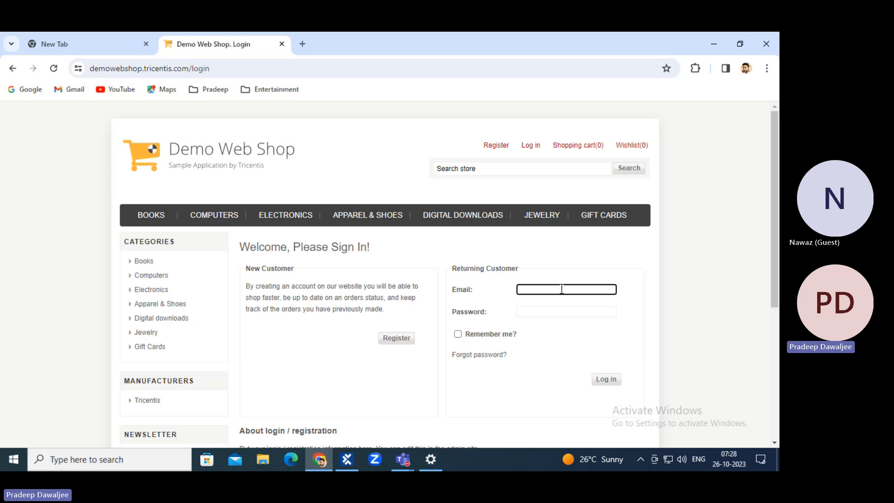
left_click(556, 313)
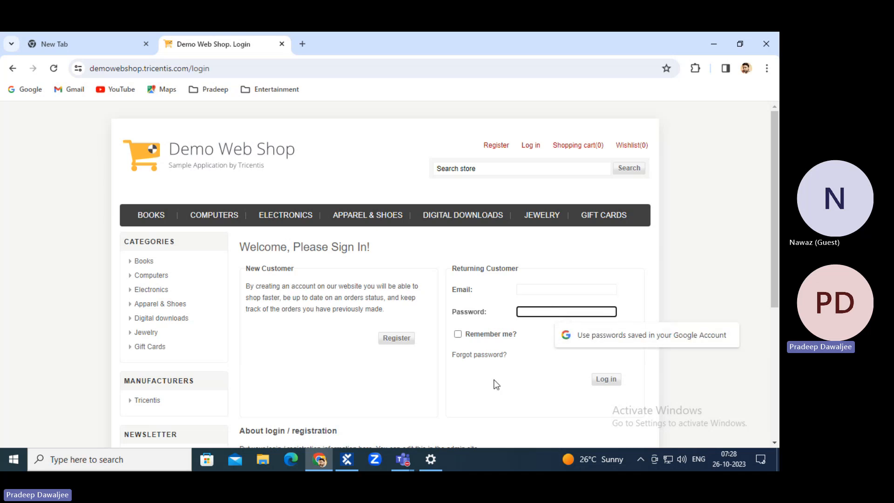
left_click(546, 350)
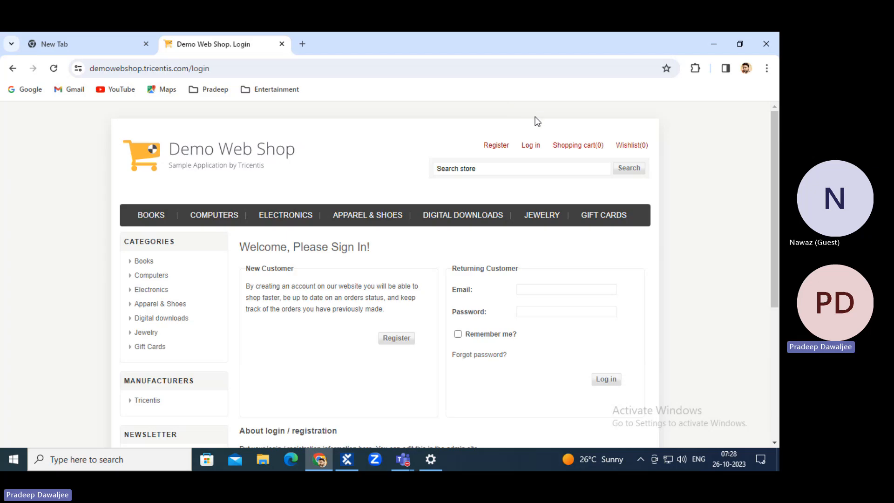
left_click(574, 289)
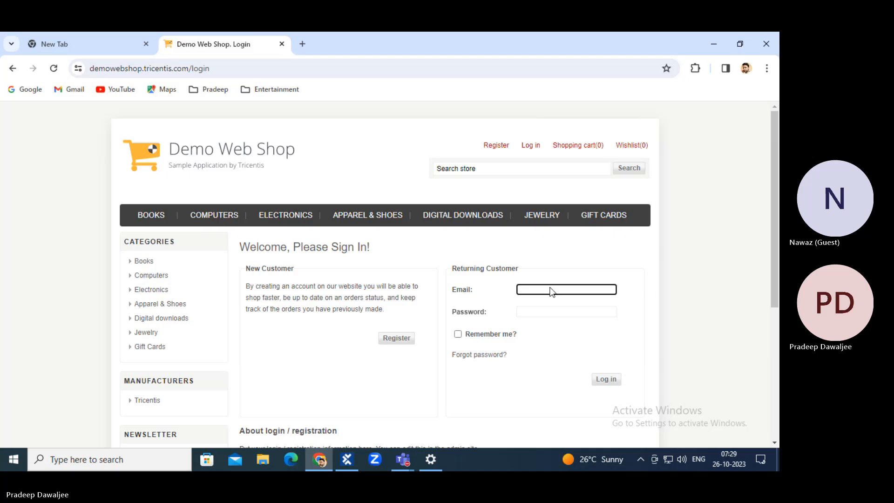
left_click(544, 311)
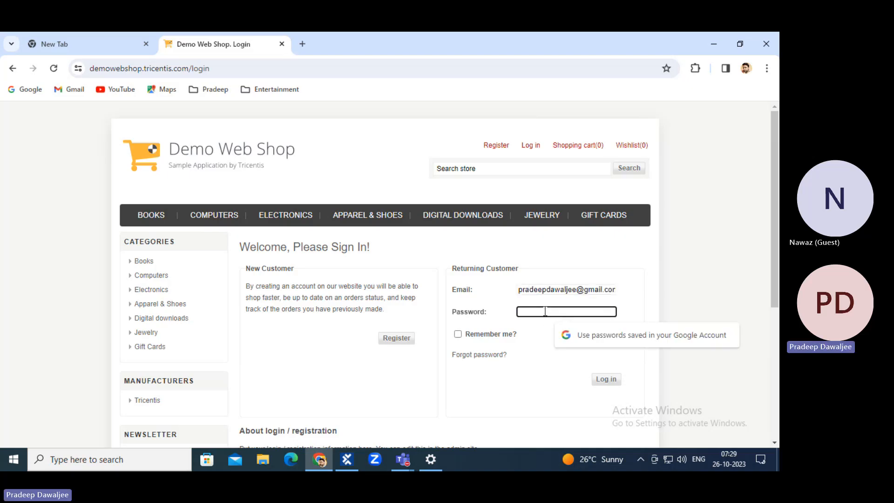
type("123456")
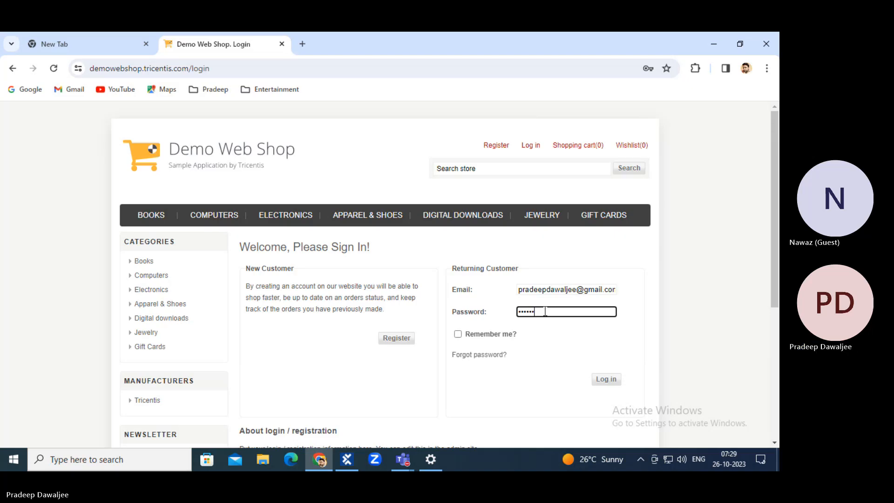
scroll(564, 296, "down", 3)
left_click(604, 212)
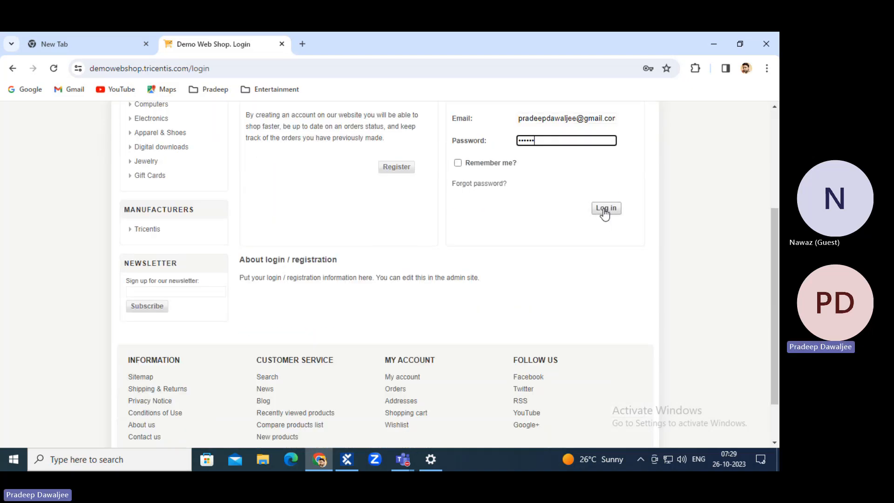
Recheck the entered credentials, submit Log in again, dismiss the save-password prompt, and return to Tosca.
scroll(517, 213, "up", 2)
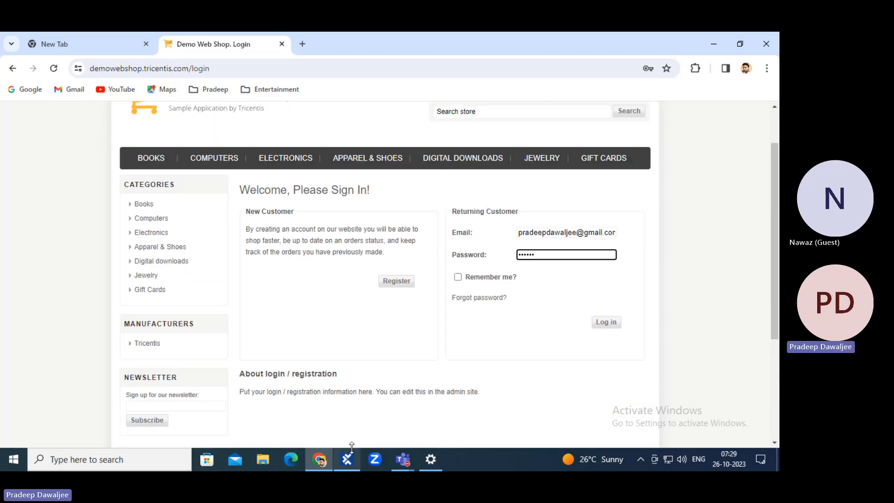
scroll(510, 219, "up", 1)
scroll(510, 218, "up", 1)
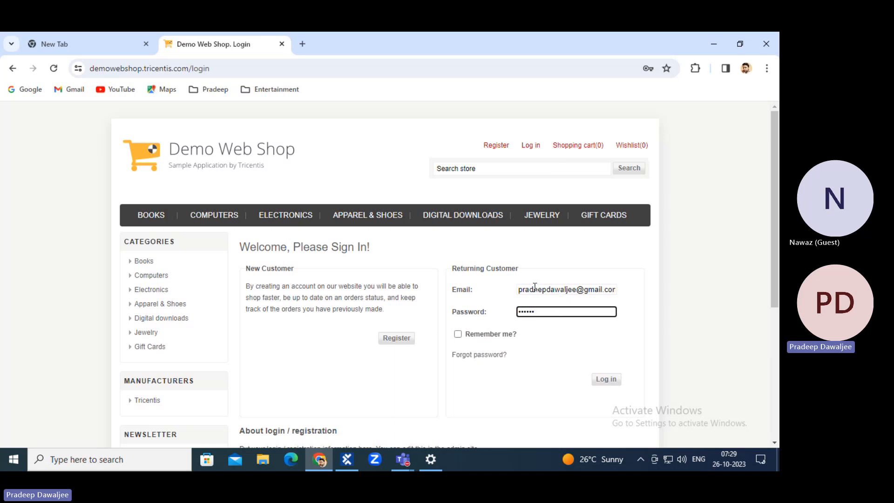
scroll(548, 315, "down", 3)
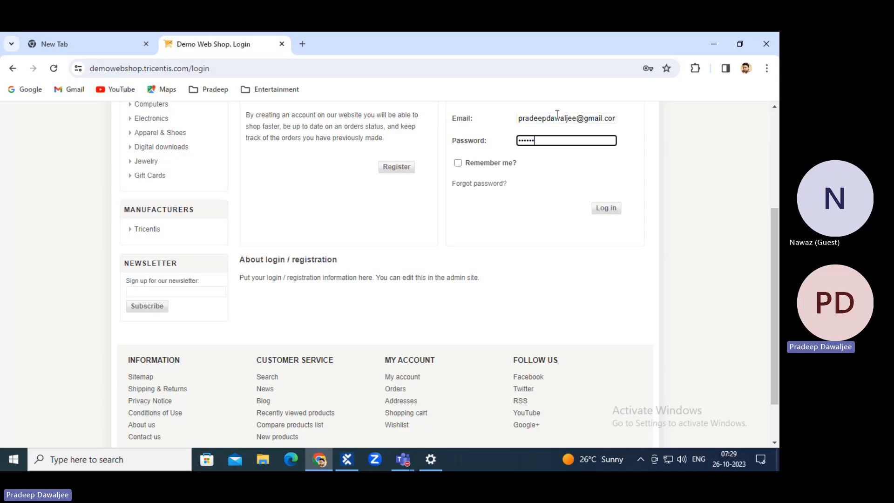
left_click_drag(530, 118, 565, 118)
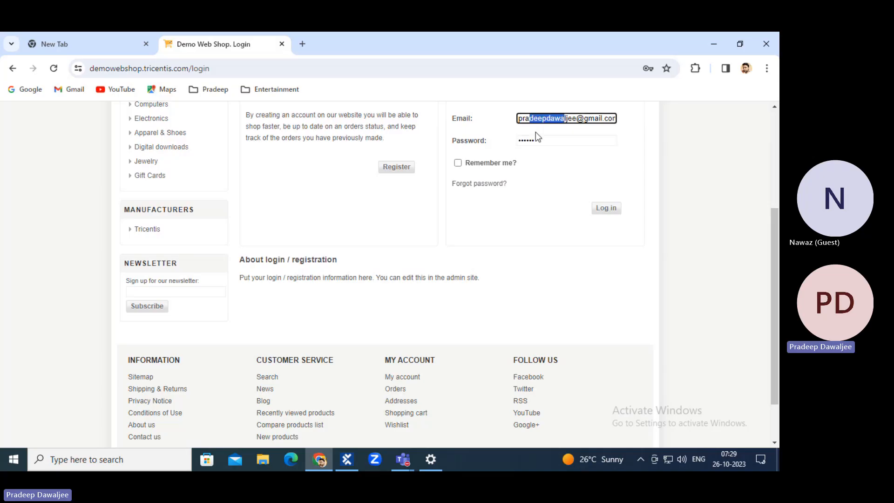
double_click(557, 138)
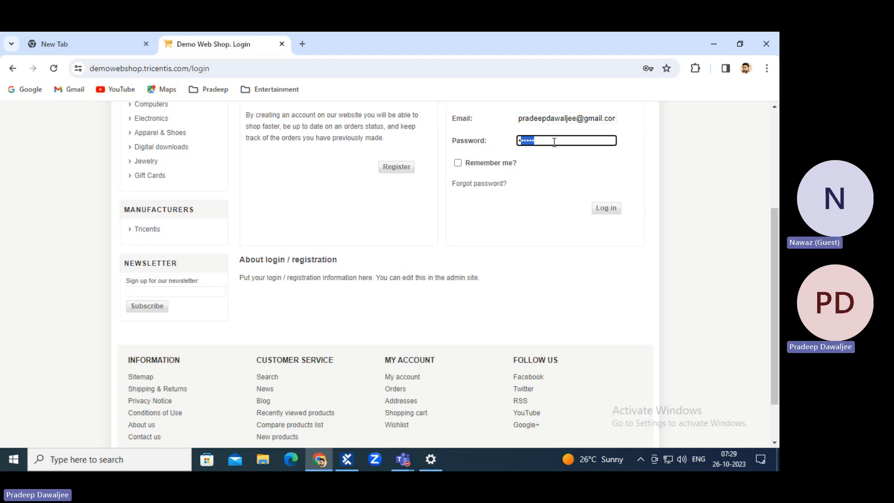
left_click(606, 208)
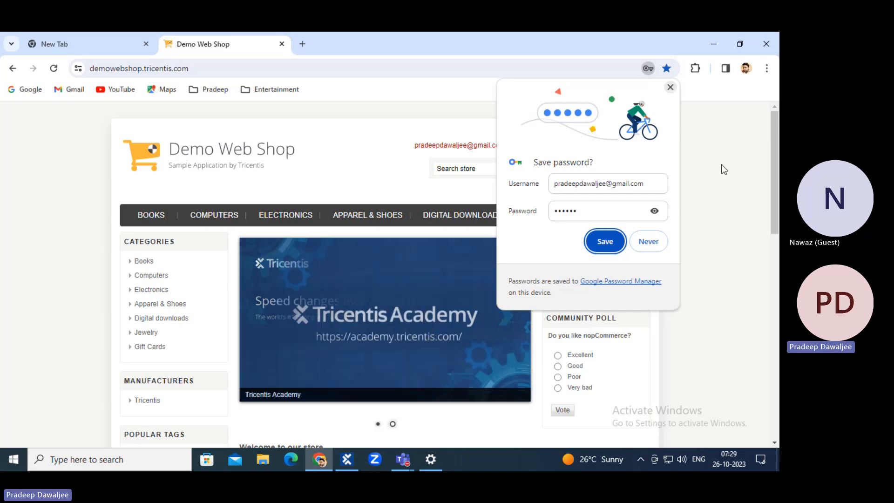
left_click(670, 88)
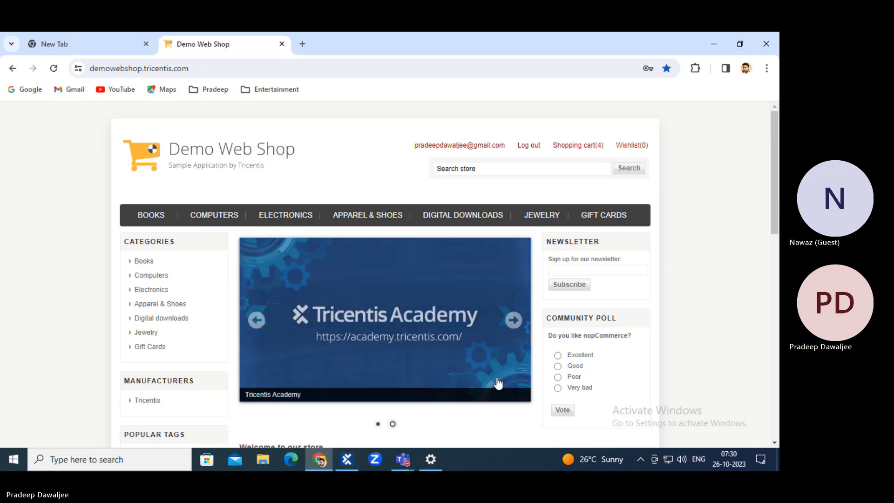
left_click(347, 459)
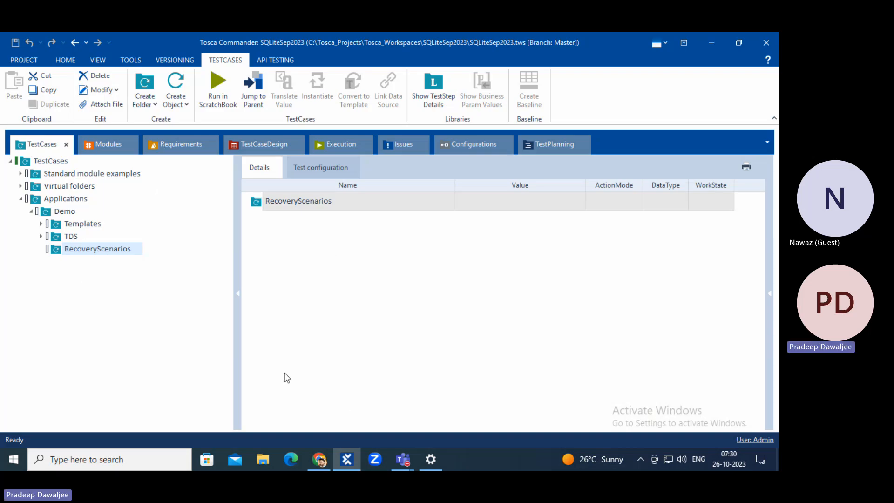
Open Tosca's Modules section, then log out of Demo Web Shop and open its sign-in page.
left_click(331, 343)
left_click(98, 145)
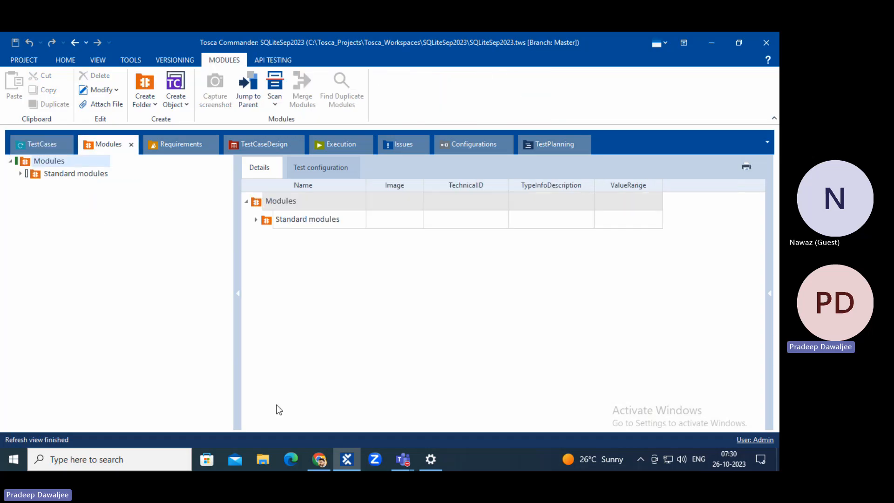
left_click(324, 459)
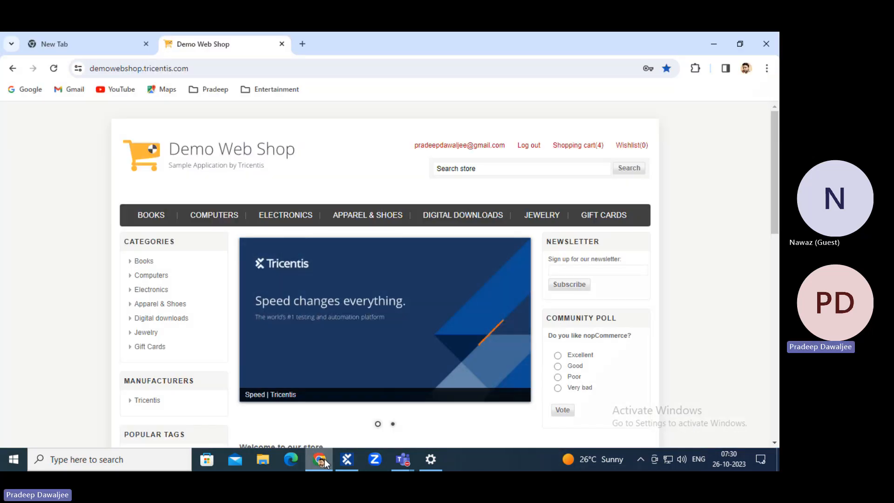
left_click(535, 146)
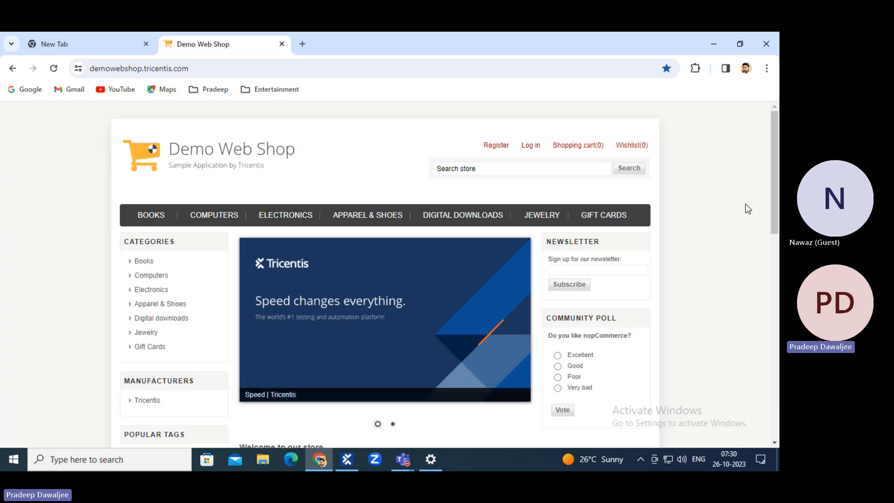
mouse_move(557, 149)
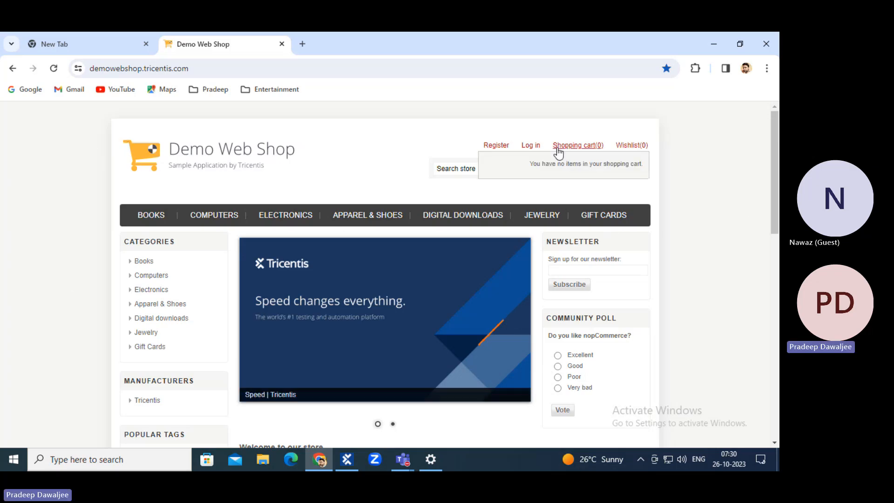
left_click(529, 147)
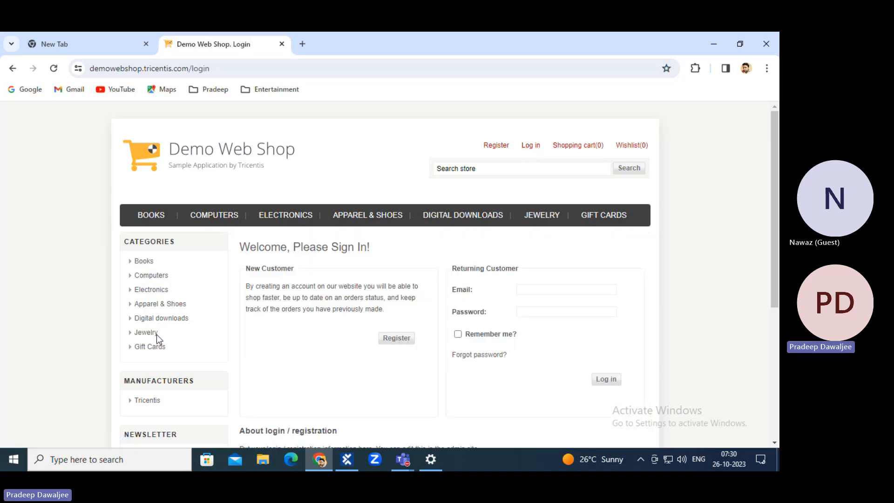
Create a new folder named Applications under Modules in Tosca Commander.
left_click(348, 458)
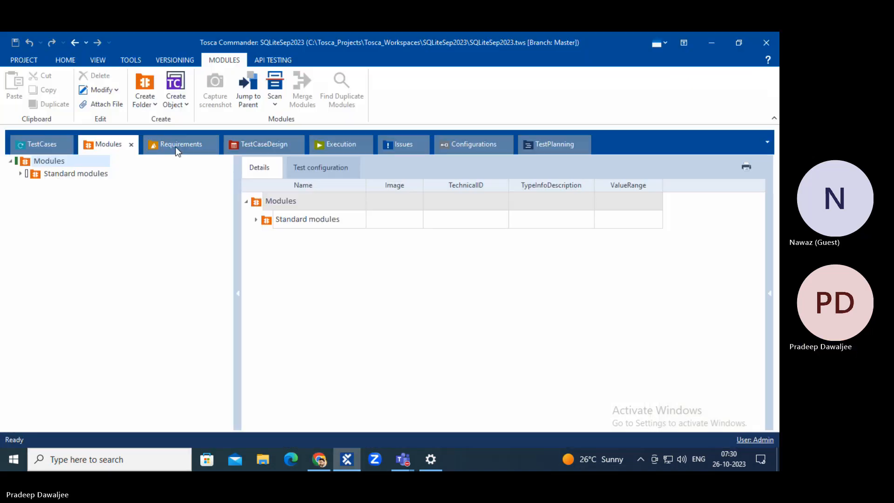
left_click(21, 173)
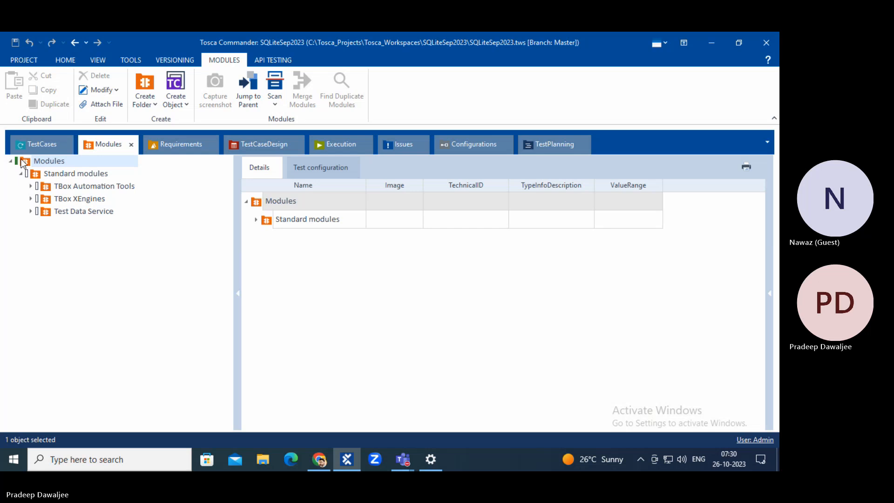
right_click(24, 161)
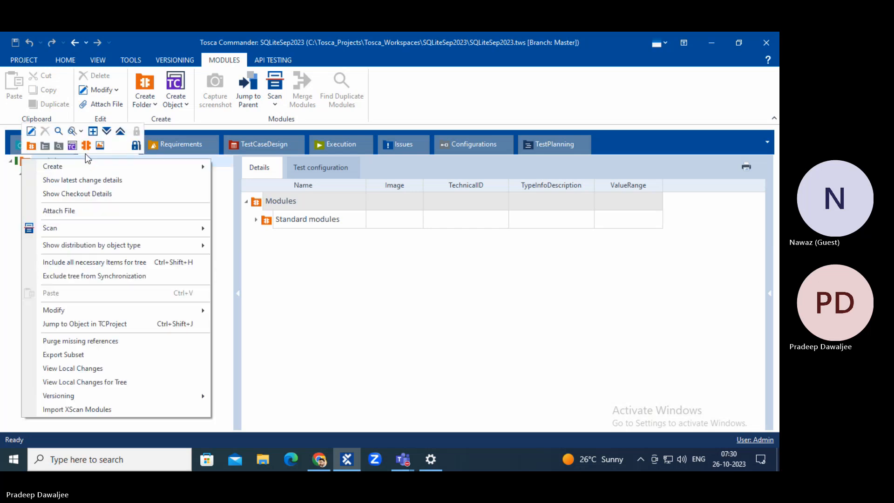
left_click(32, 147)
type("Ap")
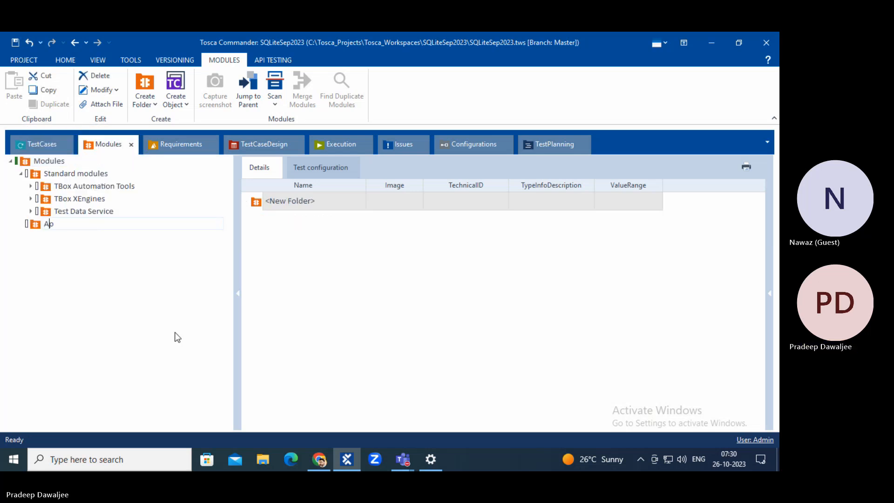
type("plications")
key("Return")
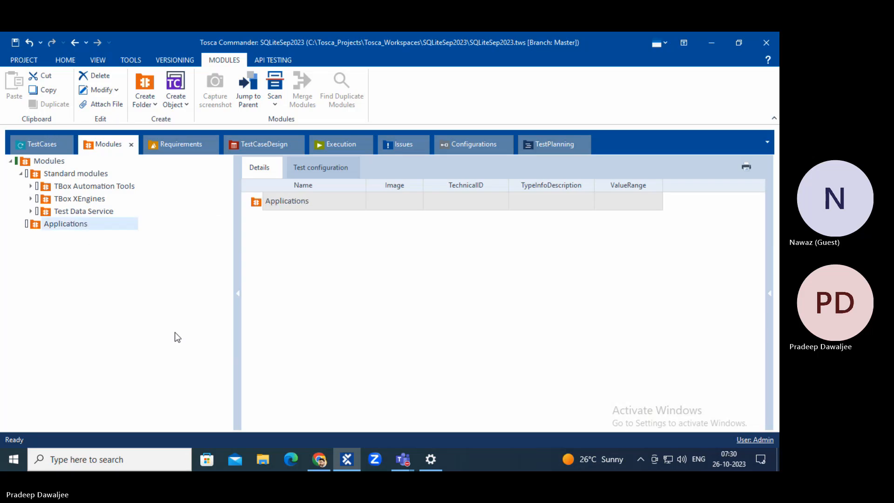
Add a subfolder under Applications and name it Demo.
right_click(80, 225)
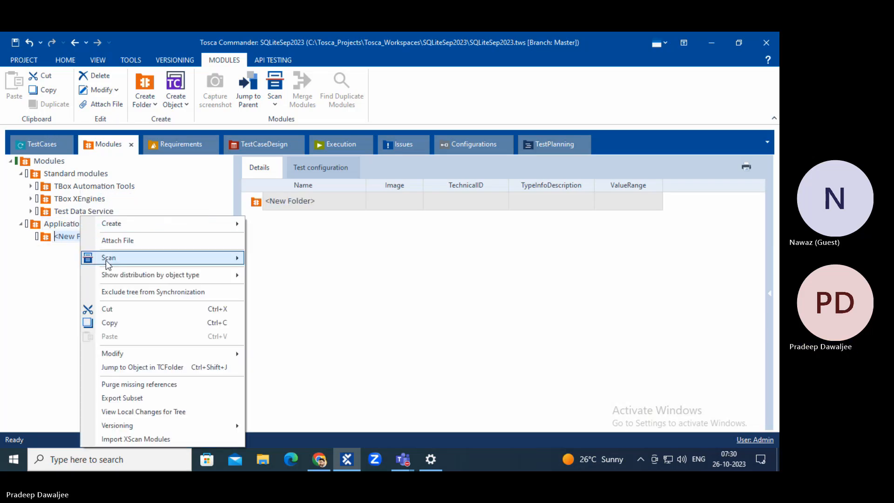
type("emo")
key("Return")
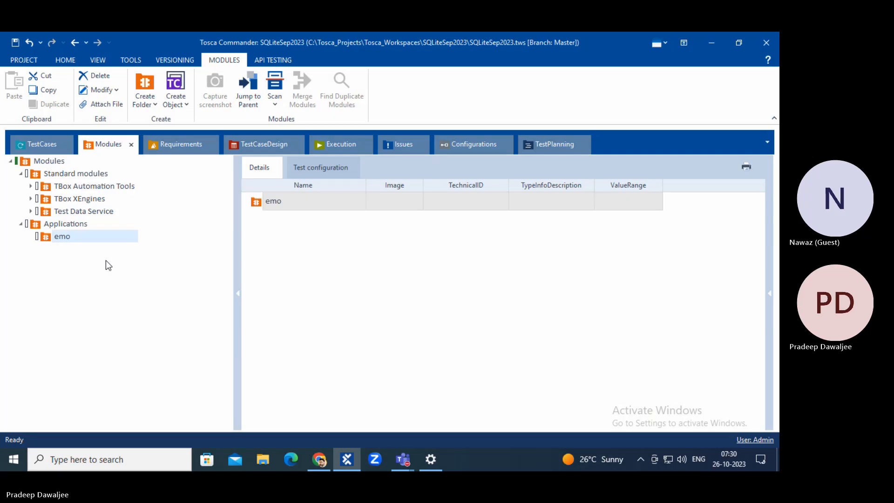
left_click(95, 240)
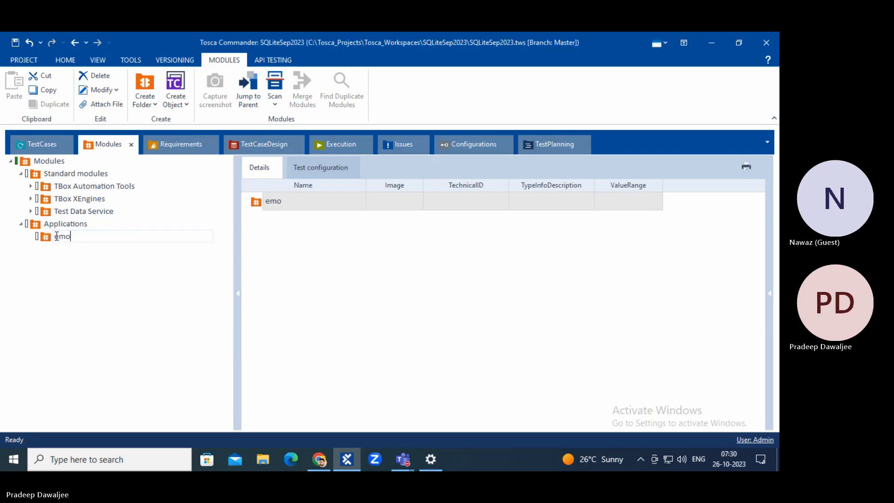
type("D")
left_click(47, 236)
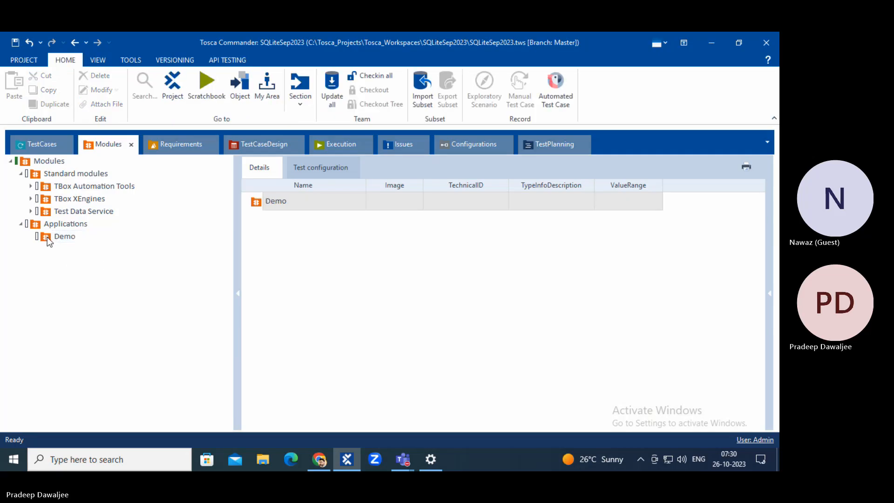
Start an XScan application scan into Demo on the Demo Web Shop login window.
right_click(46, 236)
mouse_move(150, 257)
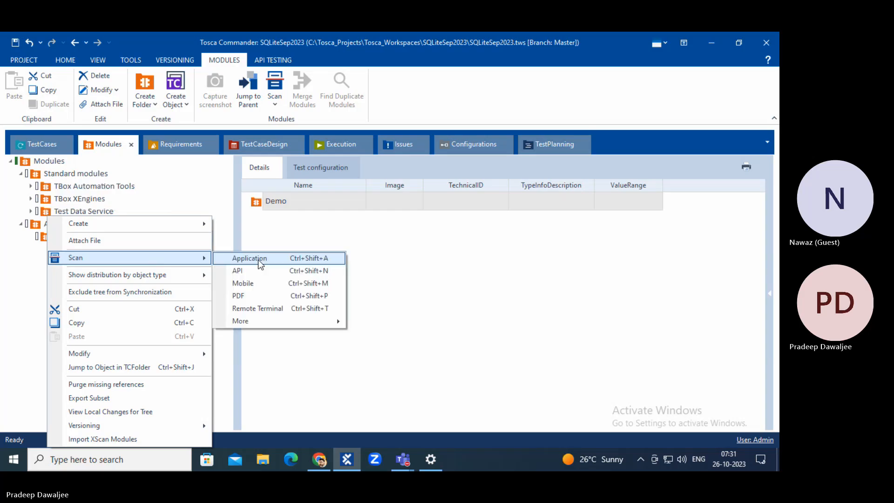
left_click(294, 262)
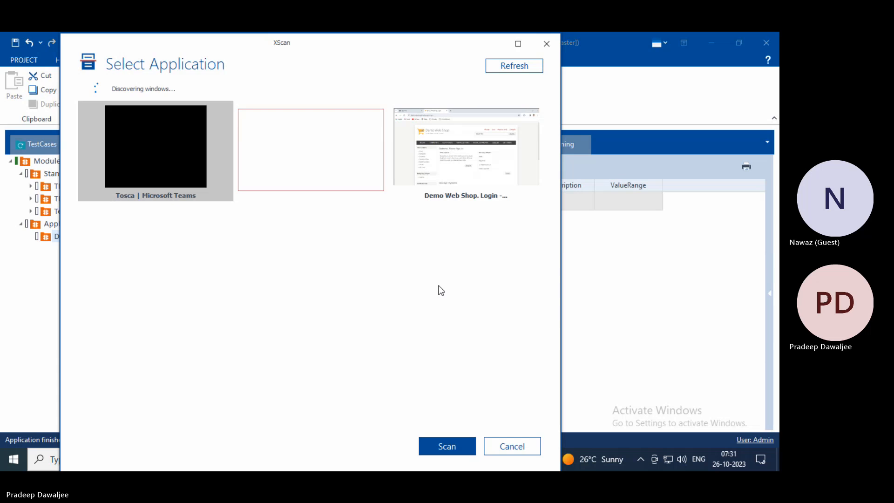
double_click(451, 153)
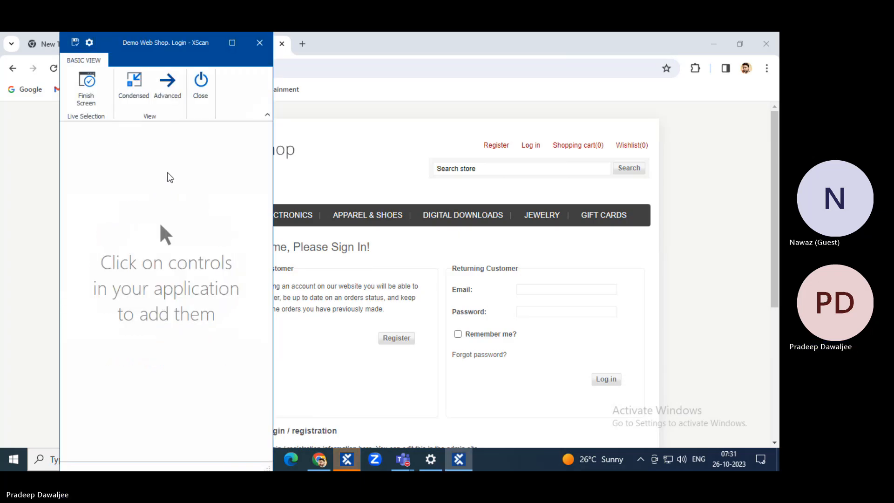
Pick the Email and Password fields and page body, then switch XScan to the detailed view.
left_click(139, 90)
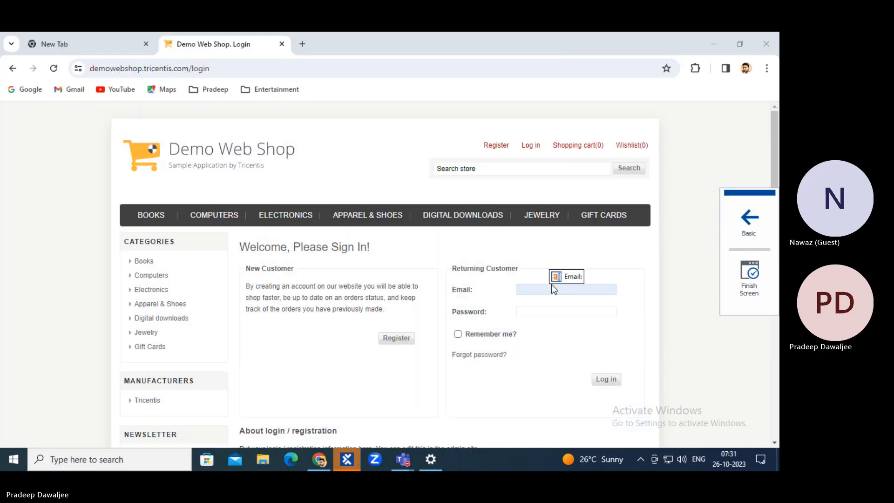
left_click(551, 289)
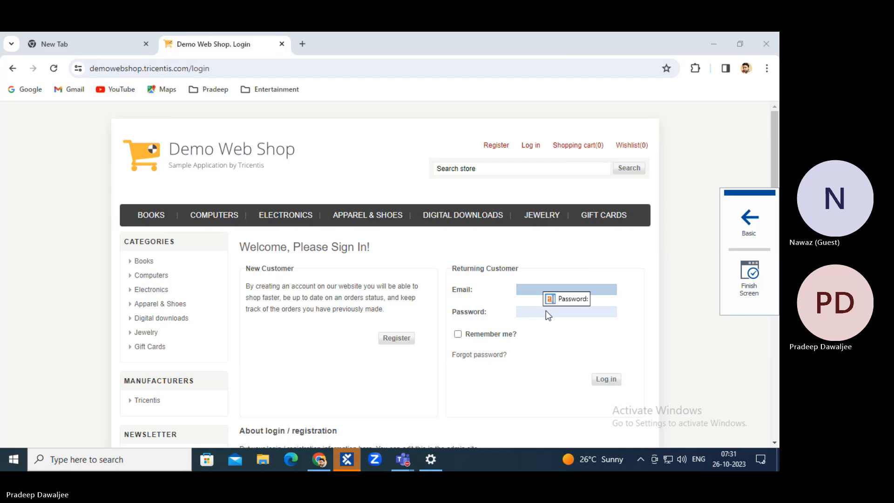
left_click(546, 311)
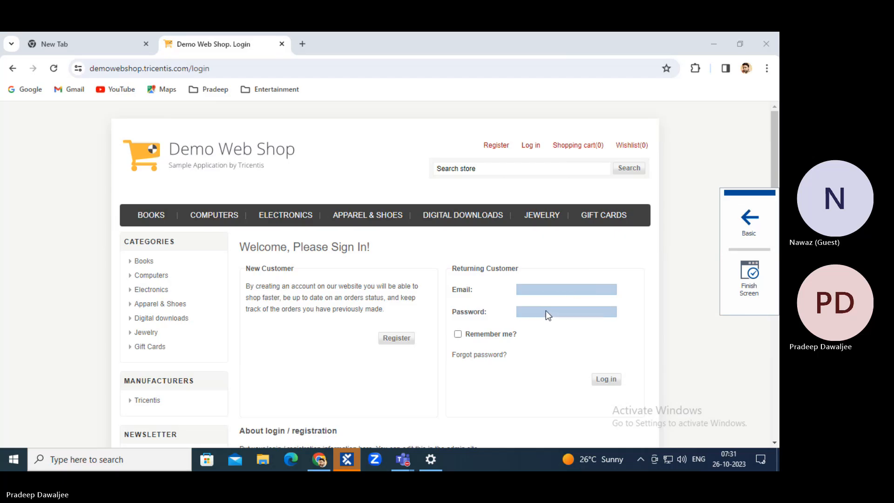
left_click(741, 214)
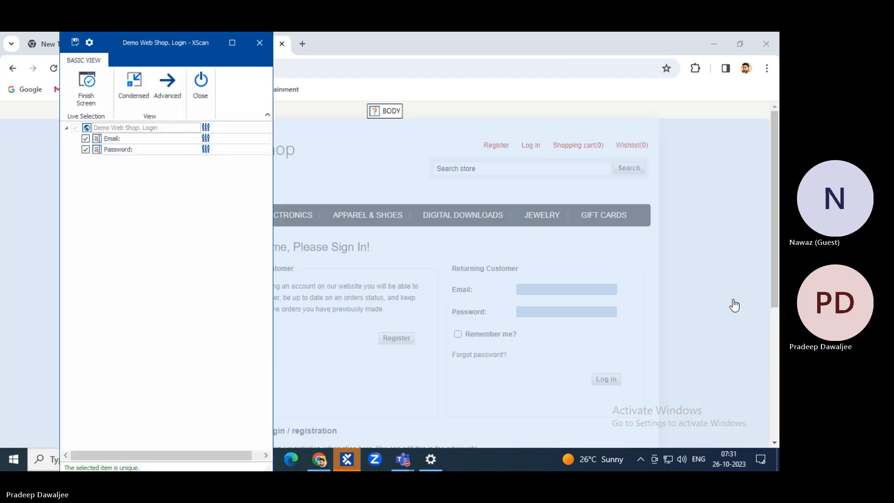
left_click(730, 305)
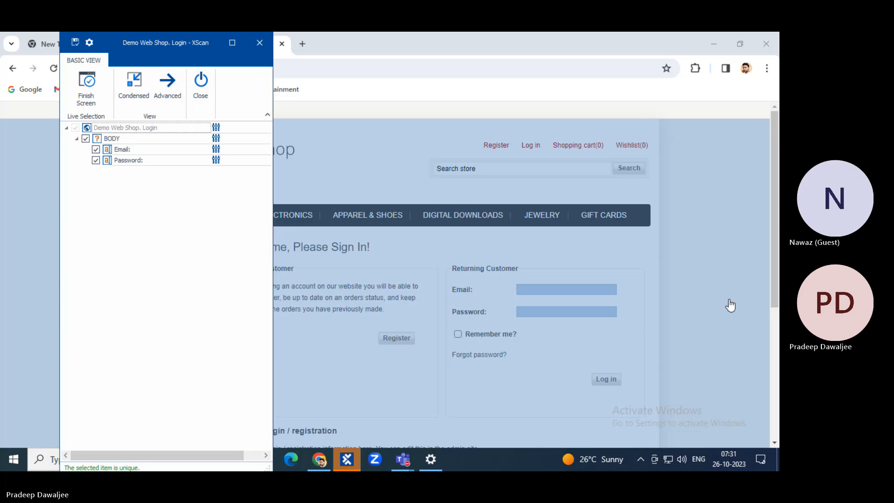
scroll(683, 226, "down", 2)
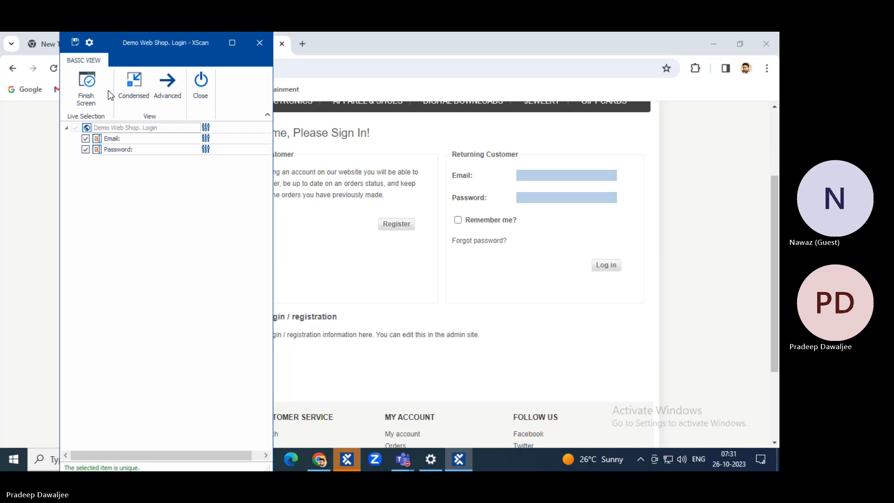
left_click(167, 84)
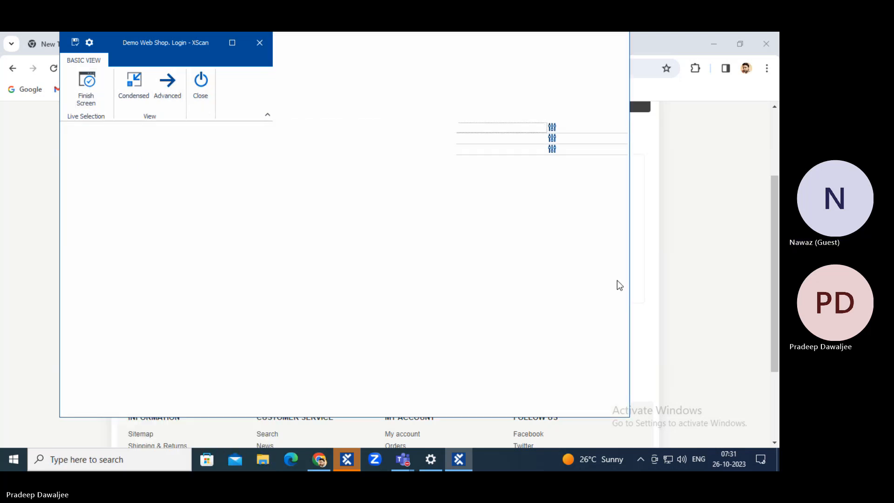
left_click(719, 284)
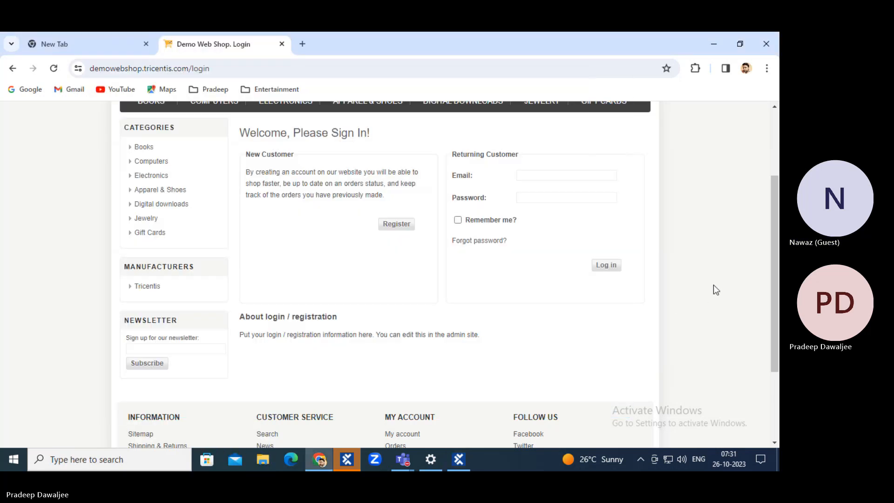
In XScan's advanced view, review the identifying properties of Email, Password and Log in.
left_click(465, 458)
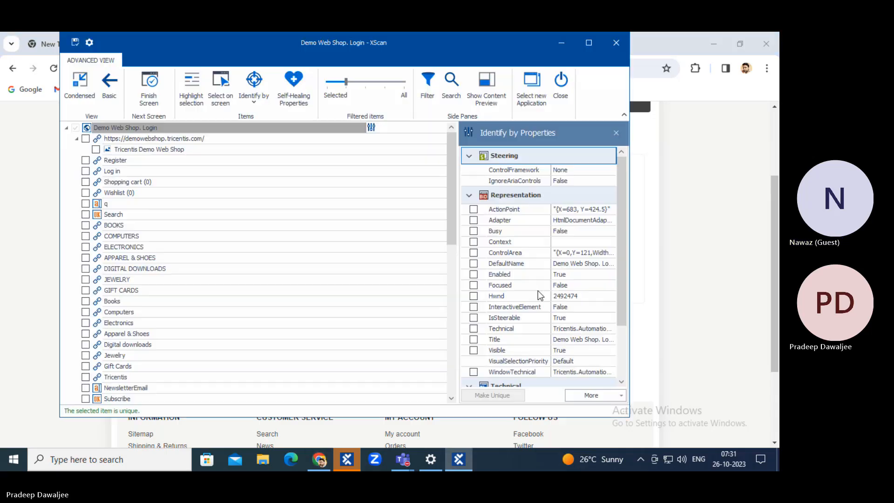
left_click(87, 93)
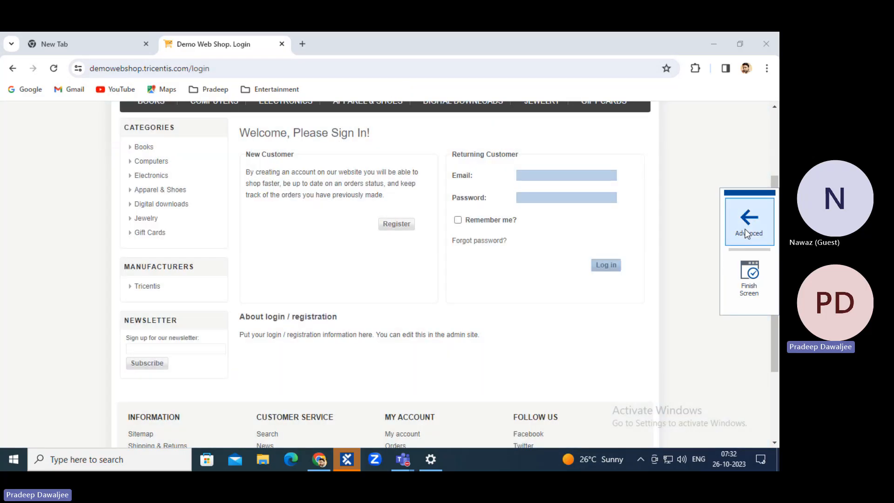
left_click(748, 222)
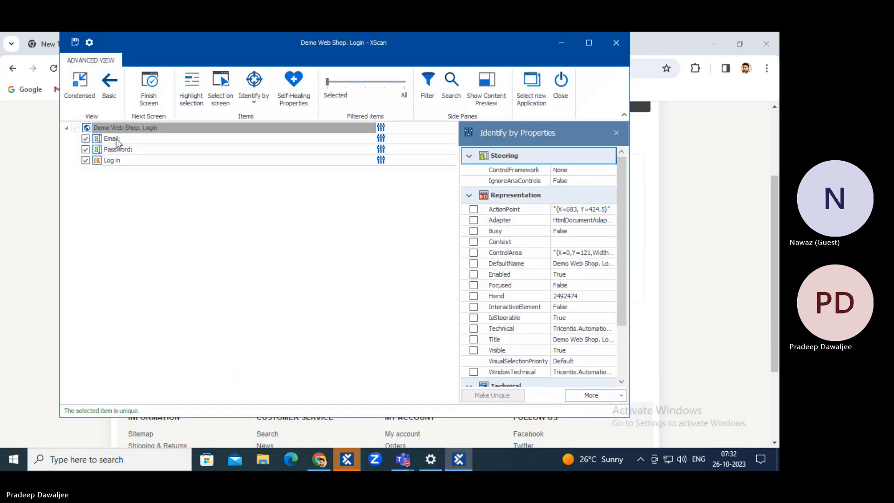
left_click(116, 139)
scroll(538, 230, "down", 5)
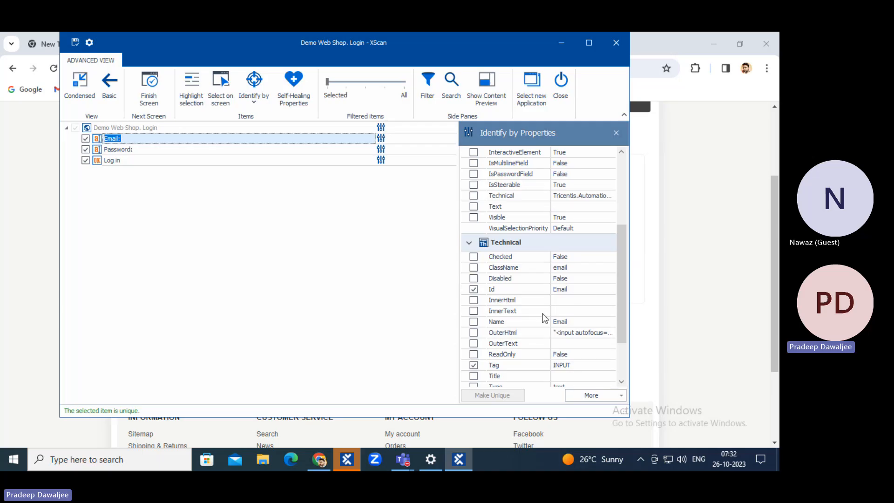
scroll(544, 318, "down", 2)
key("Down")
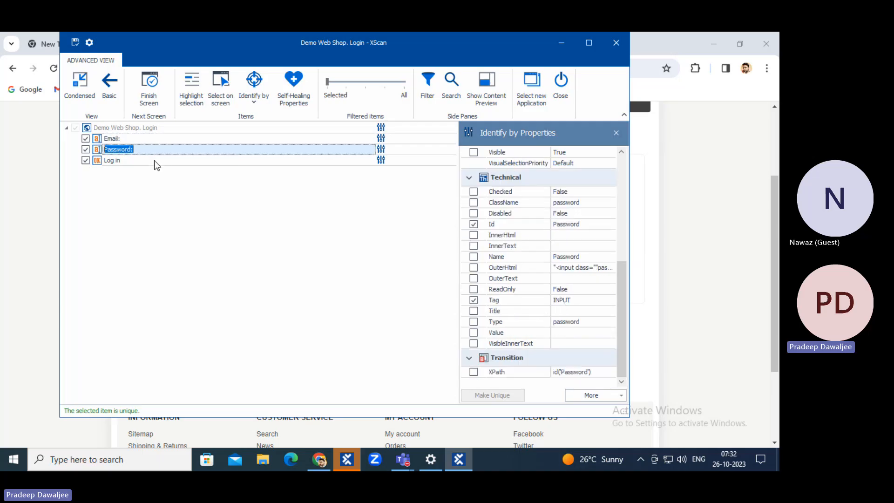
key("Down")
Check the login page's Title property, then save the Demo Web Shop. Login module and close XScan.
left_click(168, 129)
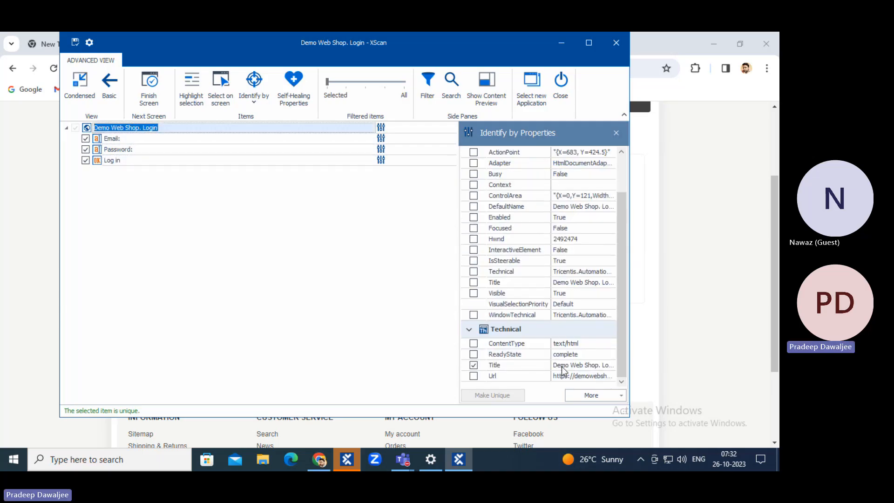
left_click(610, 368)
left_click(370, 299)
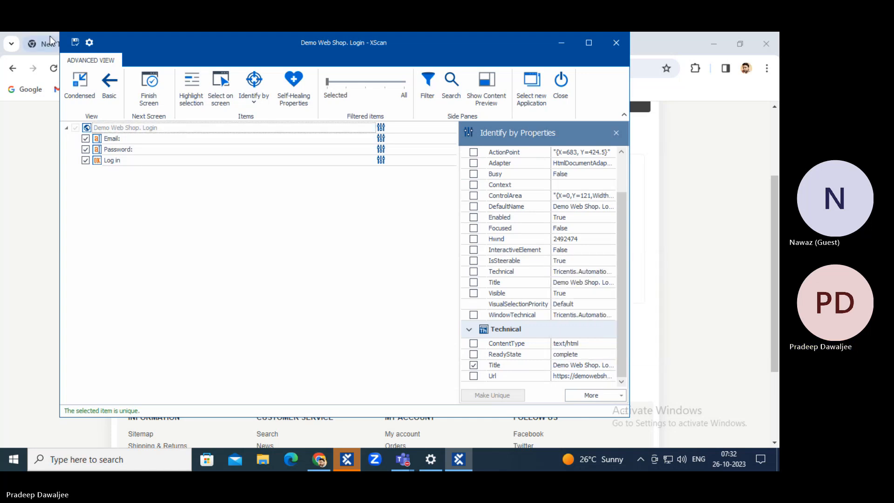
left_click(75, 42)
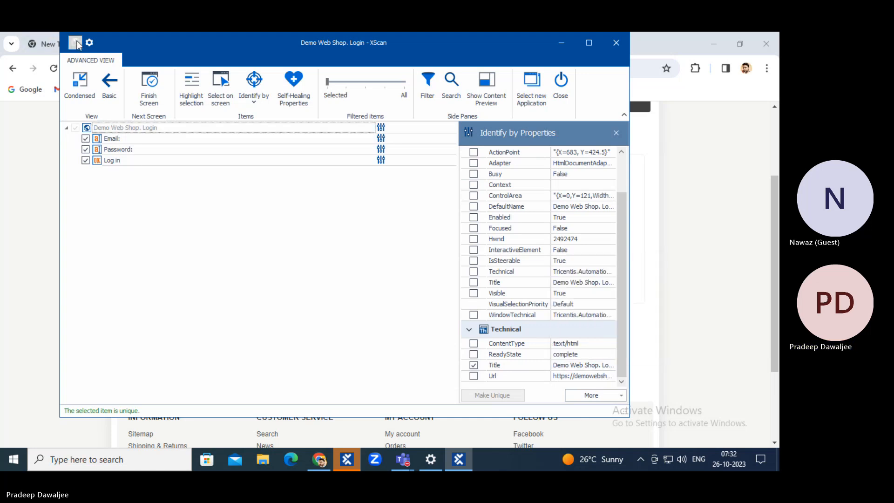
left_click(561, 83)
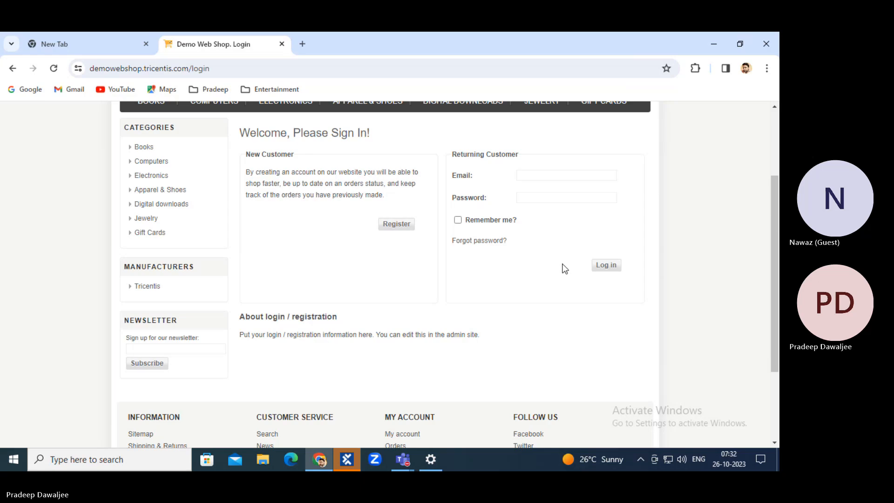
Log in to the shop with the autofilled account e-mail and typed password, then return to Tosca Commander.
left_click(567, 174)
left_click(559, 198)
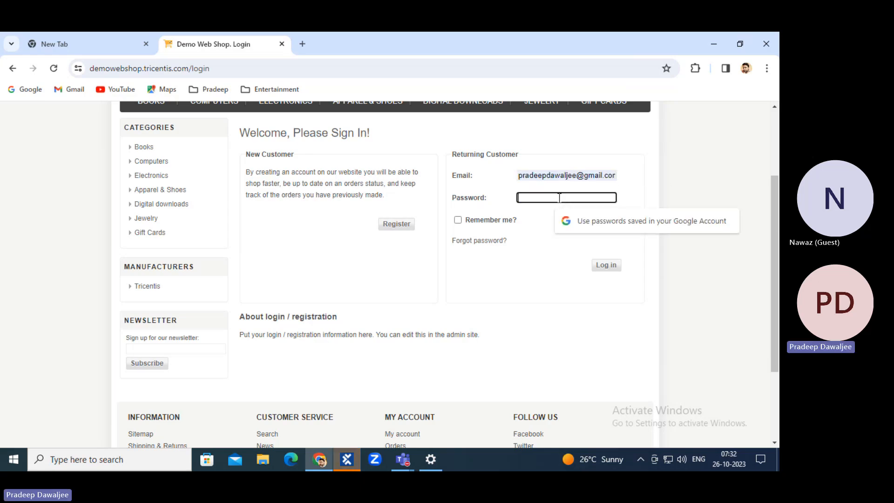
type("••••••")
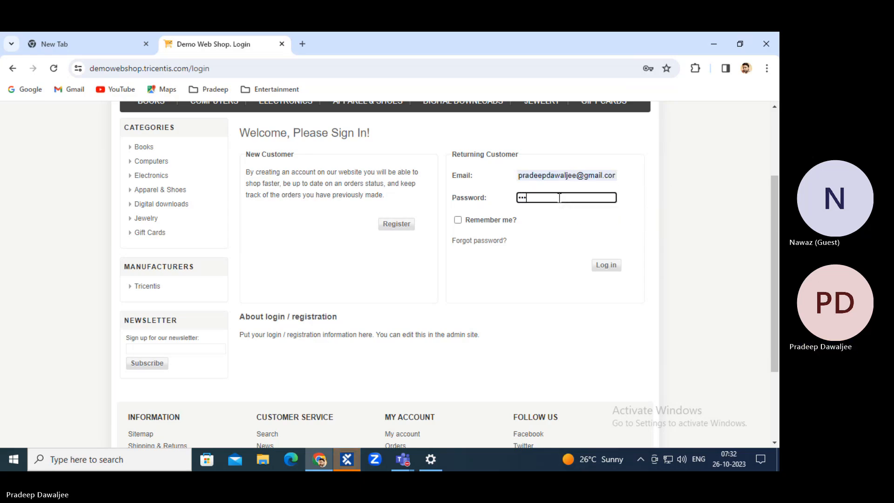
left_click(604, 264)
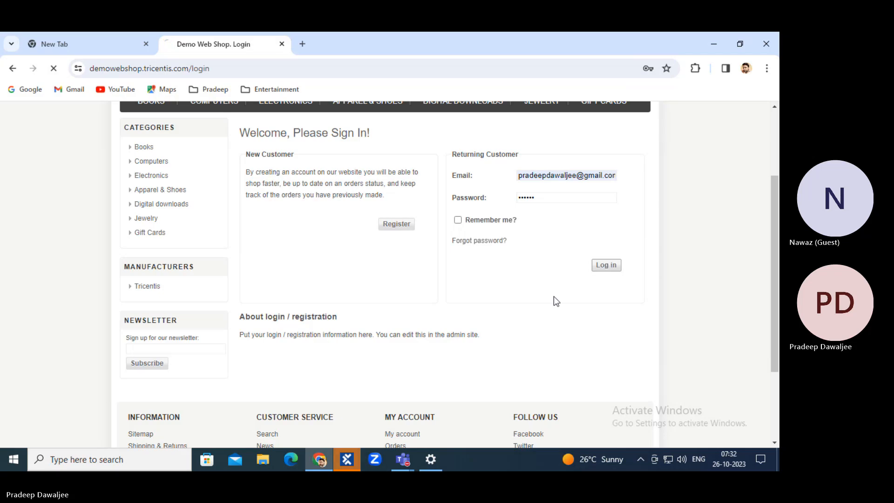
left_click(338, 465)
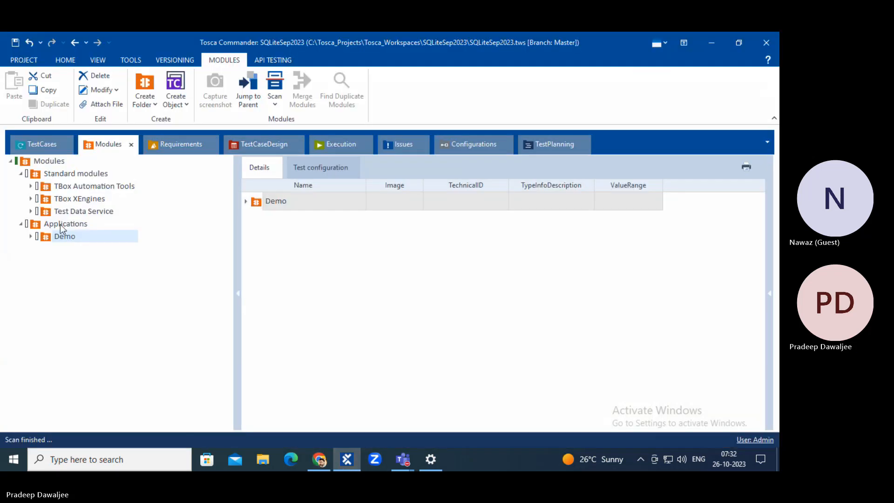
Start a new XScan scan into Demo on the logged-in Demo Web Shop browser window.
left_click(10, 295)
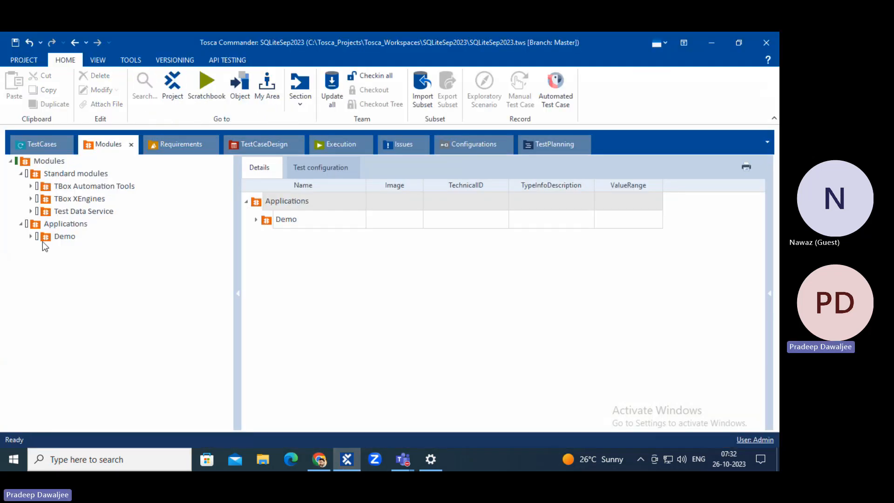
right_click(43, 239)
mouse_move(132, 244)
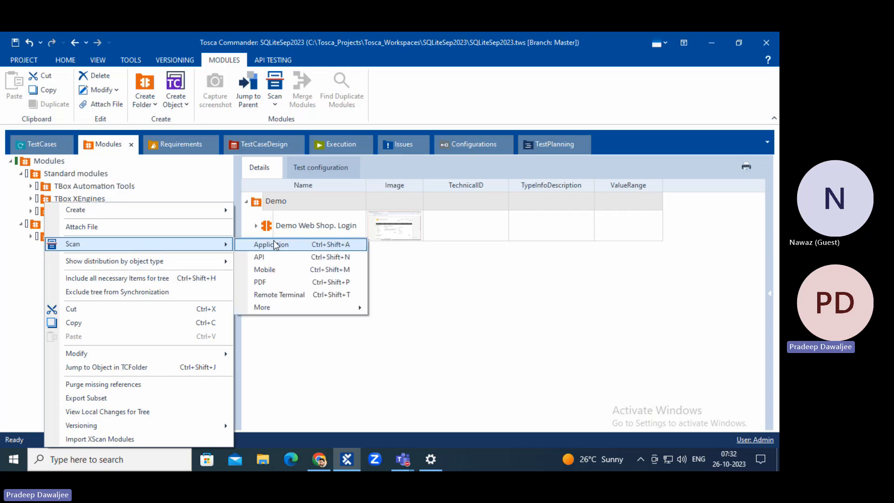
left_click(292, 244)
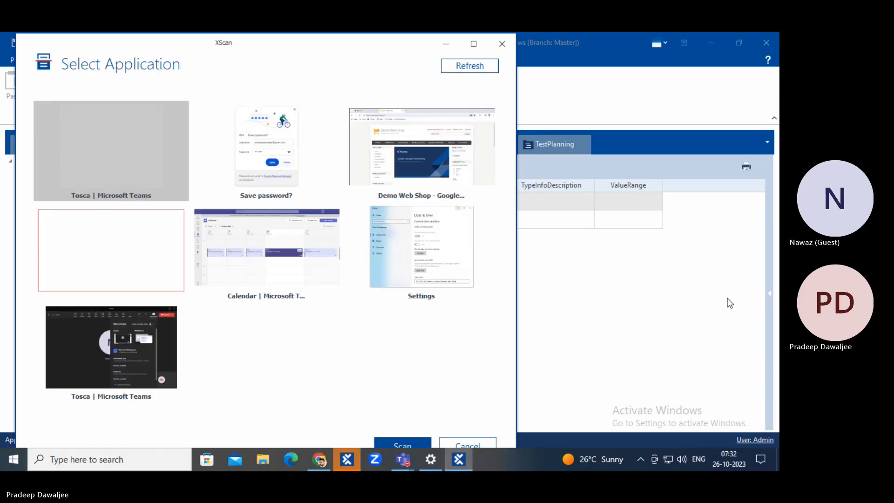
left_click(424, 157)
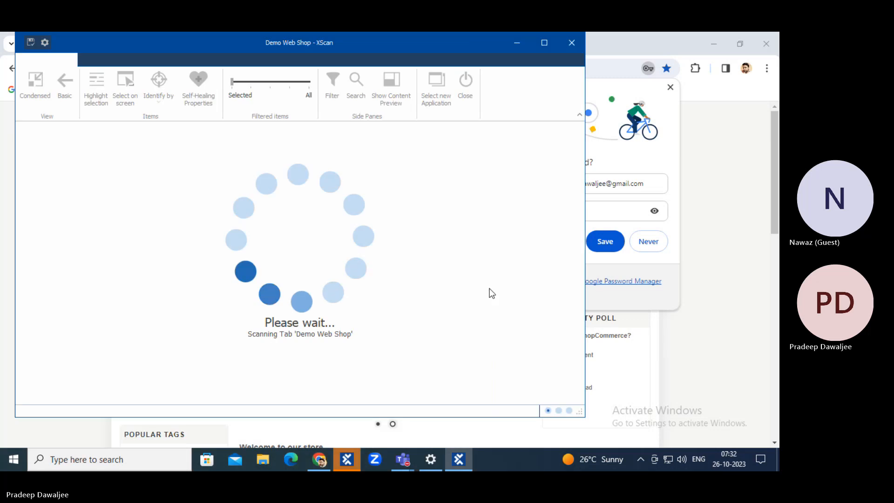
left_click(671, 87)
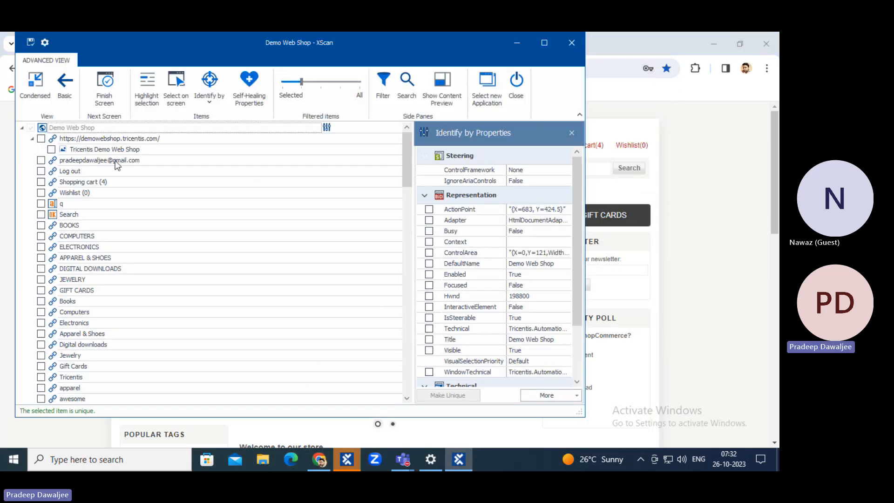
Pick the account e-mail, Log out and Shopping cart (4) links, add ClassName to Log out, then save and close.
left_click(34, 91)
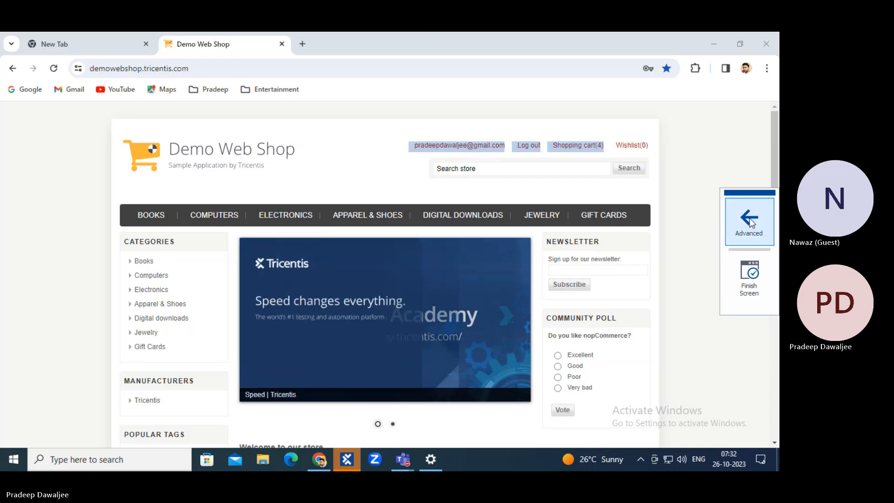
left_click(749, 221)
left_click(76, 149)
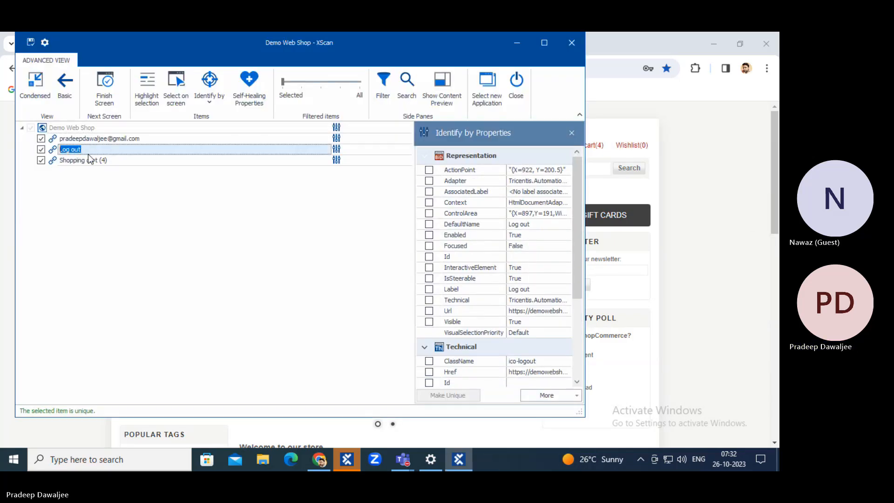
scroll(490, 326, "down", 3)
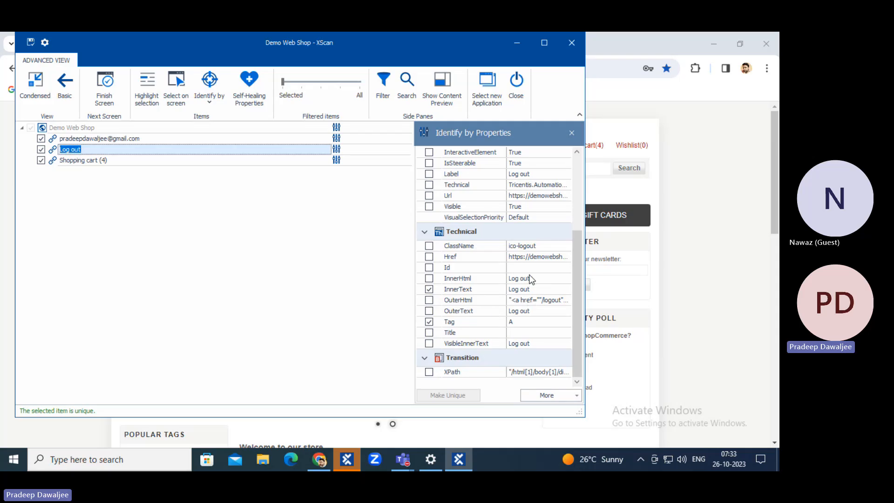
left_click(429, 246)
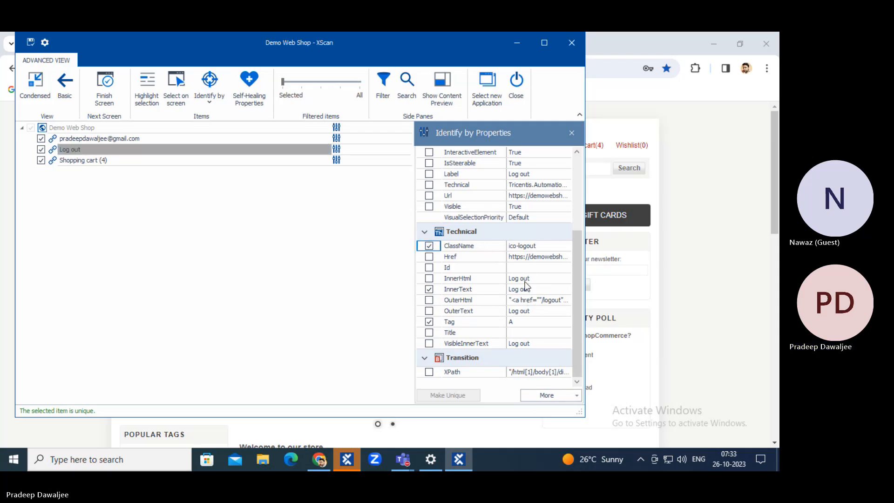
left_click(83, 127)
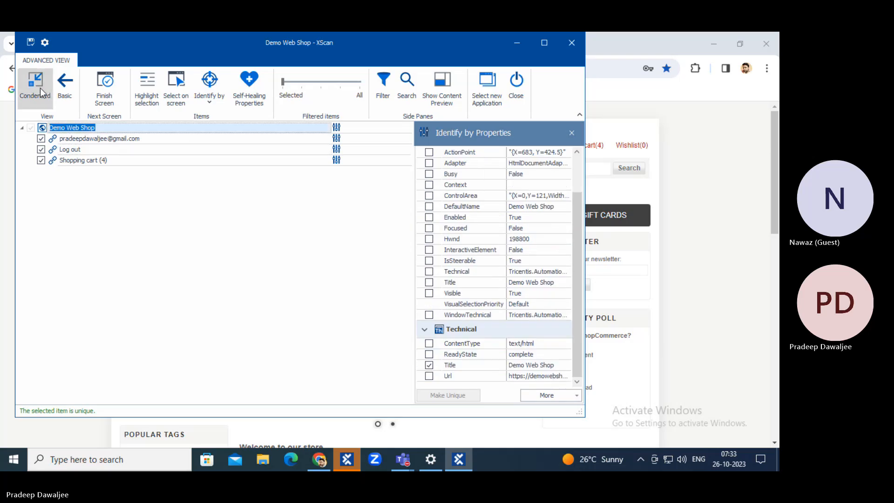
left_click(31, 41)
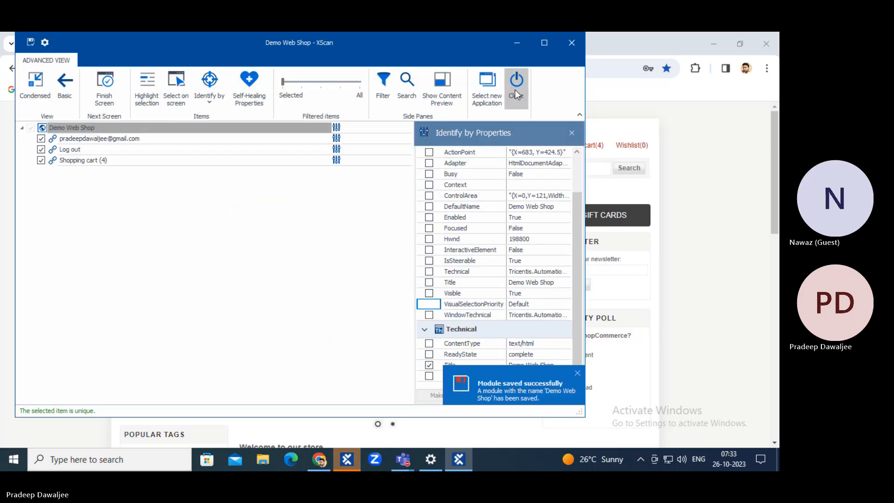
left_click(515, 89)
left_click(355, 457)
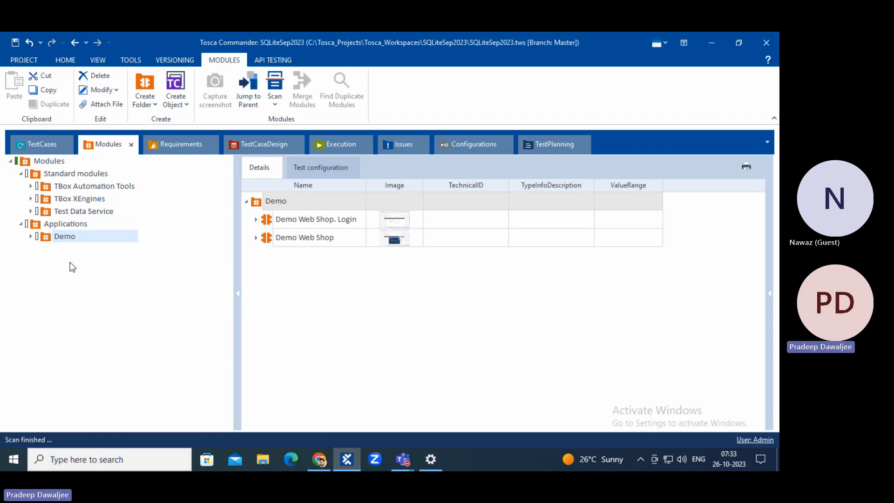
Rename the Demo Web Shop module in the Demo folder to HomePage.
left_click(30, 236)
left_click(107, 250)
left_click(113, 262)
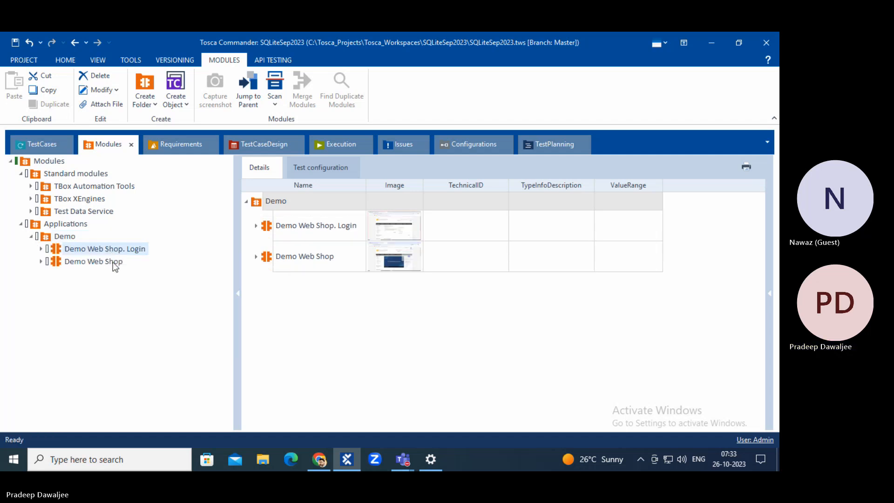
left_click(317, 218)
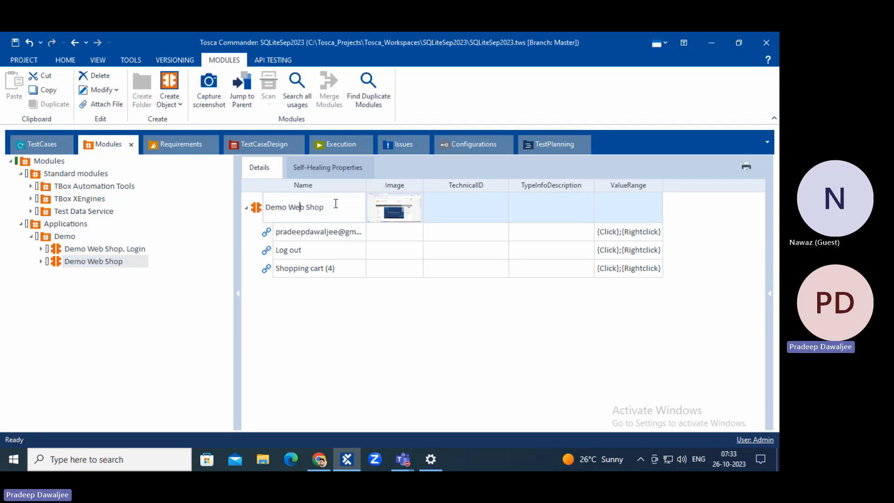
key("ctrl+a")
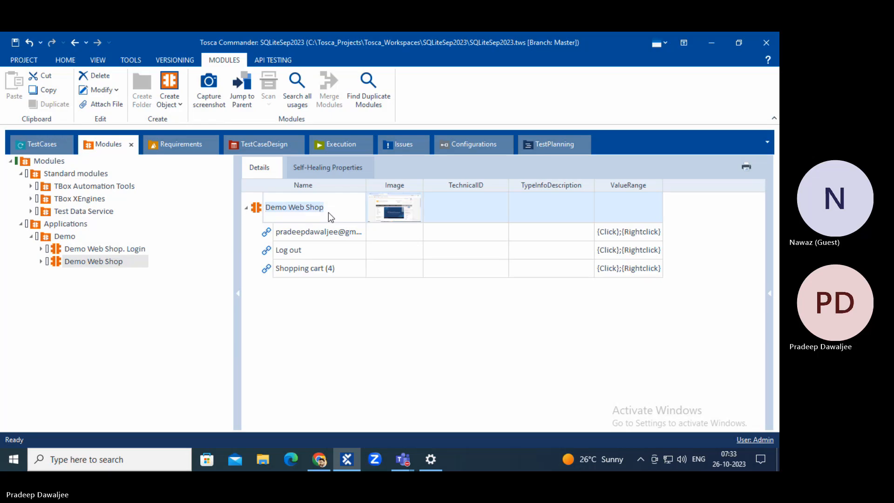
type("HomePage")
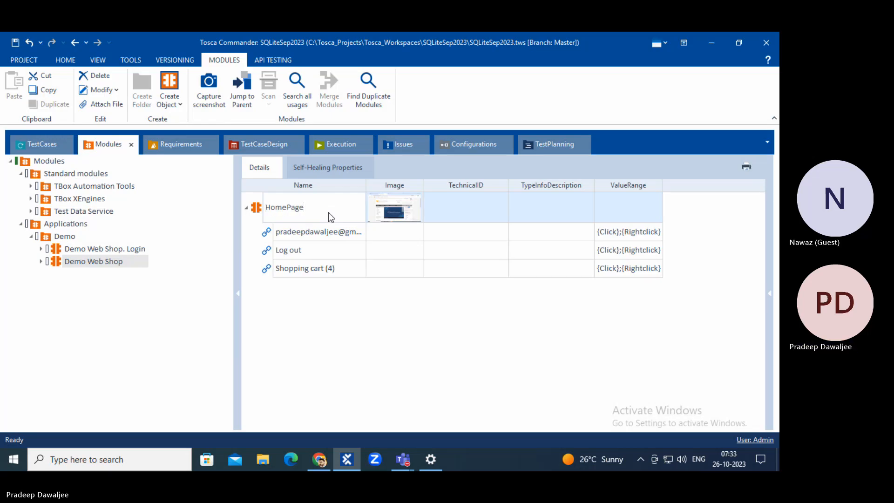
key("Return")
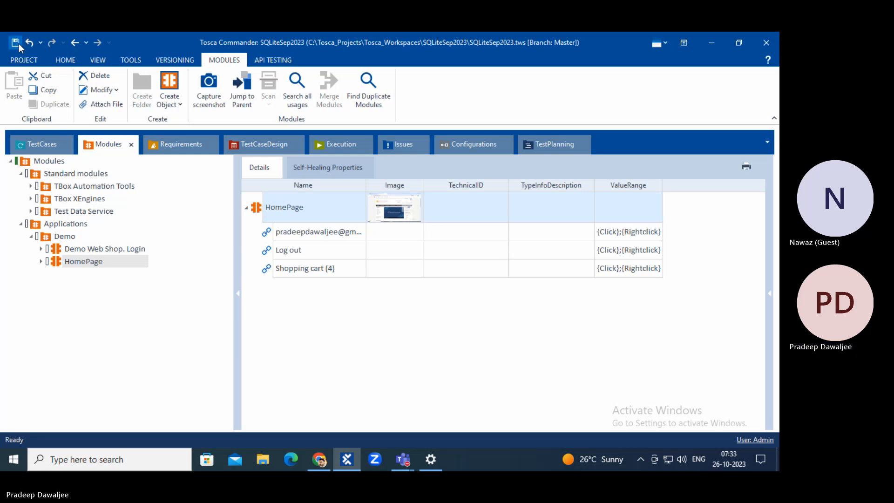
left_click(42, 144)
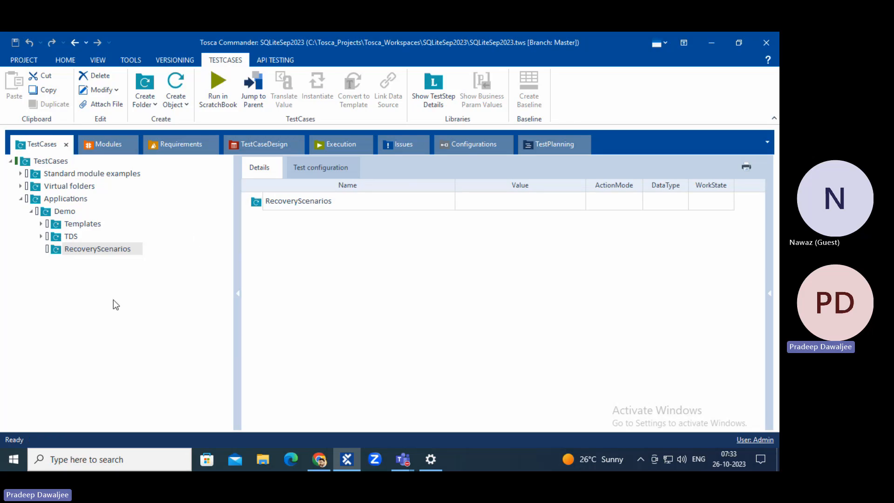
Create a test case named Login Func under RecoveryScenarios and save the workspace.
right_click(57, 250)
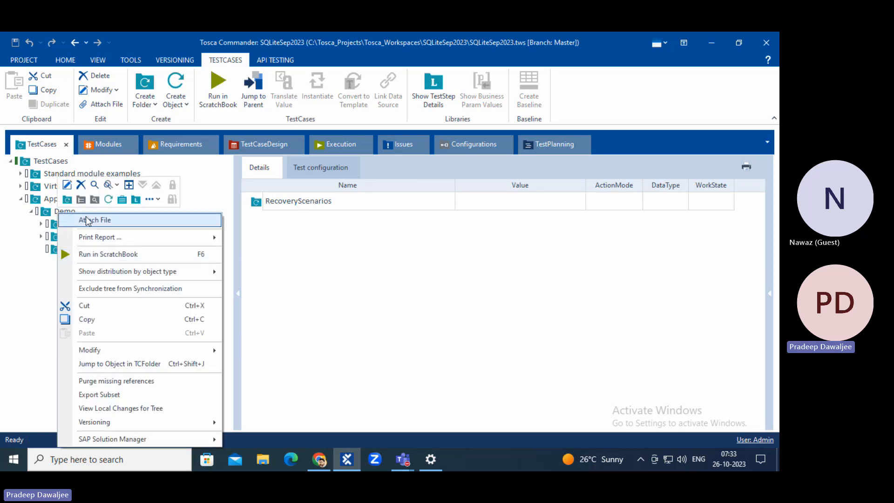
left_click(109, 199)
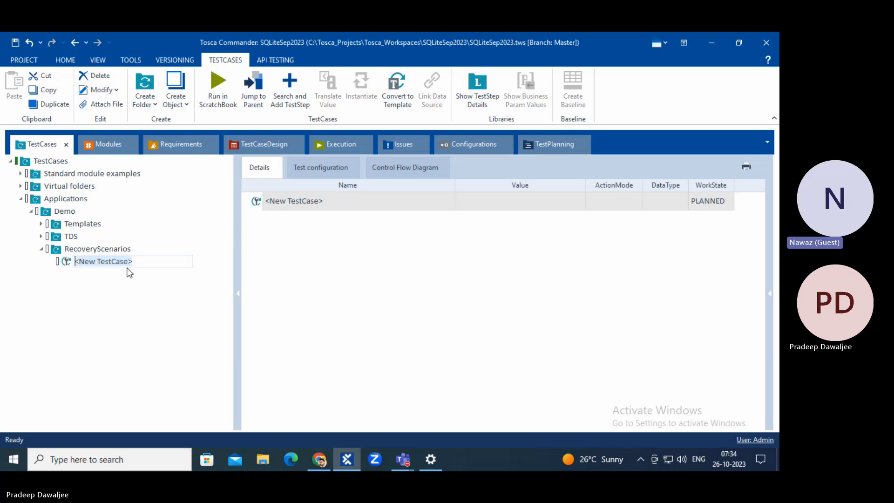
type("Login F")
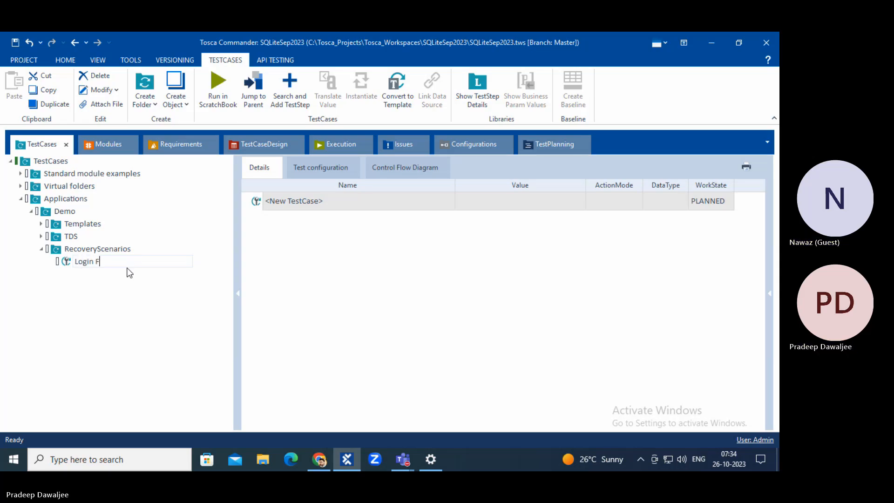
type("unc")
key("Return")
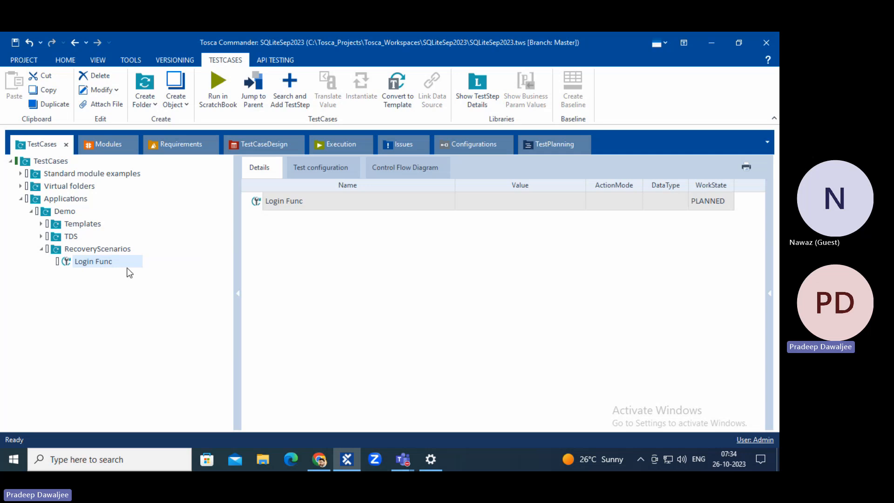
left_click(16, 42)
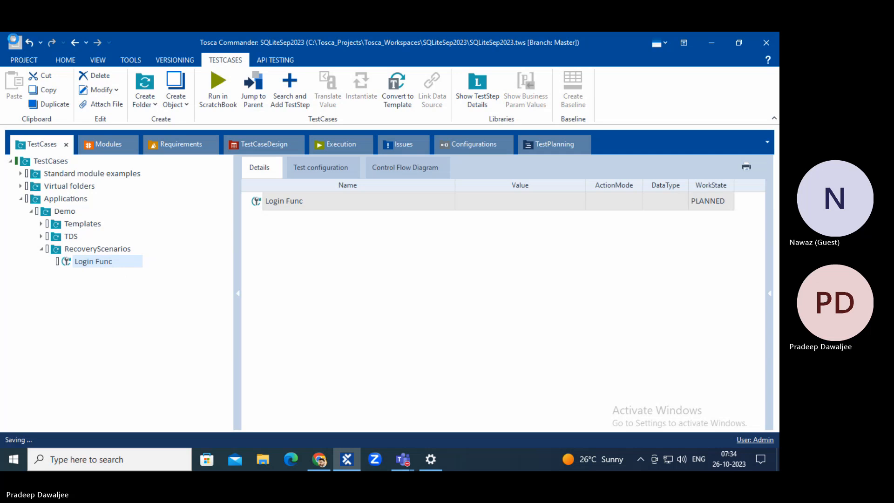
Add an OpenUrl test step to Login Func through Search and Add TestStep.
right_click(280, 203)
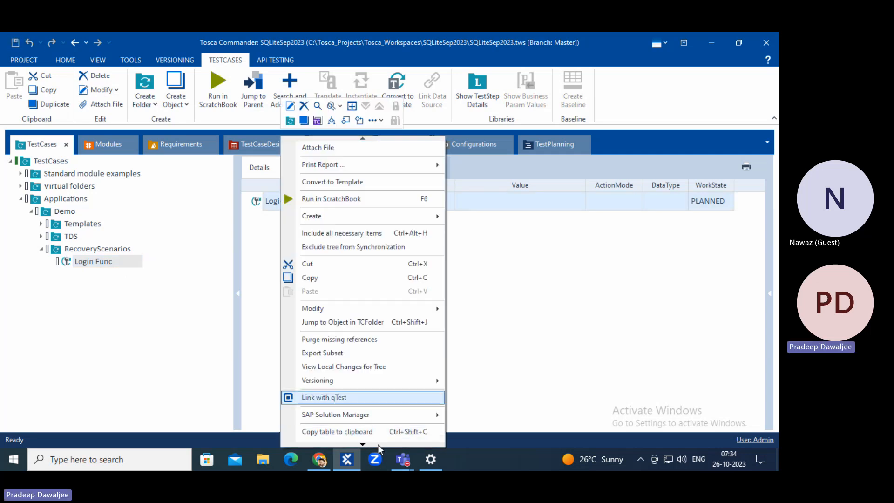
mouse_move(363, 443)
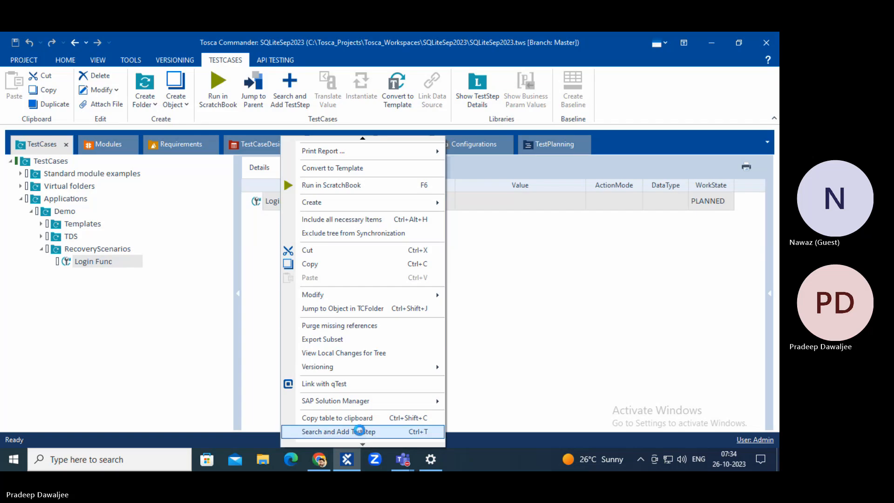
left_click(339, 431)
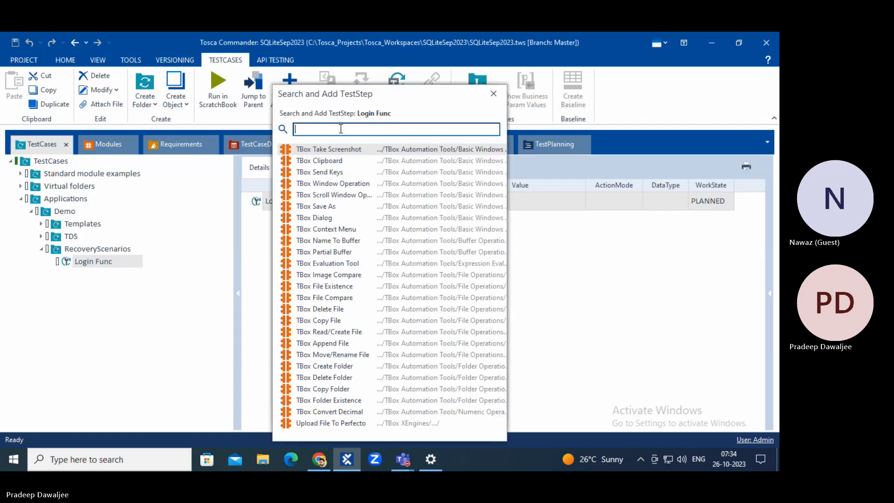
type("ope")
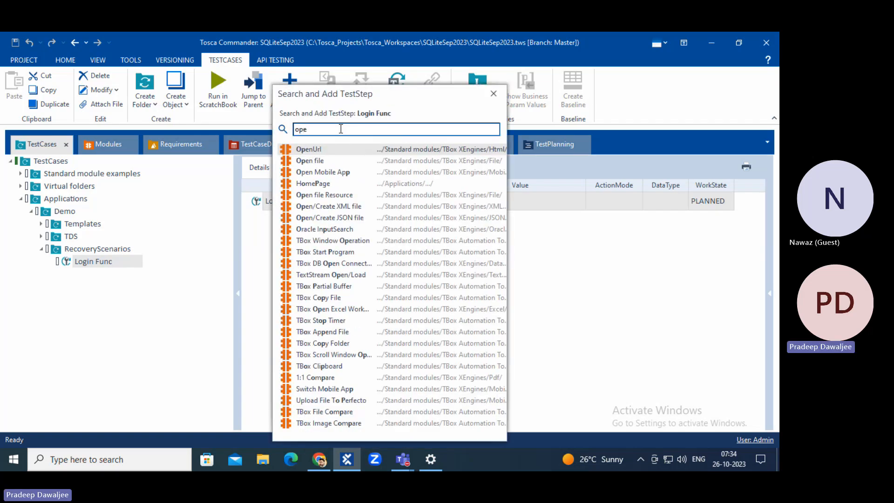
key("Return")
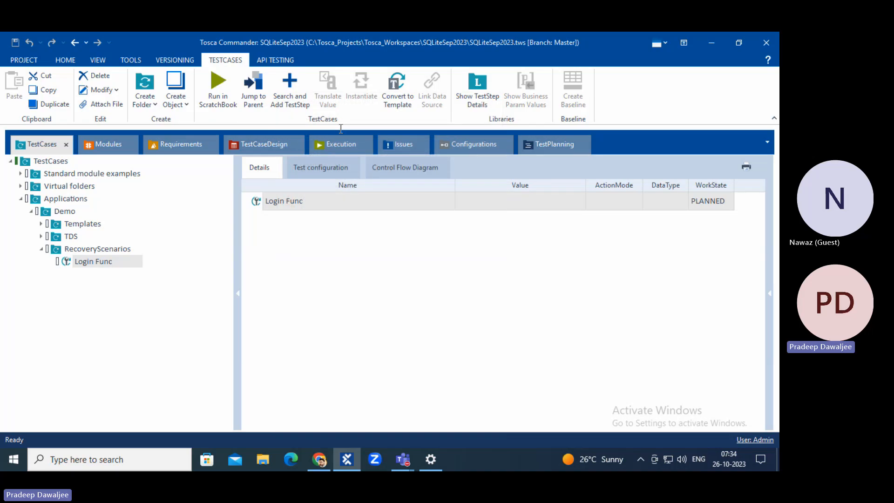
left_click(319, 459)
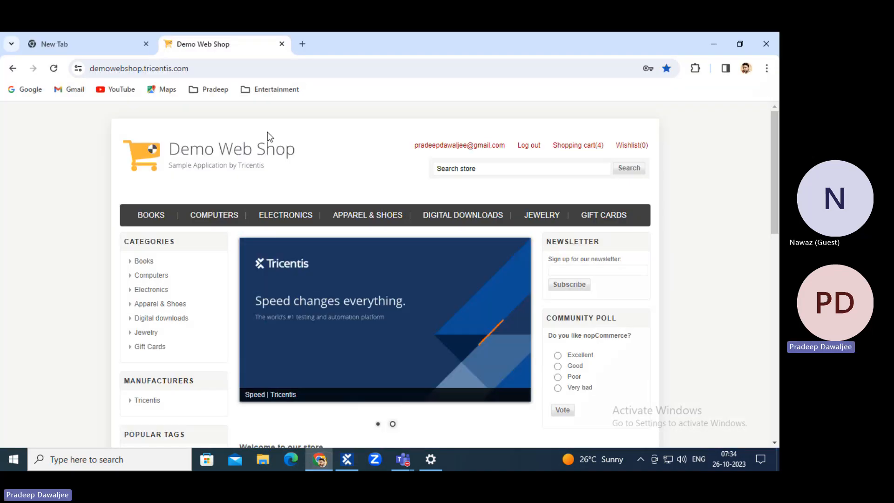
Log out of the Demo Web Shop, go to its login page, and copy the login URL.
left_click(523, 148)
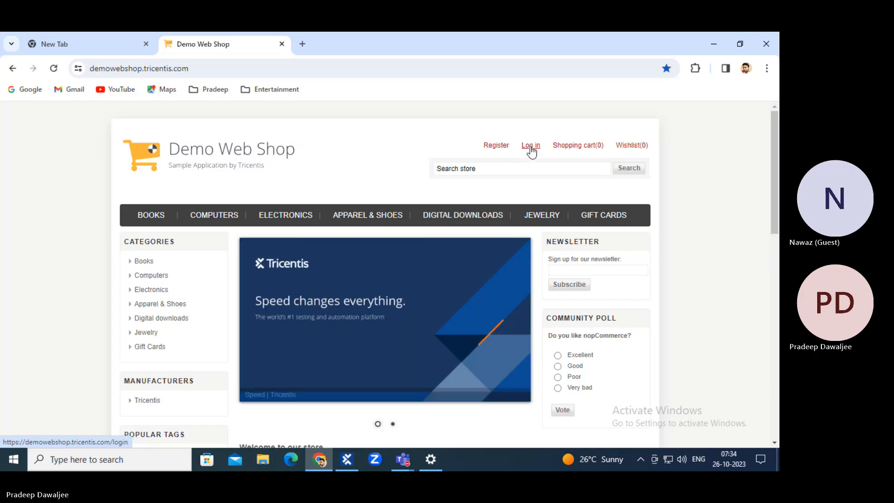
left_click(530, 146)
left_click(155, 71)
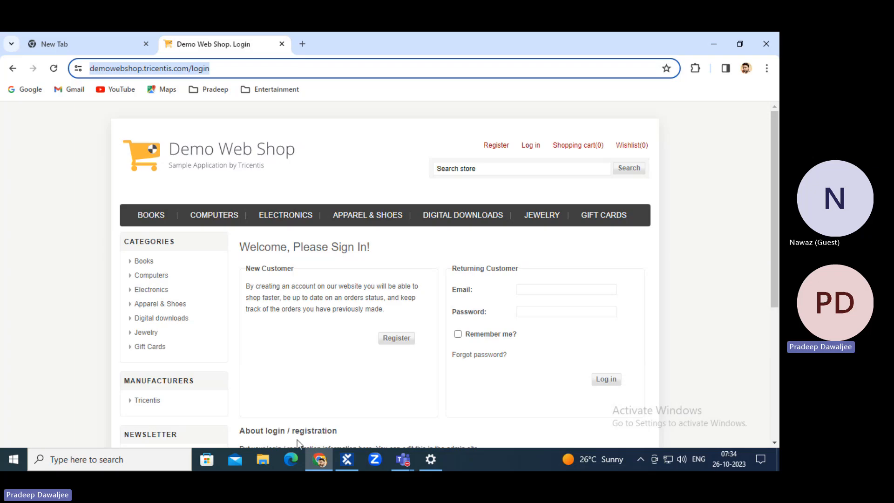
left_click(346, 459)
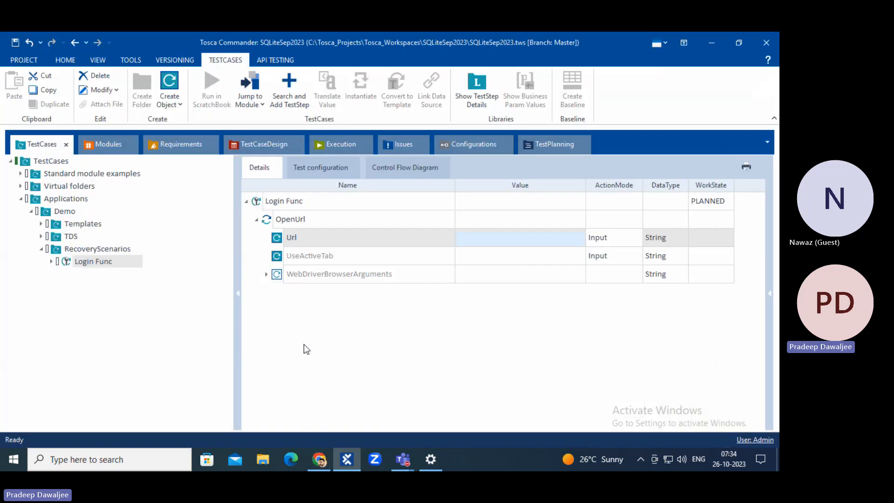
left_click(501, 242)
key("ctrl+v")
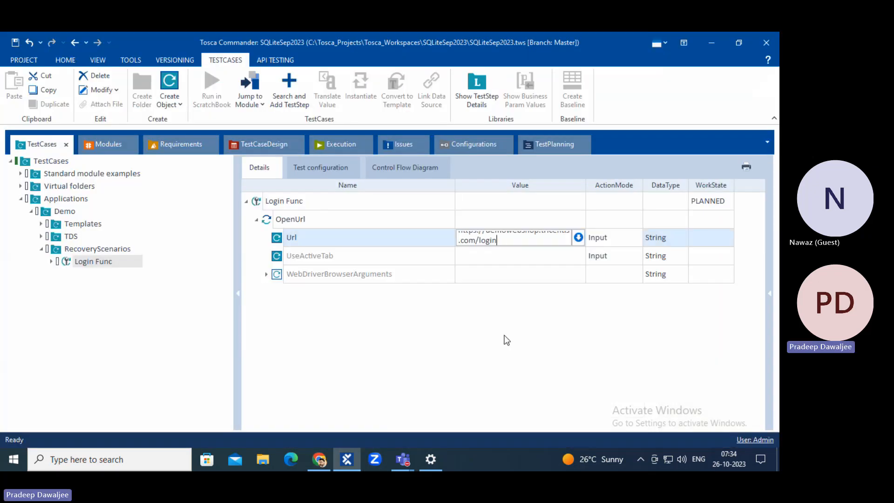
key("Return")
left_click_drag(584, 184, 657, 185)
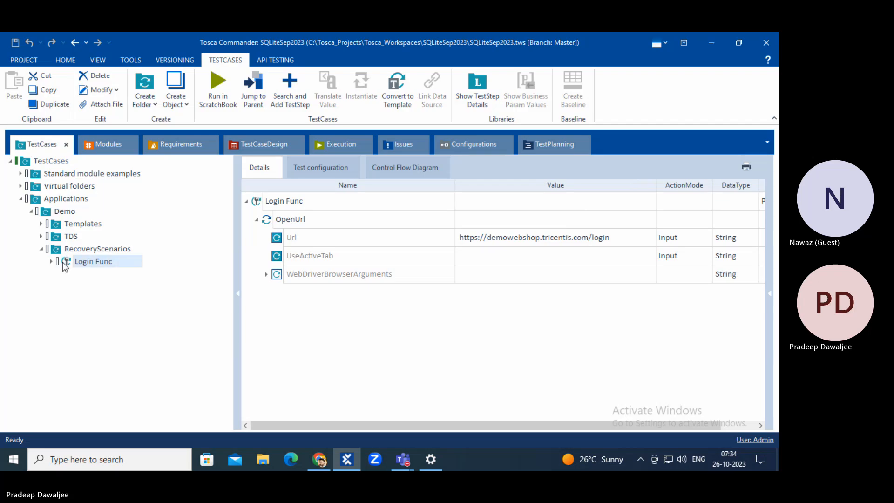
Add a Browser test configuration parameter to Login Func set to Chrome.
left_click(320, 168)
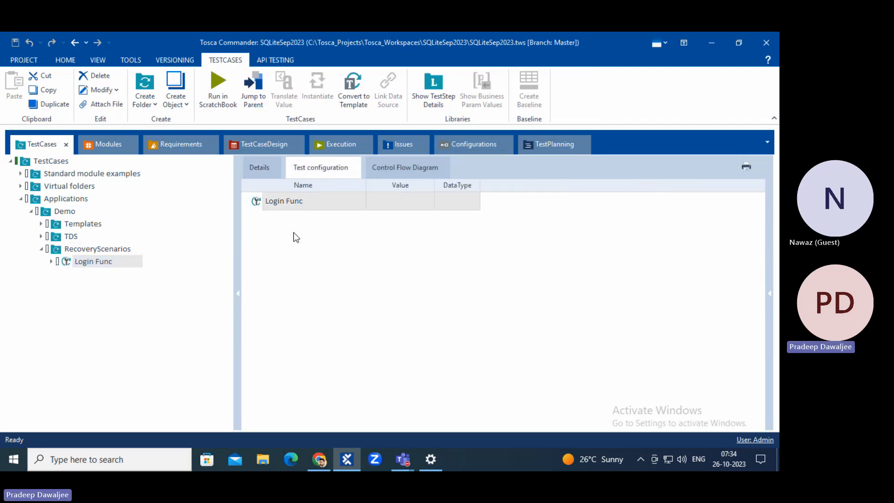
right_click(276, 204)
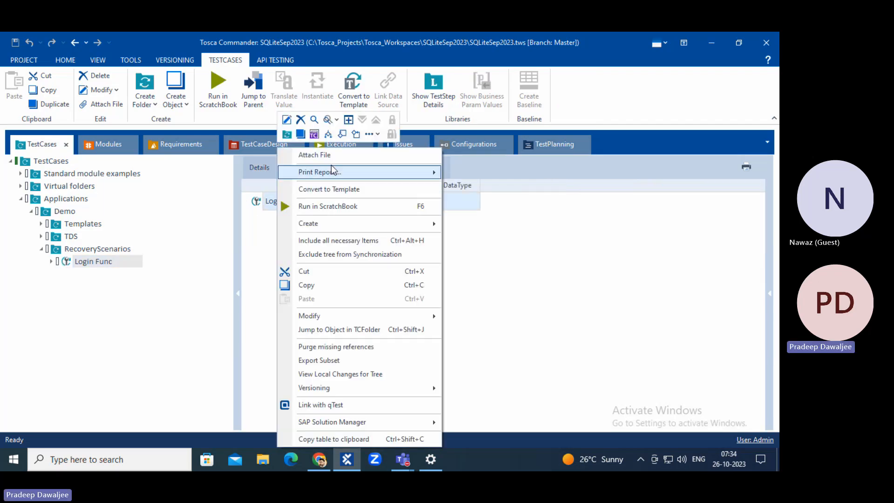
left_click(315, 135)
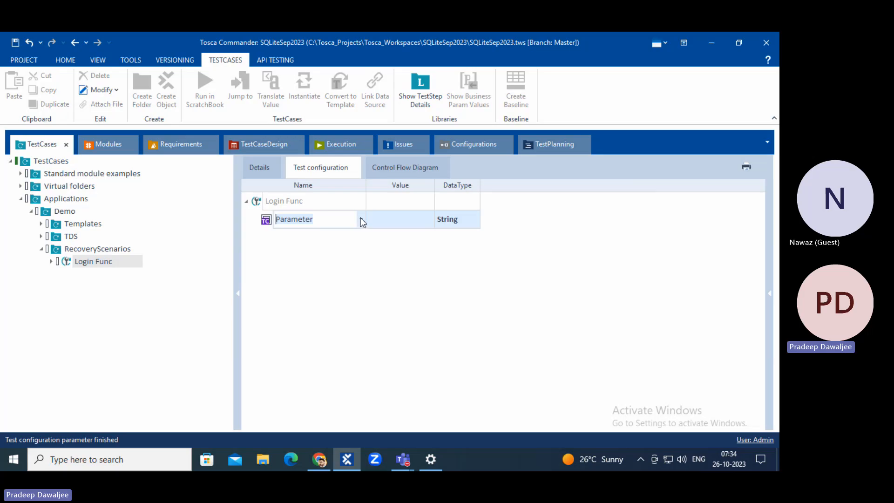
type("Browser")
key("Return")
left_click(429, 219)
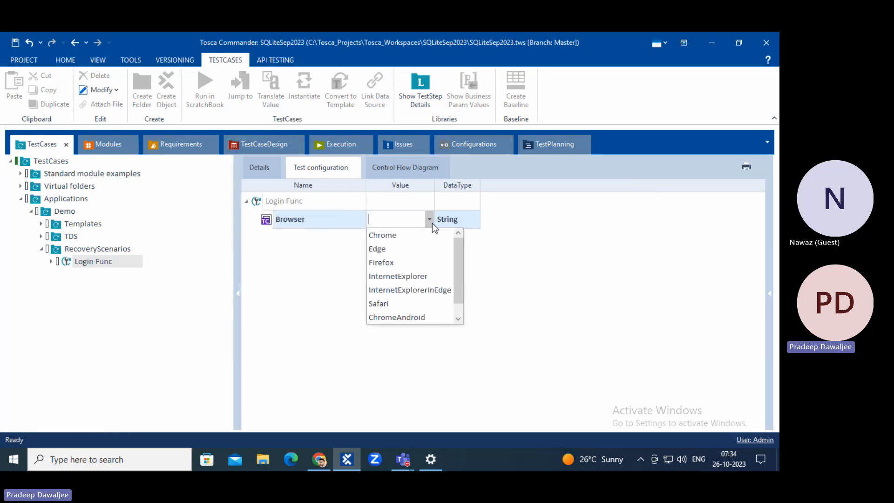
left_click(404, 235)
left_click(277, 175)
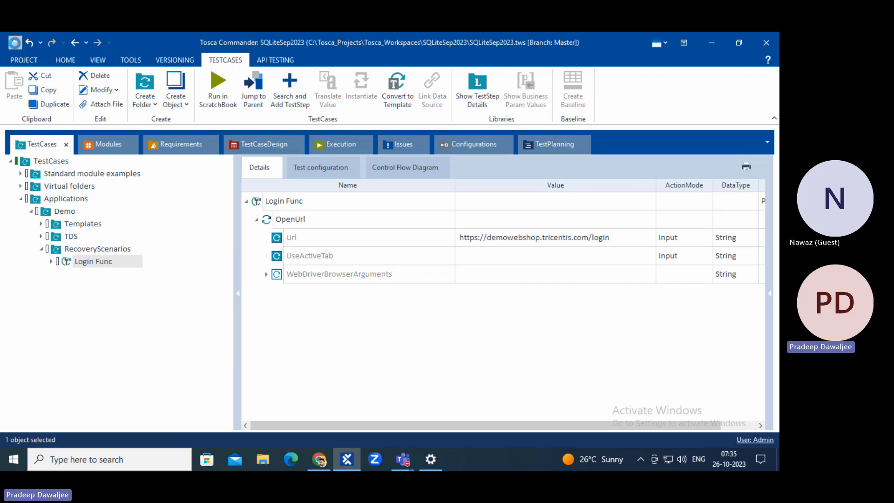
left_click(312, 463)
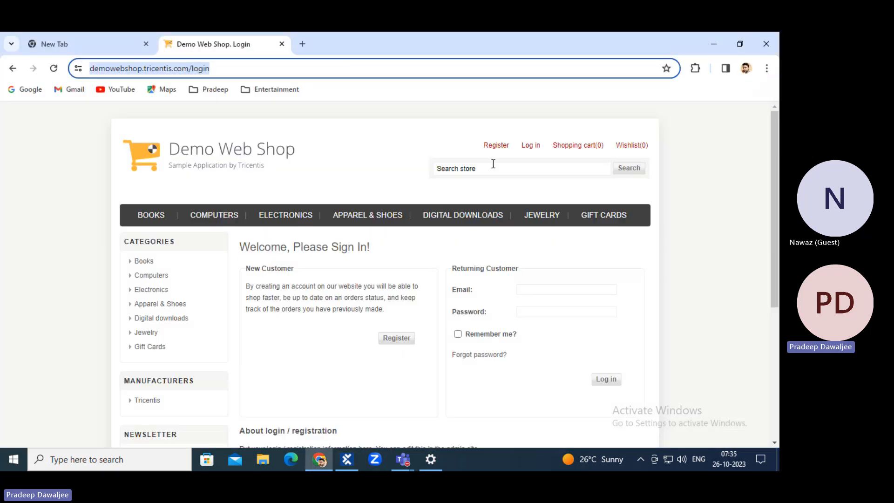
Drag the Demo Web Shop. Login module onto Login Func as a step after OpenUrl.
left_click(353, 460)
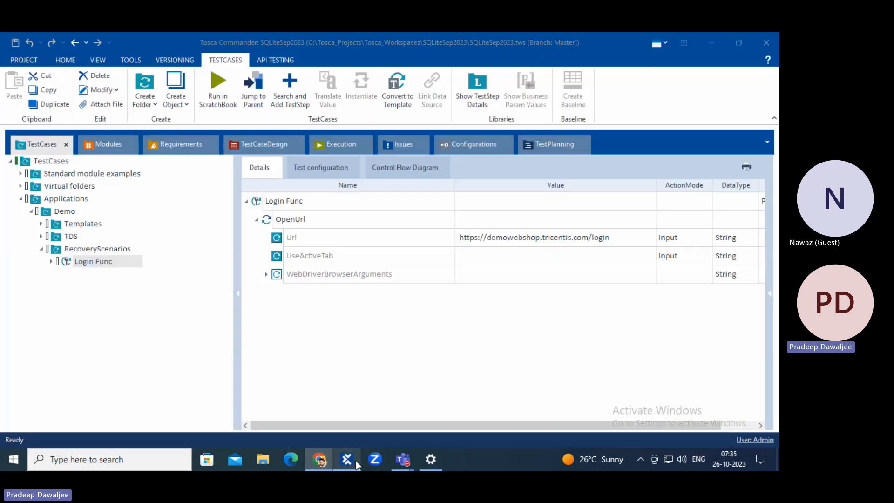
left_click(105, 147)
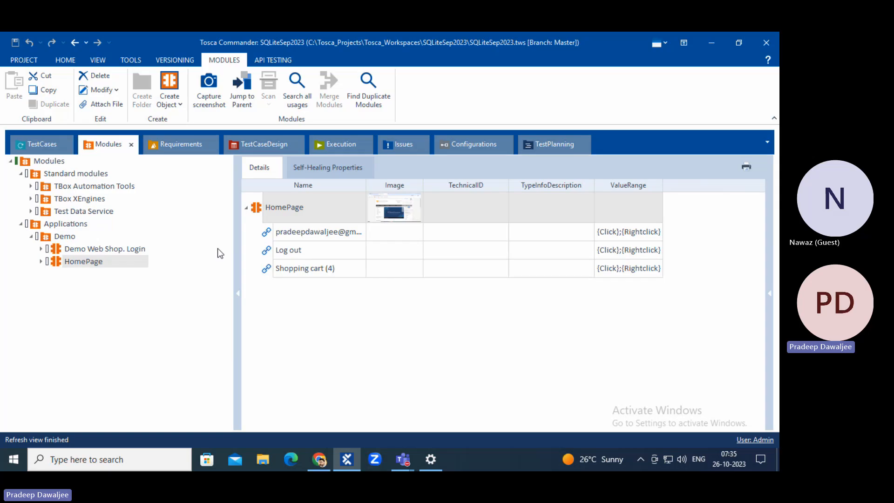
left_click(99, 250)
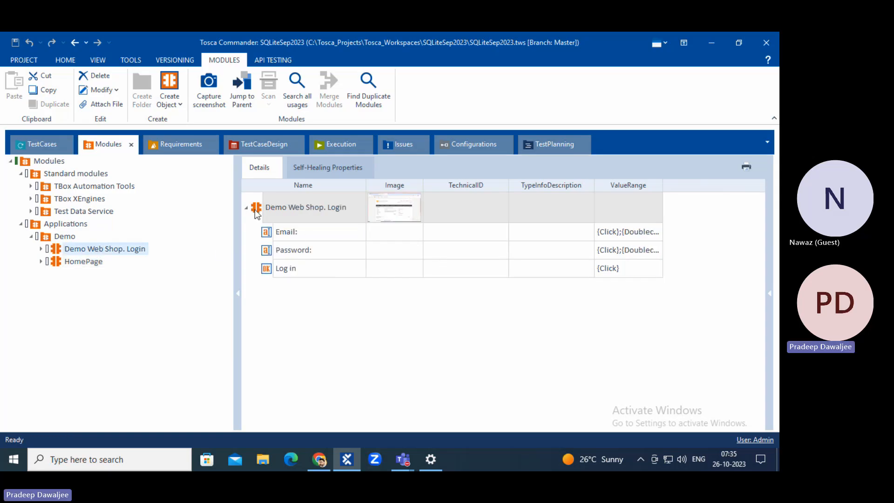
left_click_drag(255, 212, 86, 276)
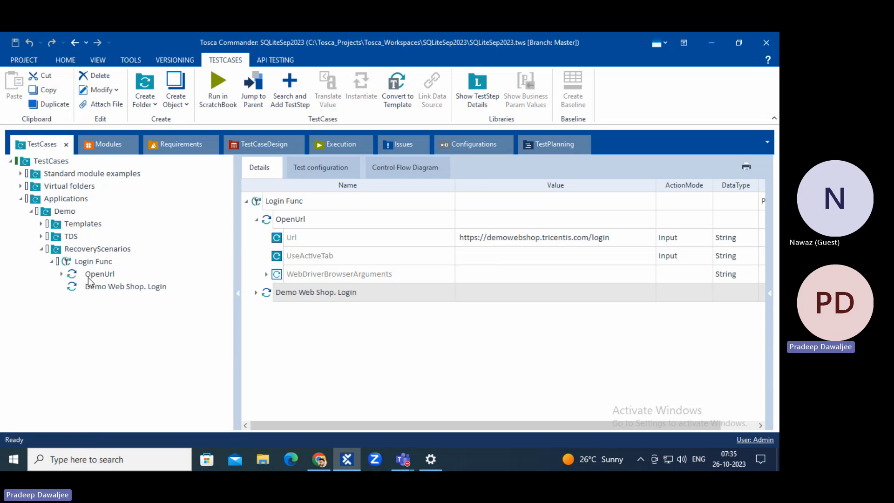
Enter the account e-mail address as the Email value of the Login step.
left_click(104, 287)
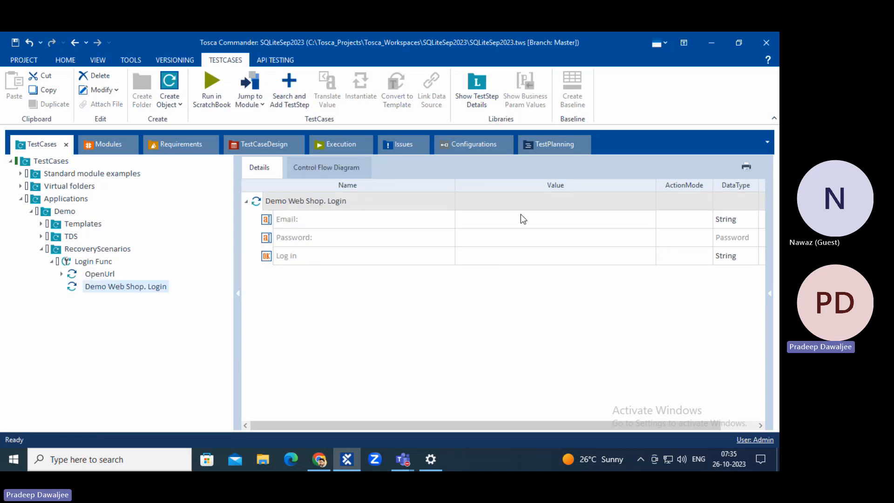
left_click(562, 224)
left_click(637, 218)
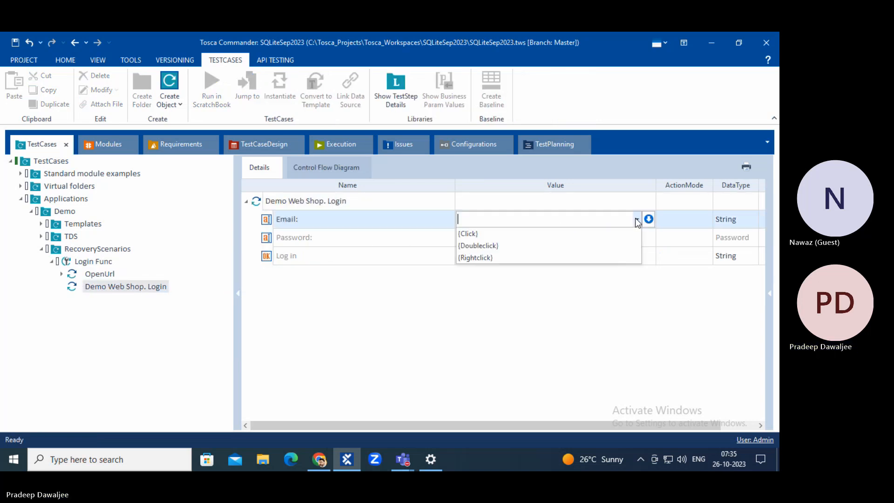
left_click(554, 219)
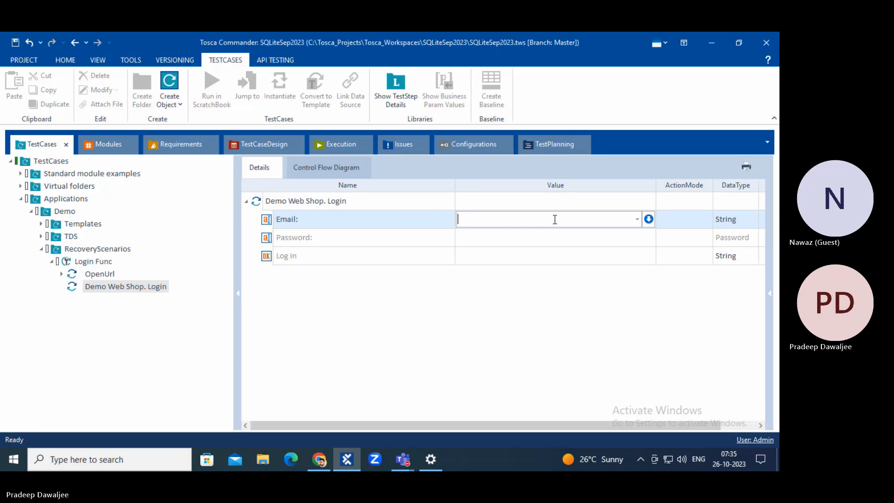
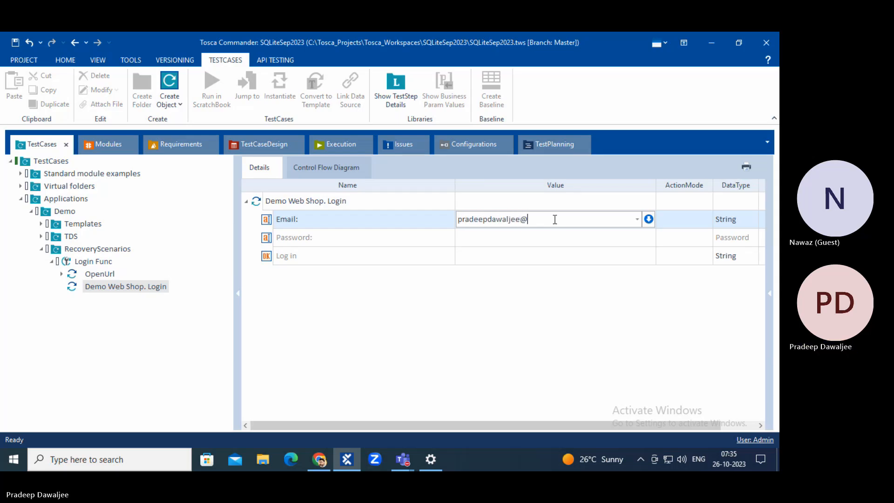
key("Return")
Enter the account password as the Password value.
left_click(538, 238)
left_click(534, 236)
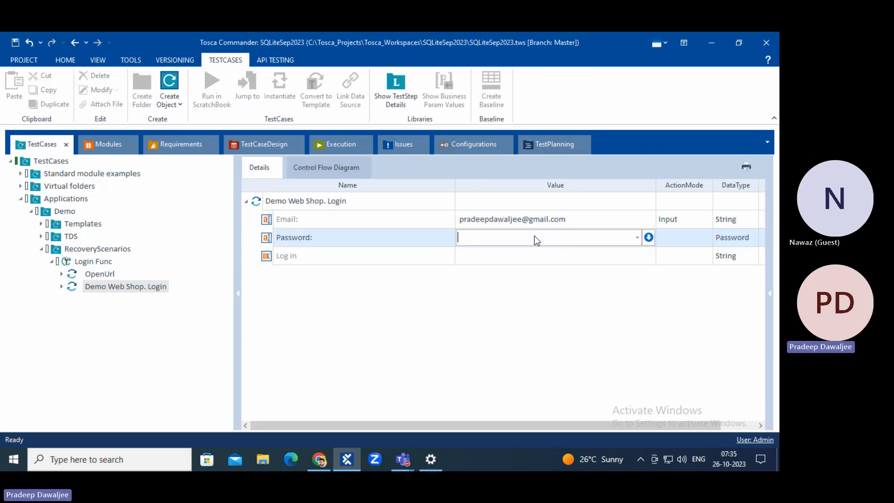
type("123456")
left_click(503, 256)
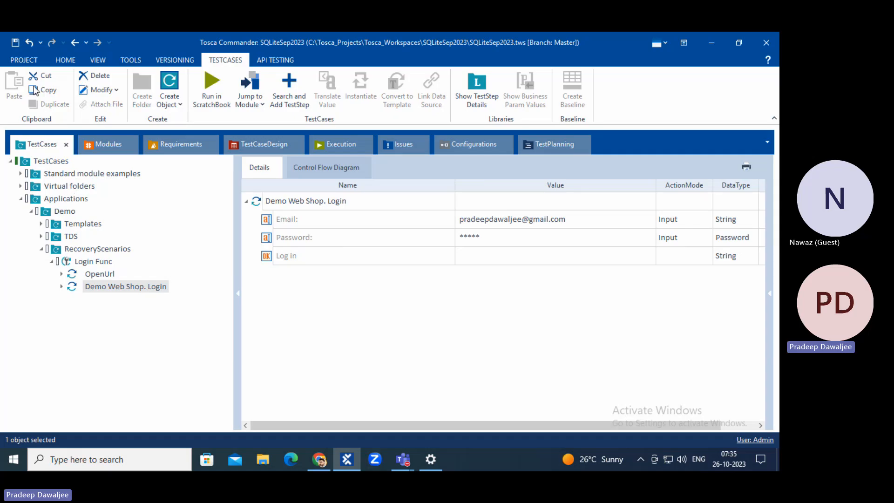
Add the HomePage module as a new step in Login Func.
left_click(103, 153)
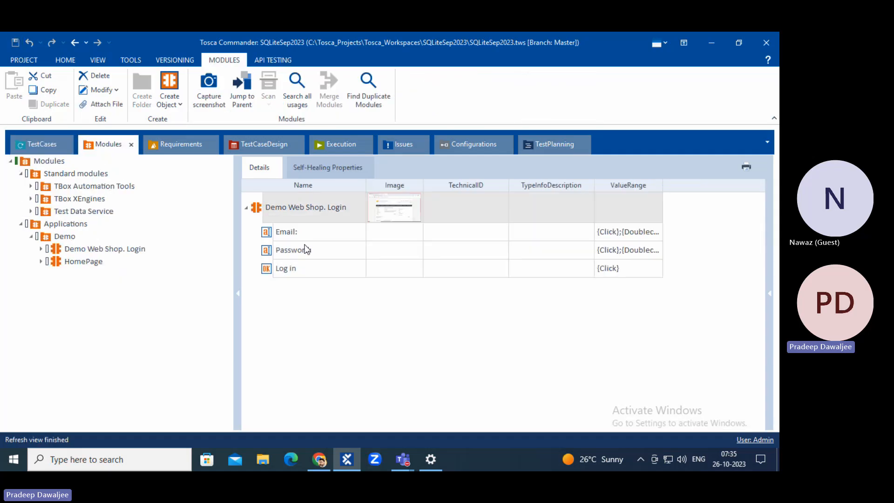
left_click(89, 262)
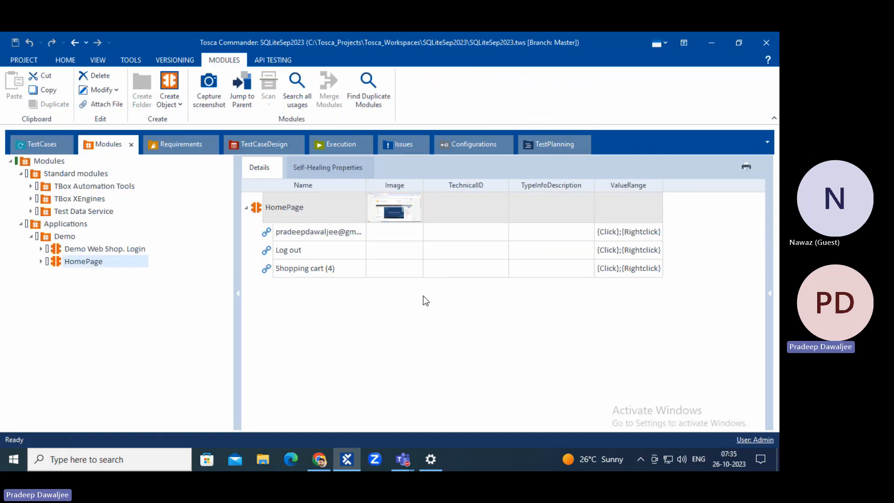
left_click_drag(256, 211, 75, 276)
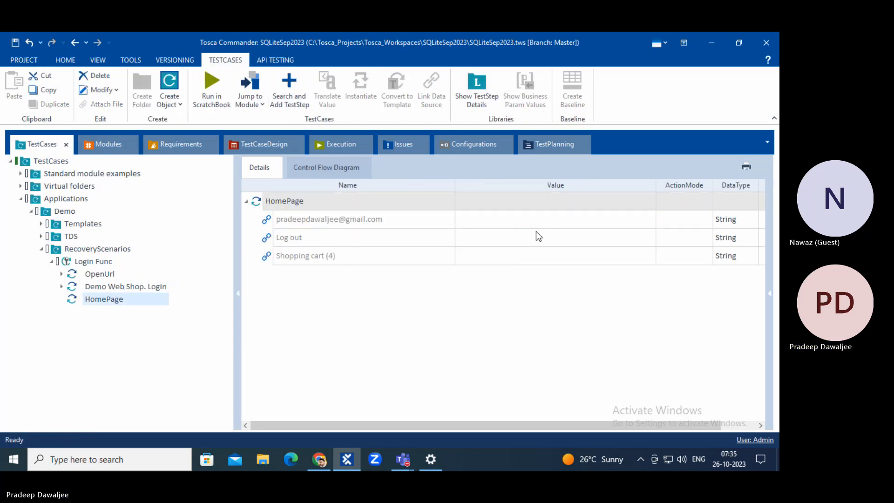
Set the Log out item to WaitOn with the condition Exists == True.
left_click(621, 242)
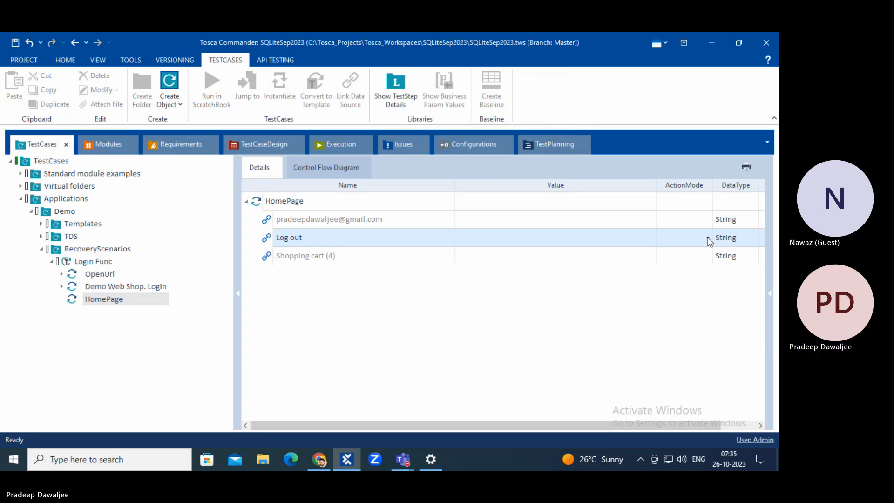
left_click(708, 238)
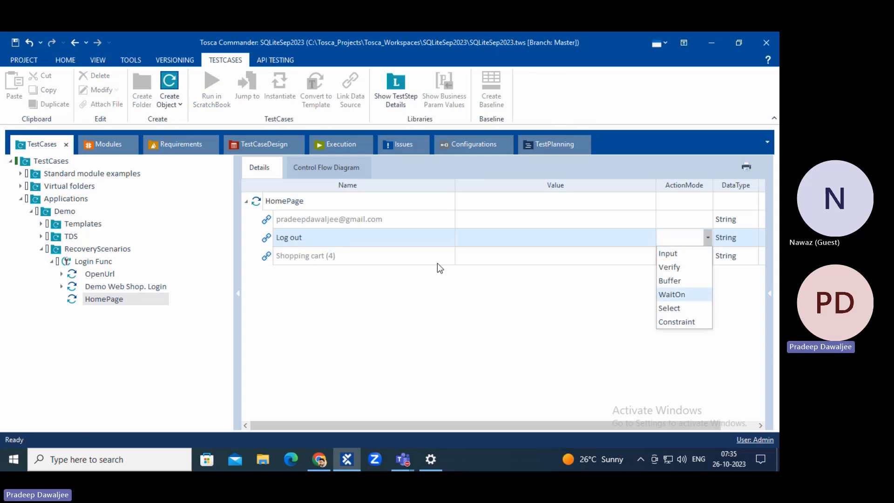
left_click(687, 295)
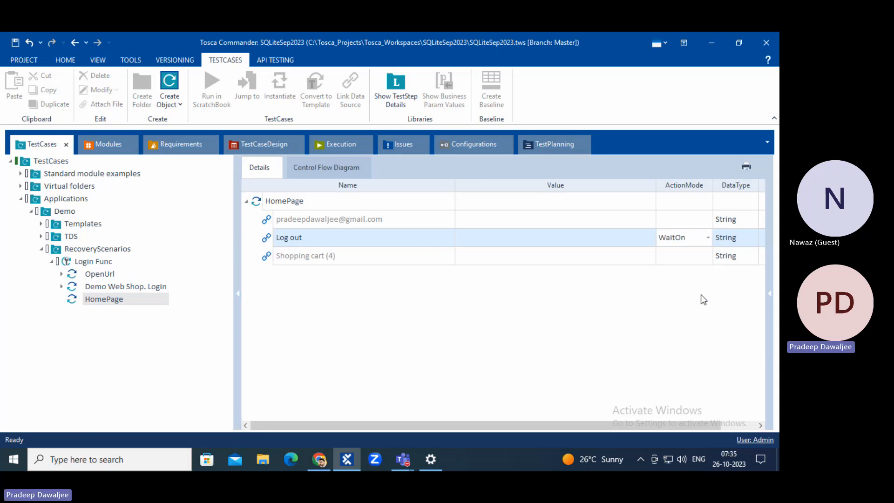
left_click(532, 238)
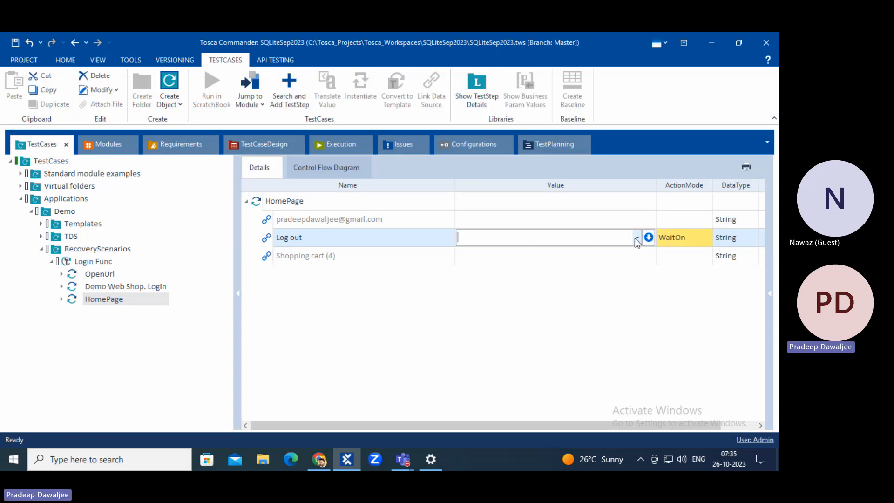
left_click(636, 238)
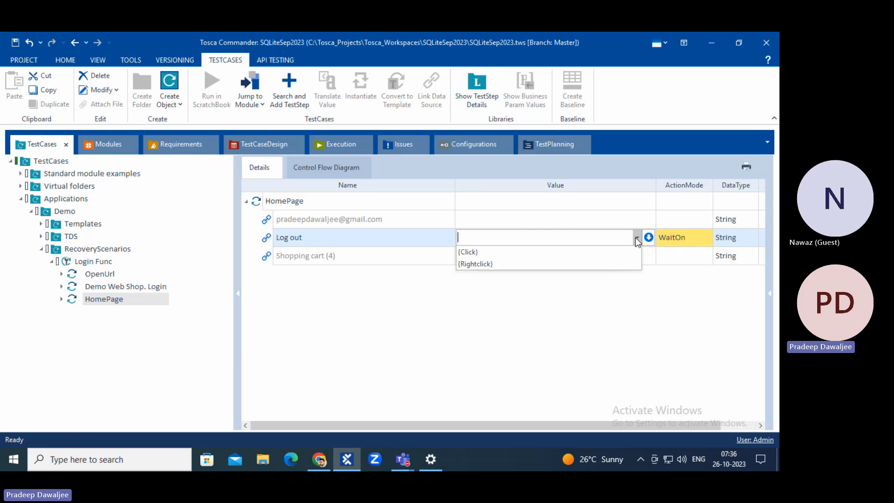
left_click(636, 239)
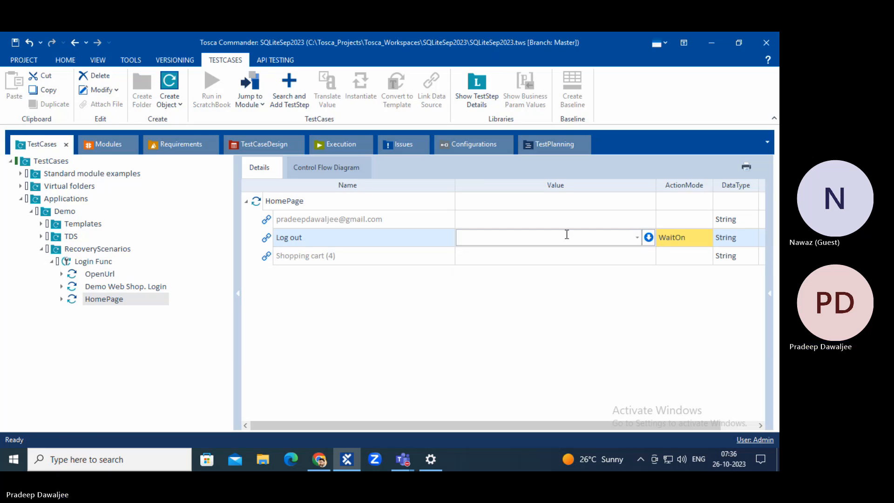
left_click(649, 237)
left_click(526, 253)
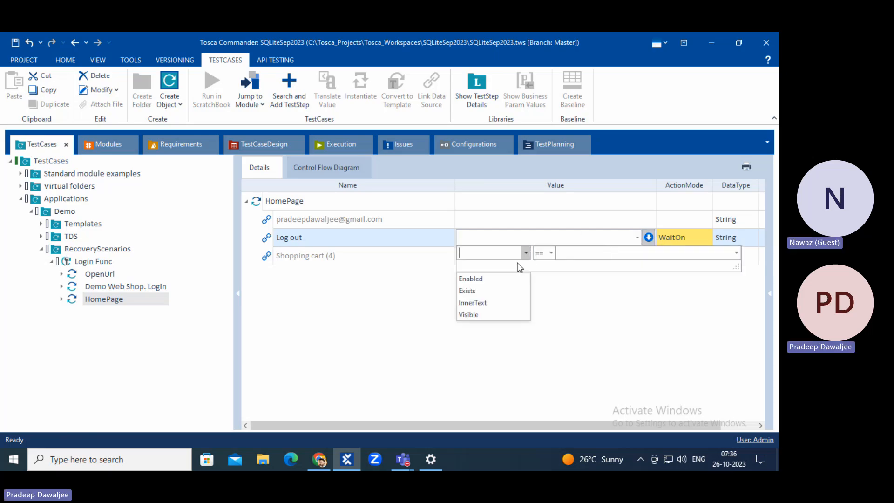
left_click(473, 291)
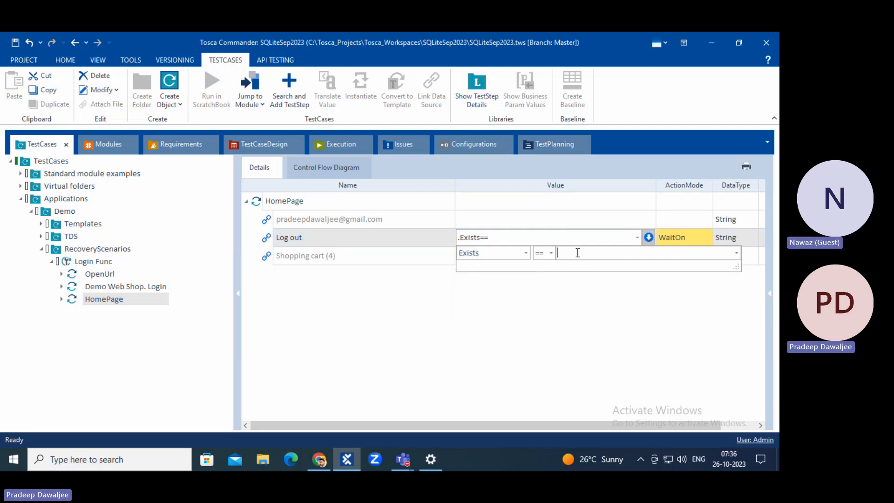
left_click(737, 252)
left_click(597, 256)
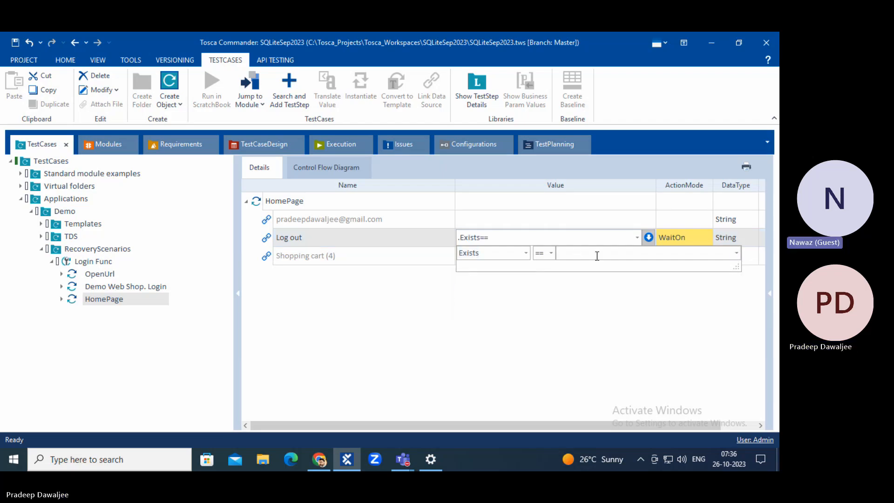
type("True")
left_click(539, 323)
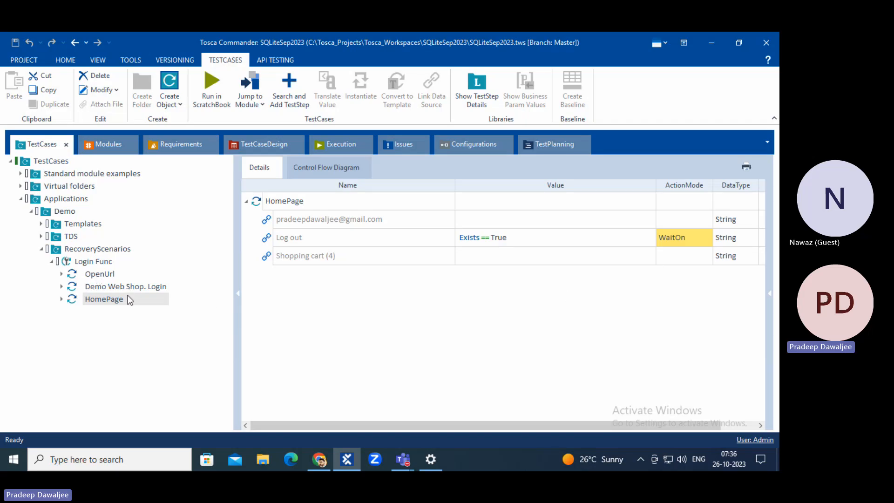
left_click(319, 460)
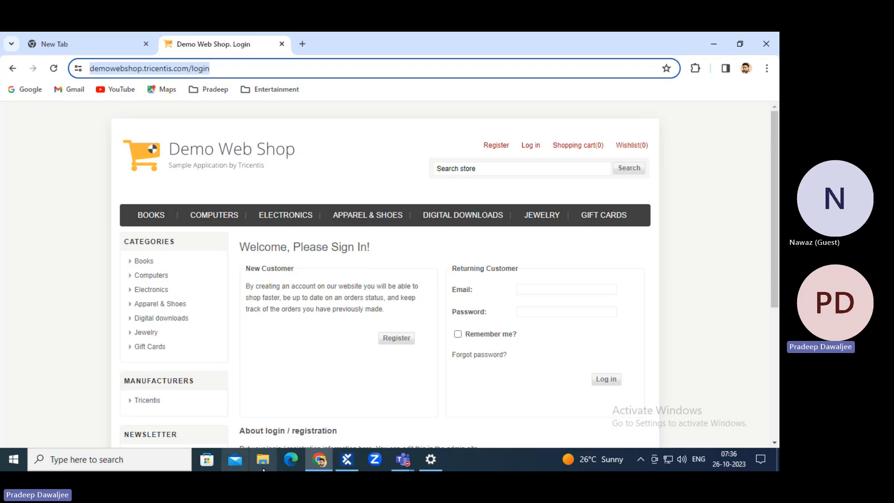
left_click(347, 461)
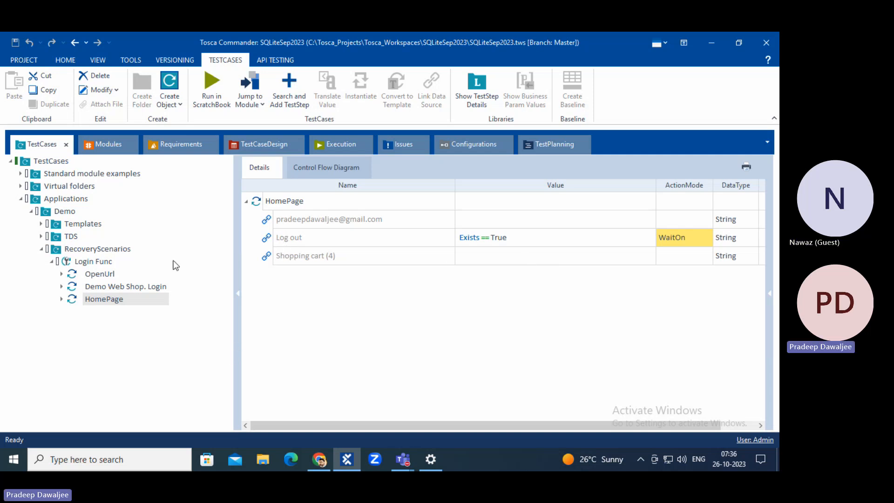
Duplicate the HomePage step by copying it and pasting into Login Func.
left_click(96, 286)
left_click(95, 300)
key("ctrl+c")
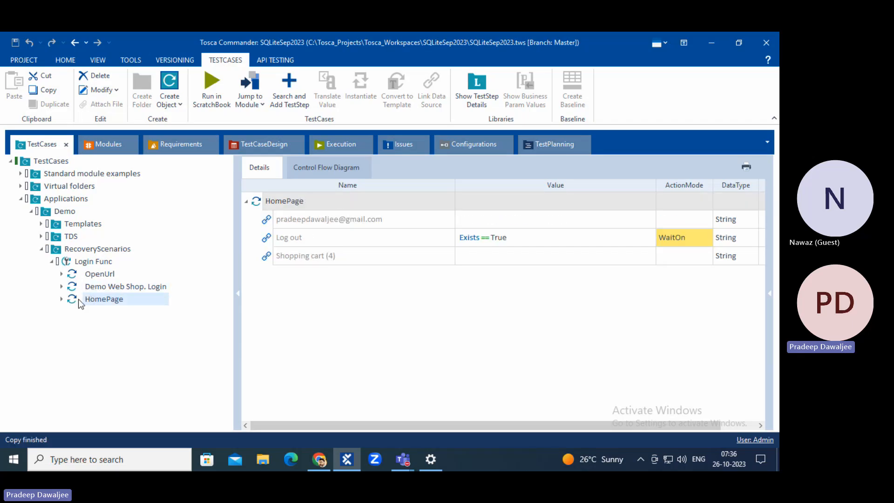
left_click(90, 265)
key("ctrl+v")
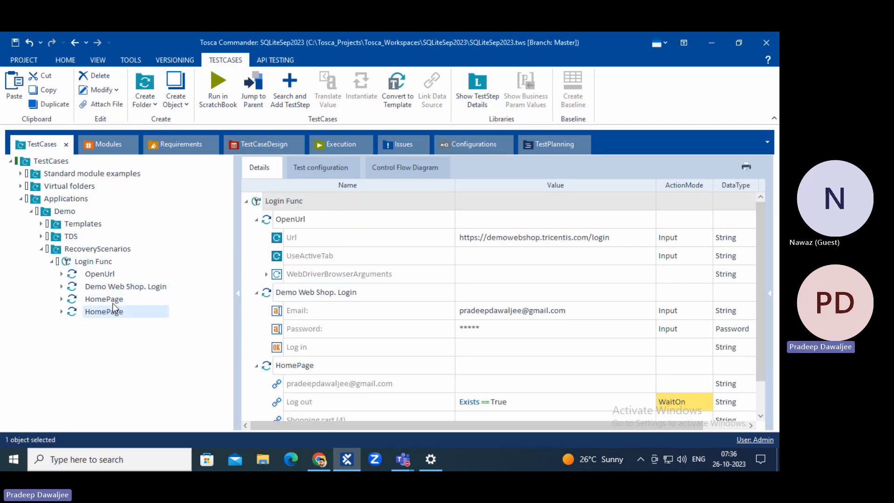
Rename the first HomePage step to 'Wait for logout page to appear'.
left_click(113, 303)
left_click(286, 201)
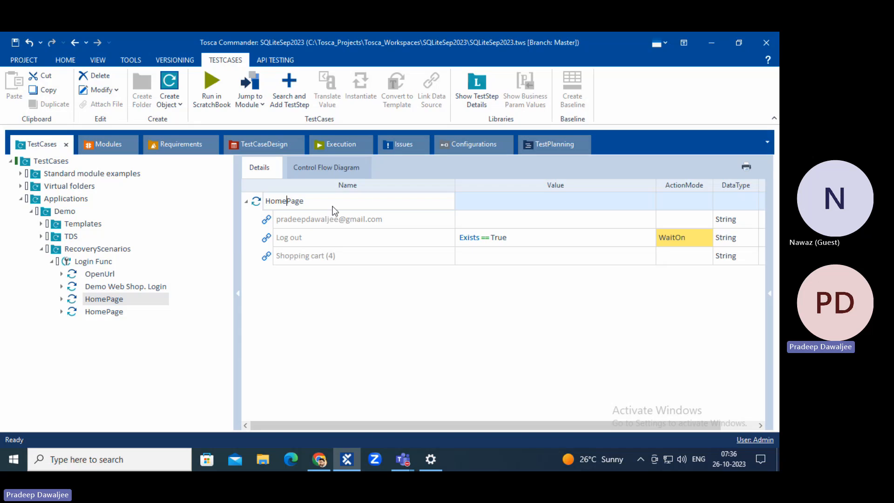
key("ctrl+a")
type("Wait for logout page to appear")
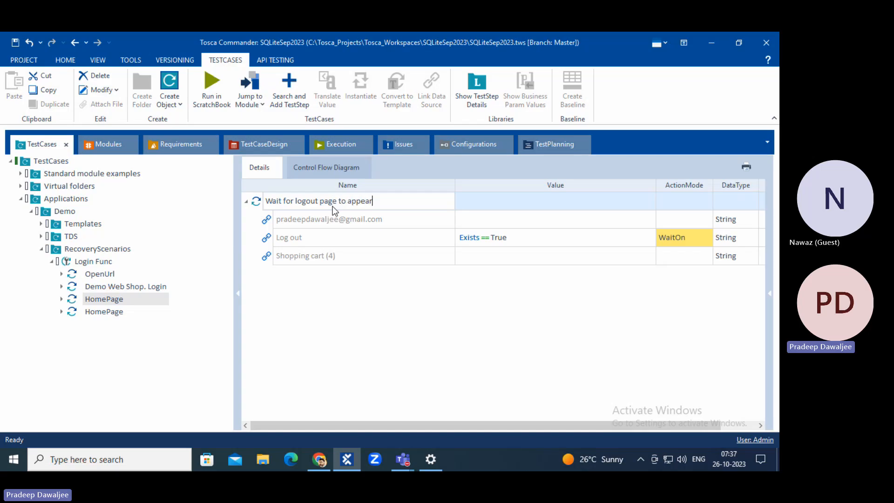
key("Return")
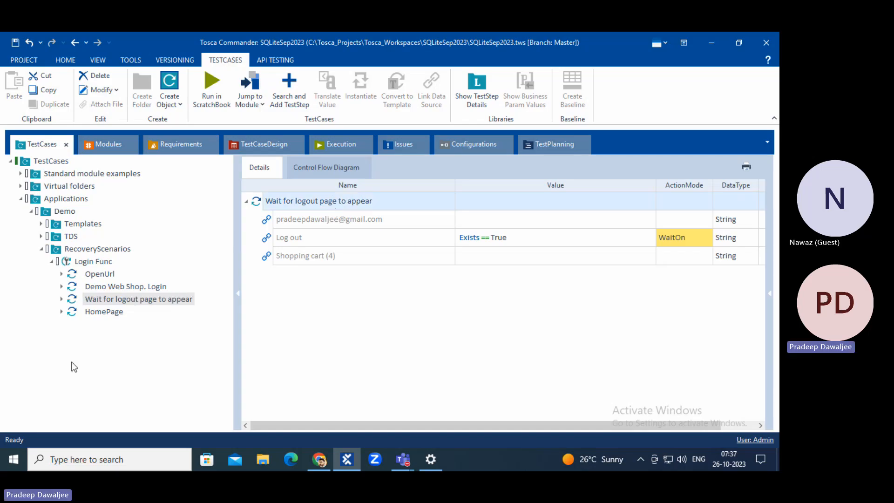
Rename the second HomePage step to Click Logout.
left_click(104, 311)
left_click(325, 206)
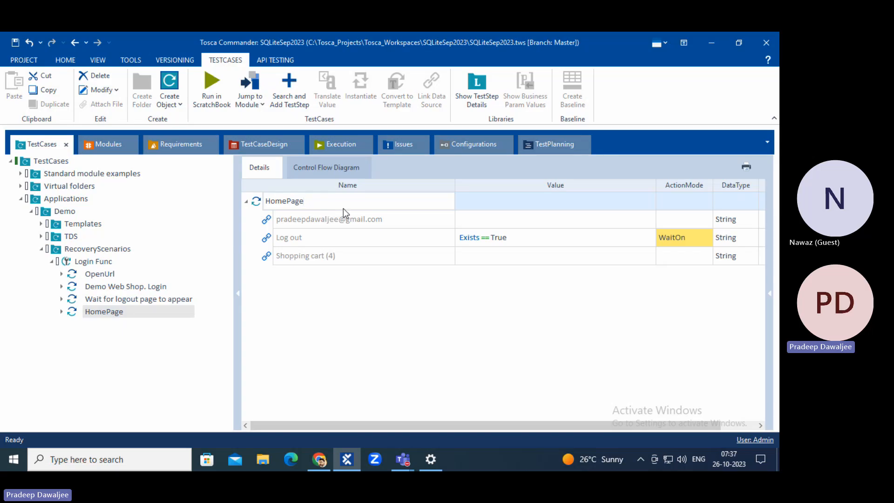
key("ctrl+a")
key("BackSpace")
type("Click Logout")
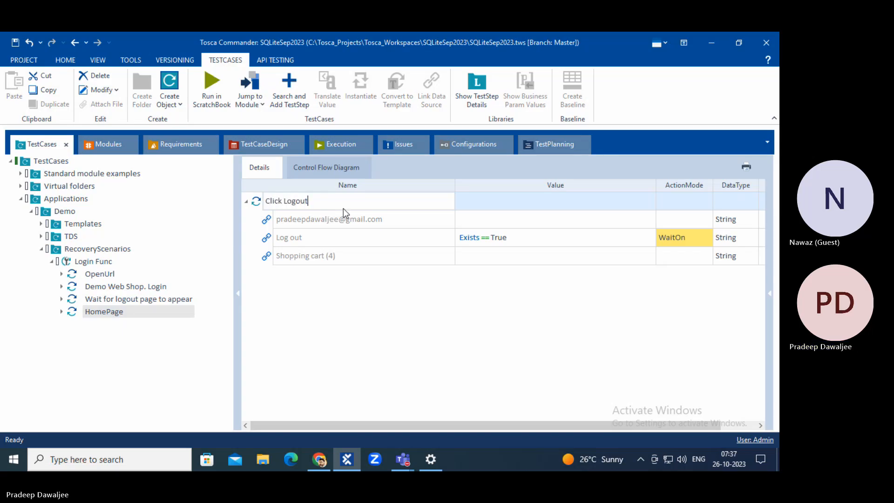
key("Return")
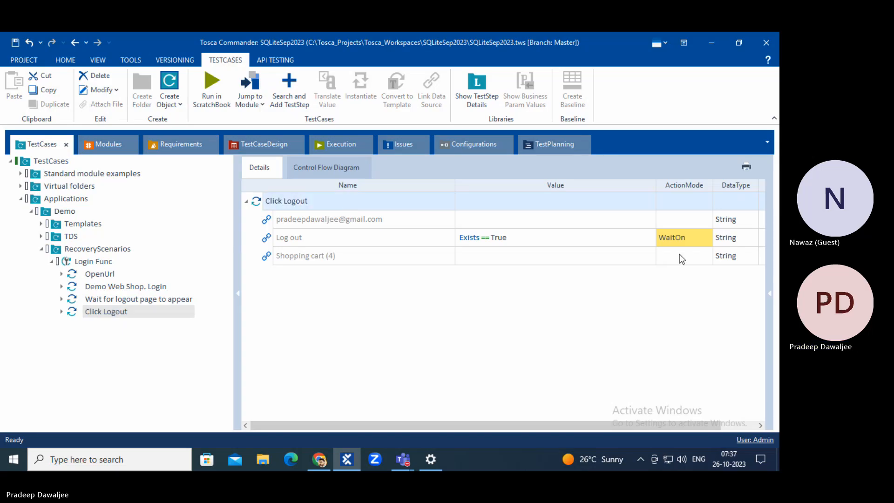
Change Log out to action mode Input with the value {Click}, replacing the Exists condition.
left_click(689, 238)
type("Input")
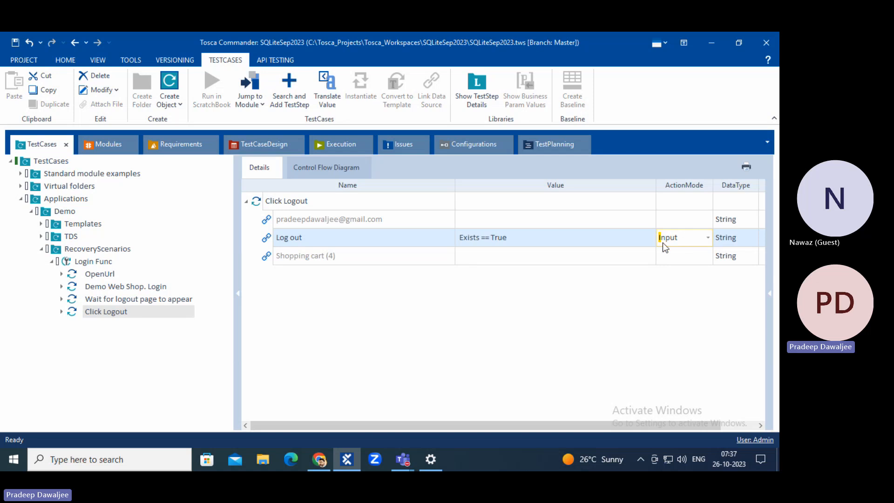
left_click(619, 242)
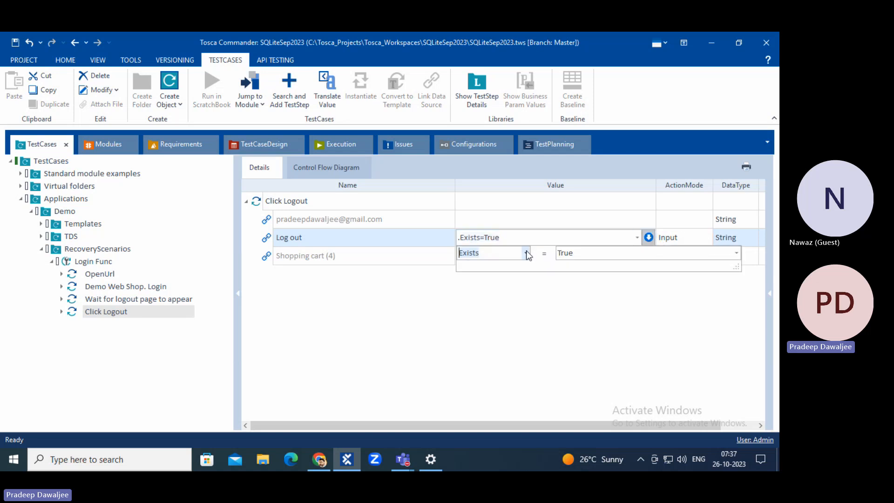
left_click(582, 239)
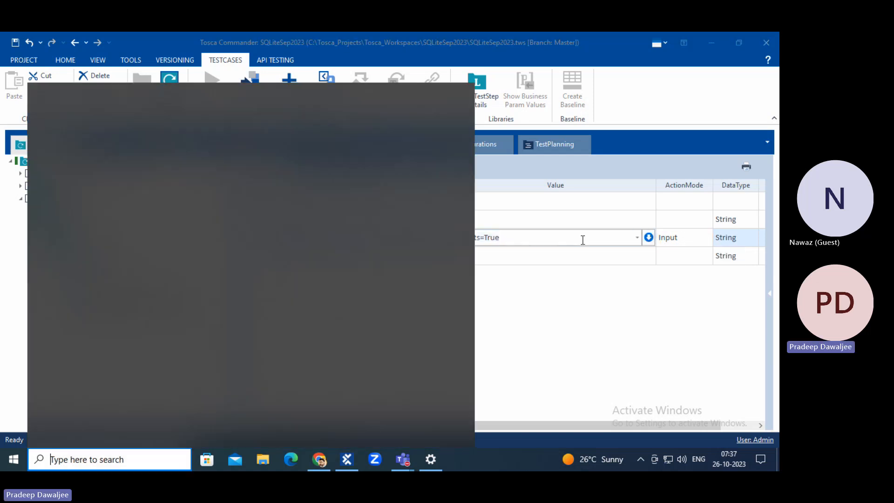
key("shift+Home")
key("BackSpace")
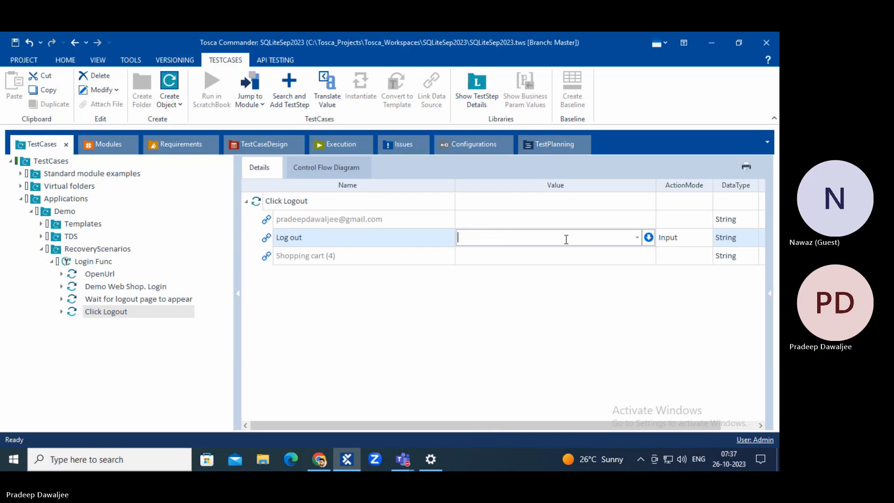
left_click(636, 238)
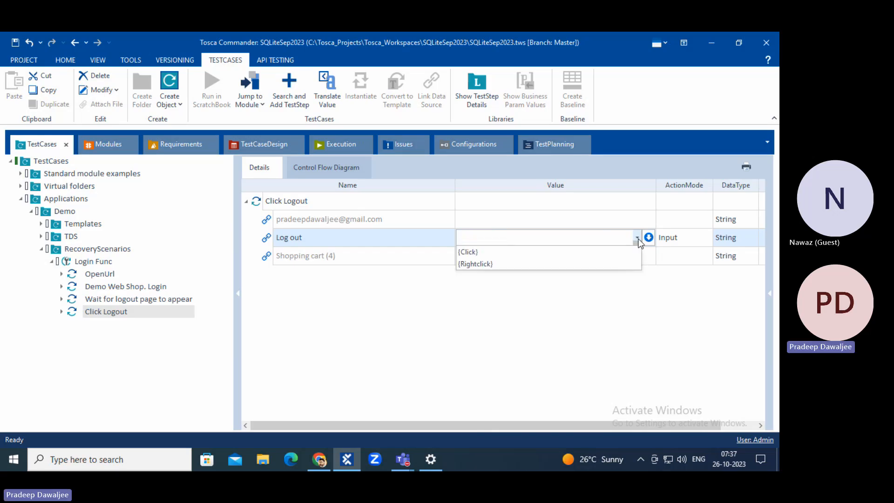
left_click(538, 251)
left_click(499, 313)
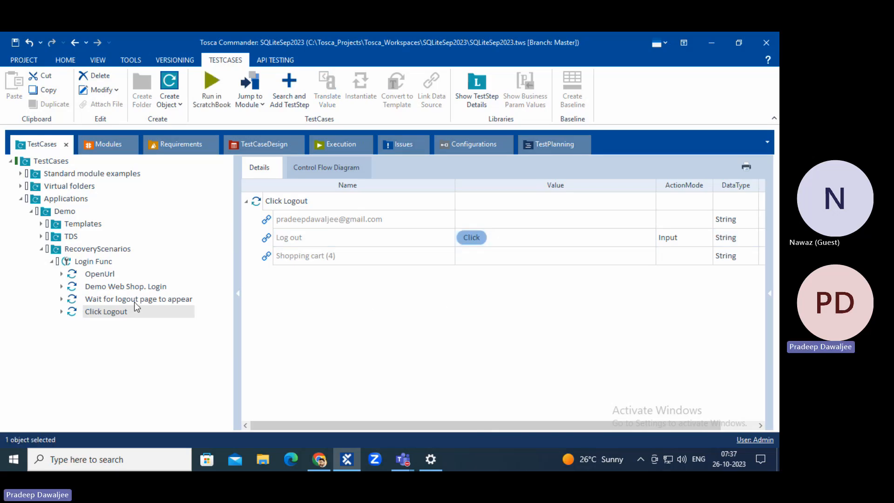
left_click(119, 299)
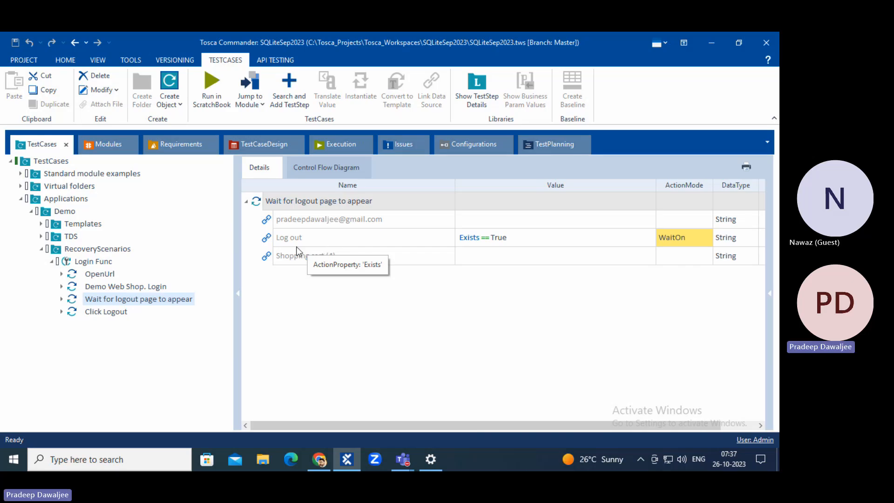
Compare the Wait for logout page to appear step with the Click Logout step.
left_click(275, 239)
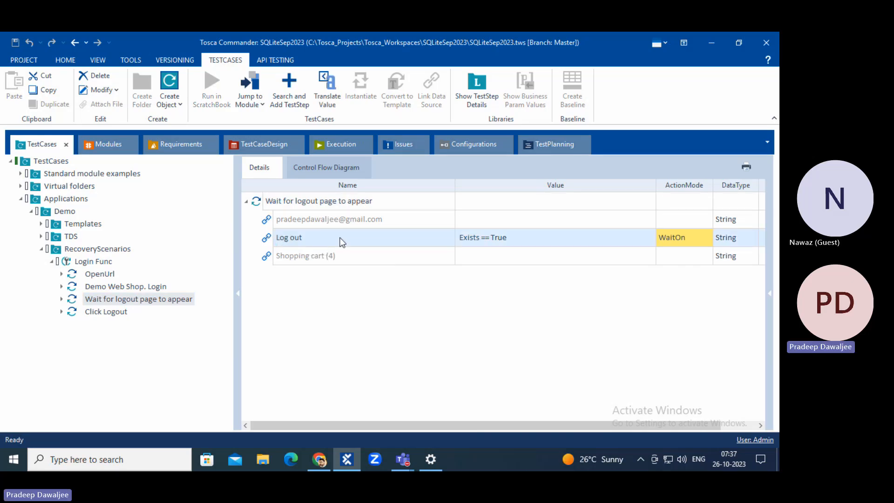
left_click(91, 312)
left_click(103, 301)
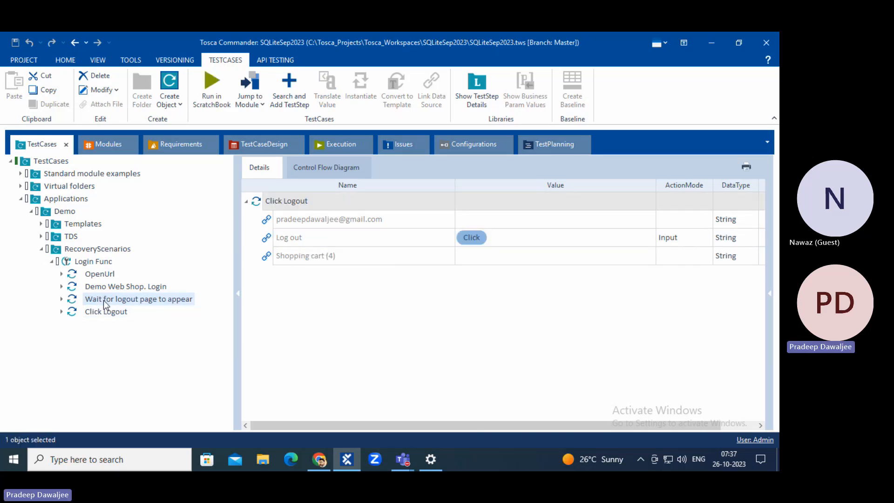
left_click(109, 311)
left_click(108, 301)
left_click(118, 311)
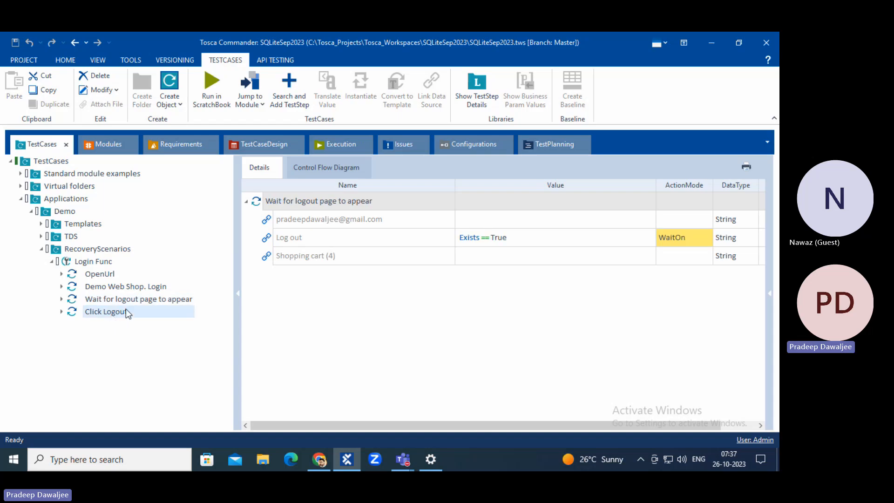
left_click(127, 300)
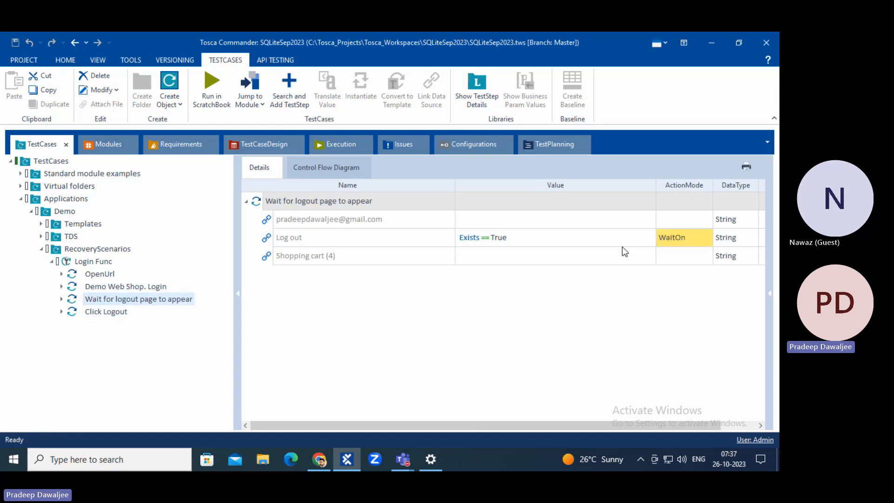
left_click(93, 311)
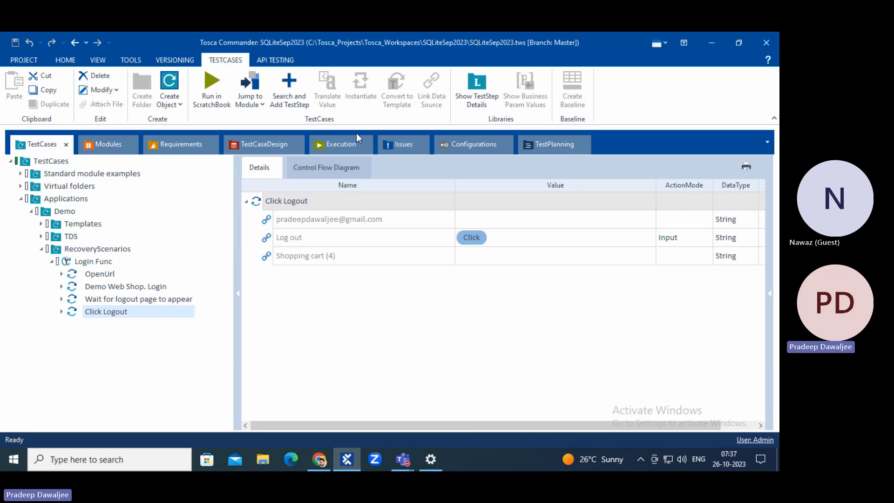
Visit Modules, then back in TestCases review the wait step's Log out row and Click Logout.
left_click(103, 148)
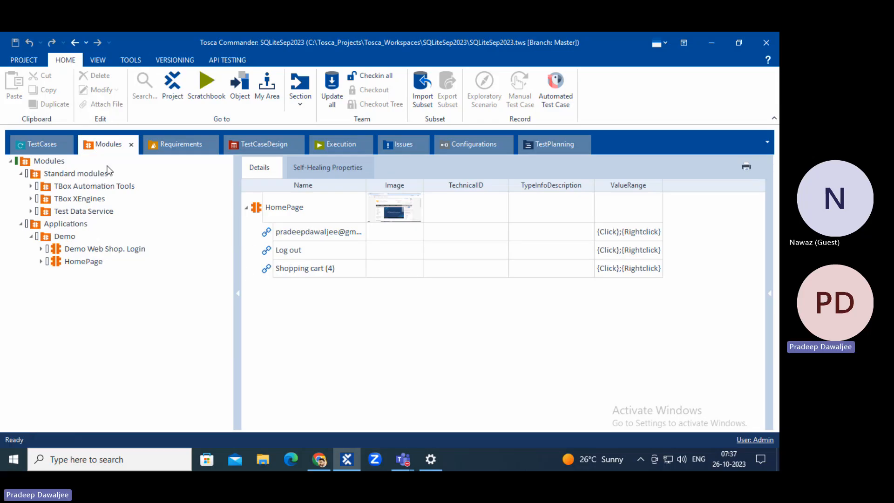
left_click(33, 145)
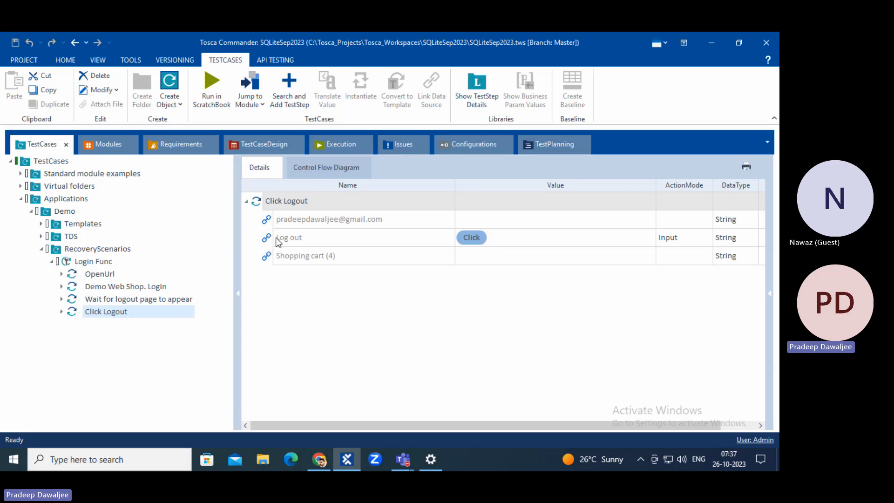
left_click(116, 299)
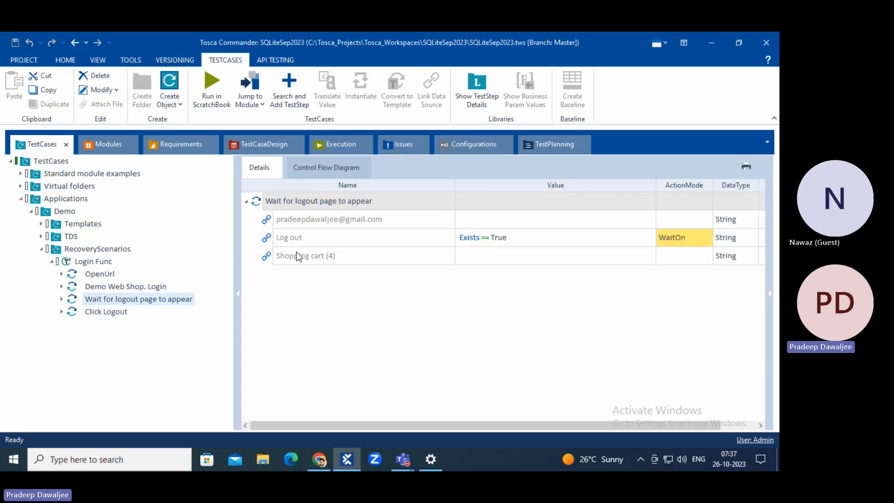
left_click(266, 238)
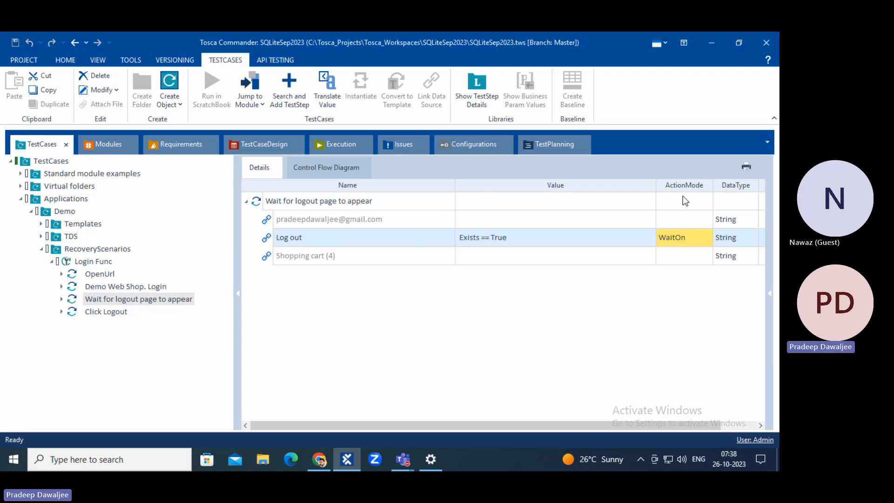
left_click(119, 314)
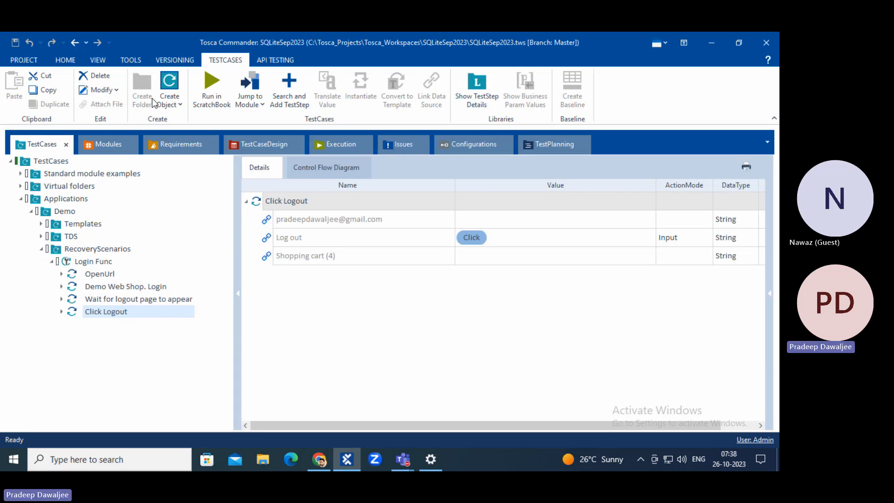
Switch between Modules and TestCases, rechecking the wait and Click Logout steps.
left_click(96, 147)
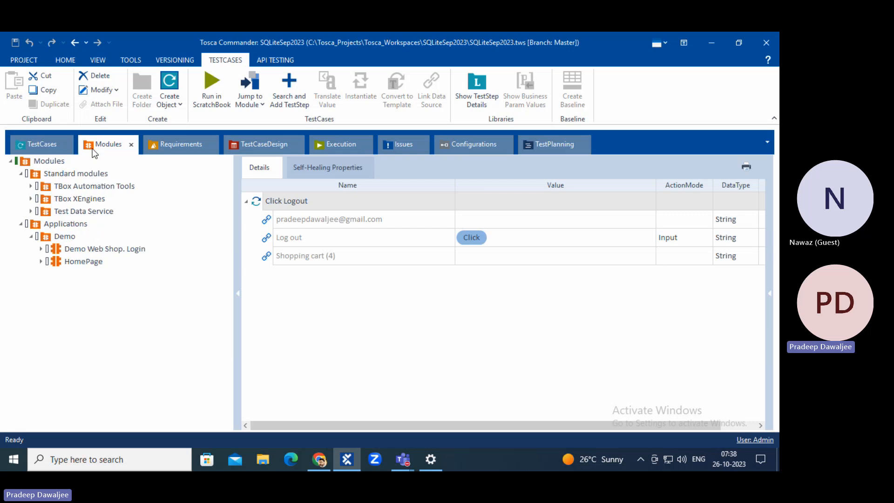
left_click(44, 148)
left_click(116, 301)
left_click(103, 314)
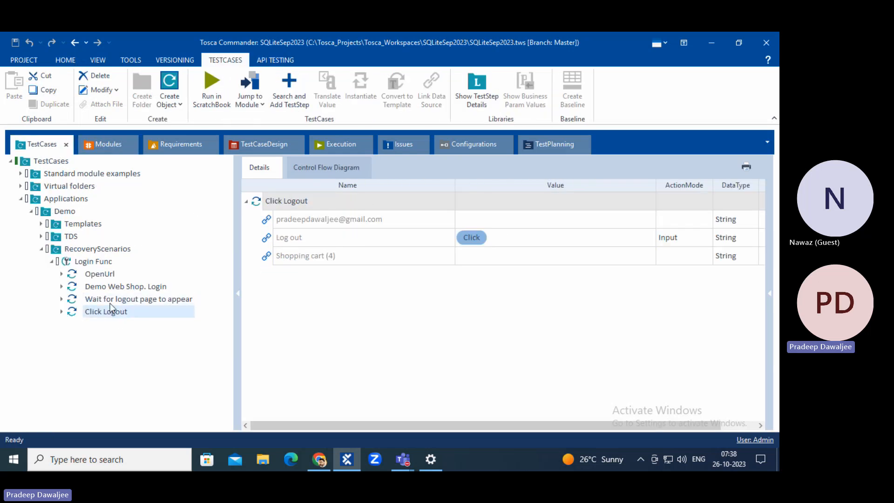
Change the HomePage module's Log out Cardinality from 0-1 to 0-N.
left_click(124, 145)
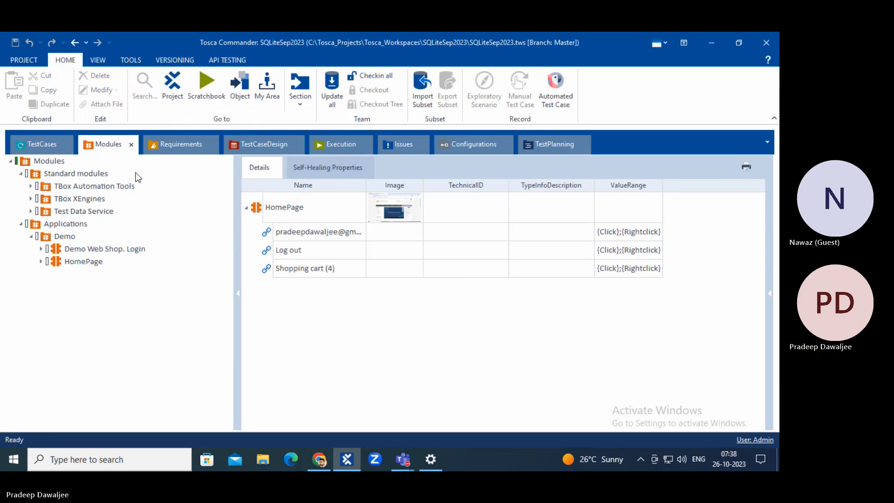
left_click(284, 249)
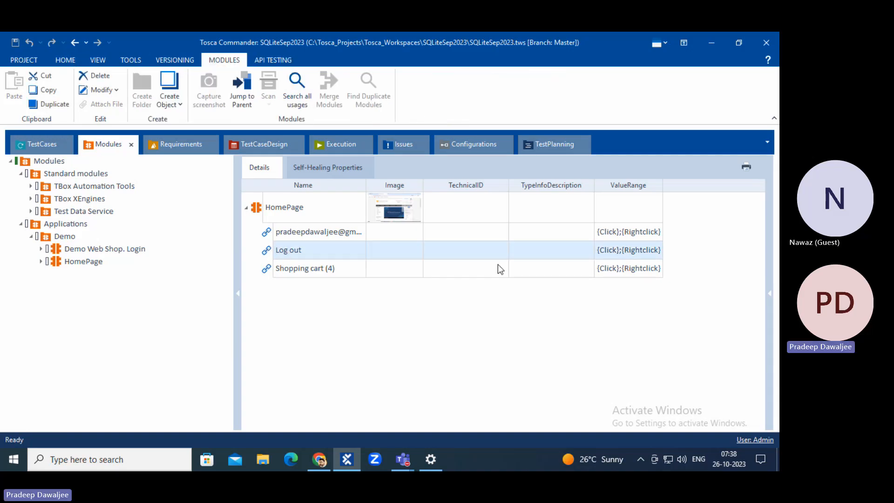
left_click(766, 301)
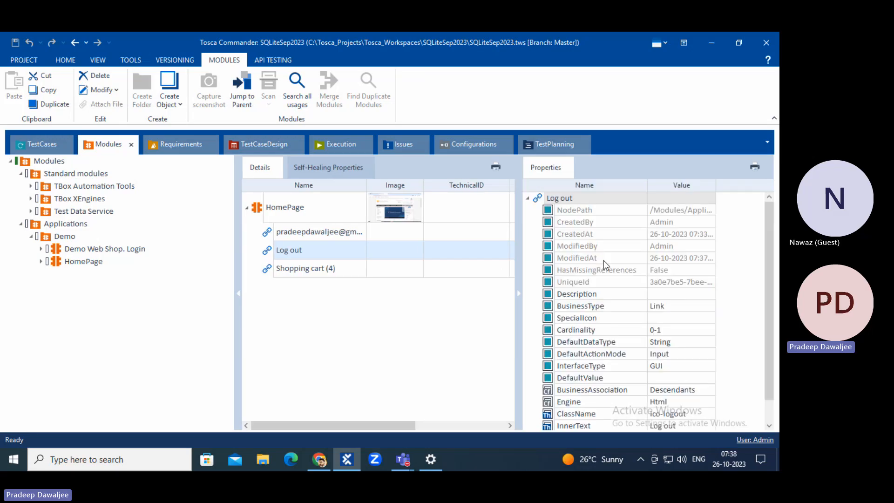
left_click(561, 331)
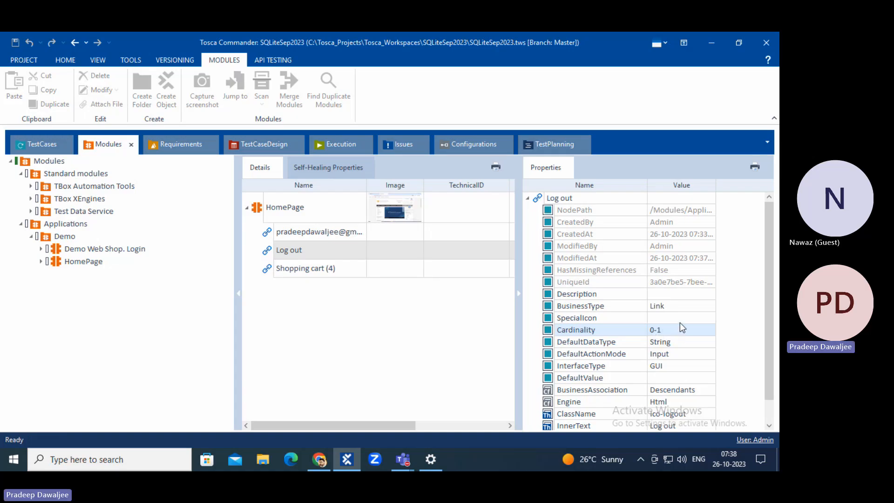
left_click(675, 329)
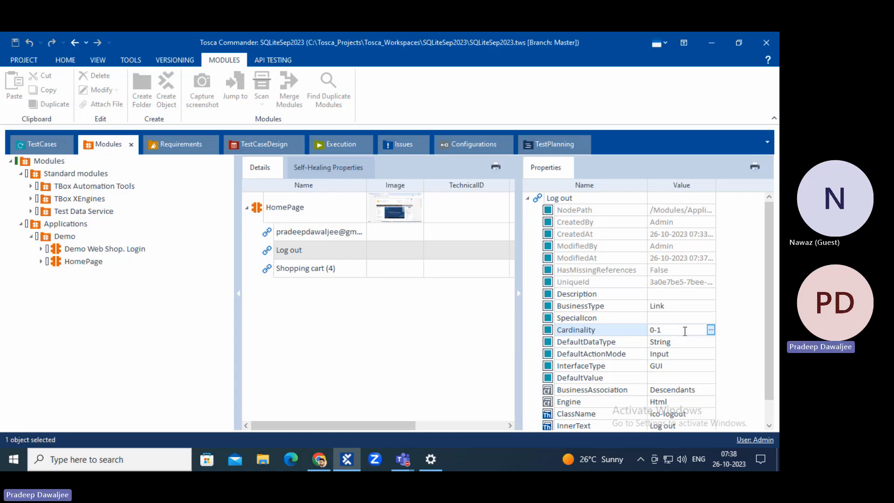
type("N")
key("Return")
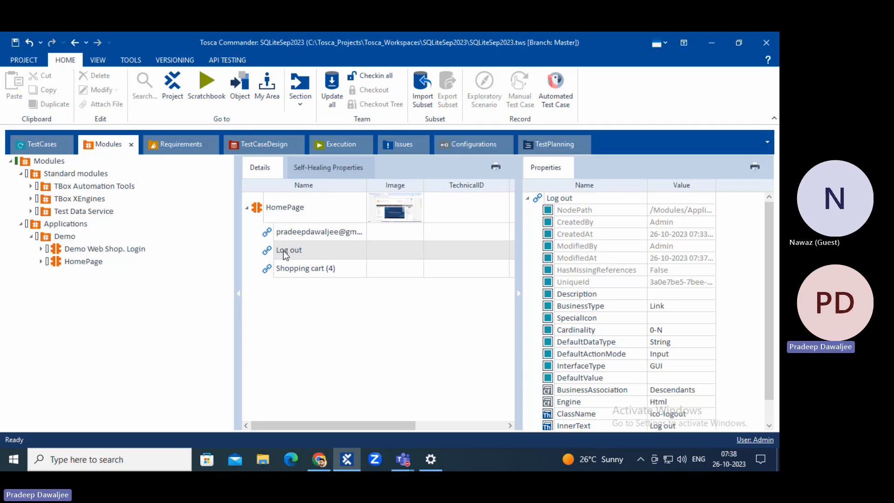
left_click(274, 254)
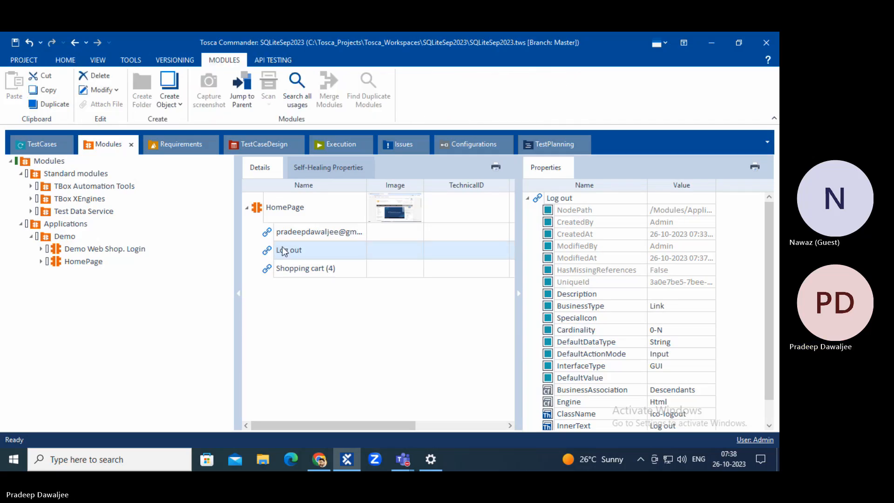
left_click(38, 145)
Set the wait step's second Log out row value to {Click}.
left_click(103, 299)
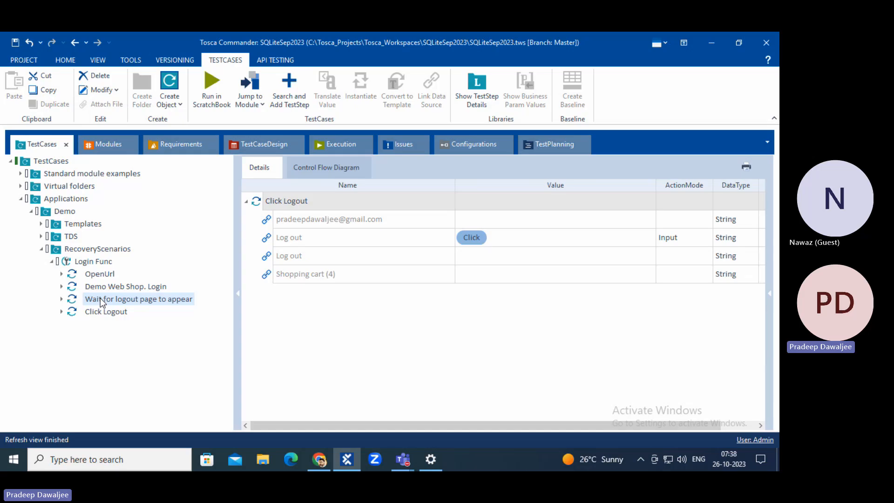
left_click(273, 239)
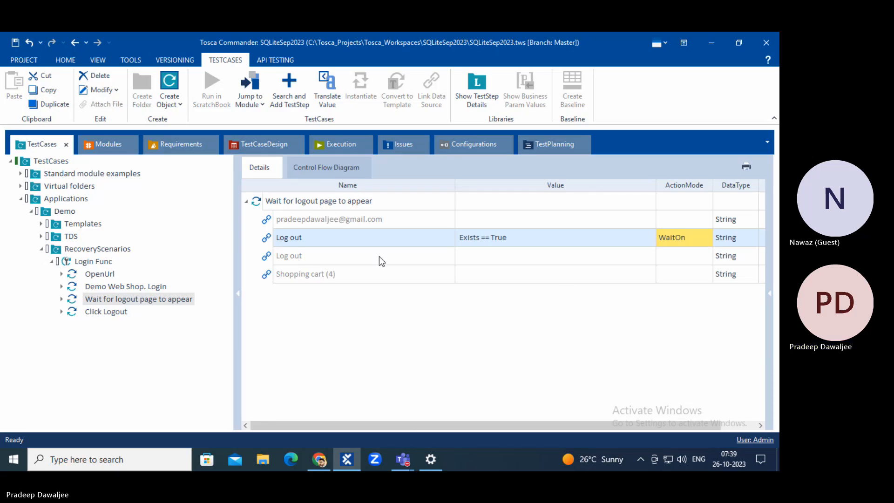
left_click(700, 256)
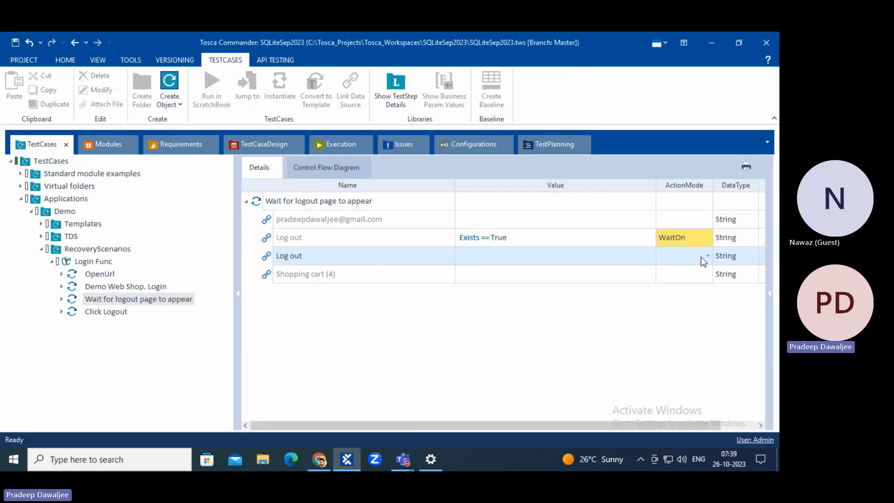
left_click(621, 257)
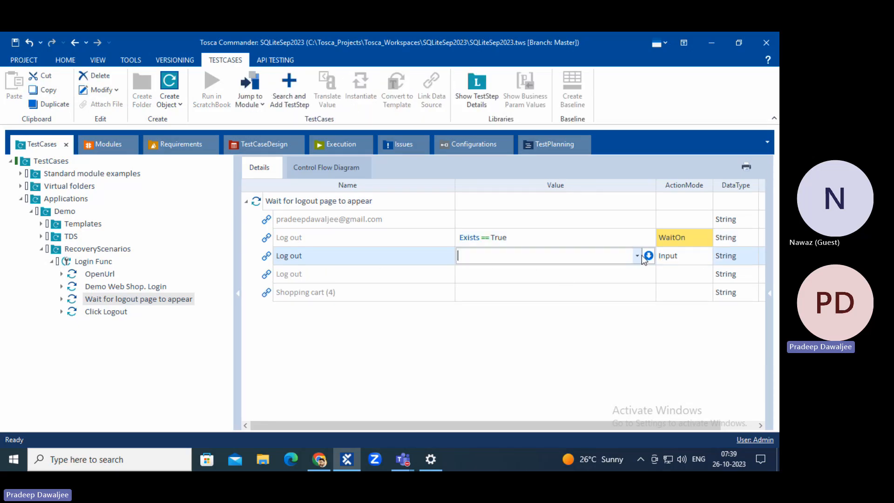
left_click(637, 255)
left_click(578, 270)
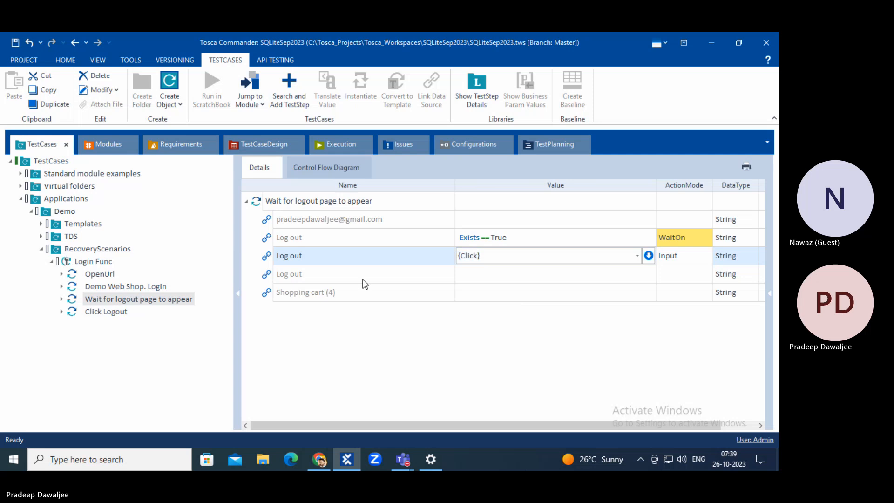
left_click(273, 276)
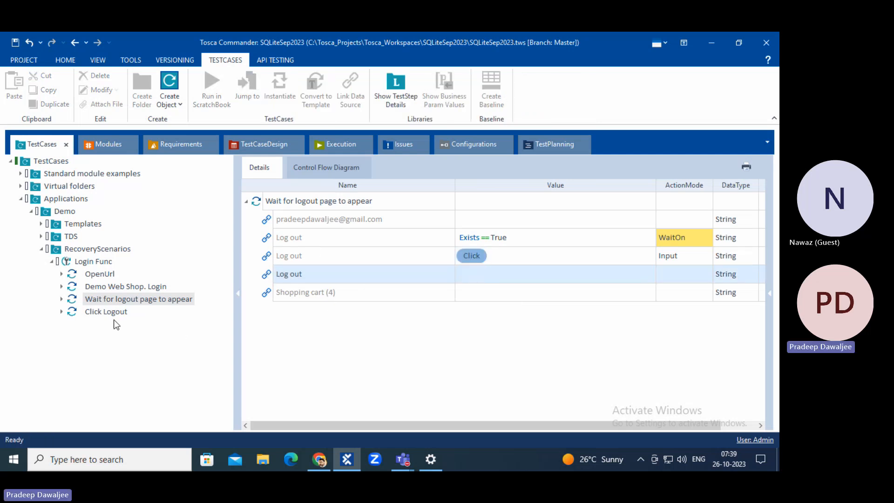
left_click(103, 288)
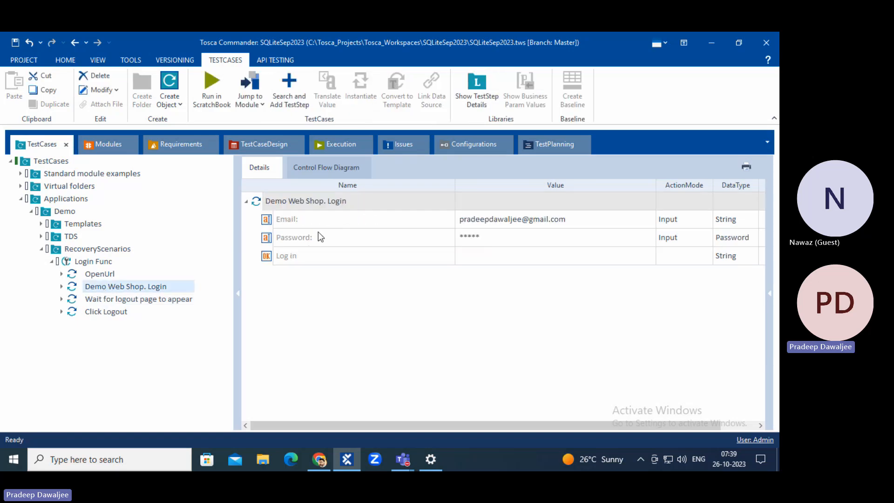
left_click(310, 212)
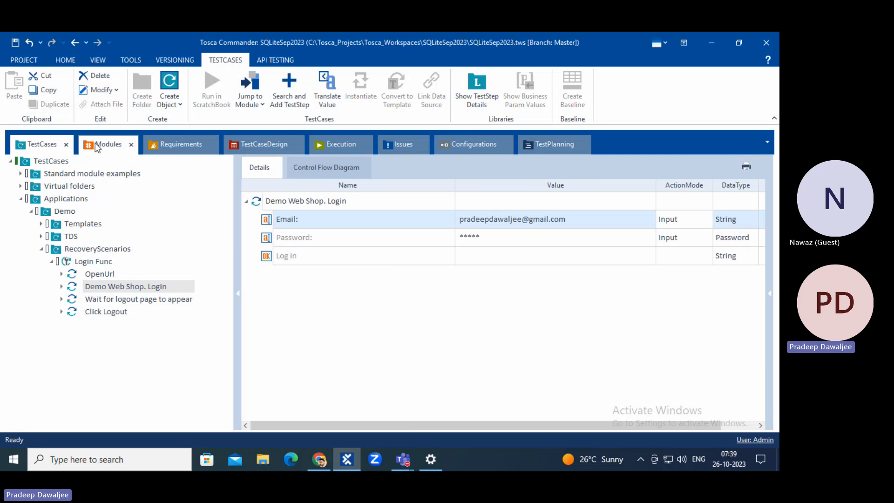
Jump from Demo Web Shop. Login to its module and clear the 1 from Email's Cardinality.
right_click(274, 205)
left_click(323, 213)
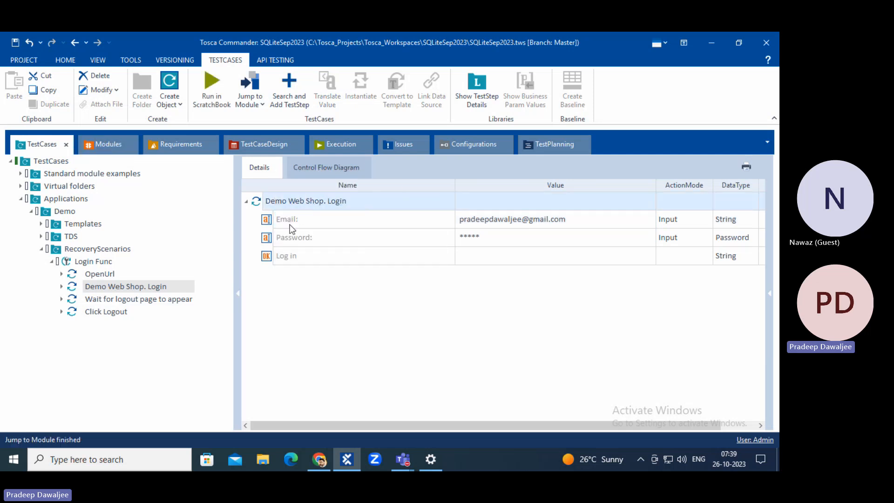
left_click(286, 232)
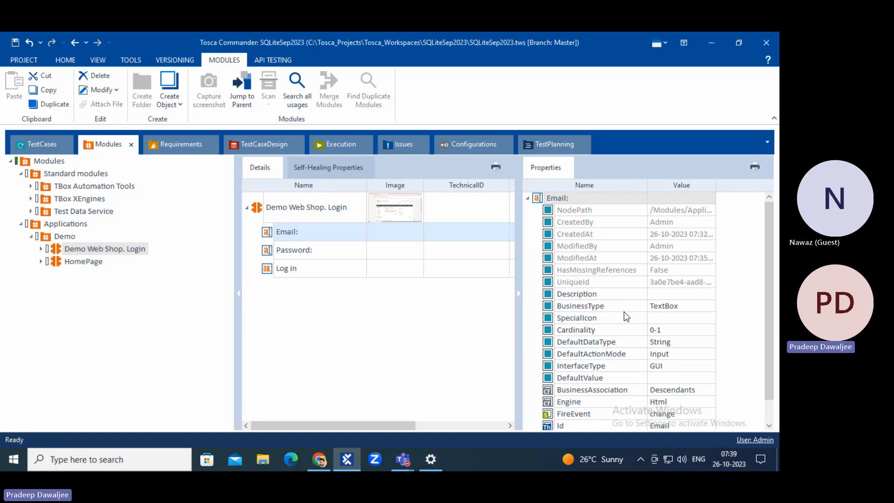
left_click(672, 330)
key("BackSpace")
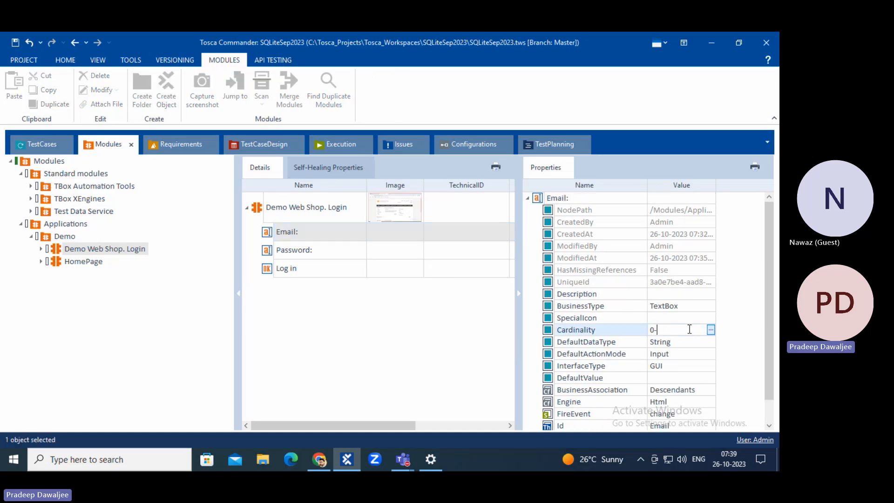
Commit Email's Cardinality as 0-N and select the login step's first Email row.
type("N")
key("Return")
left_click(41, 144)
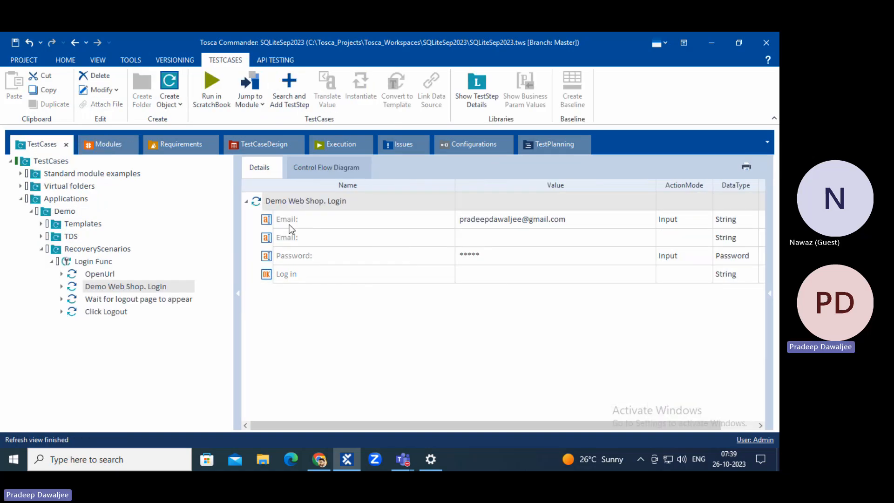
left_click(335, 220)
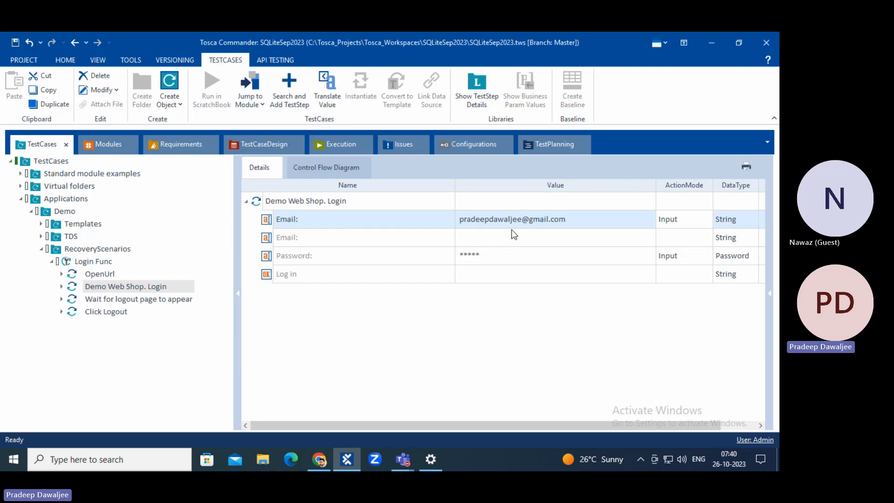
Delete the Click Logout test step.
left_click(111, 299)
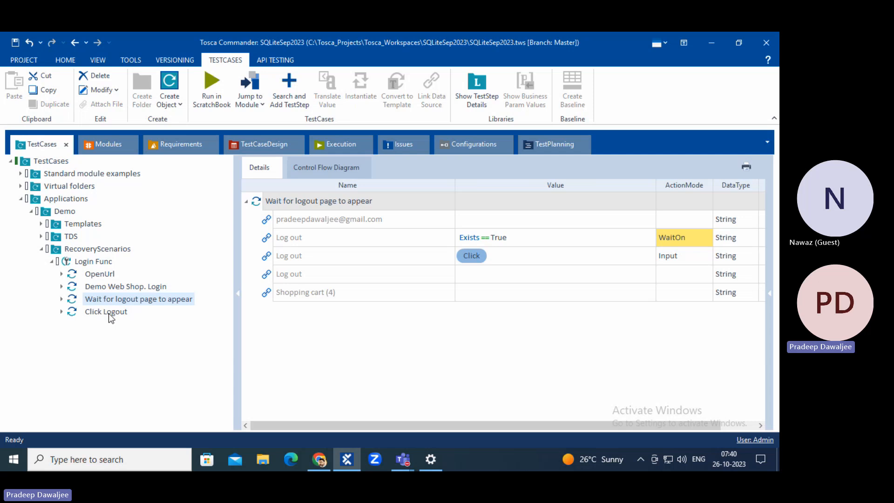
left_click(116, 314)
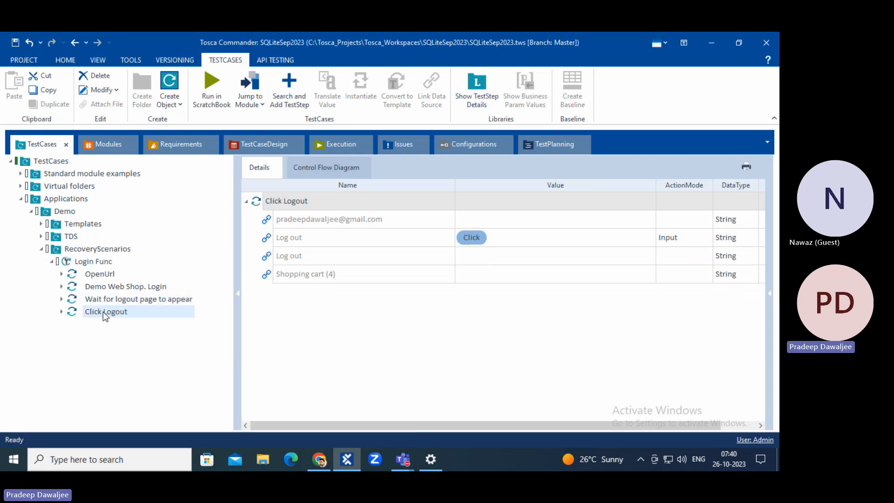
right_click(105, 311)
left_click(130, 233)
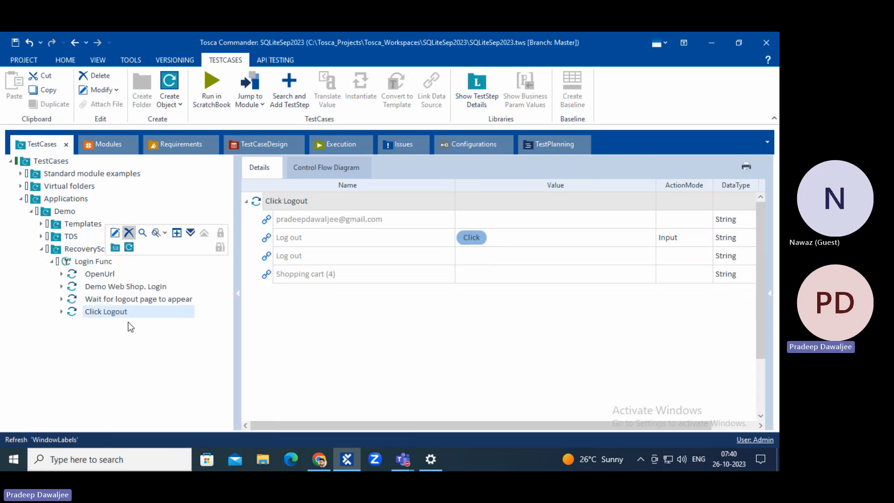
Rename the wait step to 'Wait for logout page to appear and Click'.
left_click(117, 299)
left_click(284, 241)
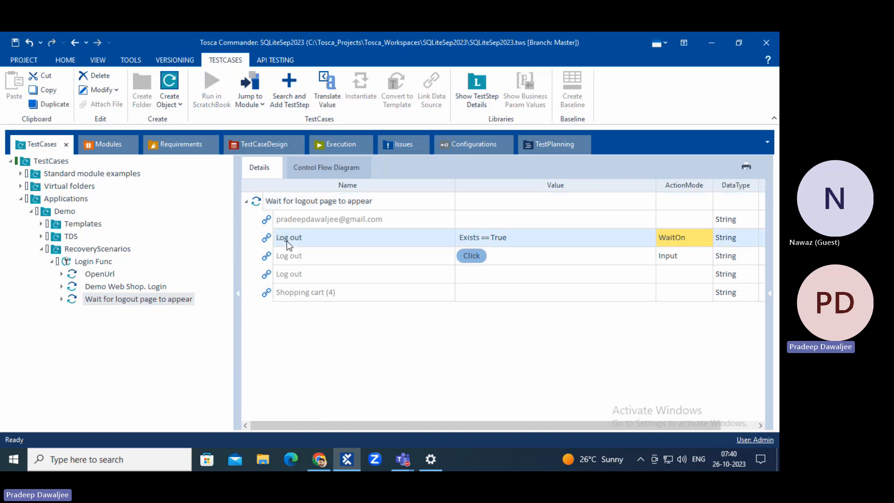
left_click(306, 253)
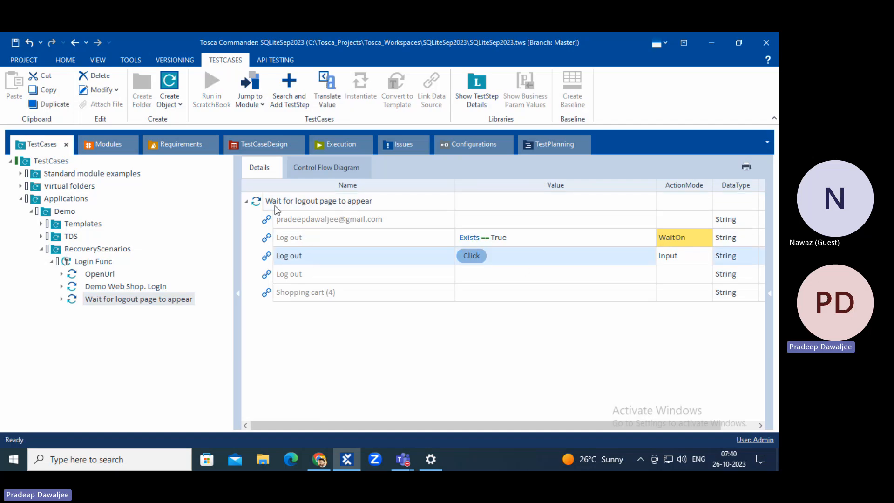
left_click(311, 200)
left_click(311, 201)
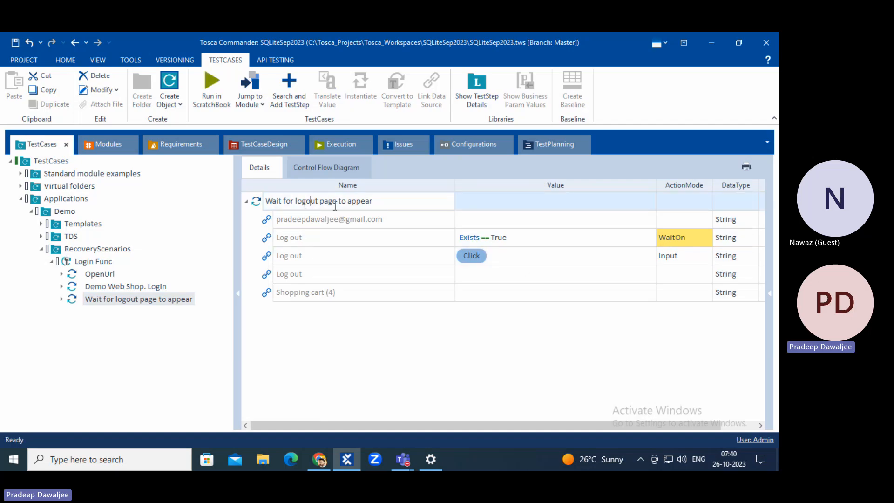
left_click(402, 202)
type("and Click")
key("Return")
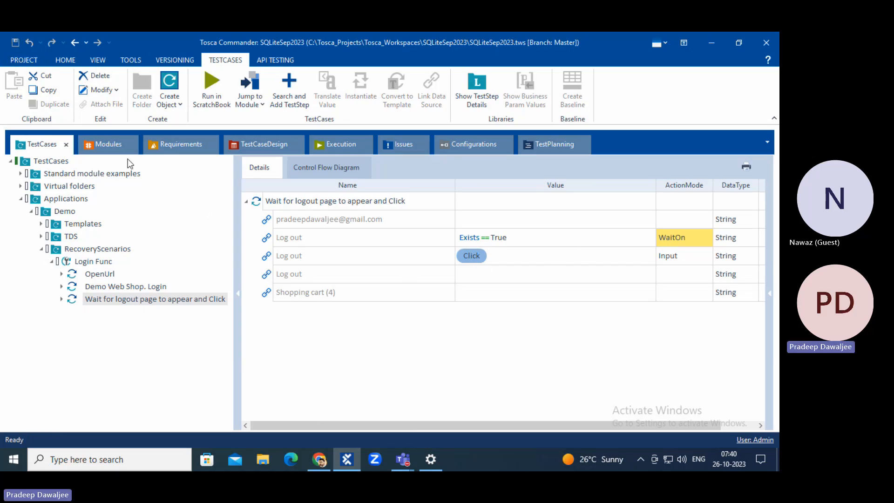
left_click(102, 144)
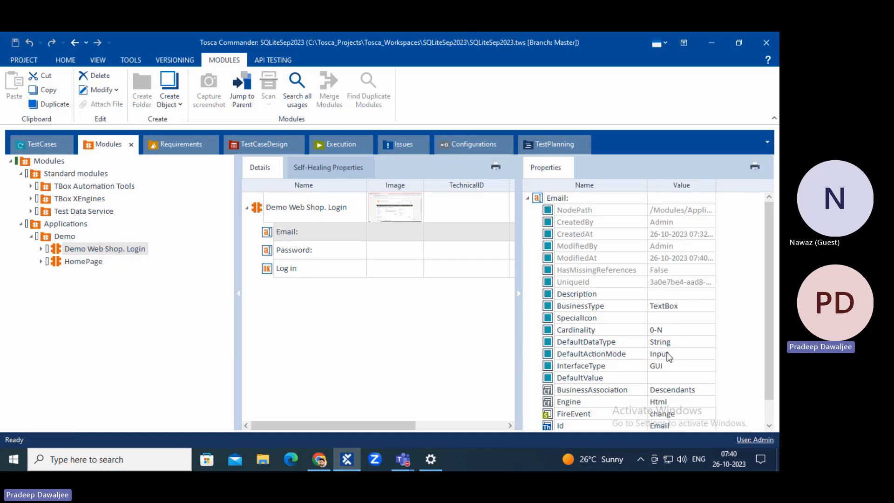
Review OpenUrl, Demo Web Shop. Login and the wait-and-click step, then select Login Func.
scroll(667, 352, "down", 1)
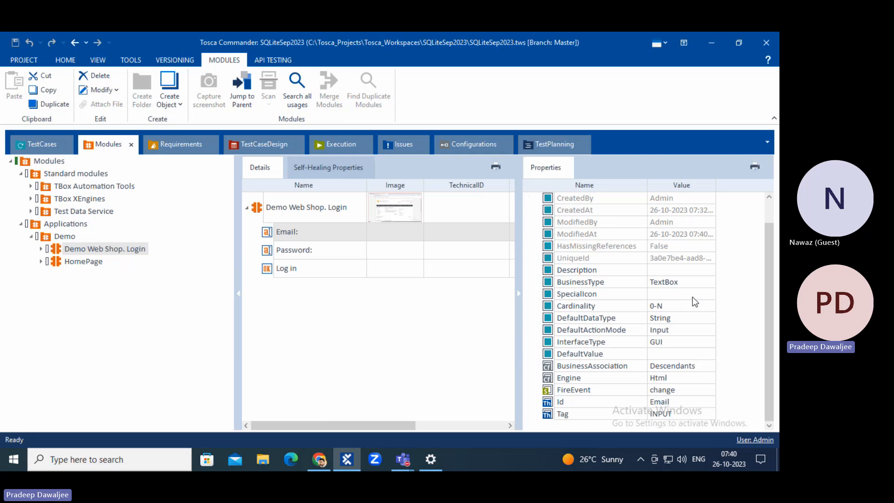
left_click(42, 144)
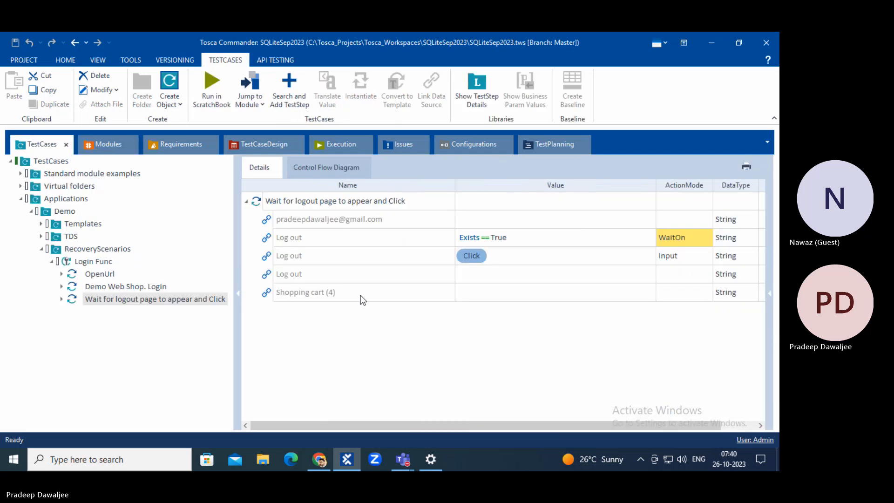
left_click(92, 275)
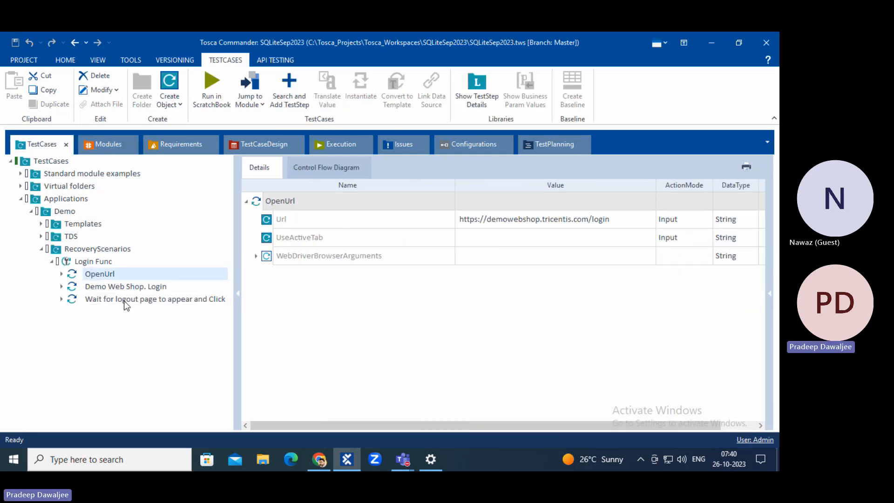
left_click(108, 289)
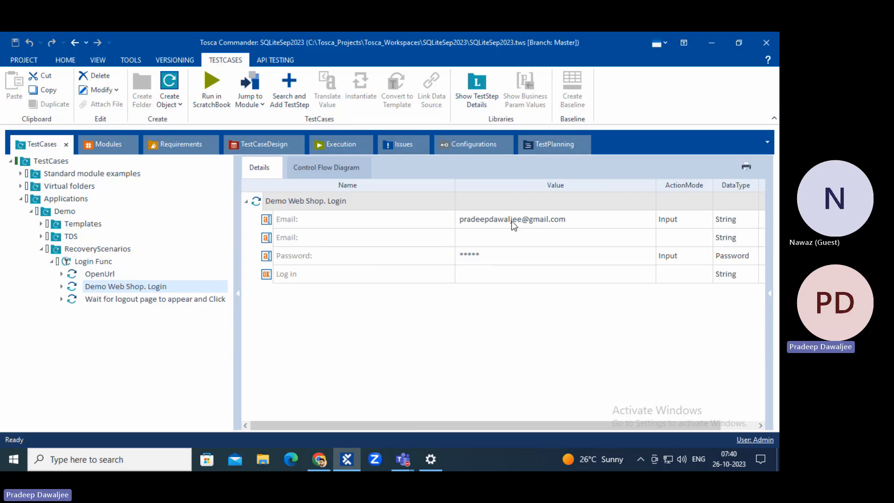
left_click(443, 220)
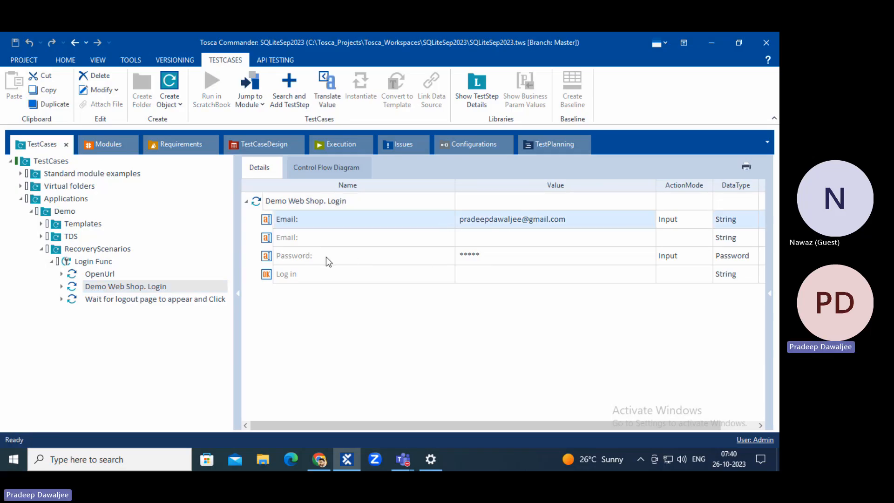
left_click(309, 256)
left_click(112, 300)
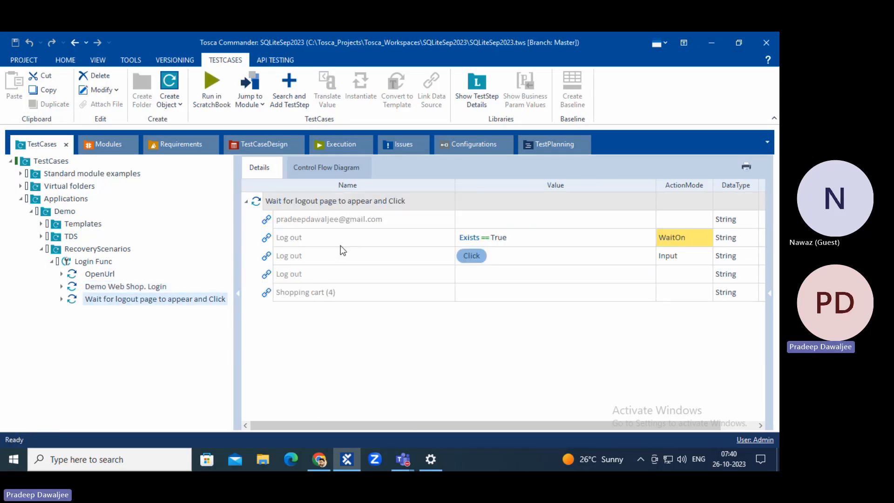
left_click(309, 240)
left_click(321, 258)
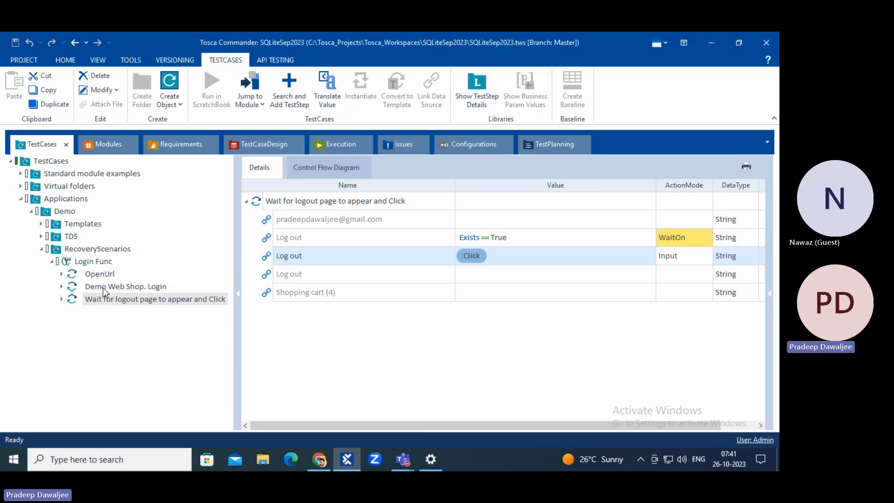
left_click(86, 263)
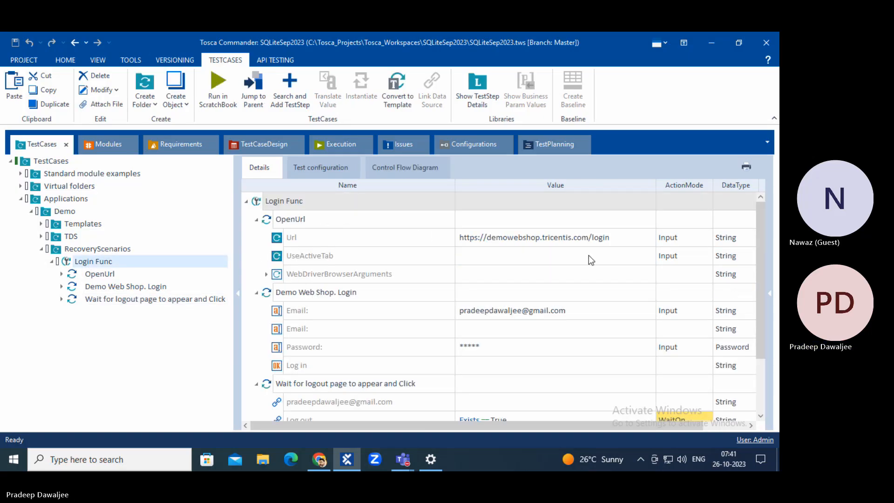
Set the Log in row's value to {Click}.
left_click(291, 312)
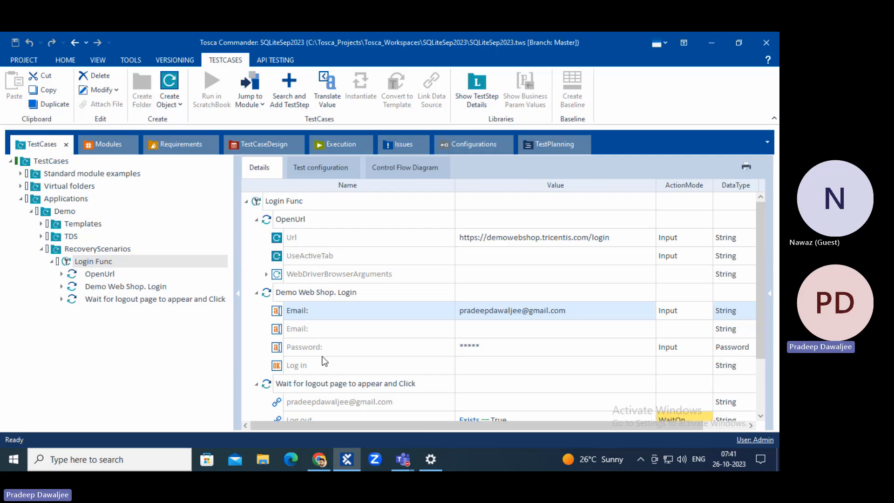
left_click(297, 350)
scroll(491, 363, "down", 2)
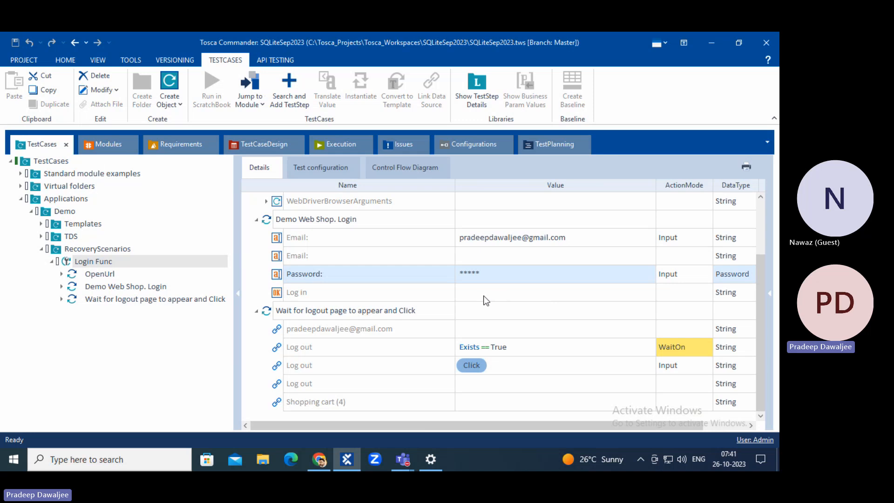
left_click(576, 296)
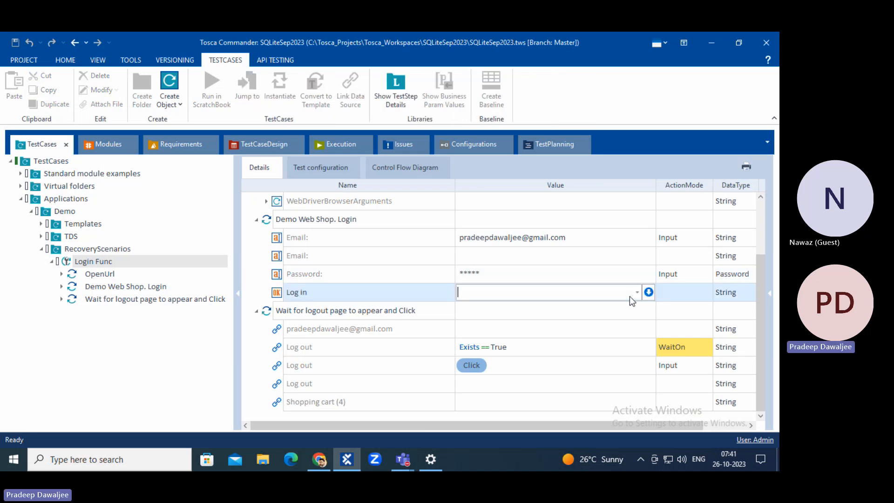
left_click(635, 293)
left_click(499, 305)
left_click(530, 311)
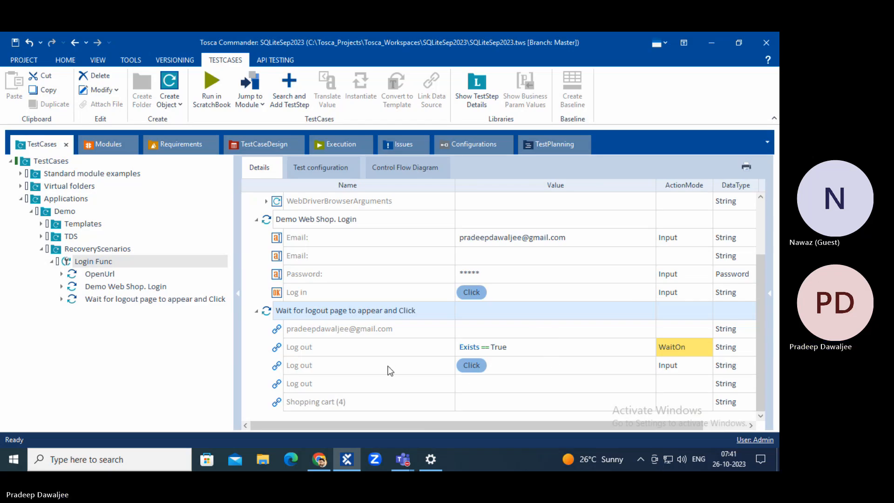
Disable the Log in row so it shows greyed with no value.
left_click(295, 294)
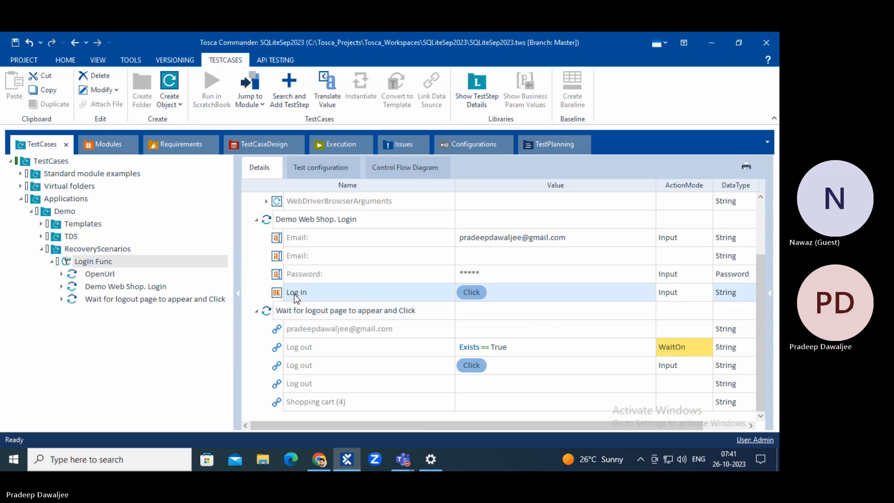
right_click(295, 294)
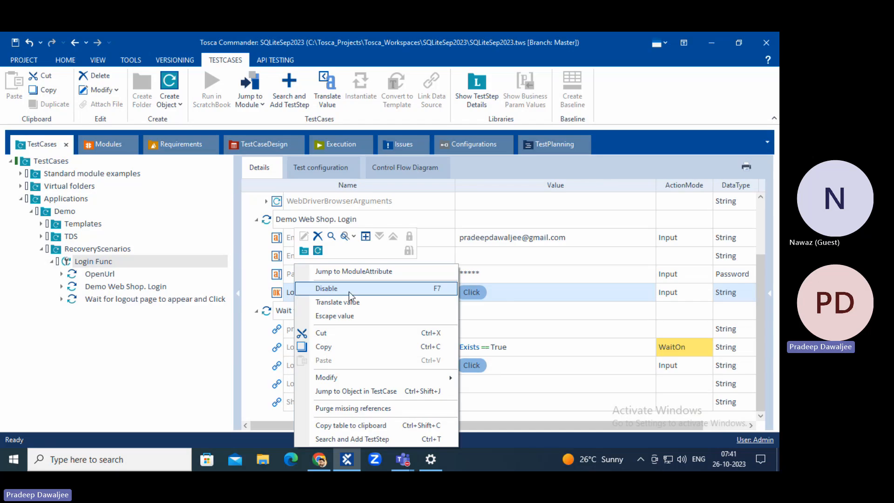
left_click(366, 293)
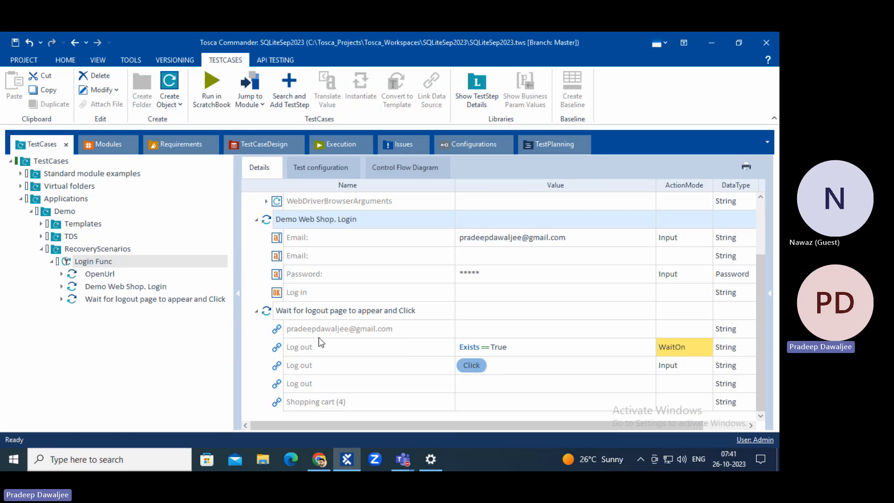
left_click(285, 293)
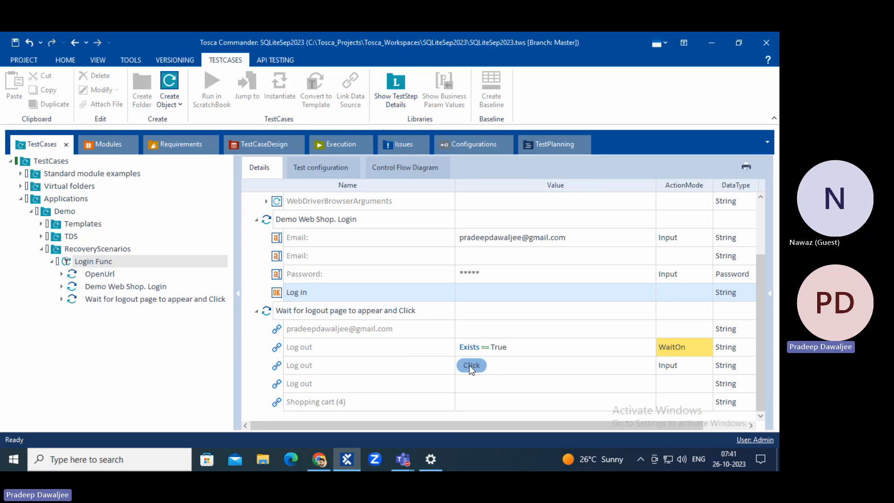
right_click(110, 266)
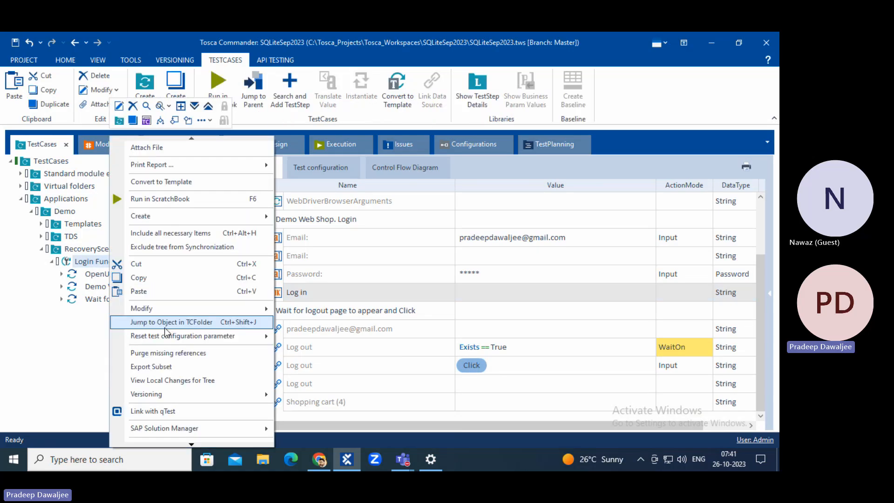
left_click(61, 358)
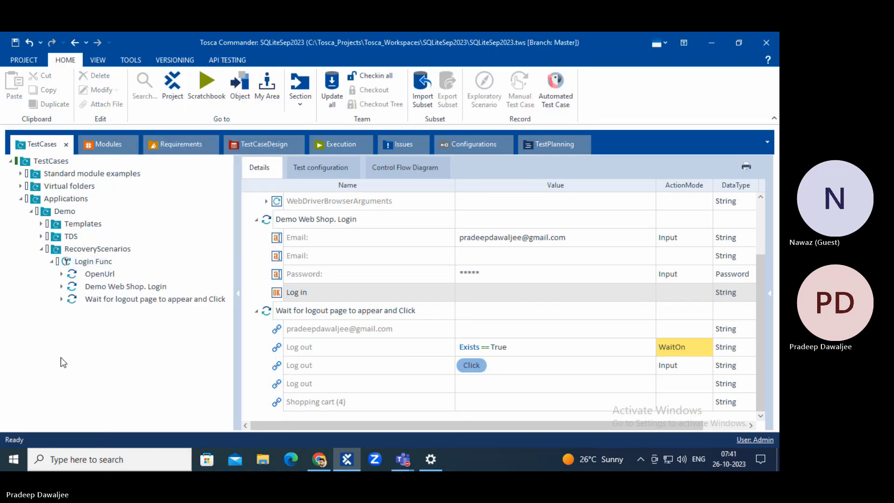
Save the workspace and select the Login Func test case.
left_click(16, 46)
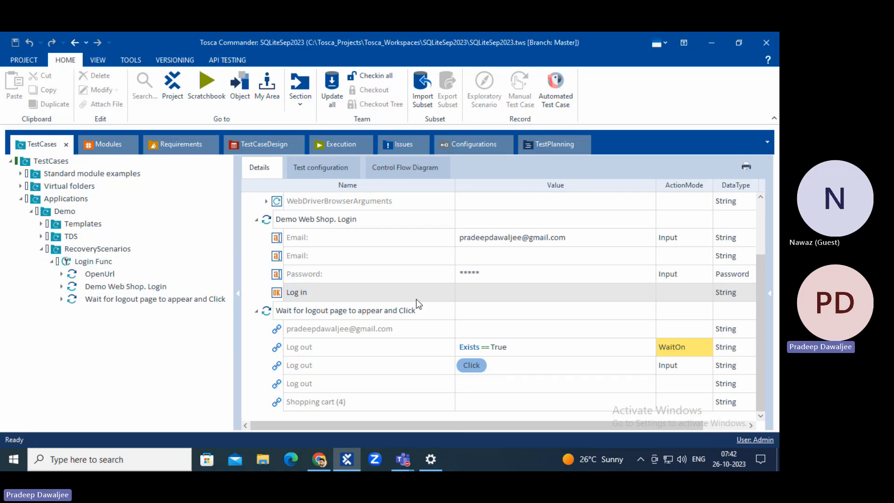
left_click(67, 261)
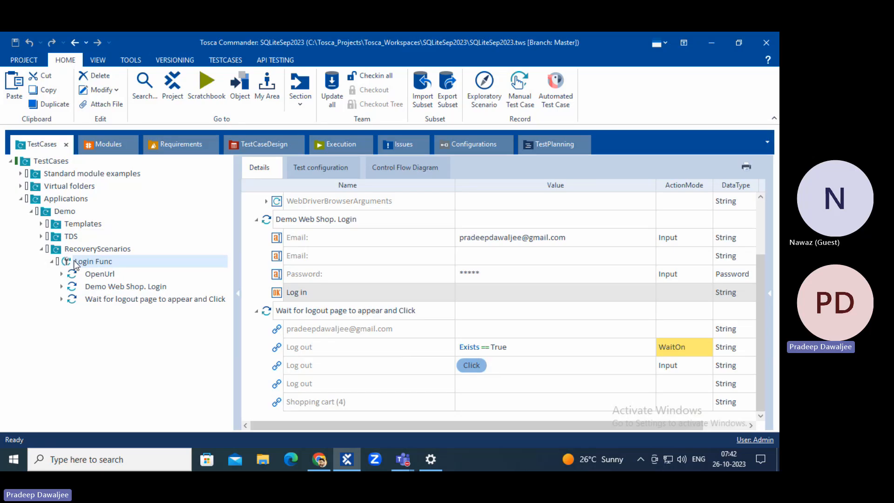
Add a Recovery Scenarios folder to Login Func holding a new Recovery Scenario.
right_click(74, 262)
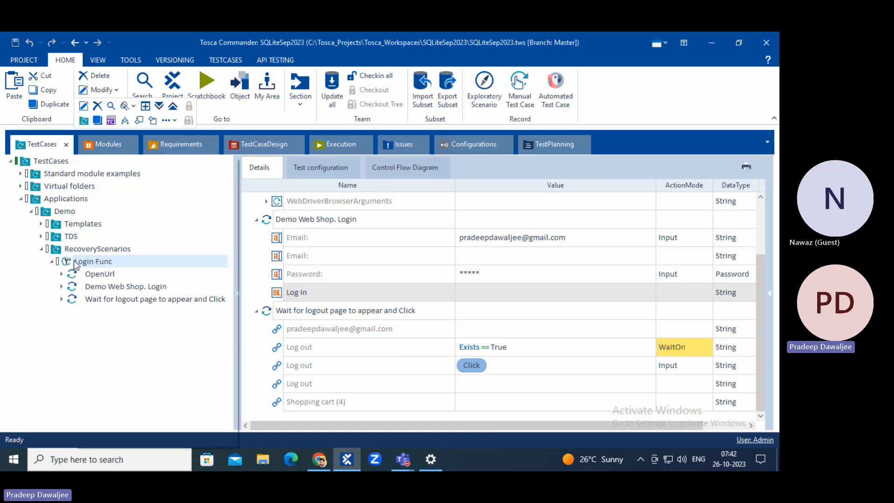
left_click(175, 122)
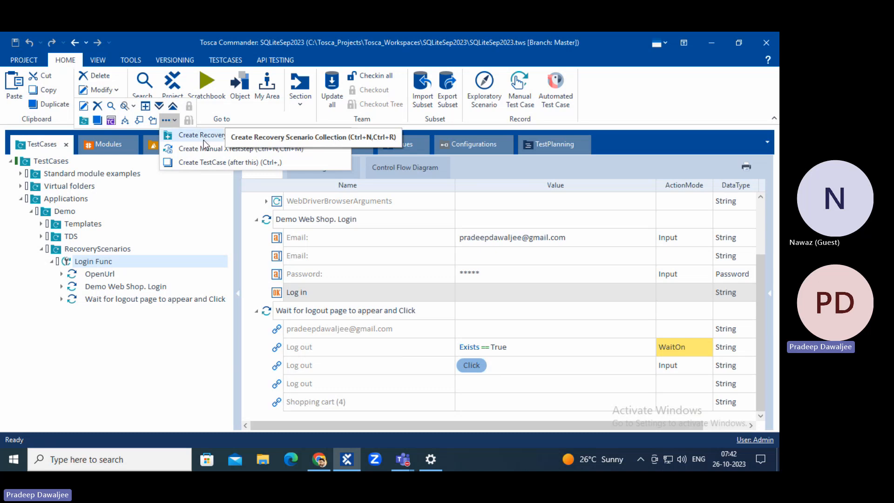
left_click(188, 135)
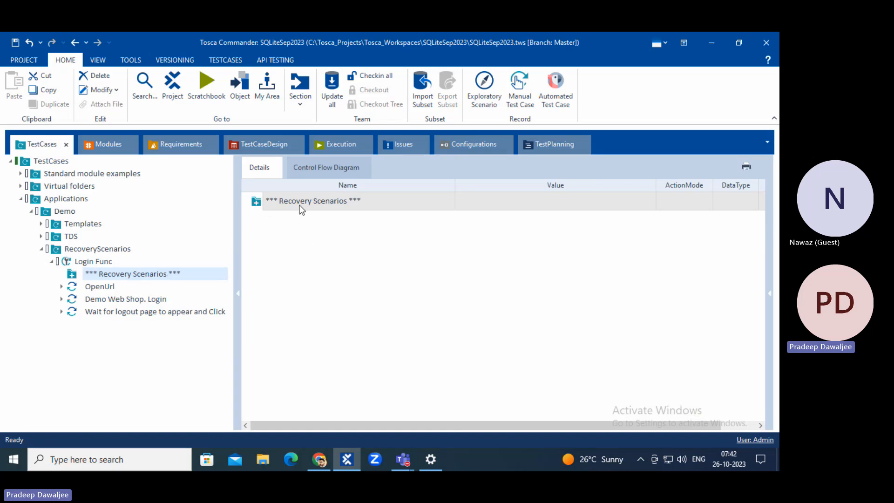
right_click(264, 202)
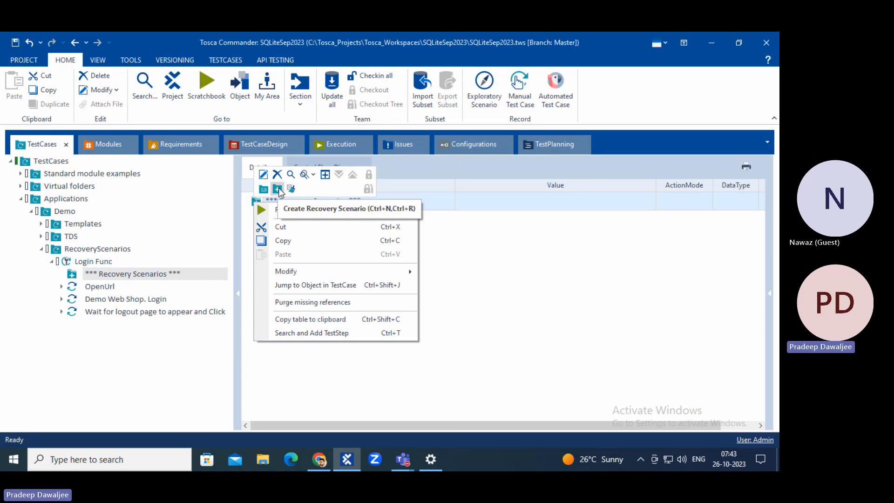
left_click(278, 189)
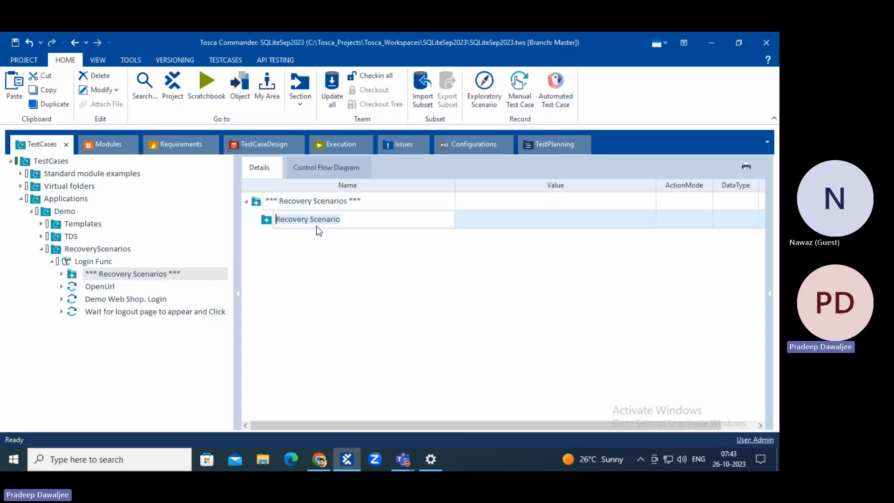
Add a CleanUp Scenario to the Recovery Scenarios folder and save the project.
right_click(258, 201)
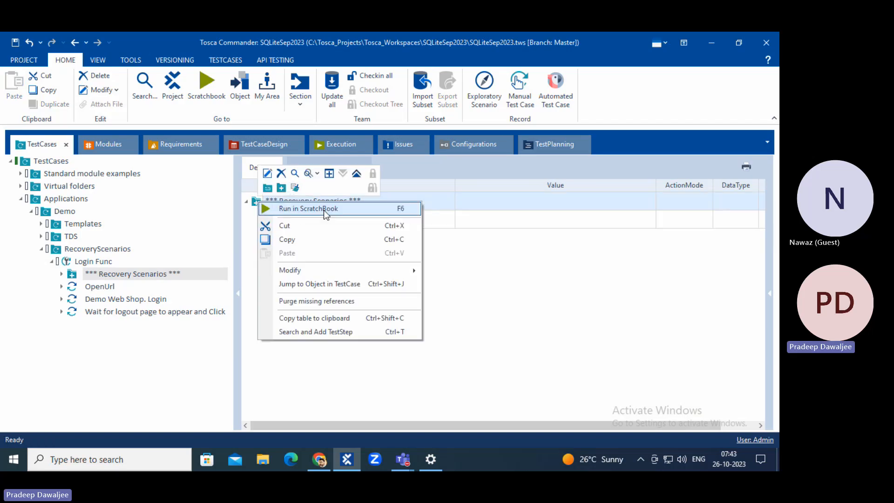
left_click(295, 187)
left_click(300, 228)
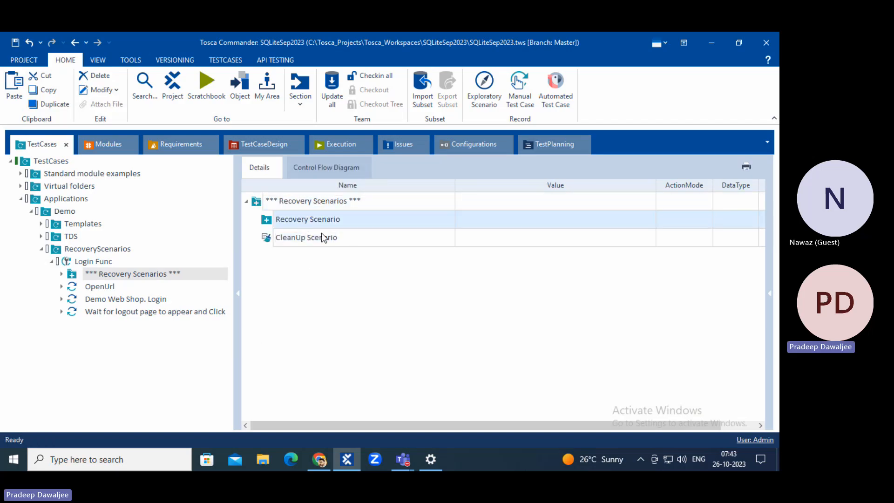
left_click(319, 240)
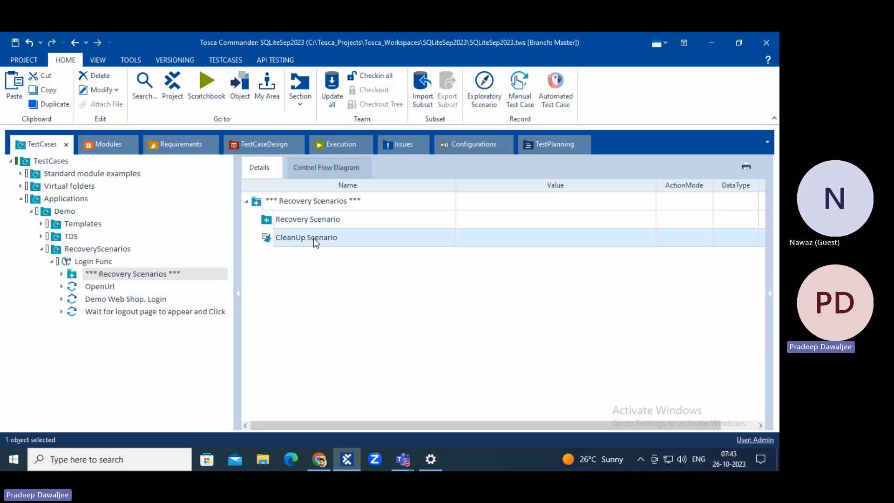
left_click(311, 275)
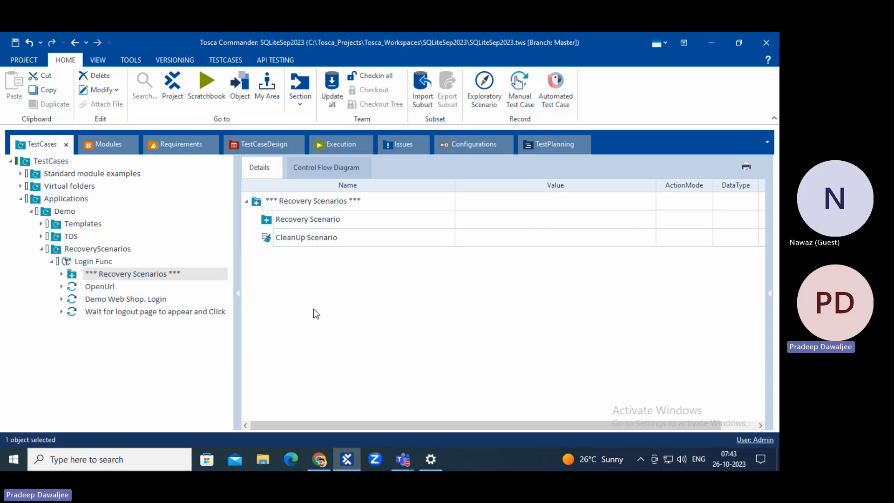
left_click(15, 43)
left_click(303, 202)
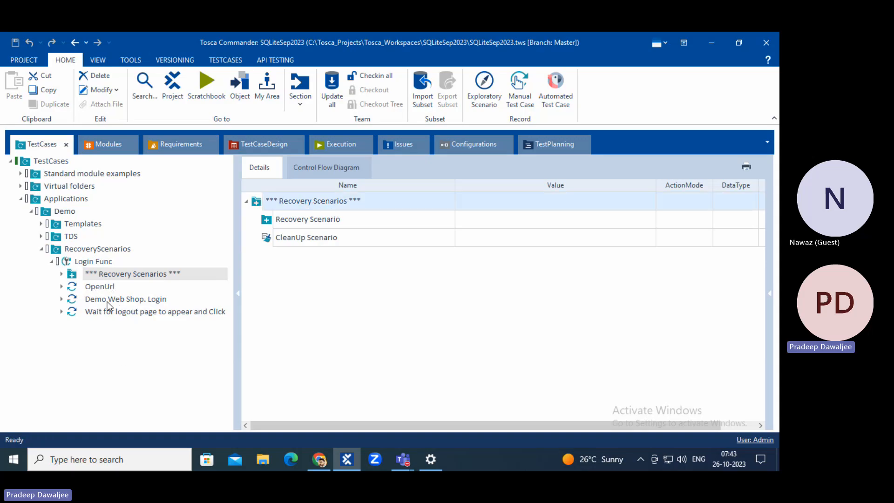
left_click(99, 287)
left_click(104, 299)
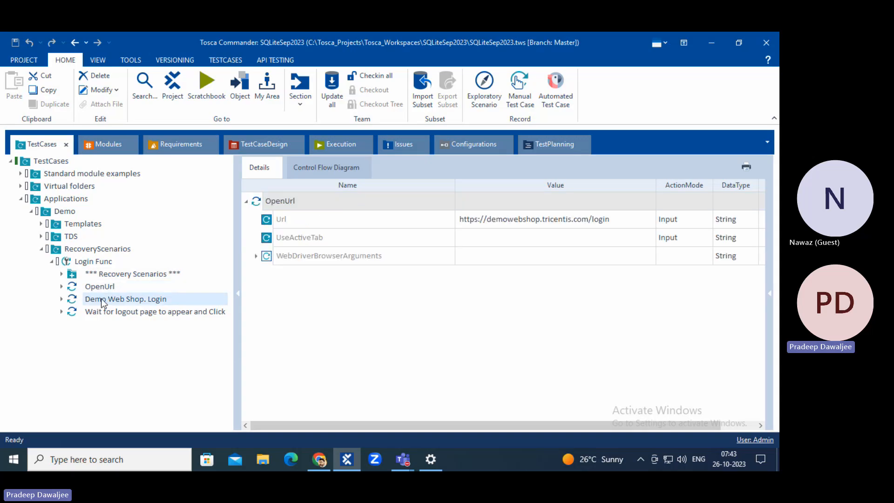
left_click(108, 312)
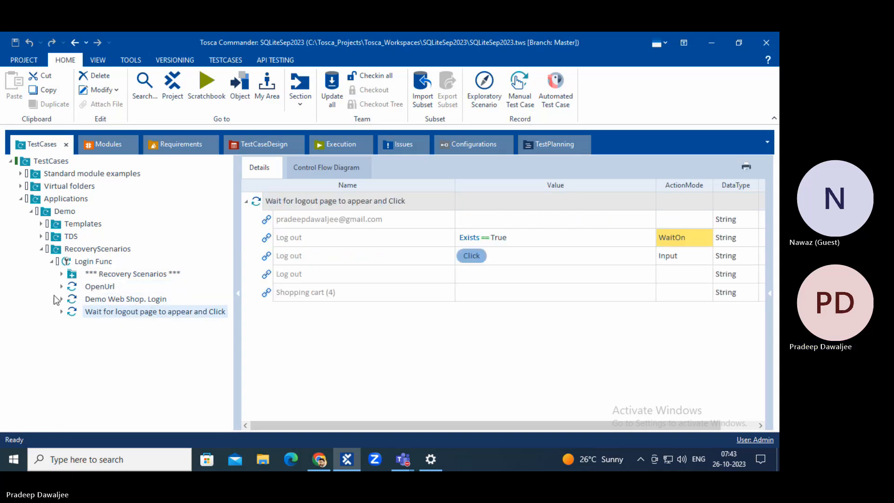
left_click(76, 278)
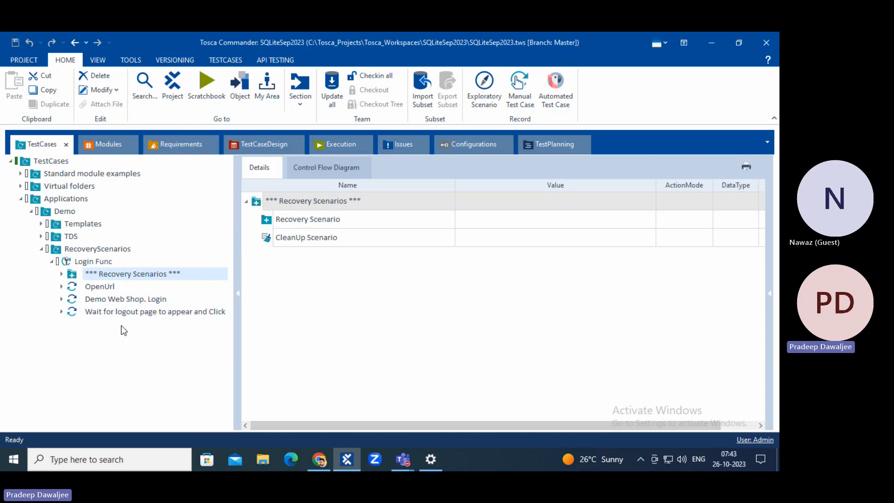
Open Search and Add TestStep for Recovery Scenario, then close it without adding anything.
left_click(271, 224)
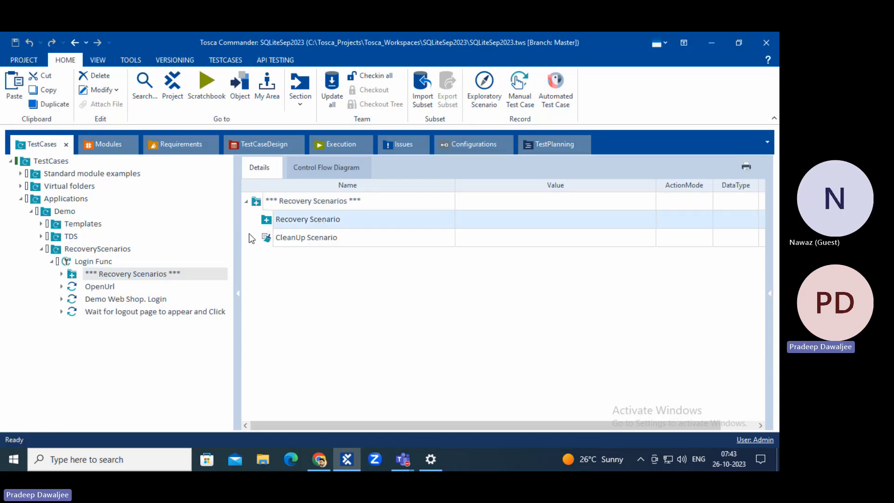
right_click(270, 219)
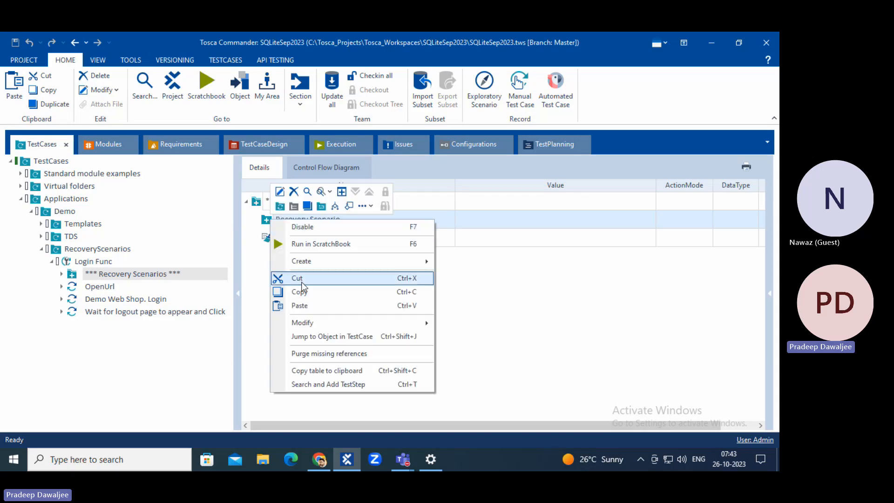
left_click(310, 386)
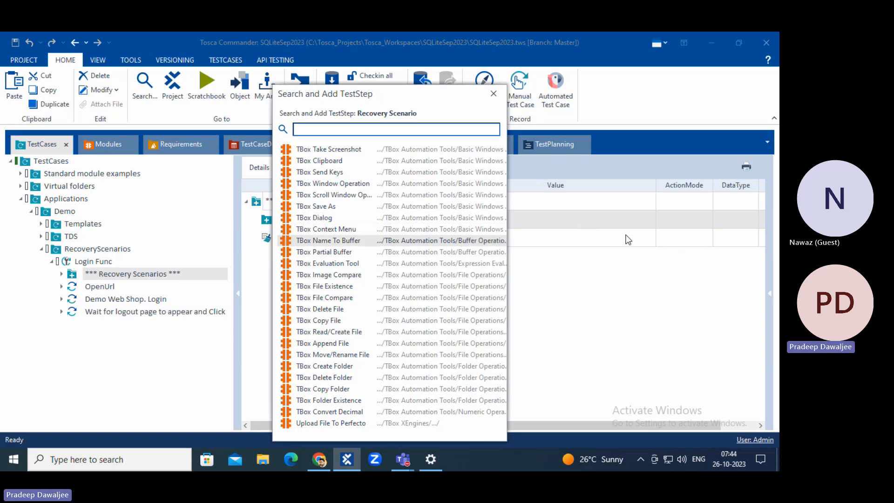
left_click(494, 93)
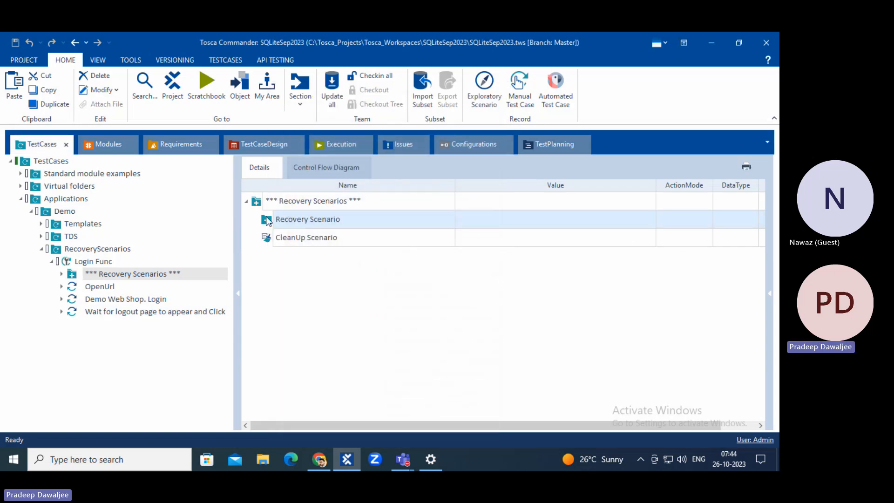
right_click(291, 223)
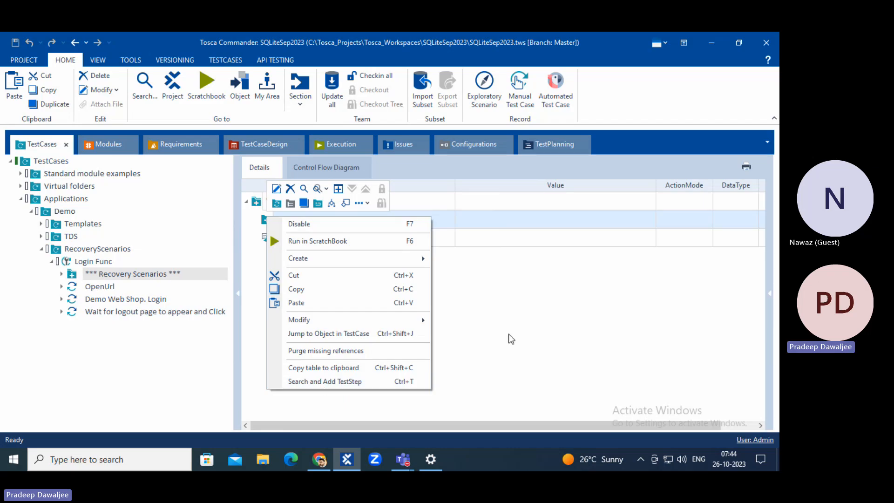
left_click(319, 219)
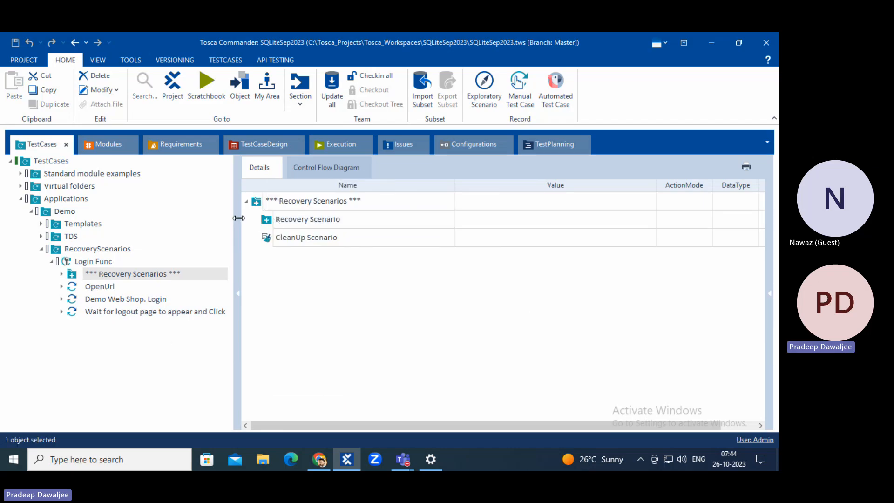
Check the Demo Web Shop. Login step's details, then reopen and close Recovery Scenario's TestStep search.
left_click(276, 222)
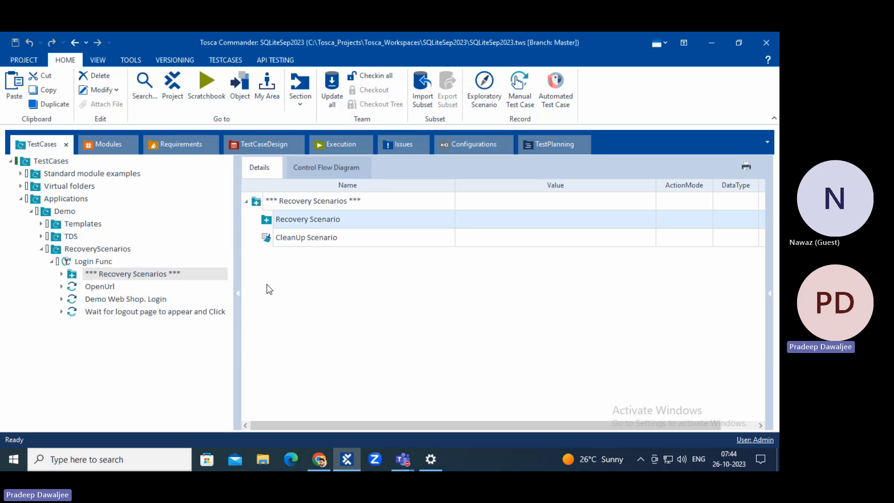
left_click(118, 300)
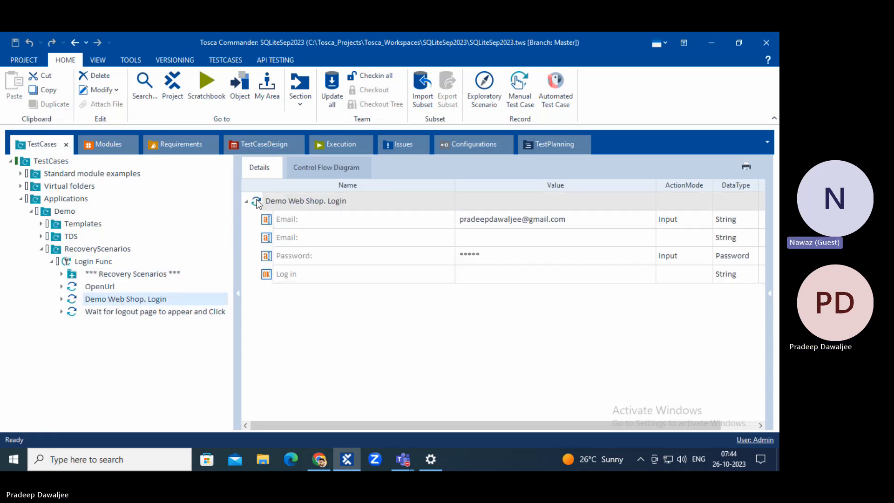
left_click(128, 275)
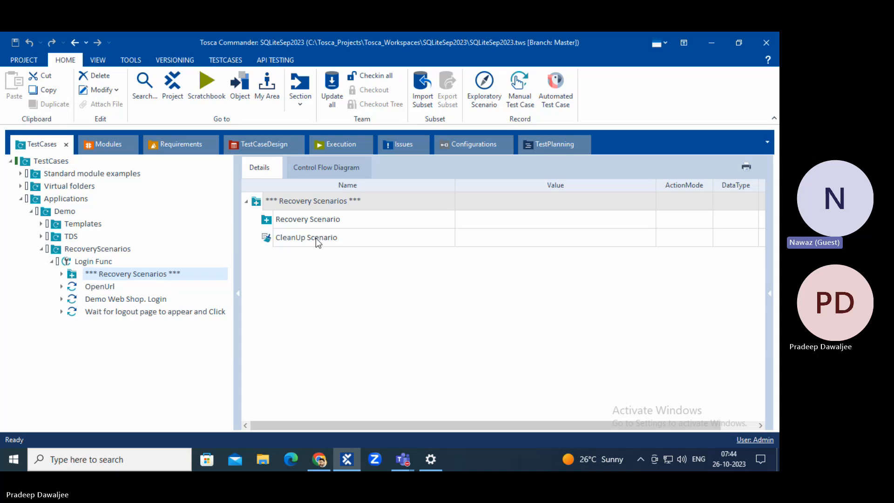
left_click(268, 225)
right_click(269, 225)
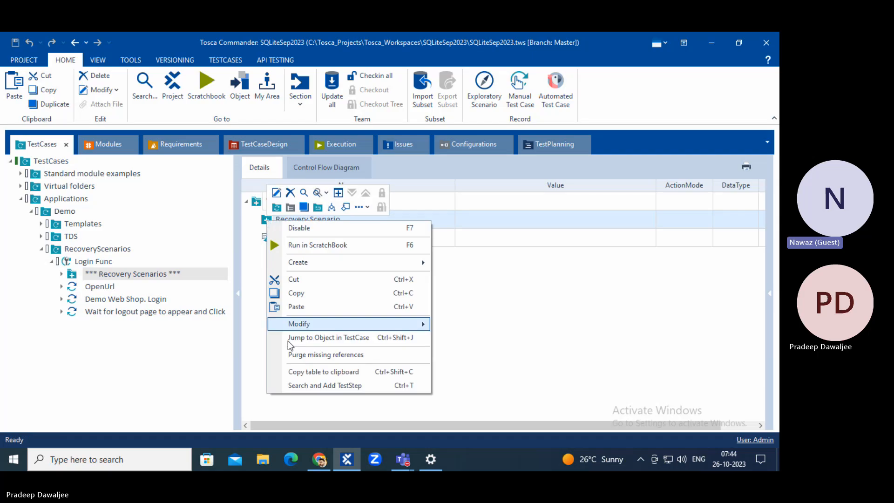
left_click(300, 386)
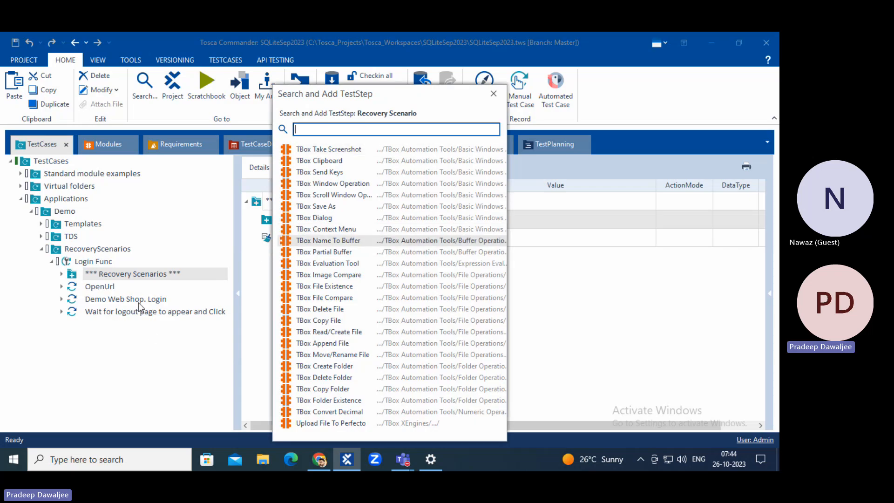
left_click(494, 93)
Drag Demo Web Shop. Login from Modules into Recovery Scenario, then add TBox Take Screenshot above it.
left_click(105, 145)
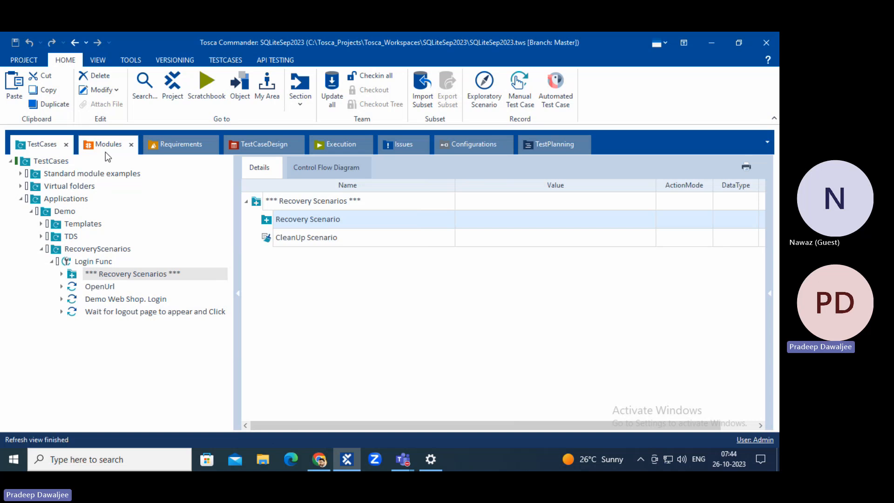
left_click_drag(82, 242, 269, 223)
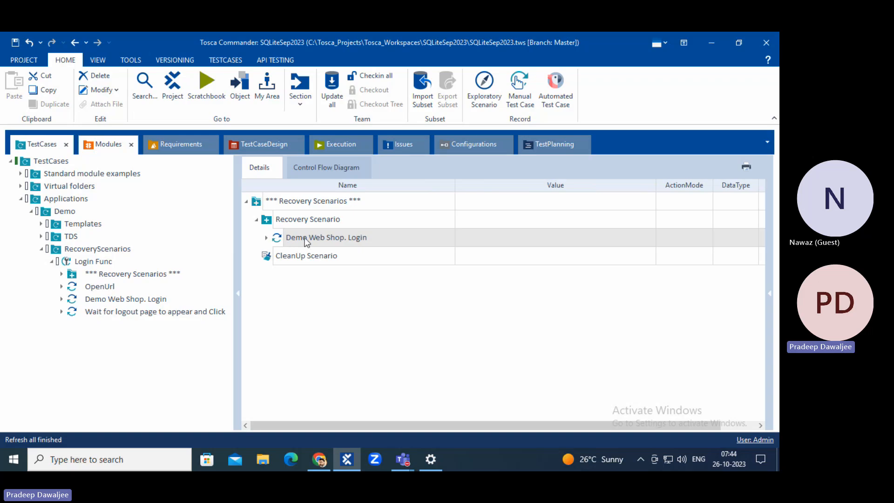
left_click(280, 222)
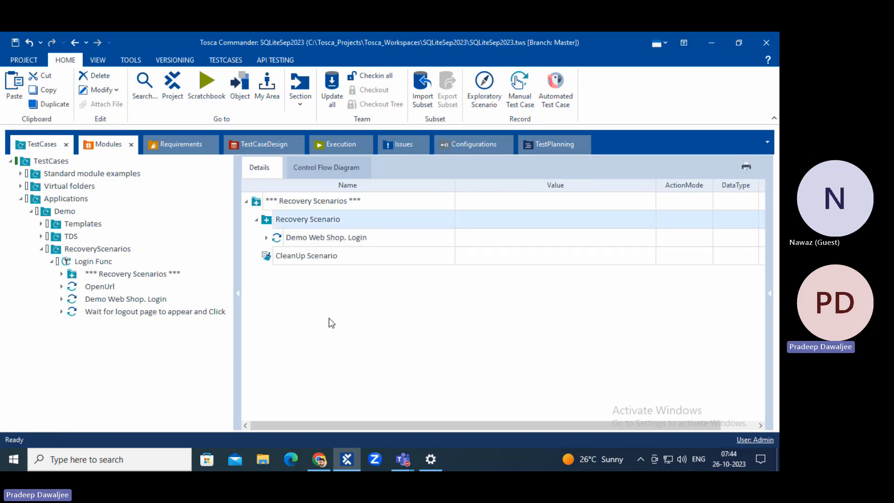
right_click(290, 223)
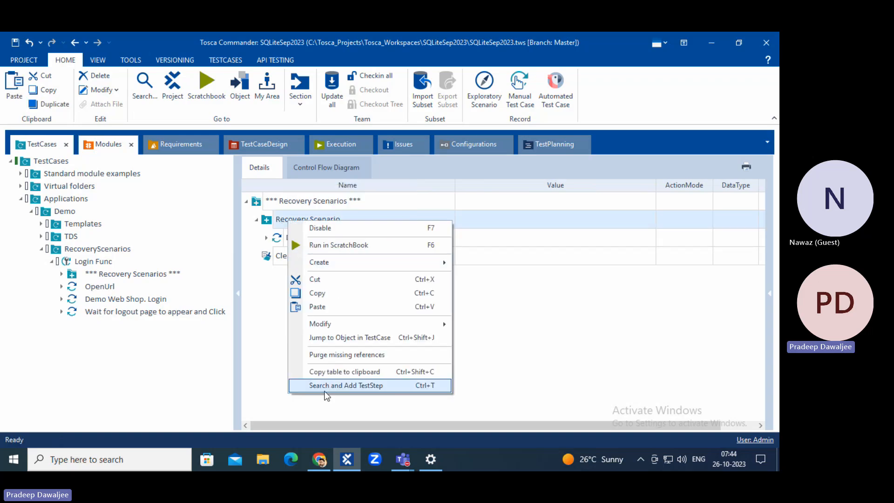
left_click(325, 385)
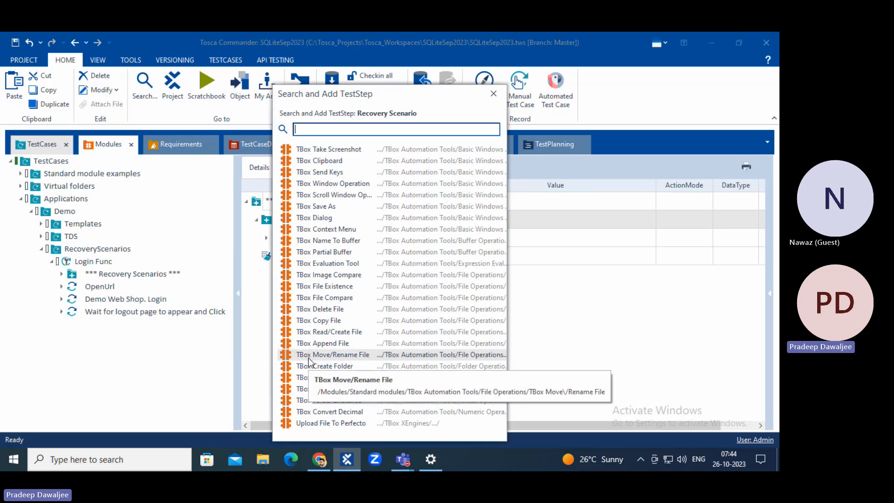
double_click(303, 149)
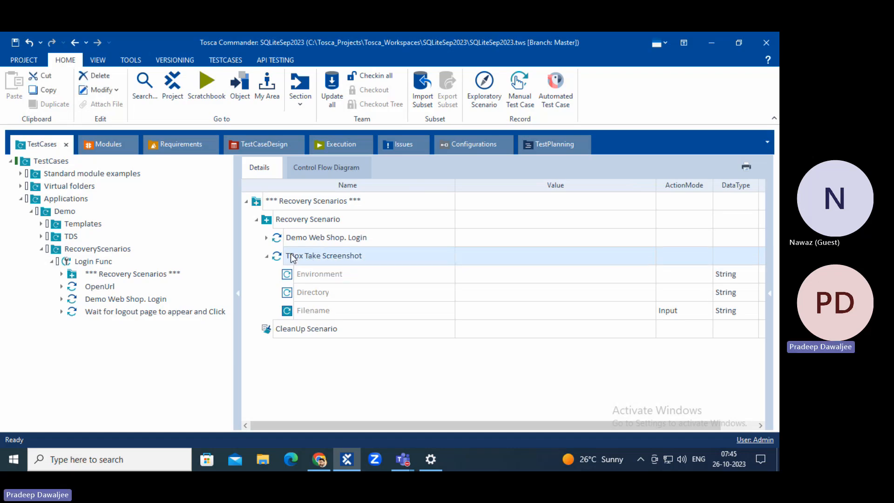
left_click_drag(278, 262, 279, 237)
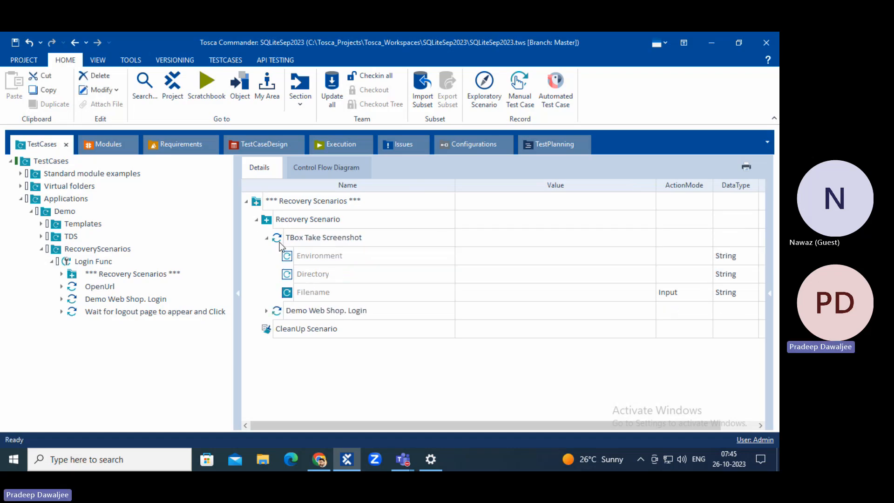
Enter FailedStep as the TBox Take Screenshot step's Filename value.
left_click(358, 295)
left_click(543, 292)
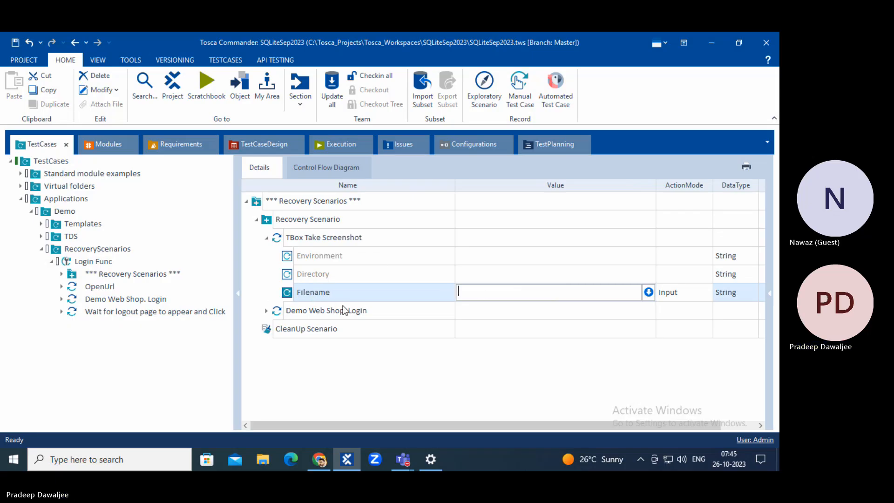
type("FailedStep")
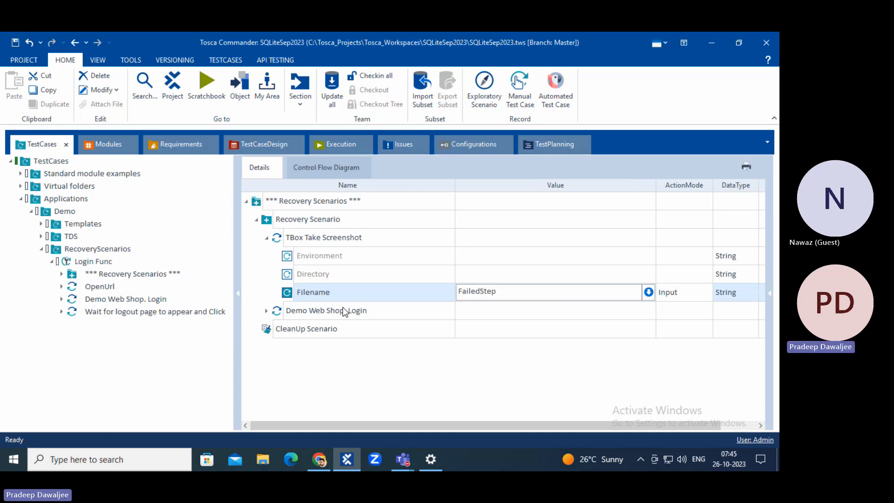
left_click(426, 378)
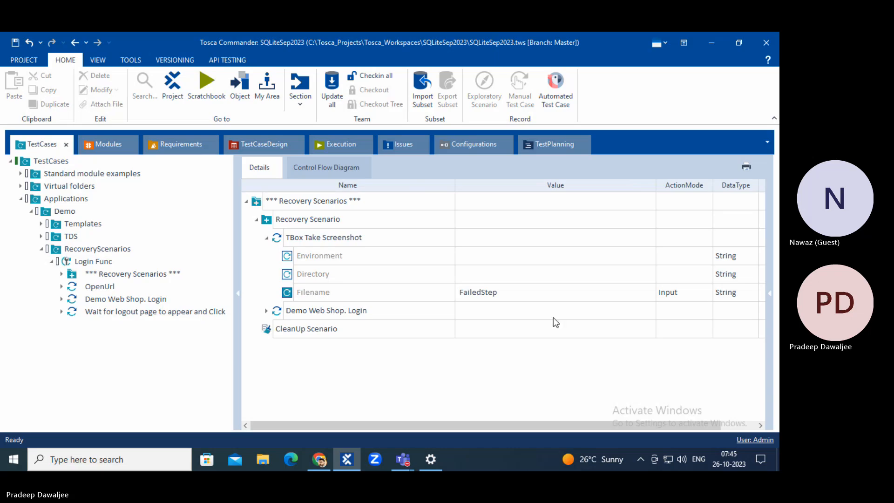
Collapse the screenshot step and show all Login Func steps, selecting OpenUrl.
left_click(267, 237)
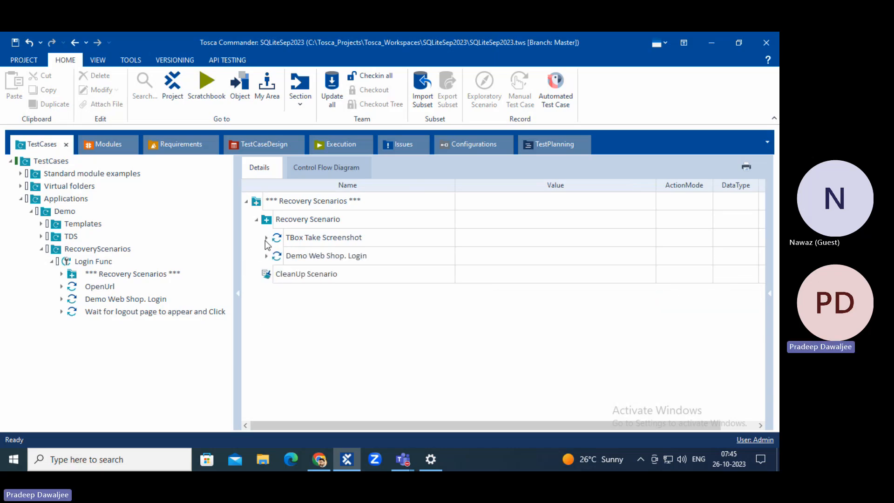
left_click(96, 289)
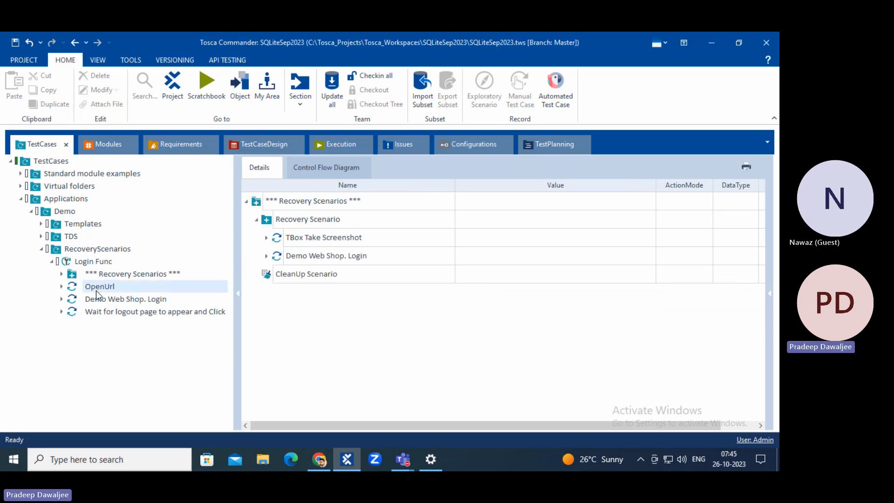
left_click(82, 261)
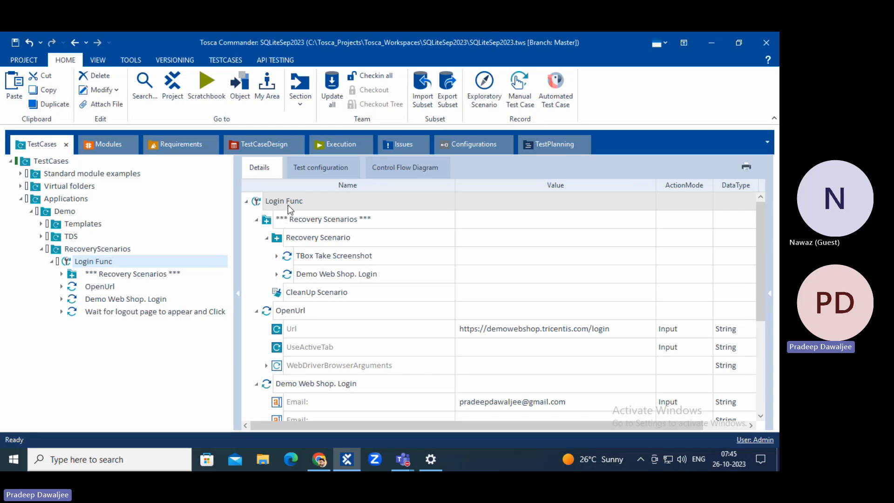
left_click(294, 312)
scroll(332, 313, "down", 2)
Inspect the login step's Email and Password and the wait-for-logout step, then select Recovery Scenario.
left_click(337, 277)
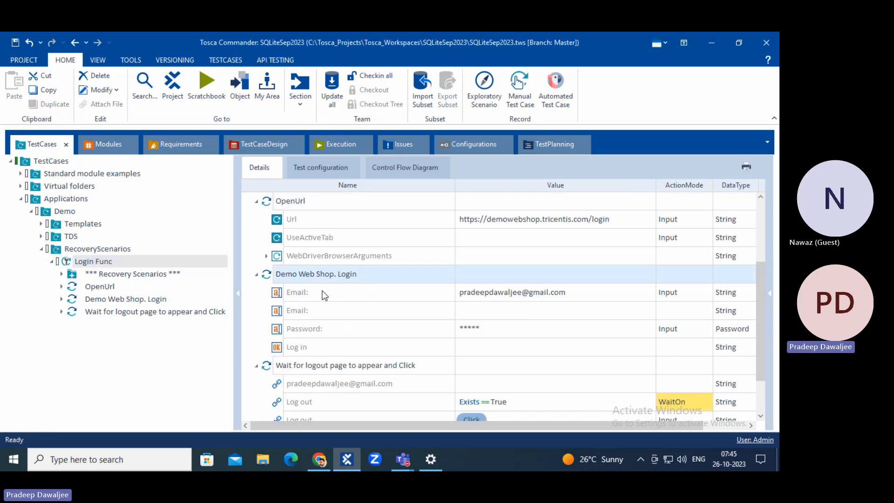
left_click(365, 291)
left_click(310, 328)
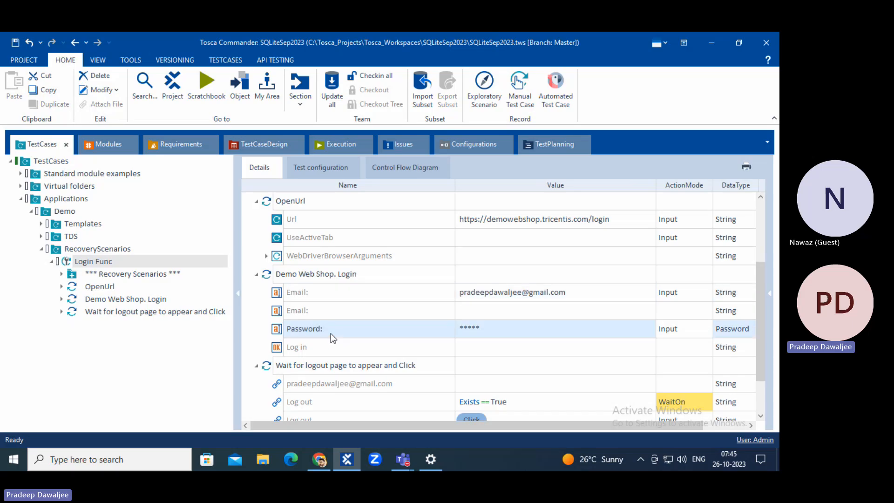
scroll(331, 333, "down", 1)
left_click(286, 315)
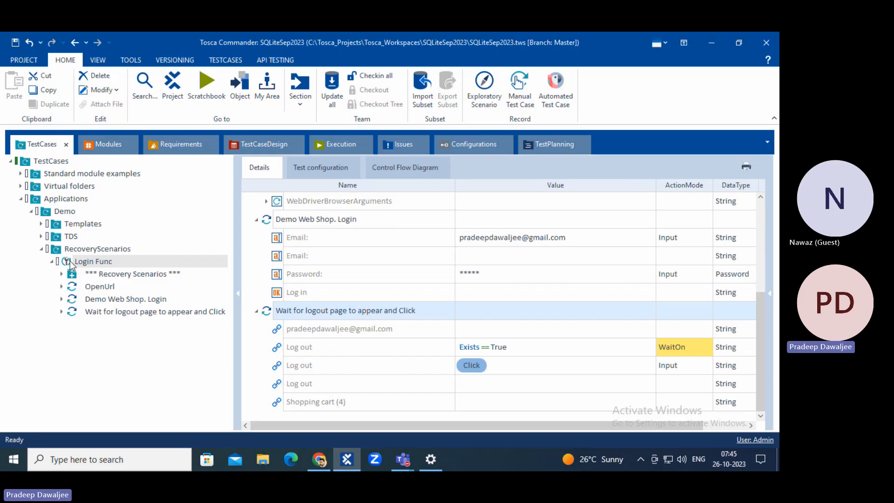
left_click(110, 276)
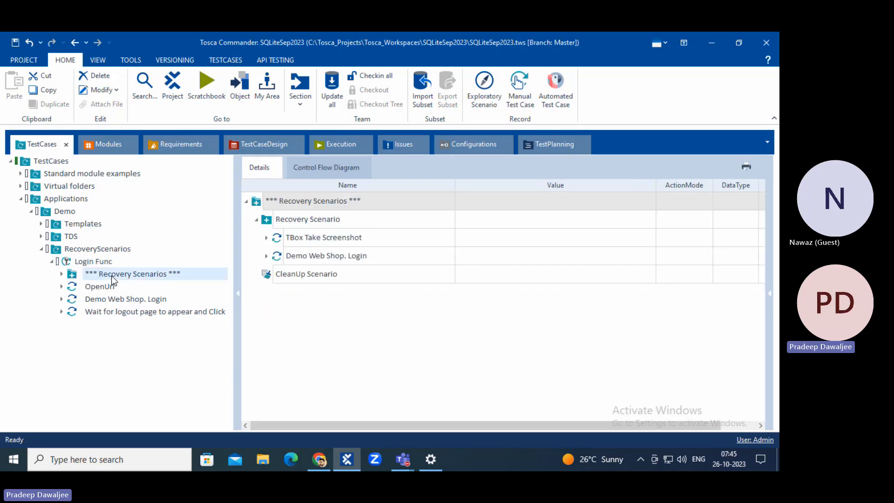
left_click(279, 222)
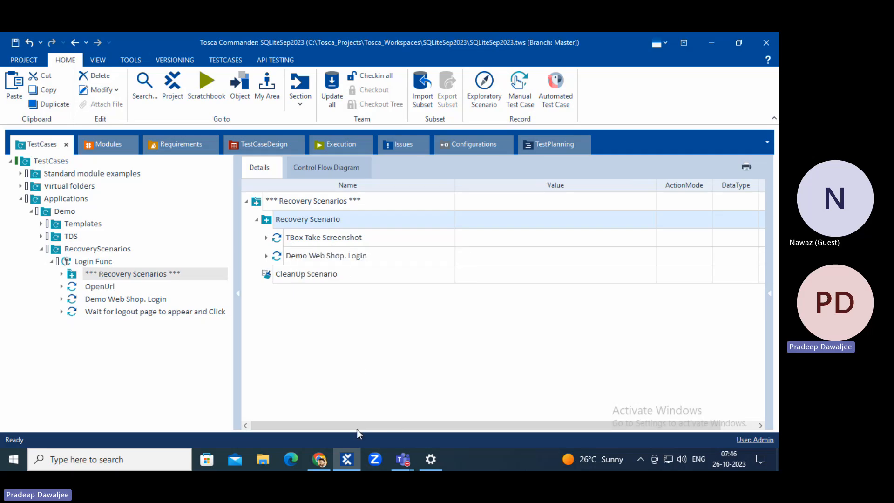
Set the recovery Demo Web Shop. Login step's Log in value to {Click}.
left_click(279, 239)
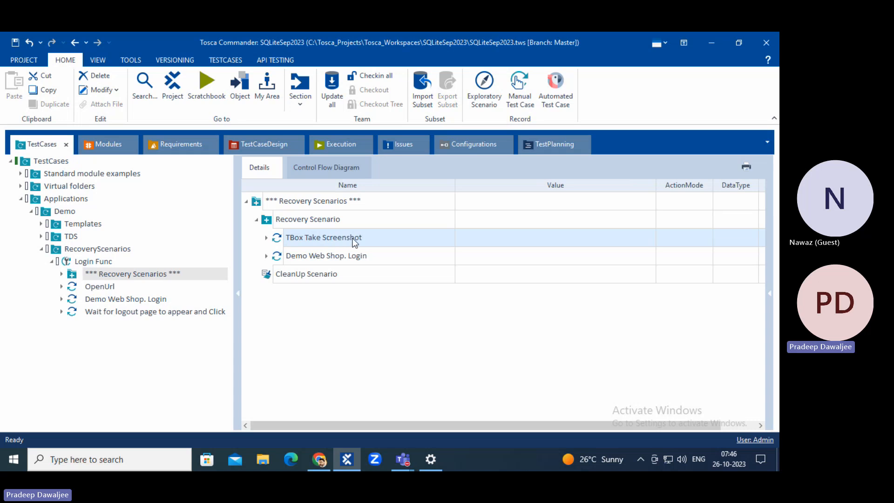
double_click(284, 238)
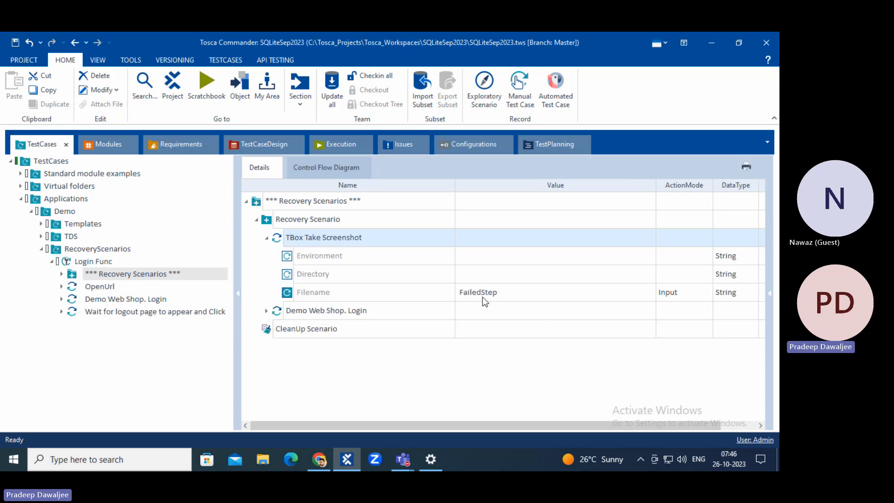
left_click(266, 238)
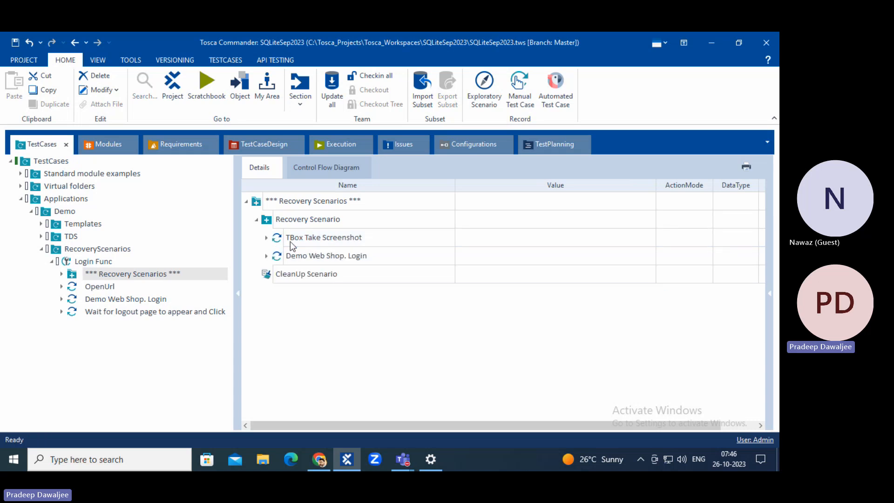
left_click(275, 257)
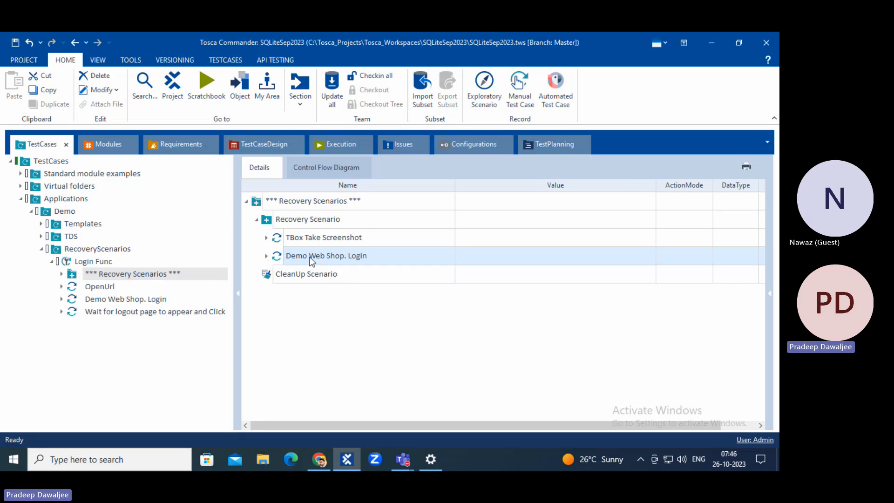
left_click(267, 256)
left_click(506, 317)
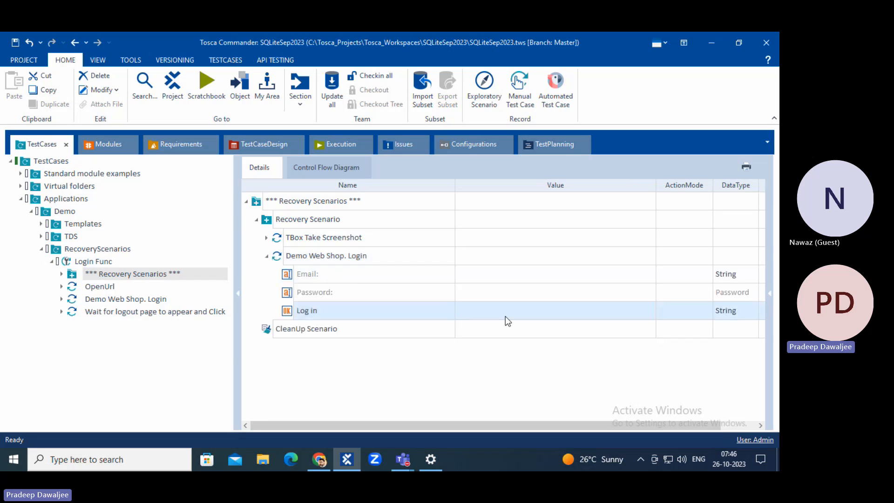
left_click(507, 321)
left_click(637, 311)
left_click(512, 323)
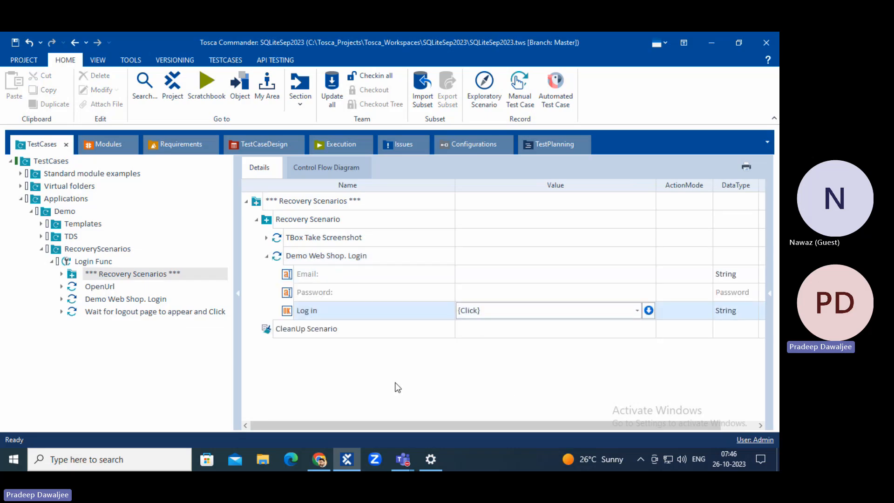
left_click(395, 383)
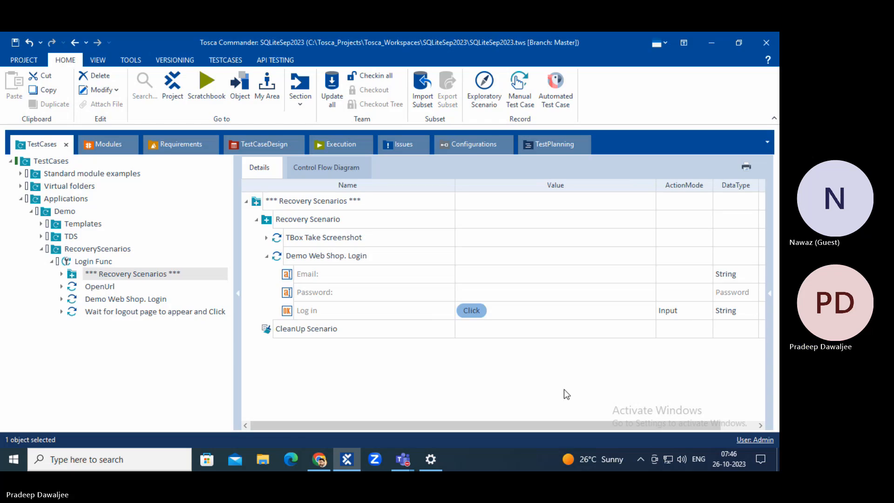
left_click(267, 256)
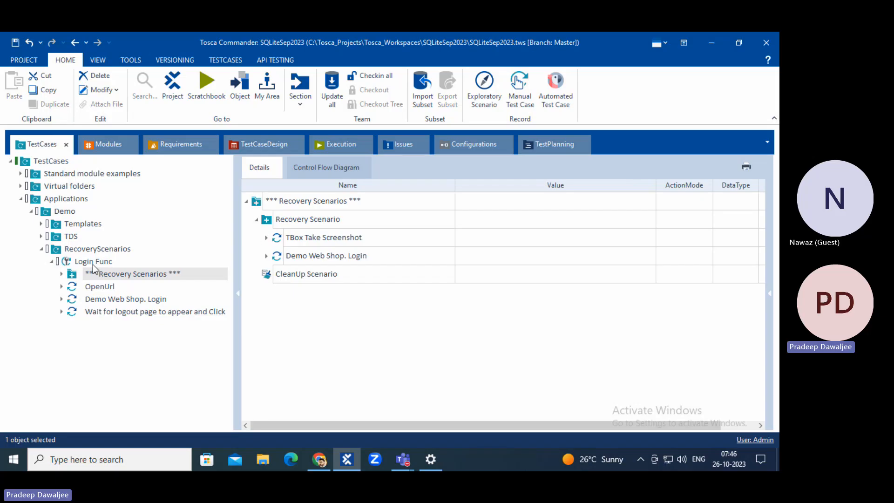
Review the login, wait-for-logout and recovery steps of Login Func, then save the project.
left_click(97, 312)
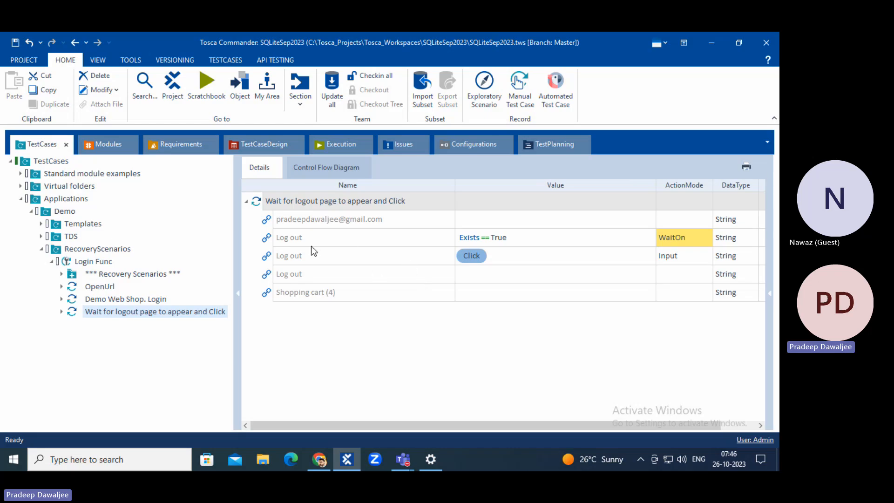
left_click(127, 302)
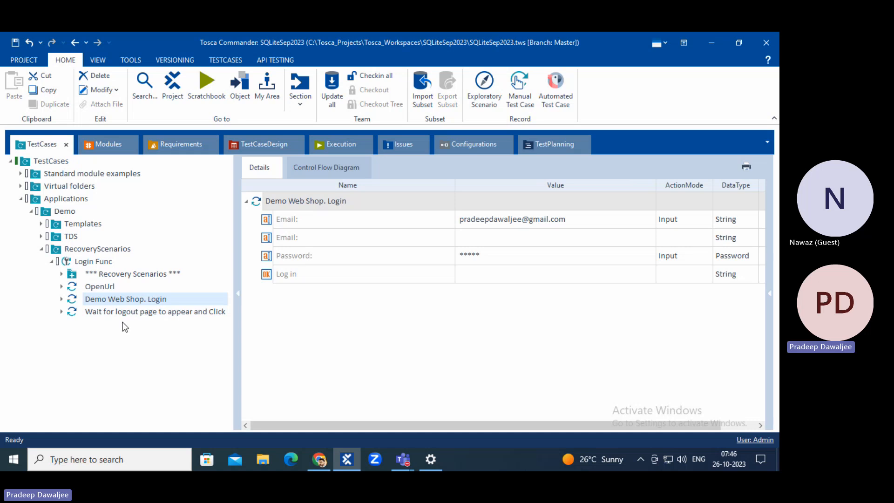
left_click(225, 312)
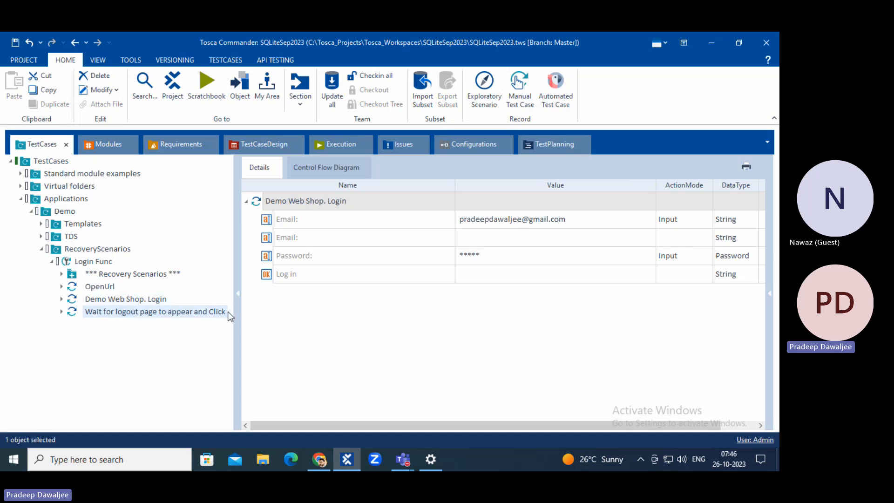
left_click(90, 273)
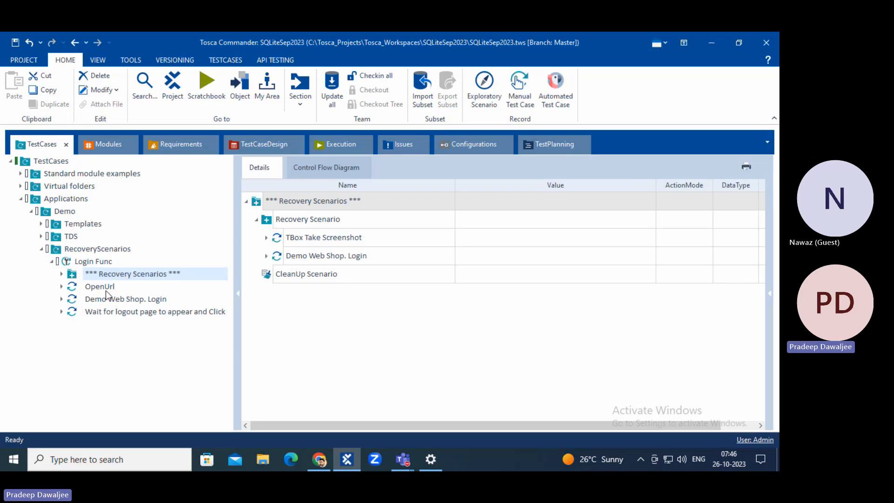
left_click(103, 311)
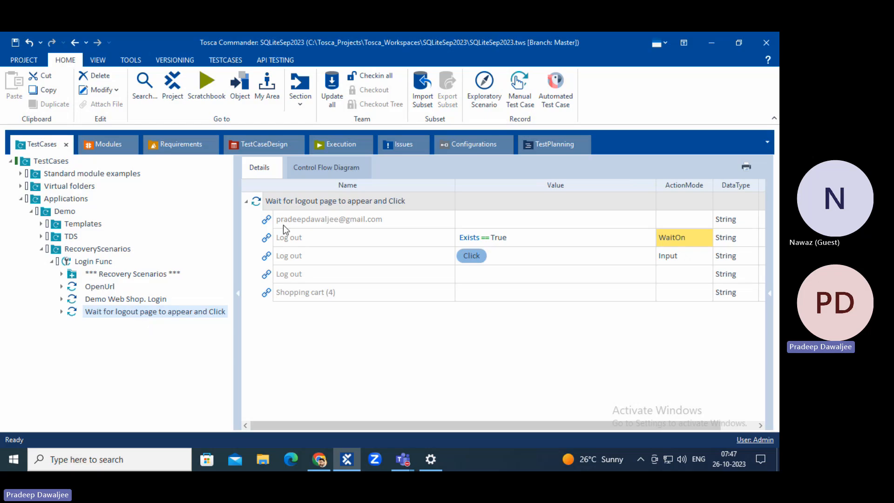
left_click(15, 43)
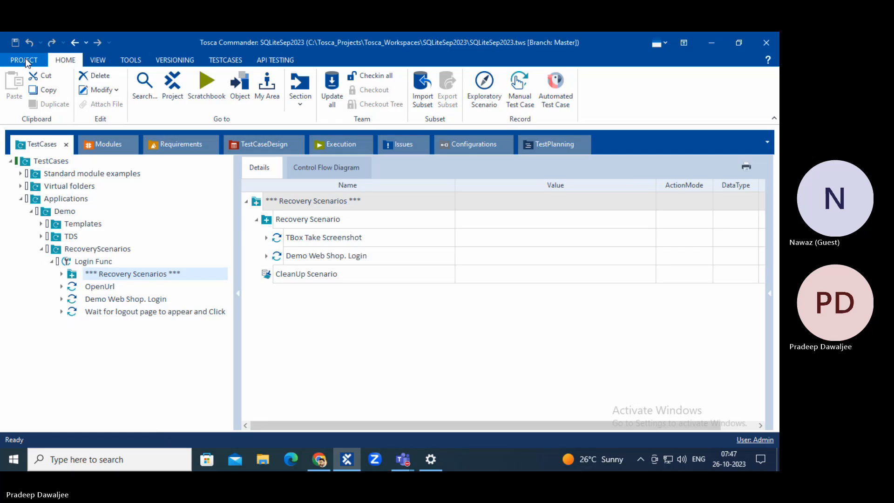
Show Recovery Scenario's properties and list the RetryLevel choices TestCase, TestStep and TestStepValue.
left_click(63, 275)
left_click(118, 286)
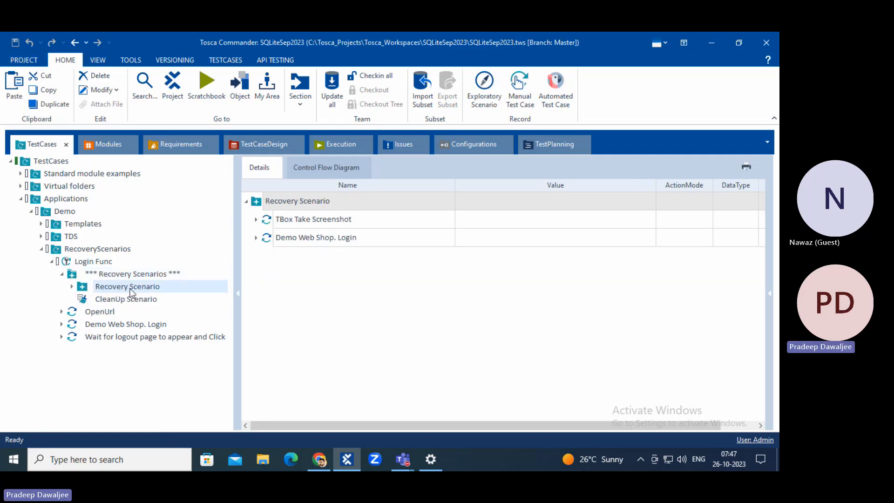
left_click(773, 297)
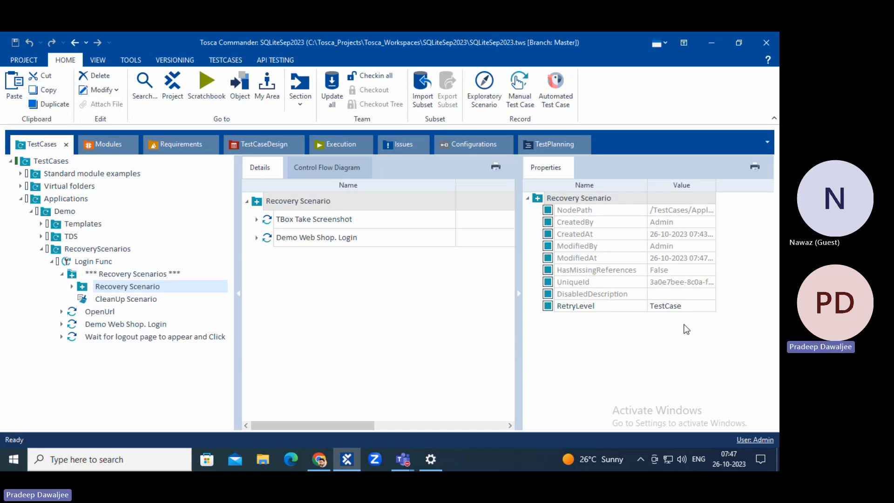
left_click(688, 307)
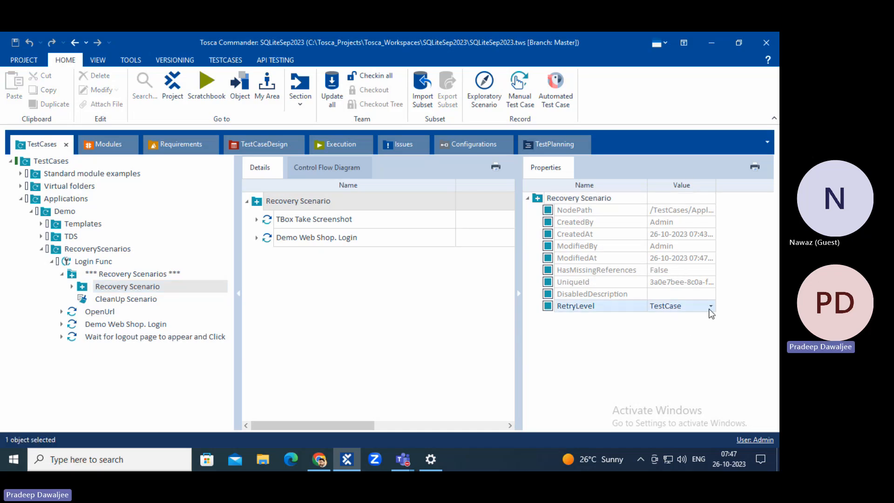
left_click(710, 307)
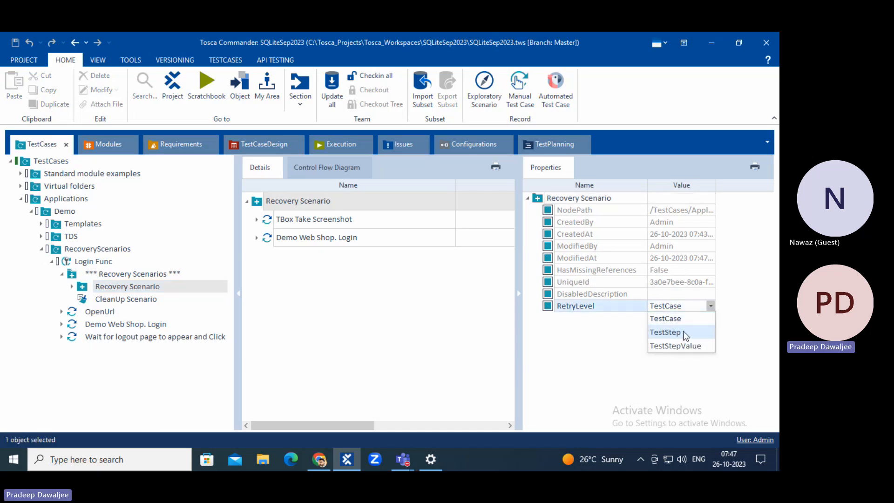
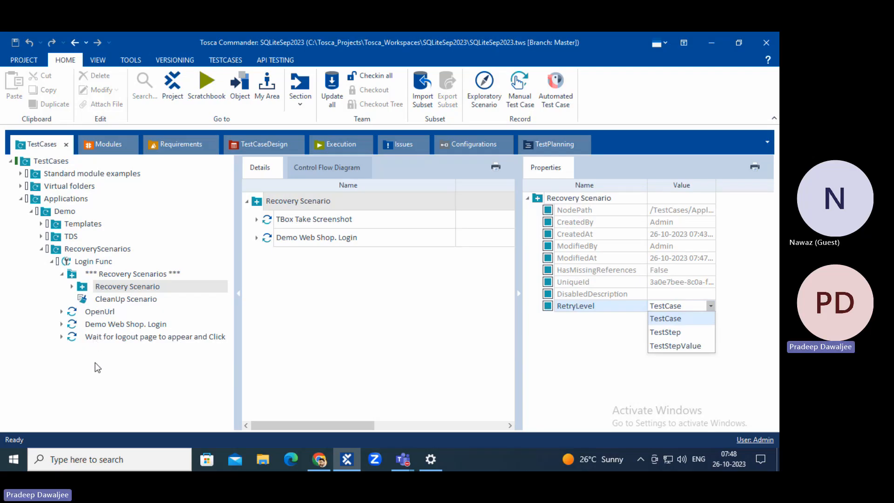
Leave the retry level at TestCase and view the OpenUrl step's details.
left_click(676, 320)
left_click(671, 315)
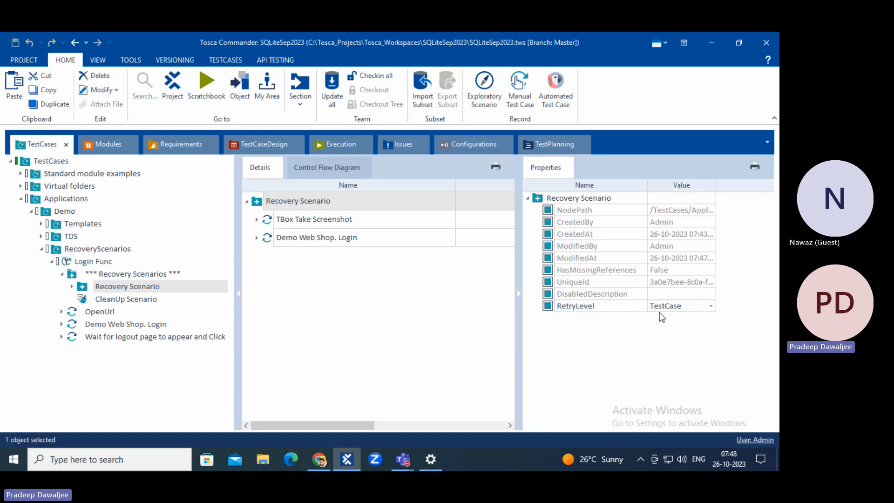
left_click(98, 313)
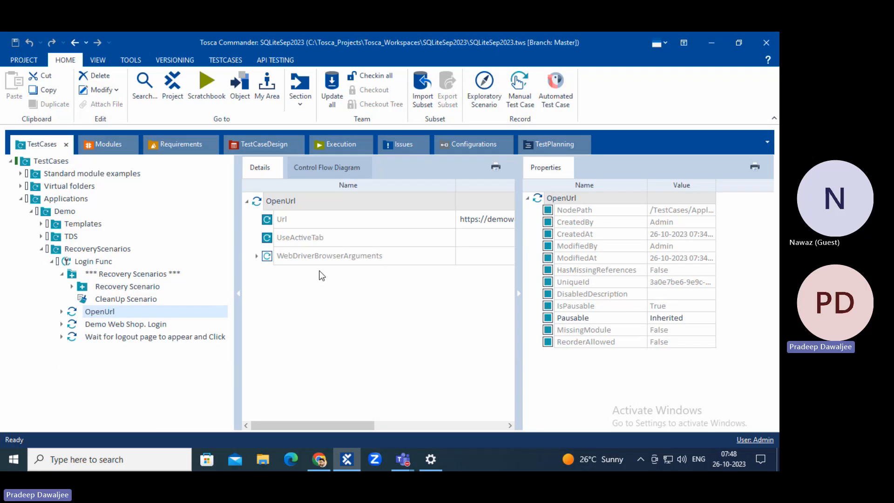
Set the Recovery Scenario's RetryLevel to TestStep.
left_click(120, 287)
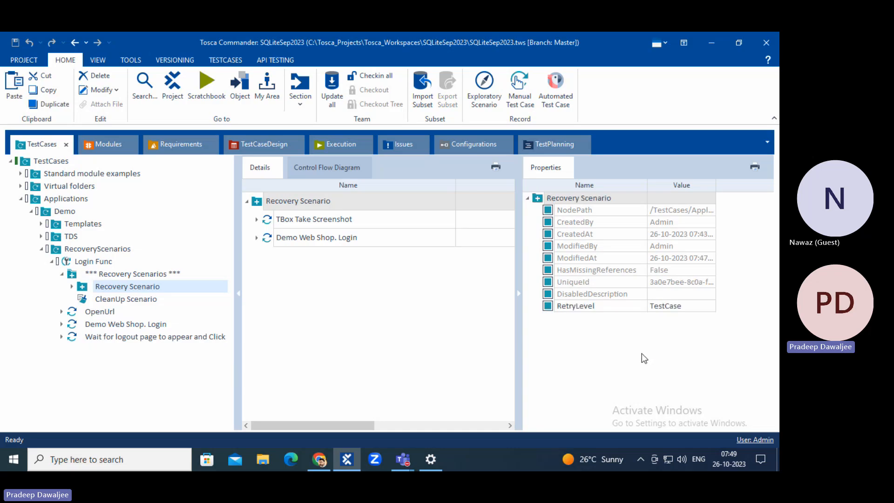
left_click(688, 307)
left_click(709, 305)
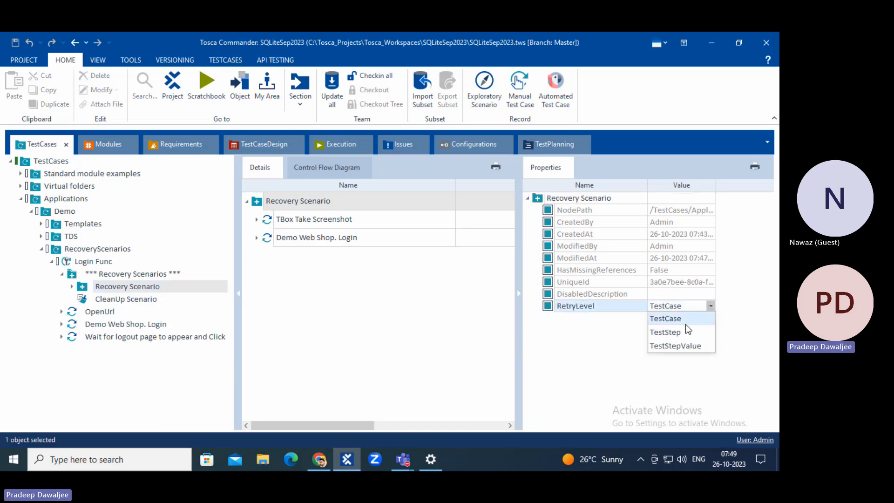
left_click(665, 332)
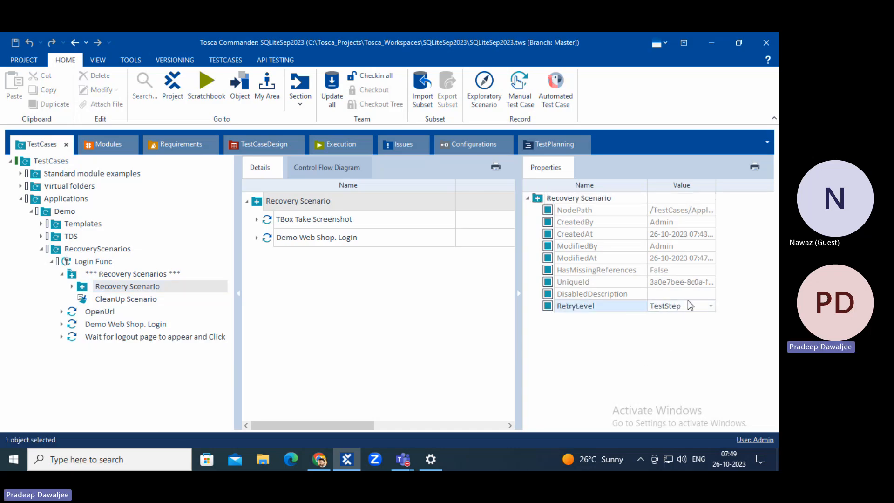
left_click(649, 339)
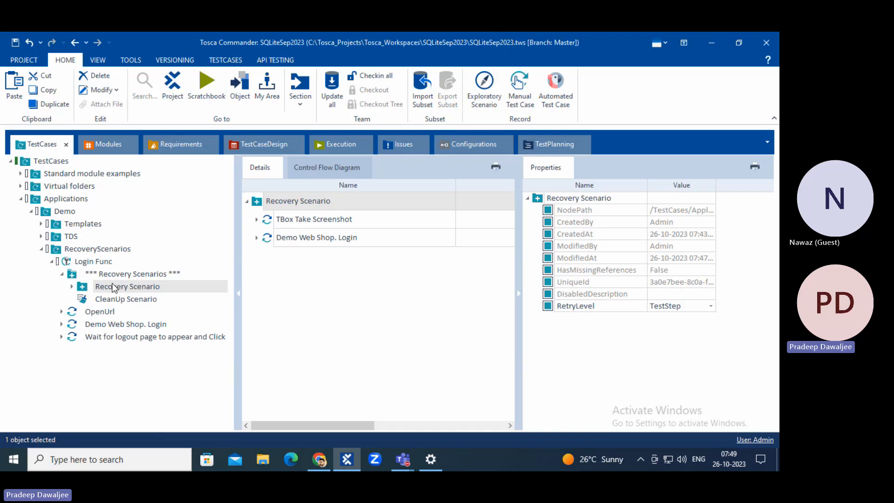
Inspect the TBox Take Screenshot, Demo Web Shop. Login and logout test steps.
left_click(312, 221)
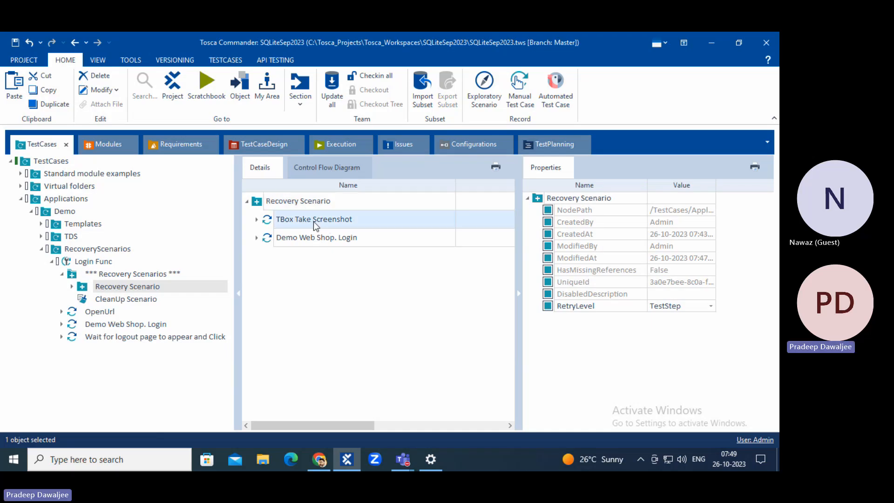
left_click(289, 238)
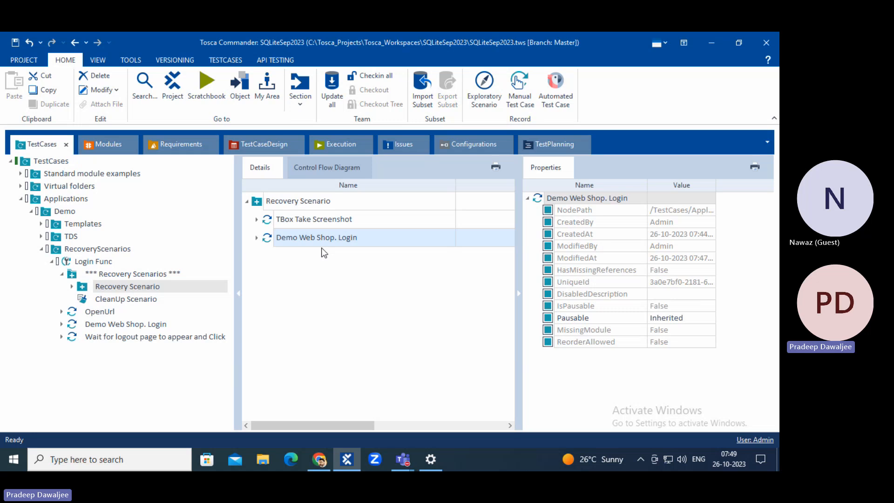
left_click(121, 338)
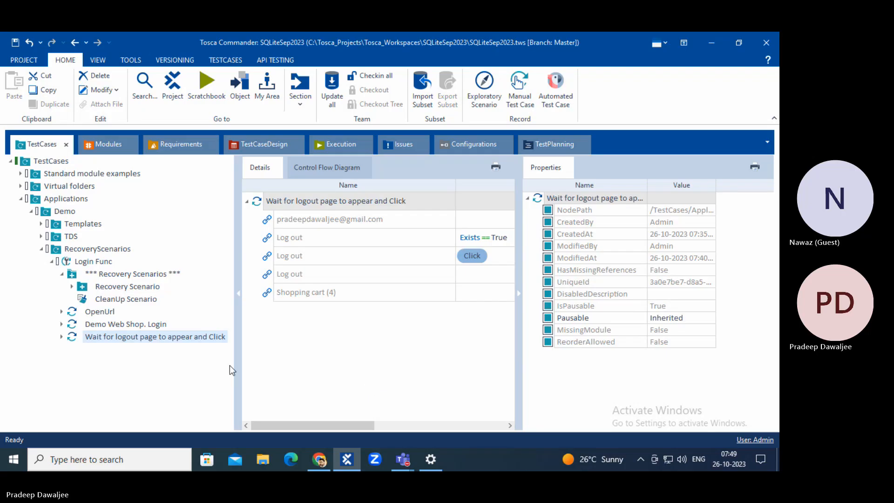
Change the Recovery Scenario's RetryLevel to TestStepValue.
left_click(127, 286)
left_click(675, 307)
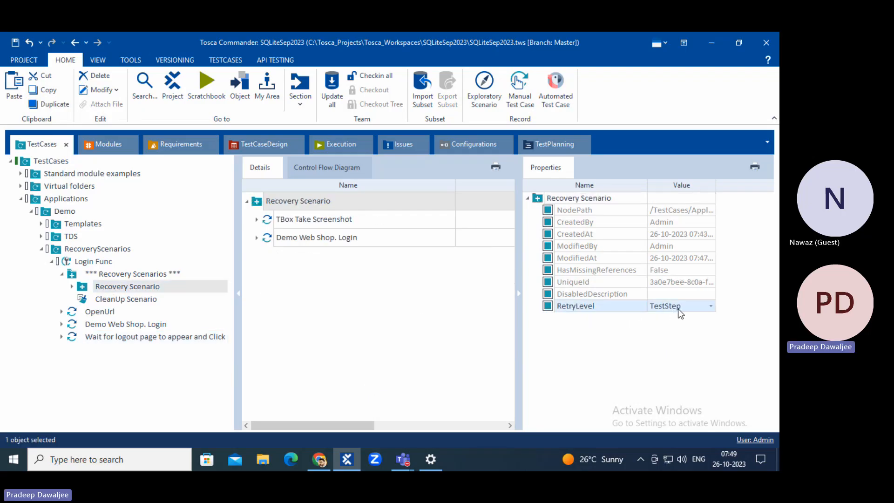
left_click(710, 306)
left_click(683, 343)
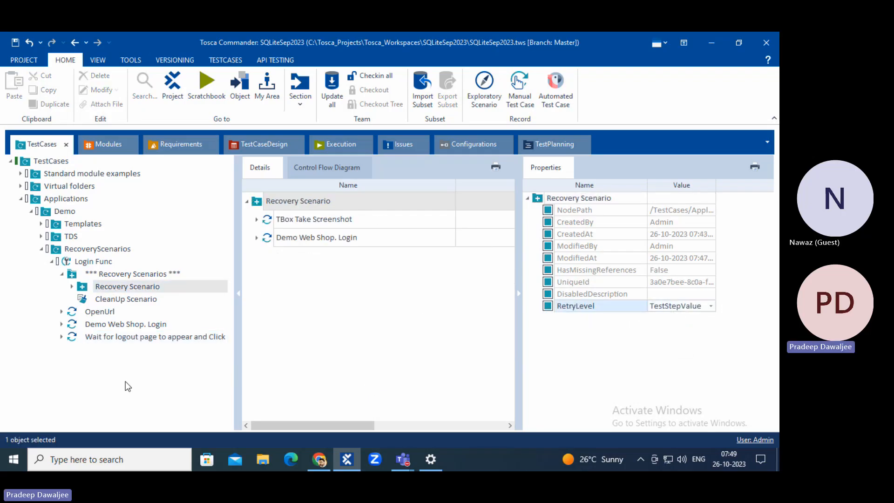
left_click(121, 337)
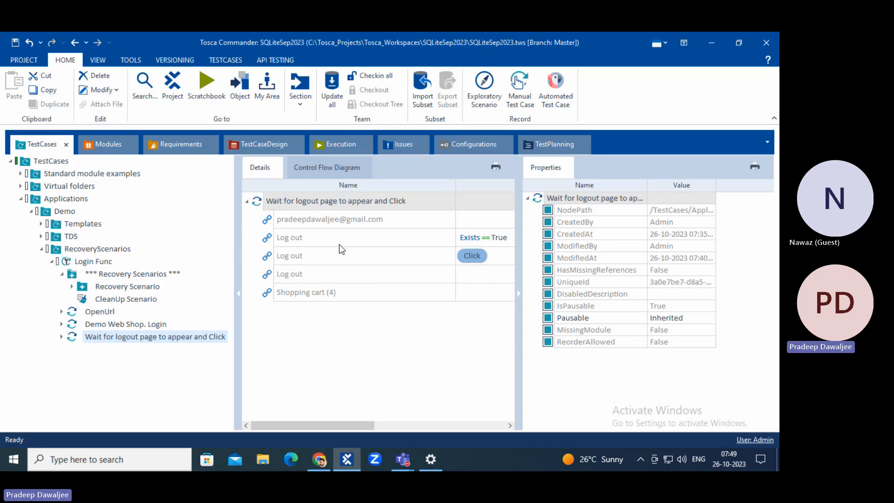
left_click(339, 239)
key("Down")
key("Down")
key("Down")
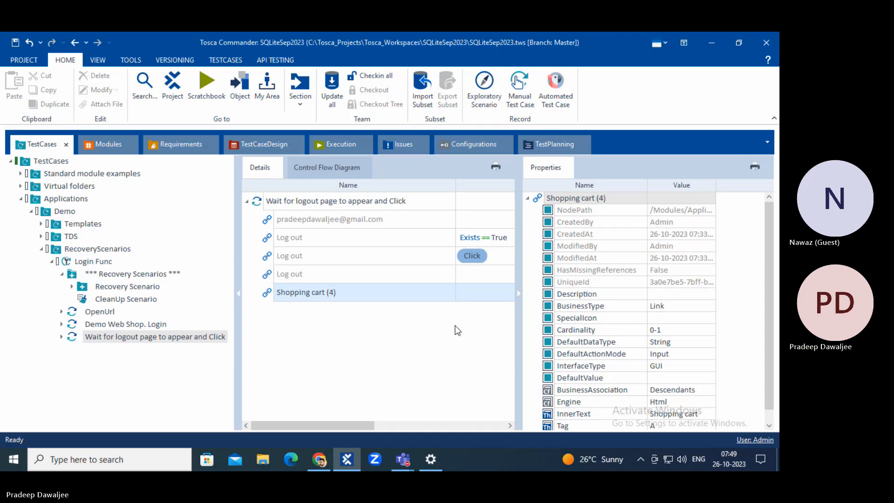
left_click(329, 241)
left_click(329, 255)
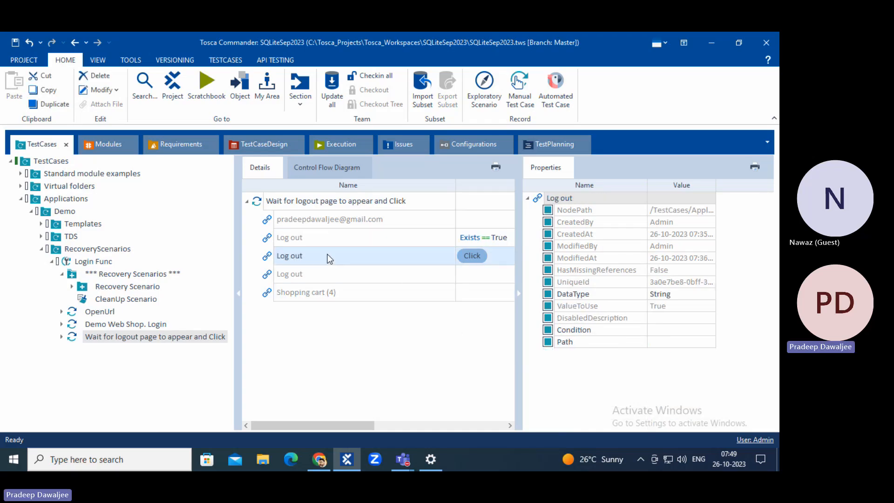
left_click(289, 275)
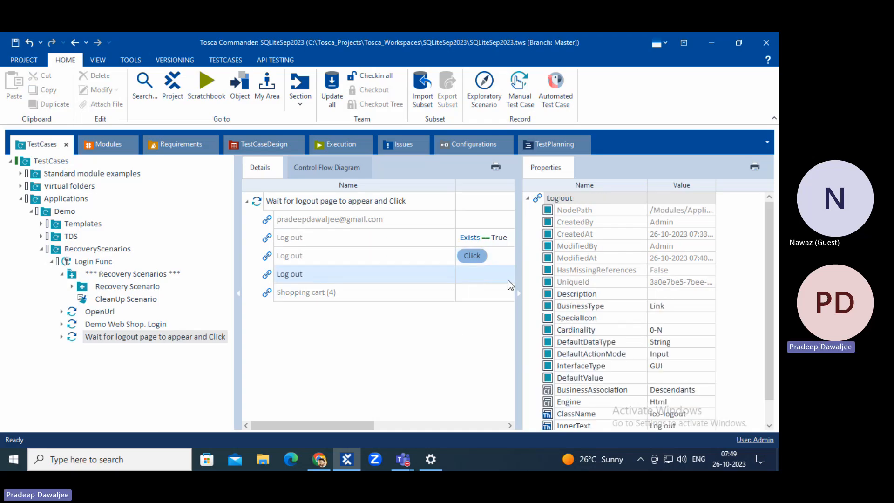
left_click(306, 255)
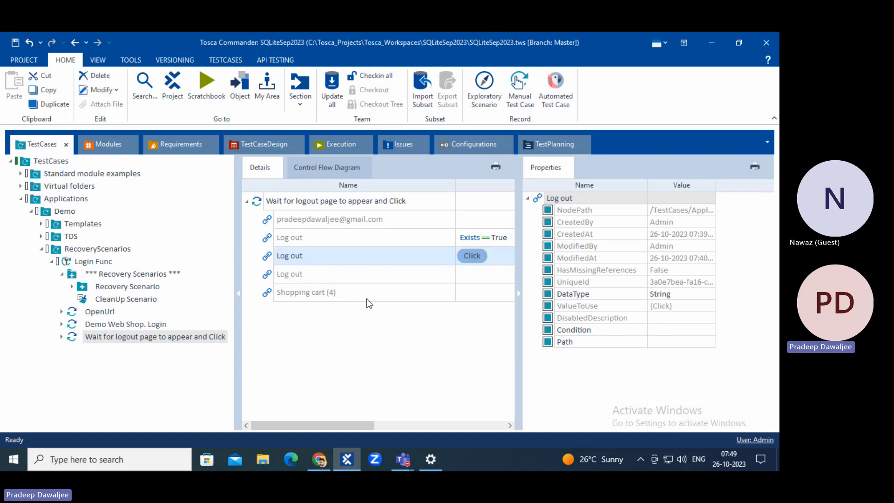
left_click(125, 288)
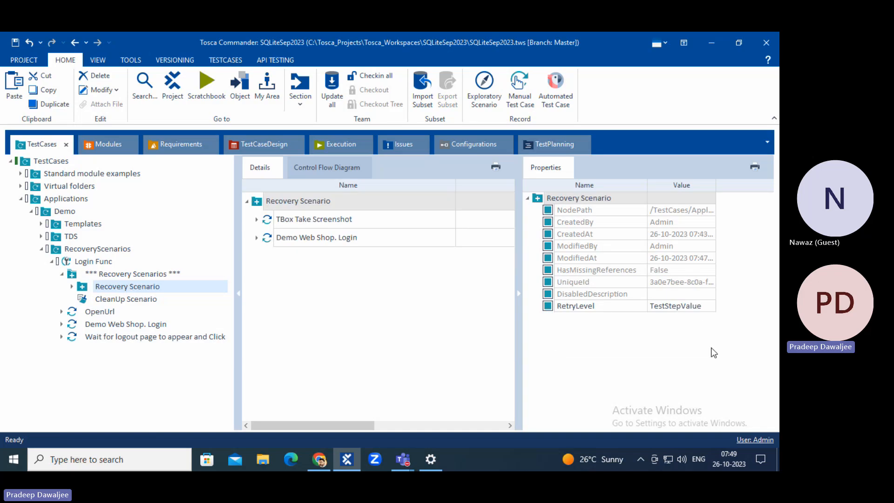
left_click(696, 307)
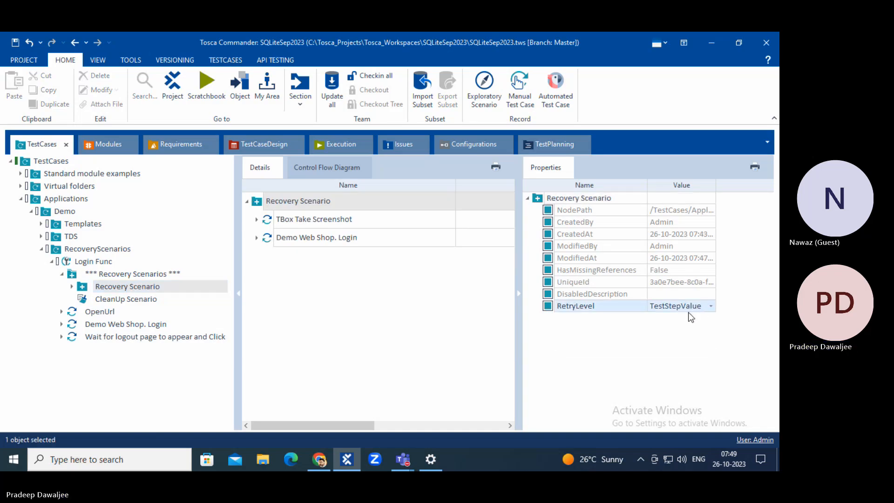
left_click(121, 335)
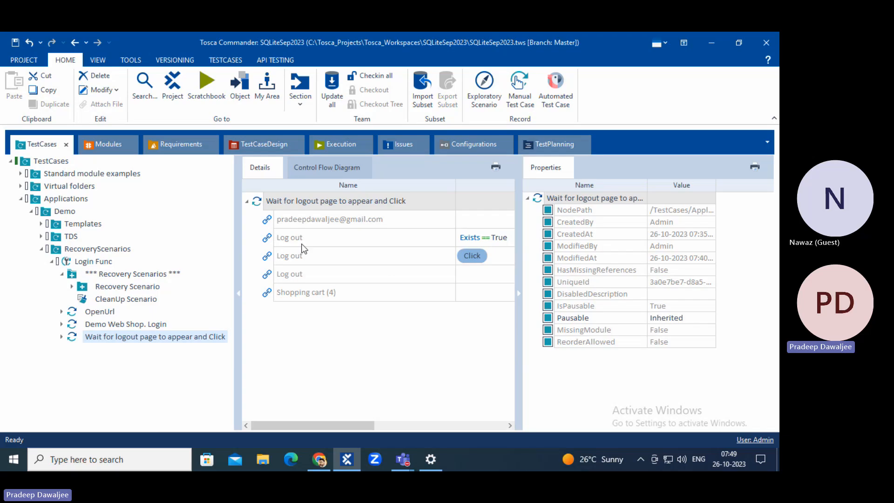
left_click(268, 239)
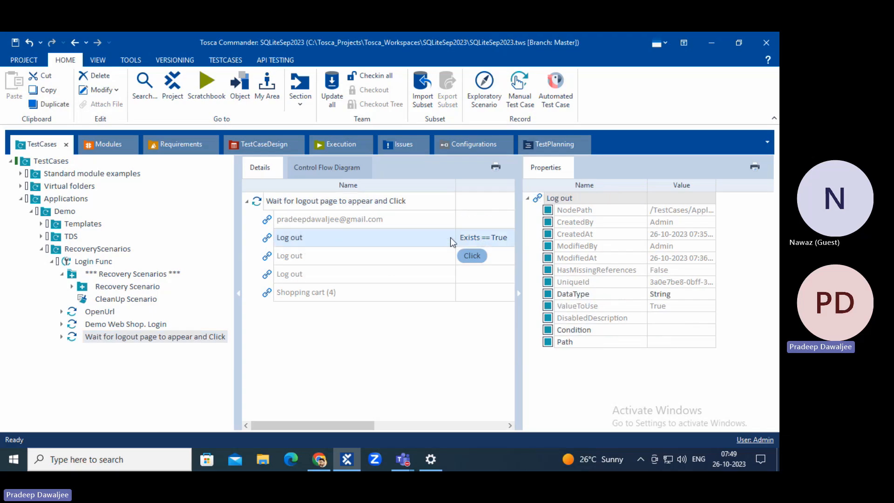
left_click(271, 258)
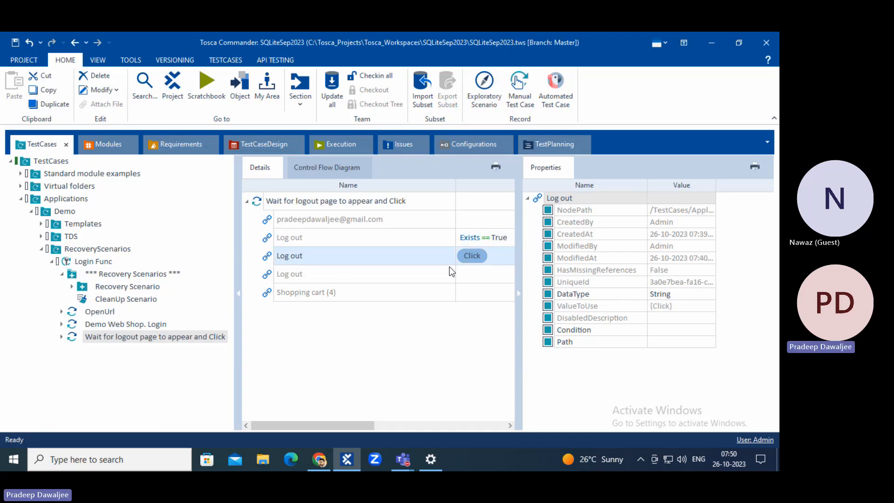
left_click(323, 274)
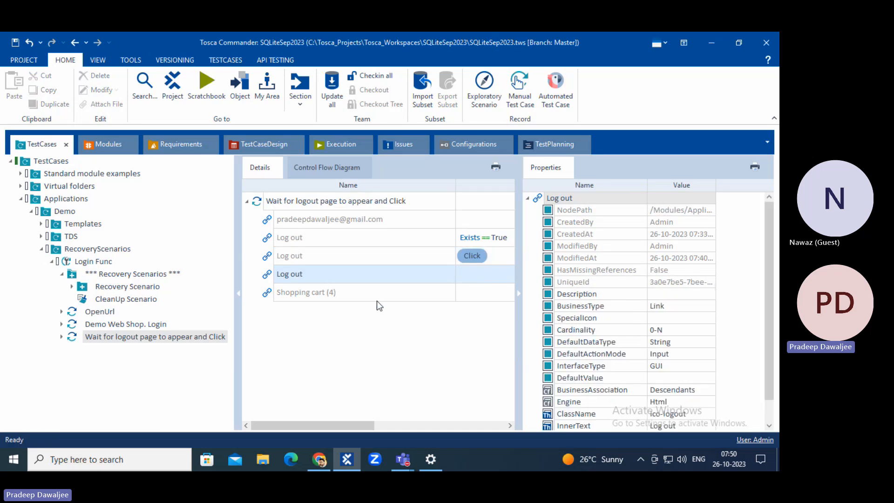
left_click(376, 298)
left_click(445, 273)
left_click(123, 286)
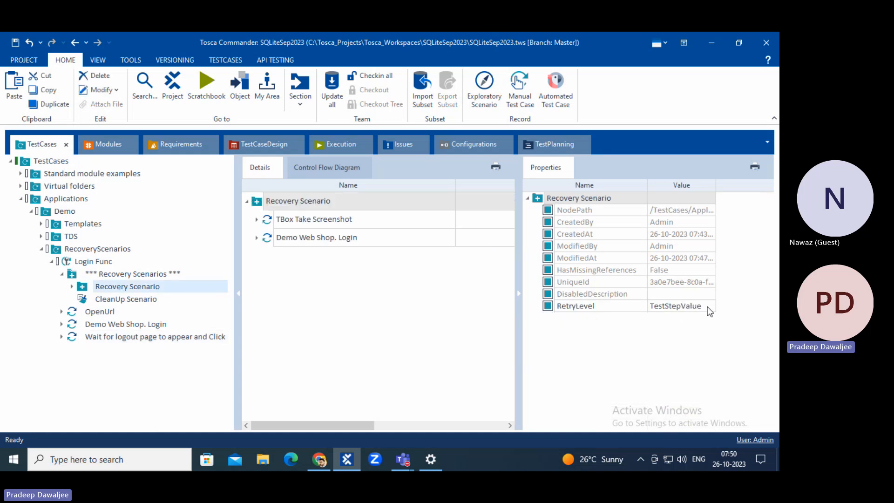
Save the project and review the Recovery Scenario's RetryLevel choices.
left_click(15, 42)
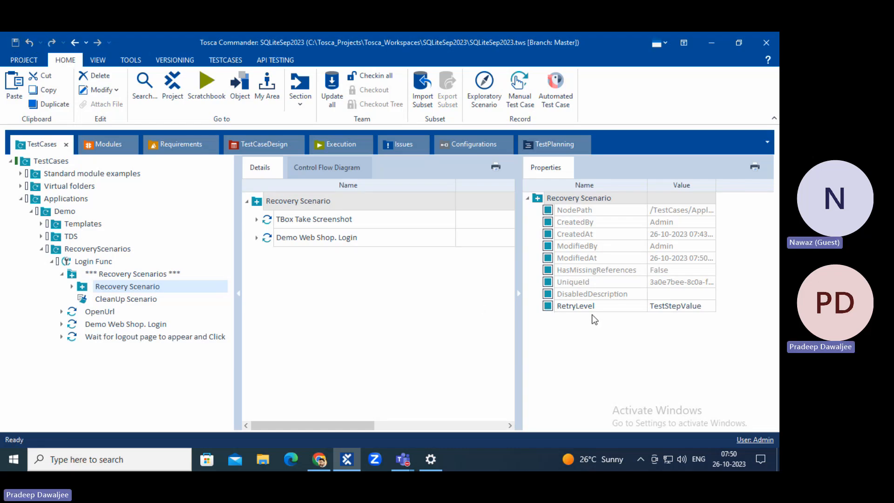
left_click(682, 306)
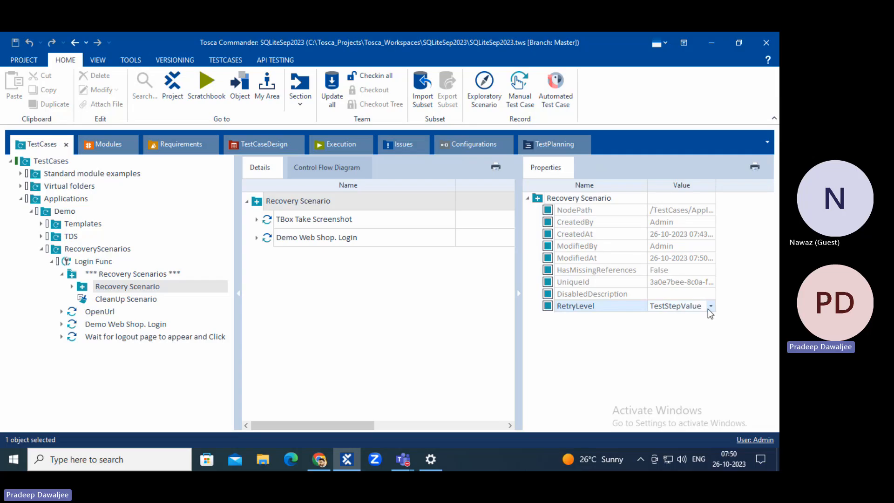
left_click(709, 307)
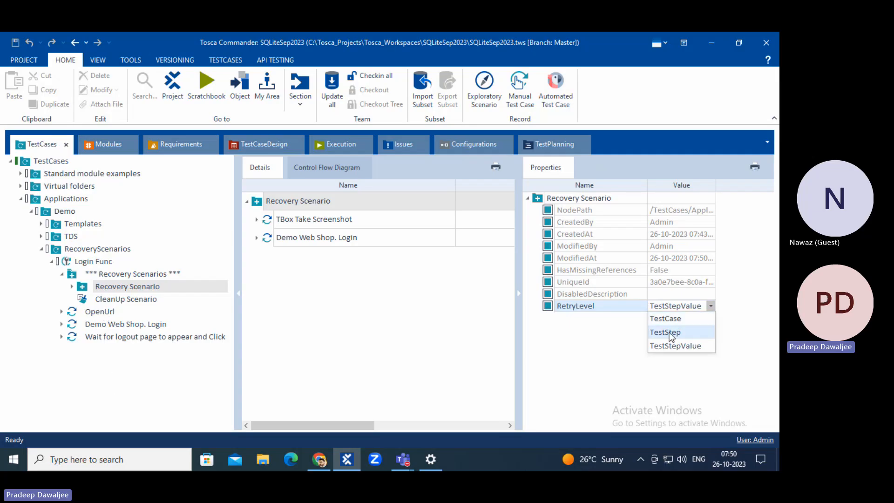
Compare the logout step with Recovery Scenario, keeping RetryLevel at TestStepValue.
left_click(111, 336)
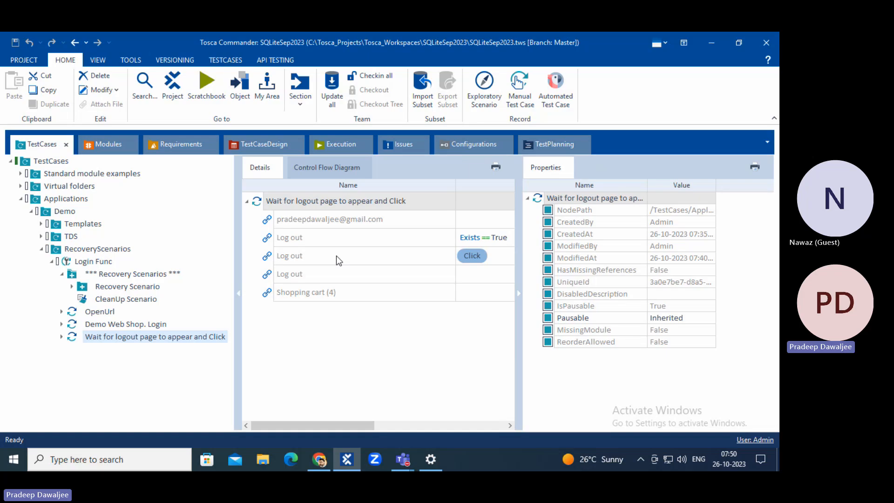
left_click(134, 287)
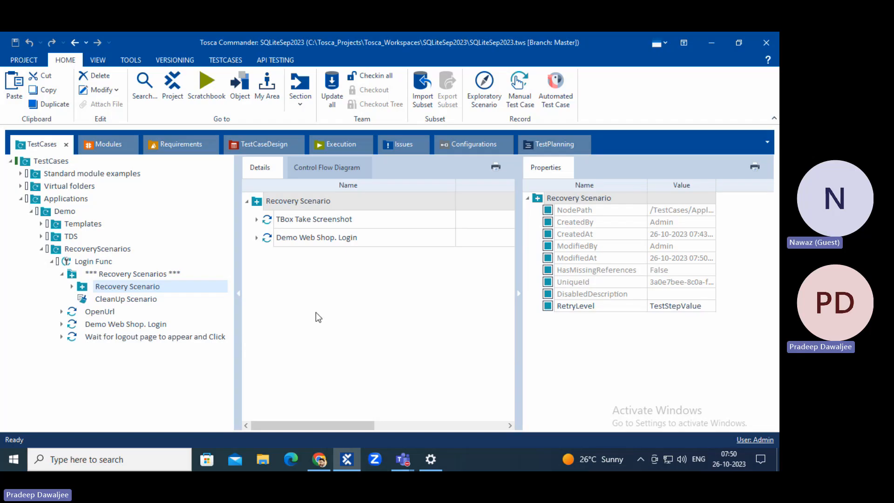
left_click(372, 332)
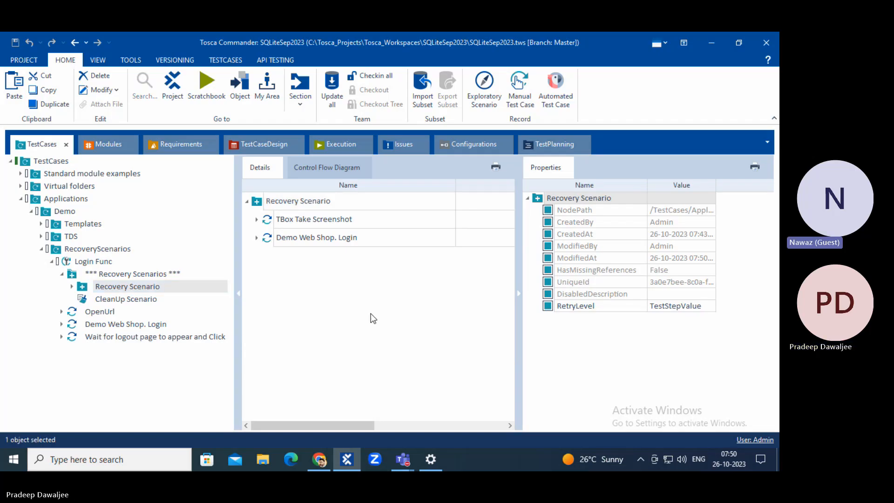
left_click(700, 306)
left_click(704, 308)
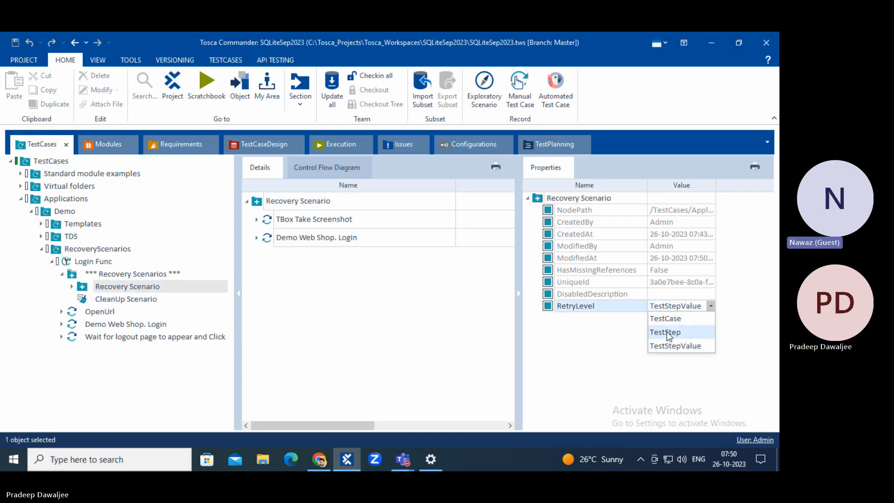
left_click(116, 341)
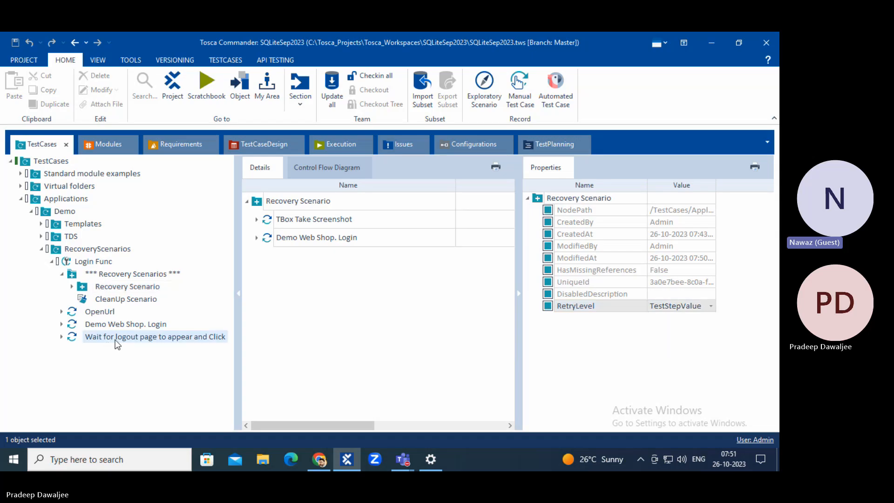
left_click(116, 343)
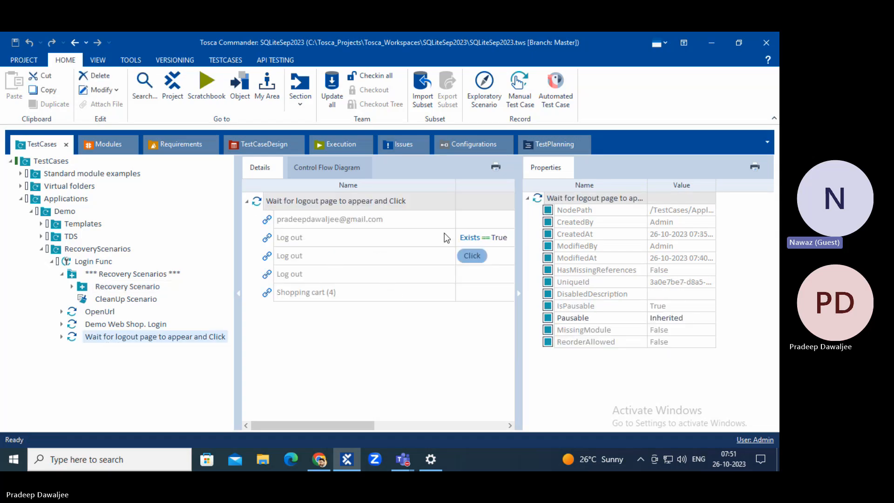
Set the Shopping cart (4) step's value to {Click}.
left_click(482, 291)
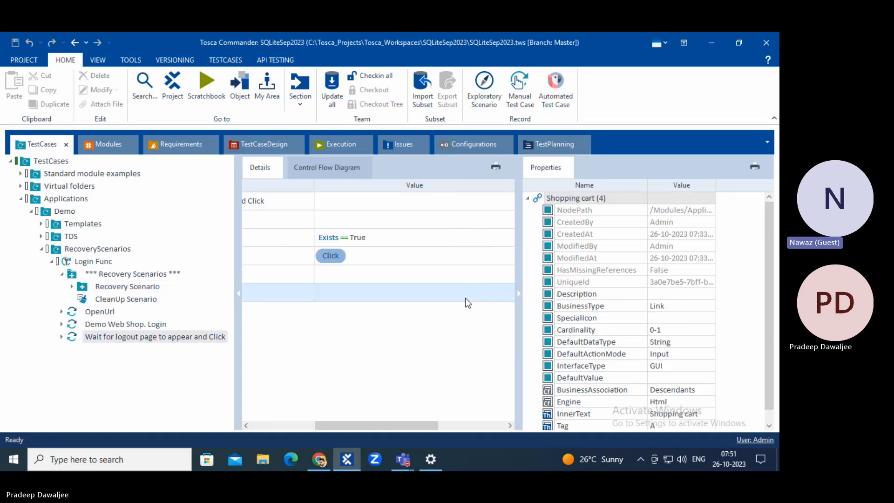
left_click(481, 291)
left_click(497, 292)
left_click(371, 307)
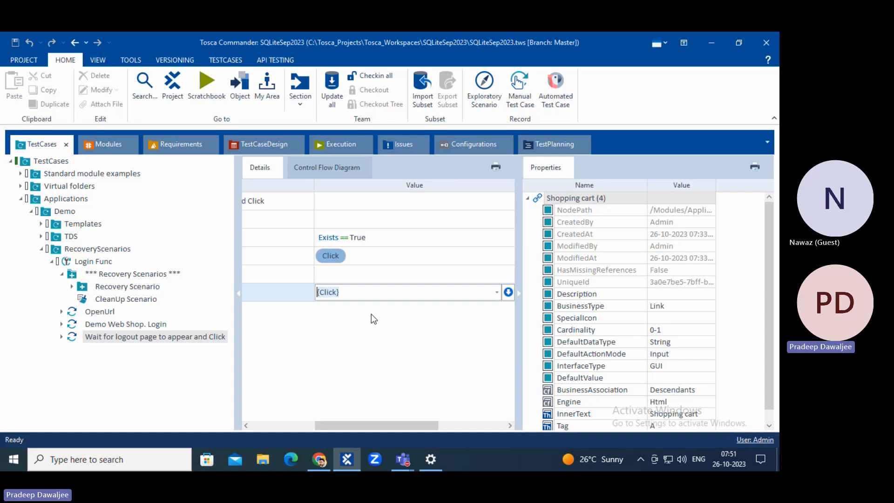
left_click(305, 387)
left_click(295, 424)
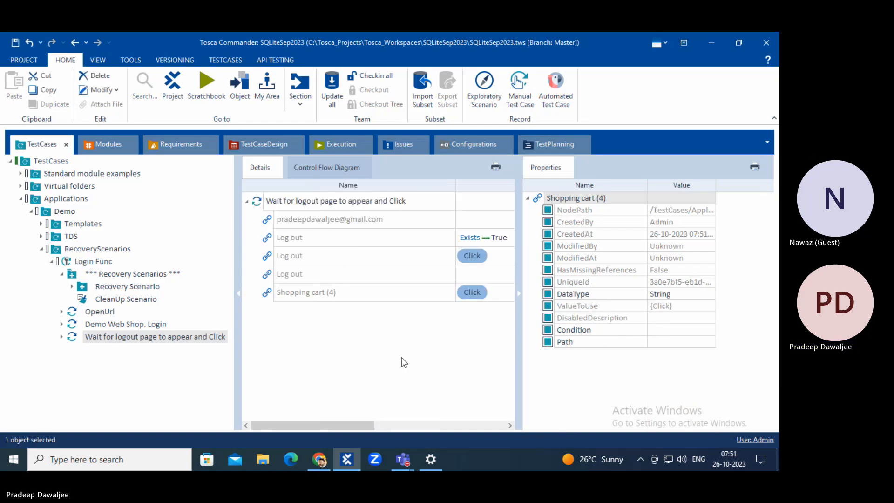
Set the third Log out step's ActionMode to Buffer and collapse the Properties pane.
left_click(491, 276)
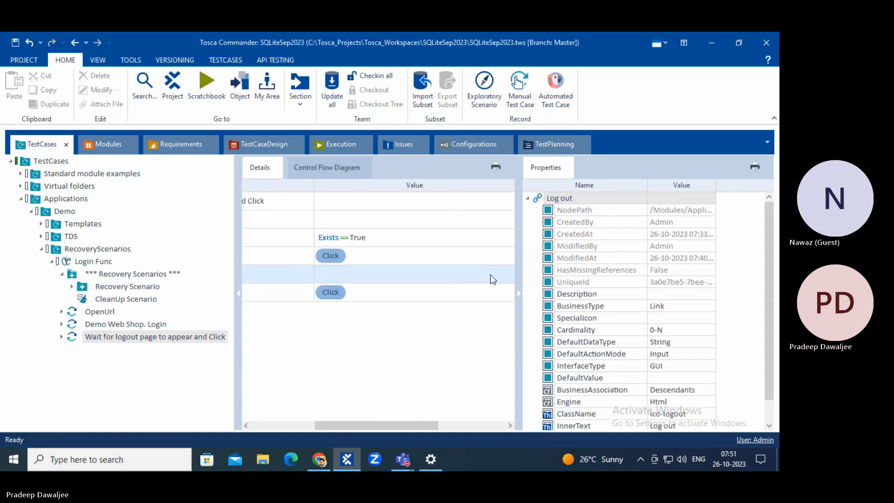
left_click(490, 274)
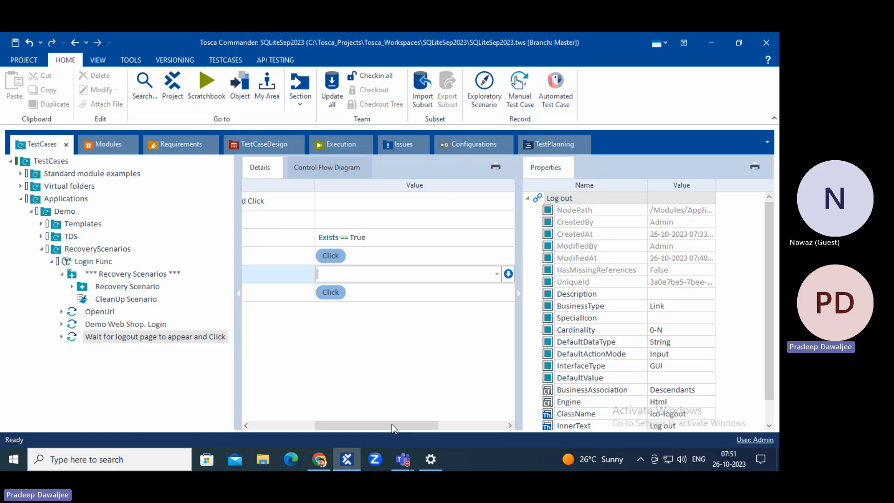
left_click_drag(392, 424, 446, 421)
left_click(447, 274)
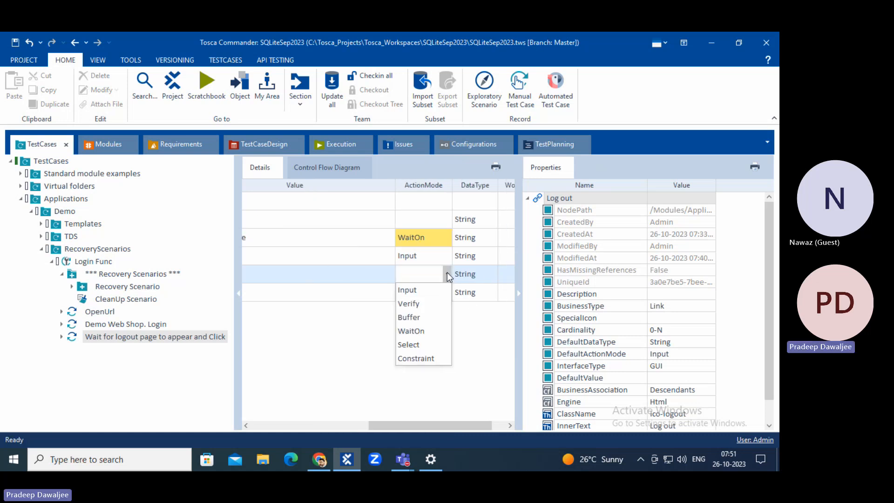
left_click(420, 318)
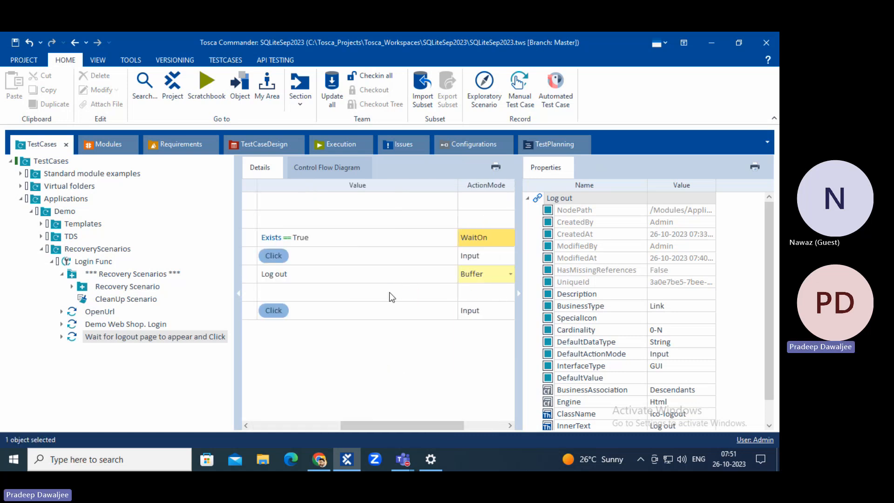
left_click(287, 425)
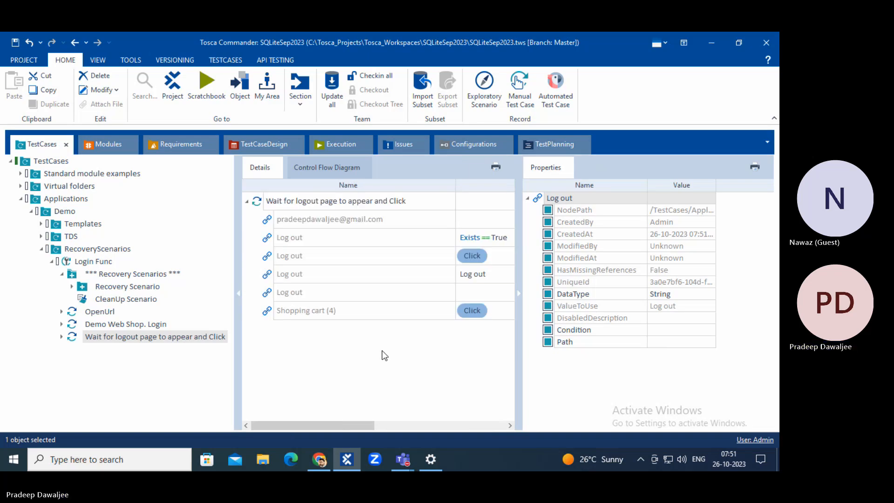
left_click(520, 299)
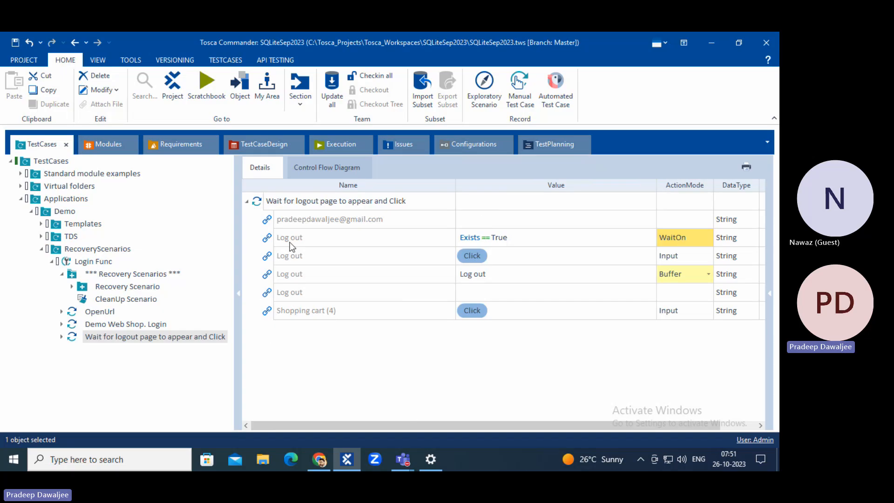
Walk through the logout step's WaitOn, clicking and buffering Log out rows.
left_click(329, 239)
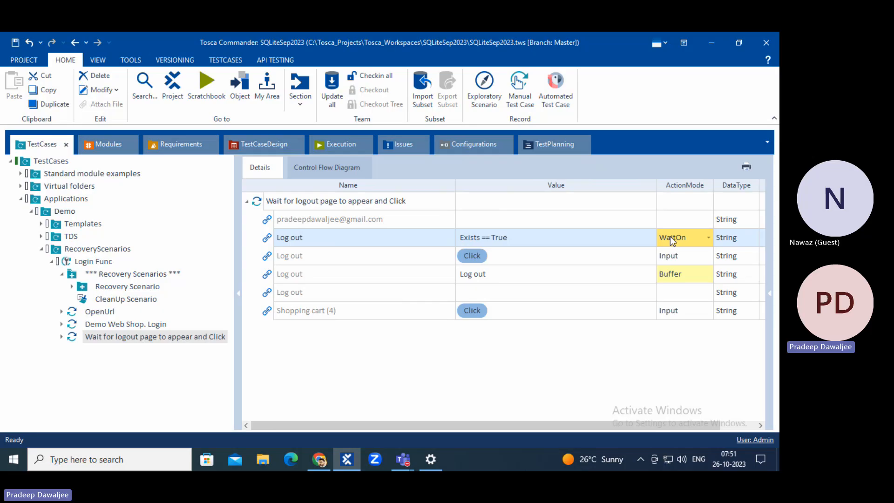
left_click(269, 257)
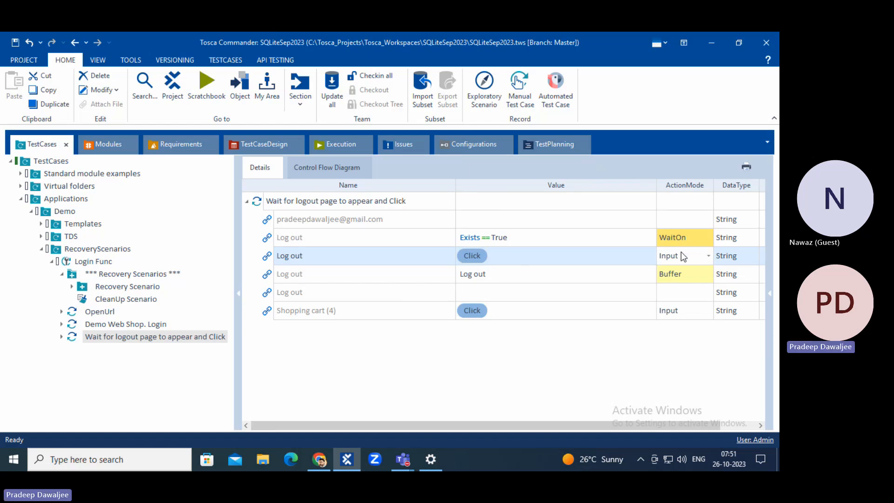
left_click(298, 274)
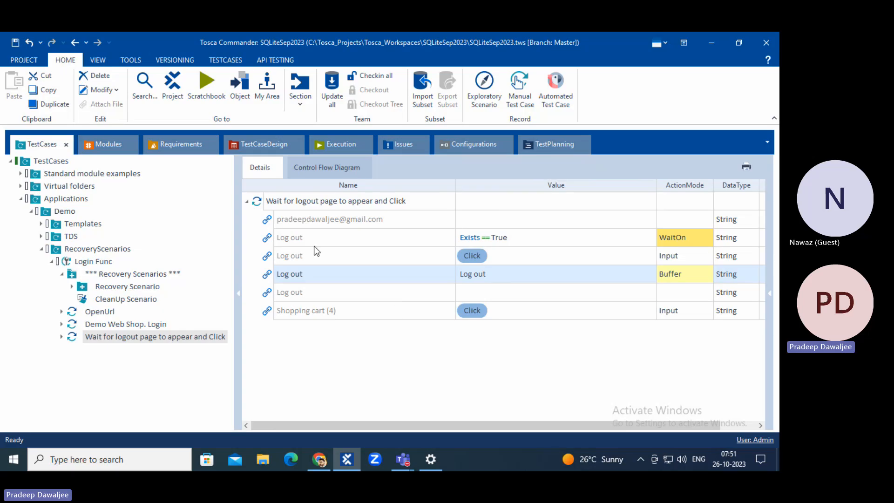
left_click(259, 203)
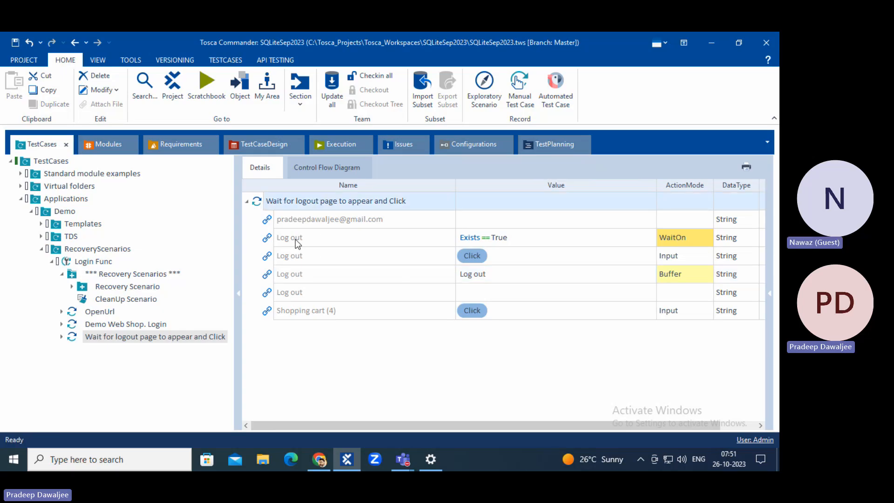
left_click(279, 239)
Check the Shopping cart (4) row, then show Recovery Scenario in *** Recovery Scenarios ***.
left_click(298, 269)
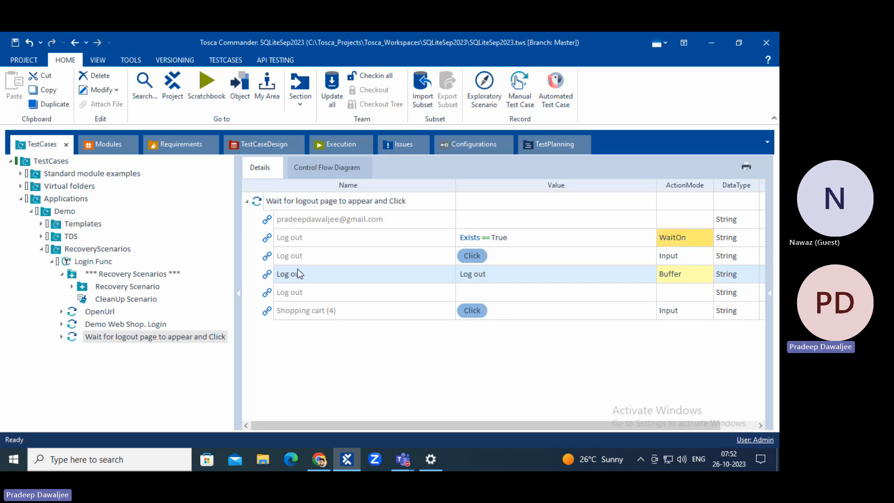
left_click(320, 315)
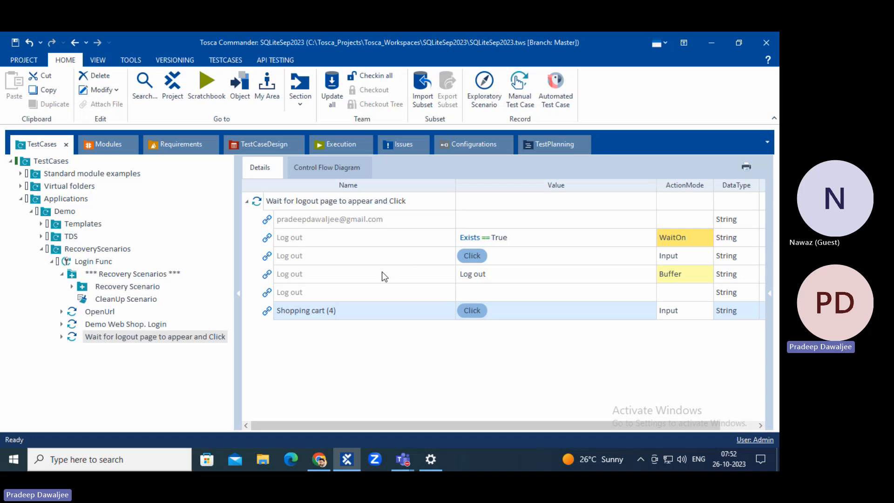
left_click(359, 279)
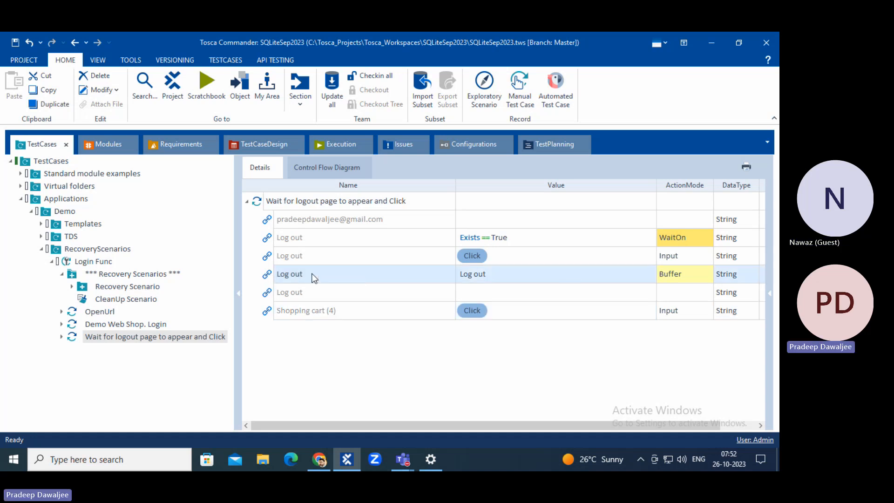
left_click(117, 275)
left_click(325, 230)
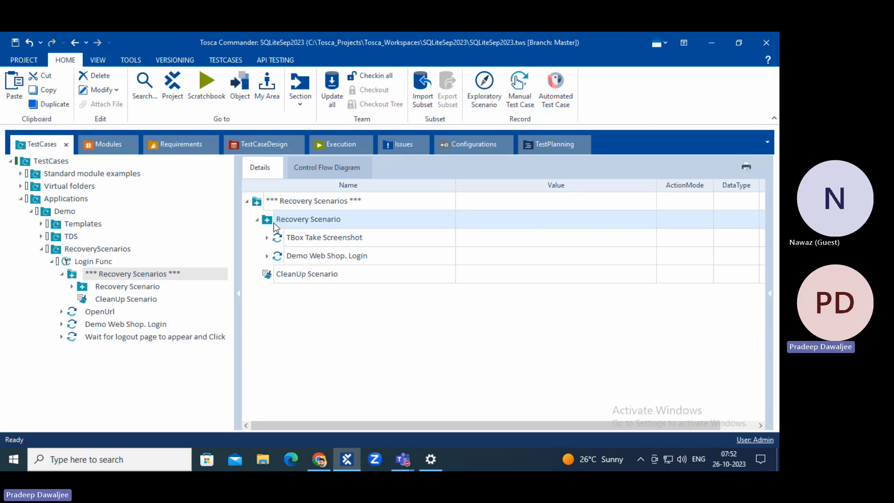
Restore the Properties pane, review the buffering Log out and Shopping cart (4) rows, then reselect Recovery Scenario.
left_click(770, 297)
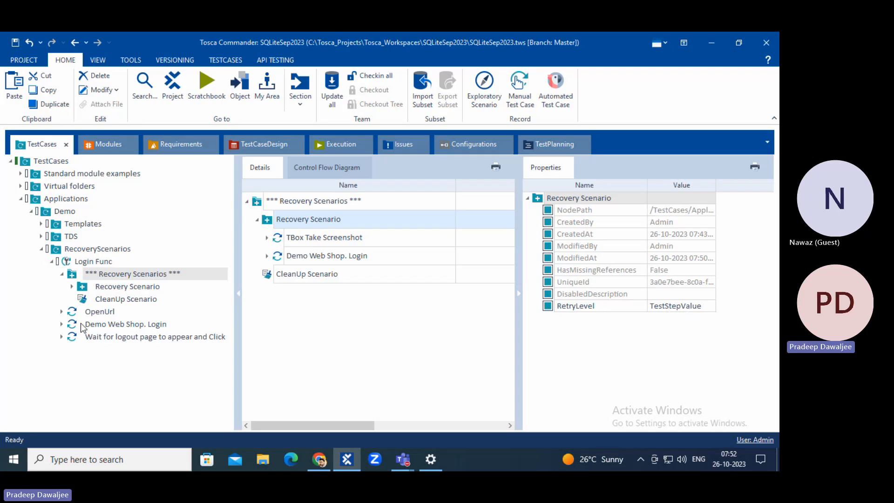
left_click(88, 336)
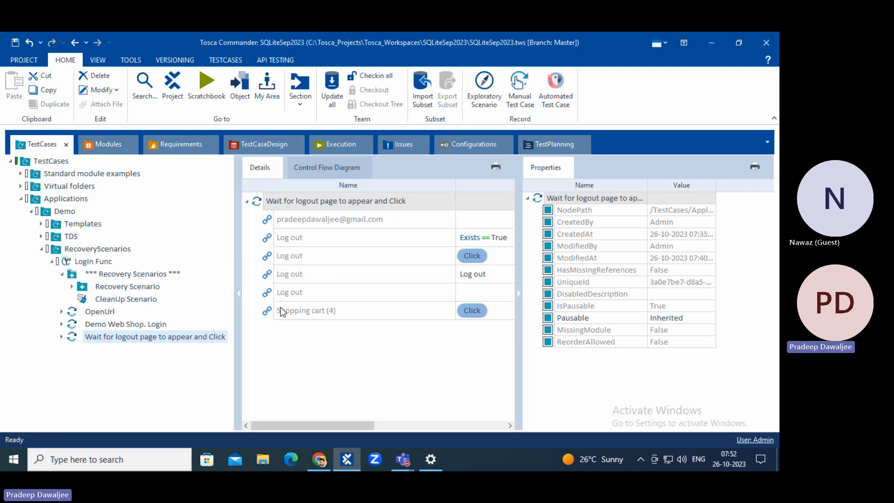
left_click(302, 279)
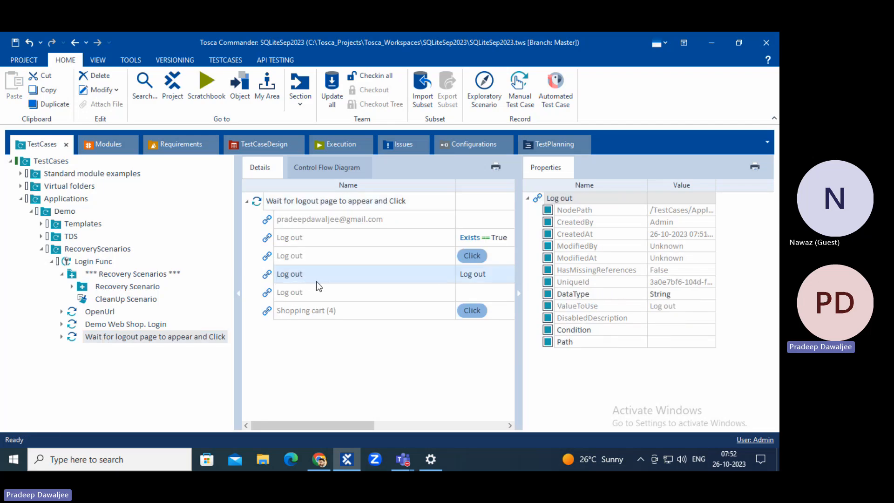
left_click_drag(325, 424, 446, 425)
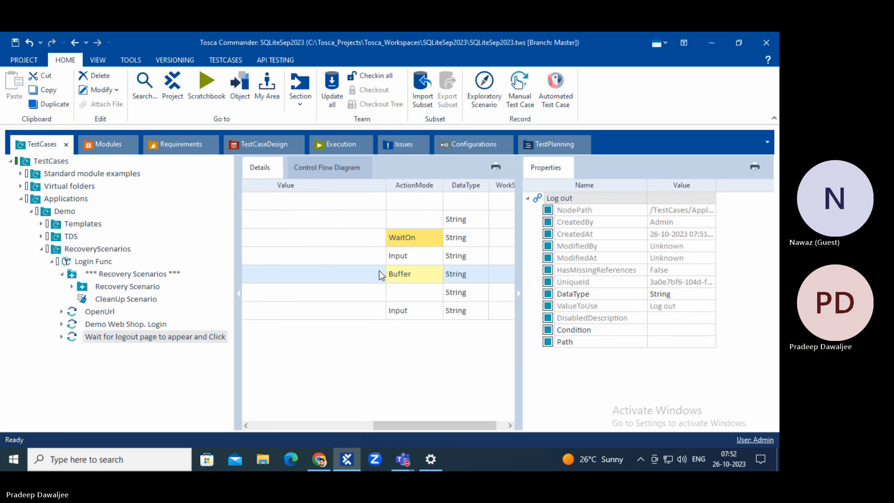
left_click(293, 425)
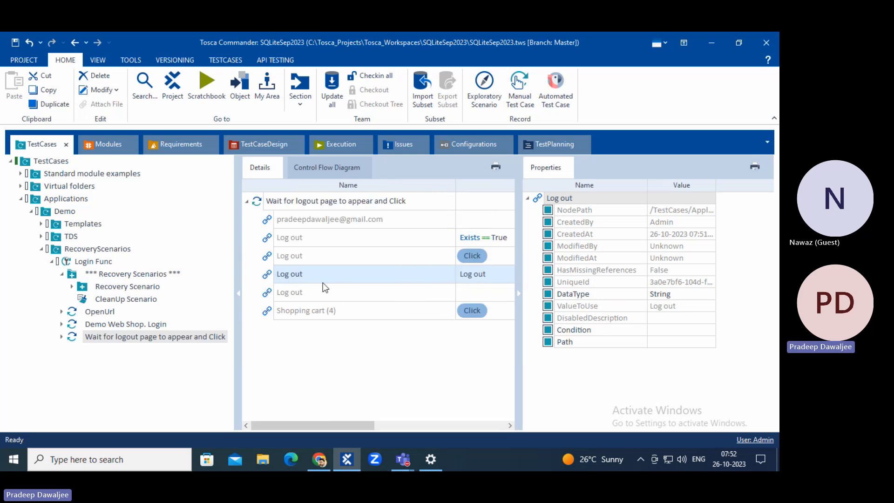
left_click(316, 311)
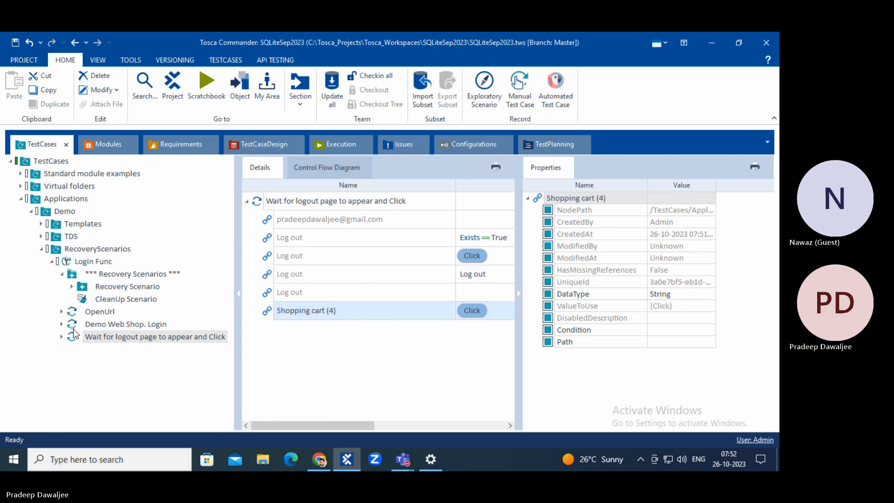
left_click(132, 287)
Change the Recovery Scenario's RetryLevel to TestStep.
left_click(696, 307)
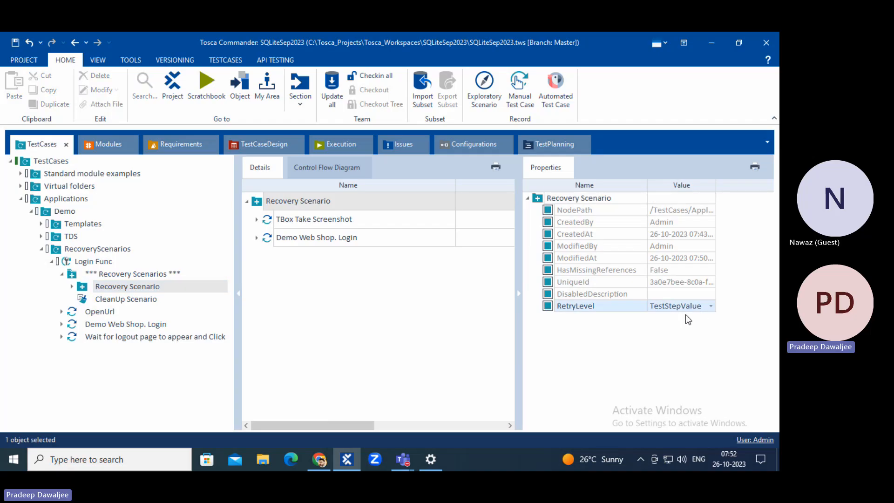
left_click(711, 306)
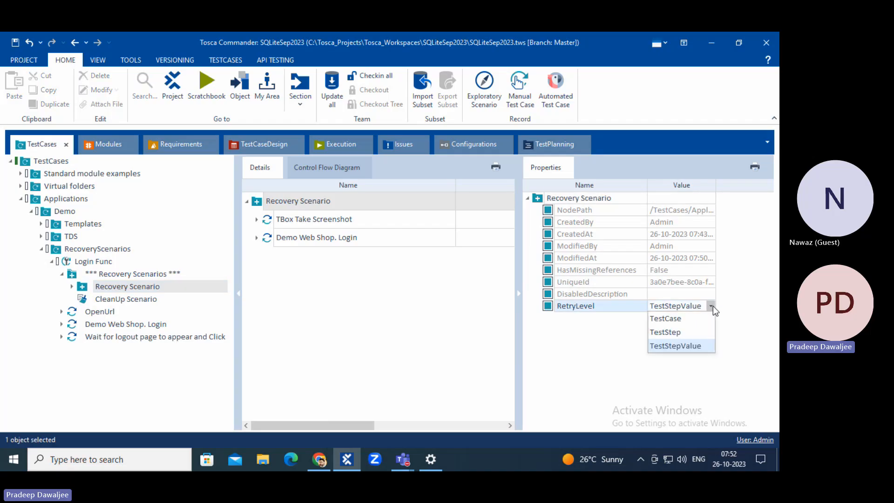
left_click(663, 332)
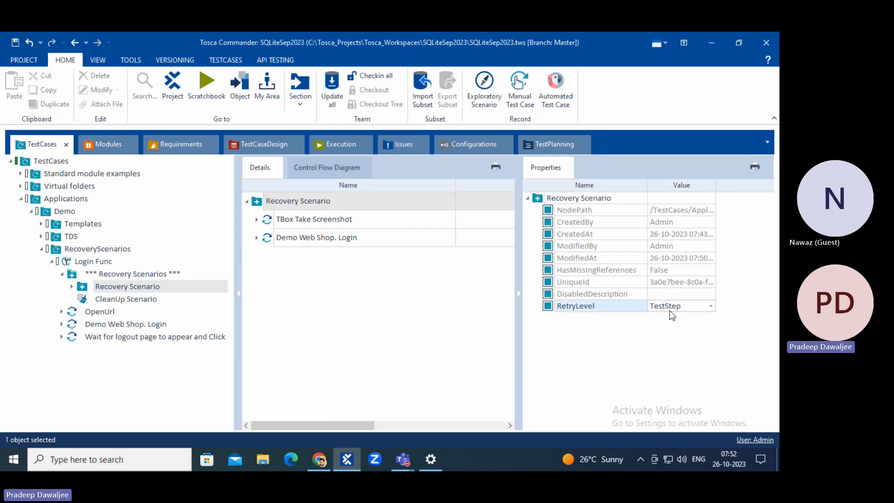
Inspect the logout step's WaitOn, Click and Buffer Log out rows, and the Recovery Scenario's contents.
left_click(100, 339)
left_click(298, 278)
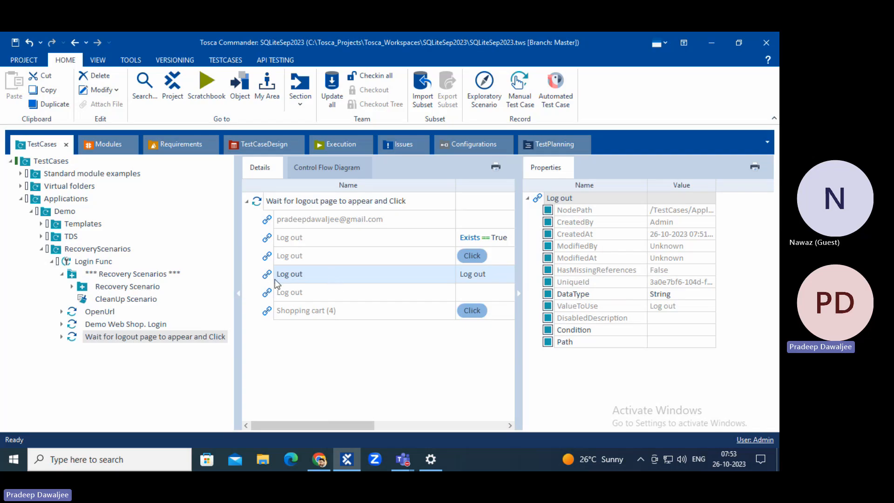
left_click(272, 205)
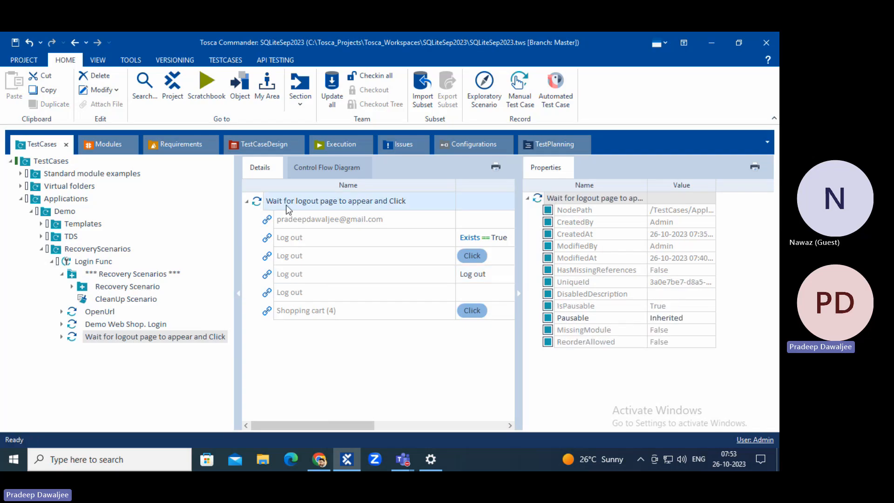
left_click(274, 238)
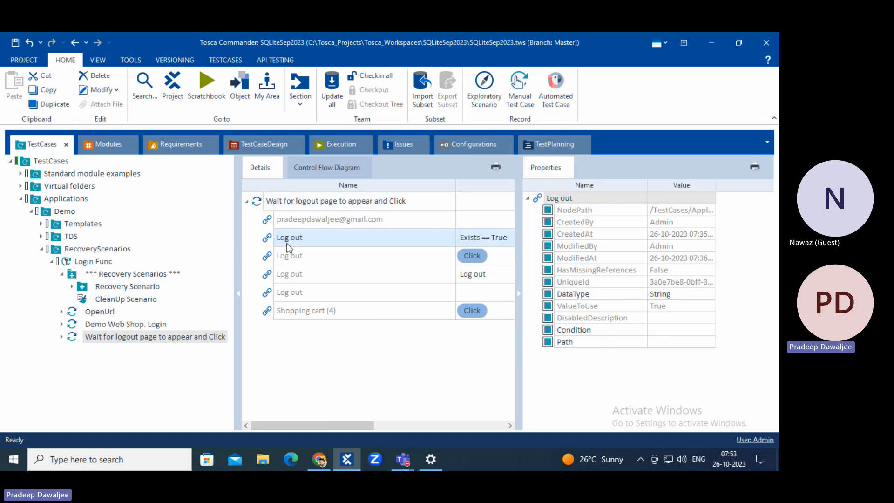
left_click(282, 257)
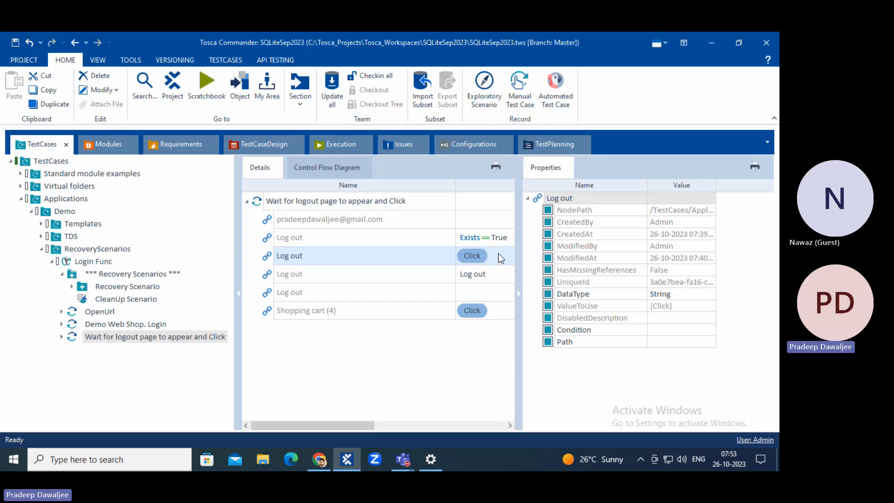
left_click(356, 274)
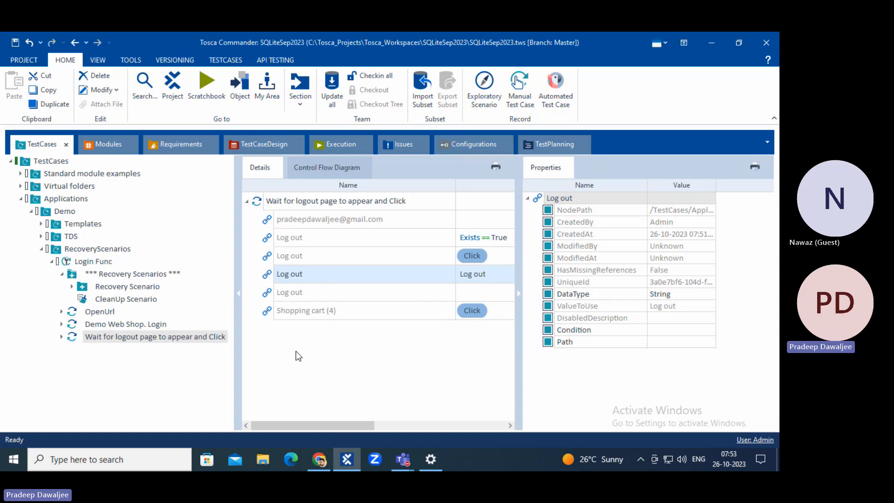
left_click(119, 286)
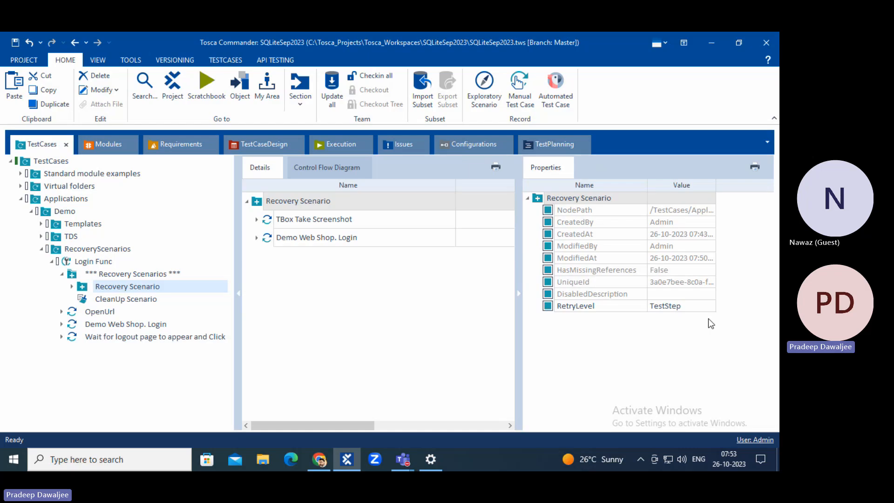
left_click(105, 336)
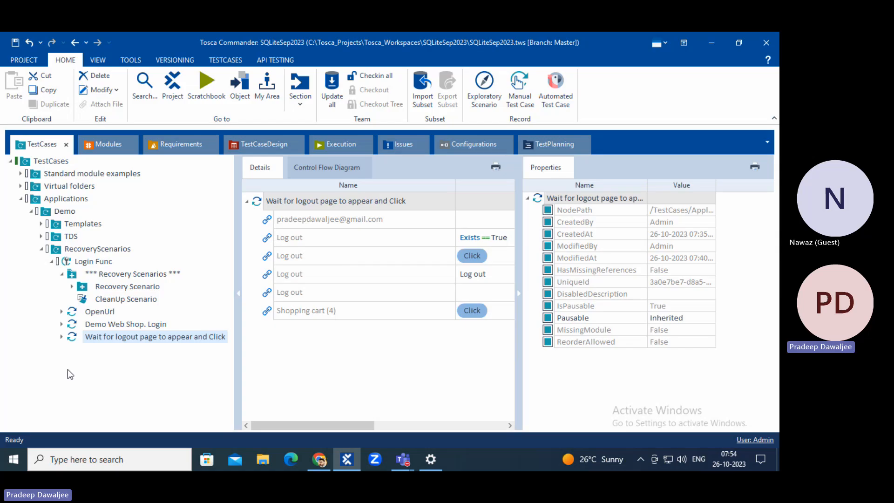
Switch between Recovery Scenario and the logout step, save with Ctrl+S, then reselect Recovery Scenario.
left_click(112, 288)
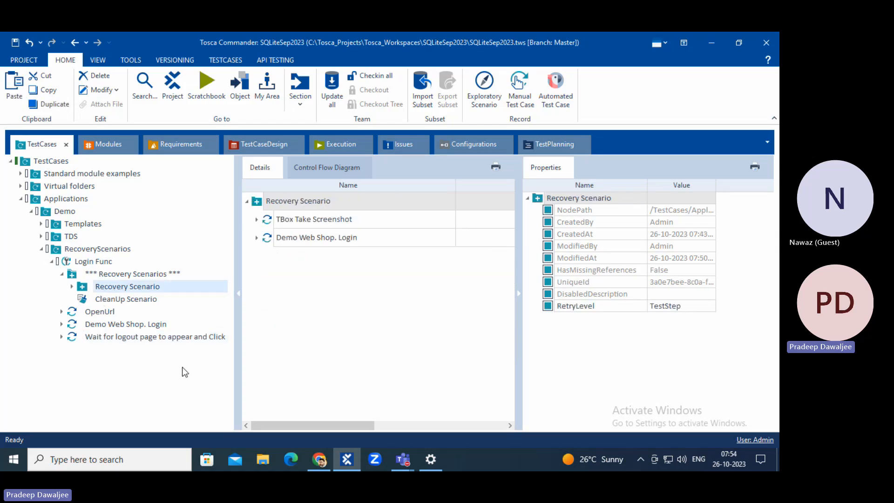
left_click(105, 338)
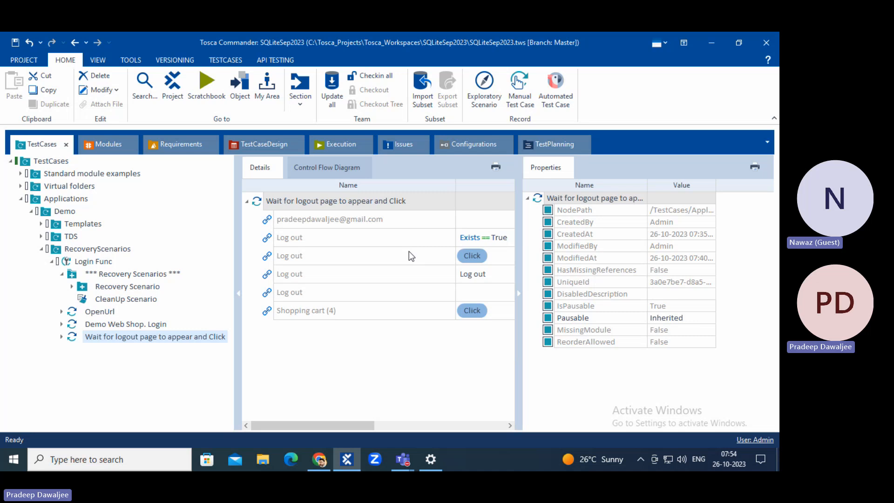
key("ctrl+s")
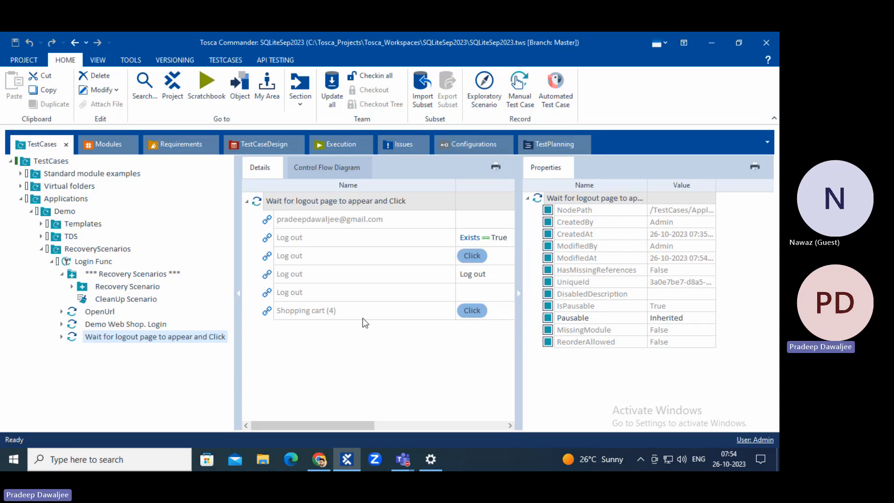
left_click(118, 289)
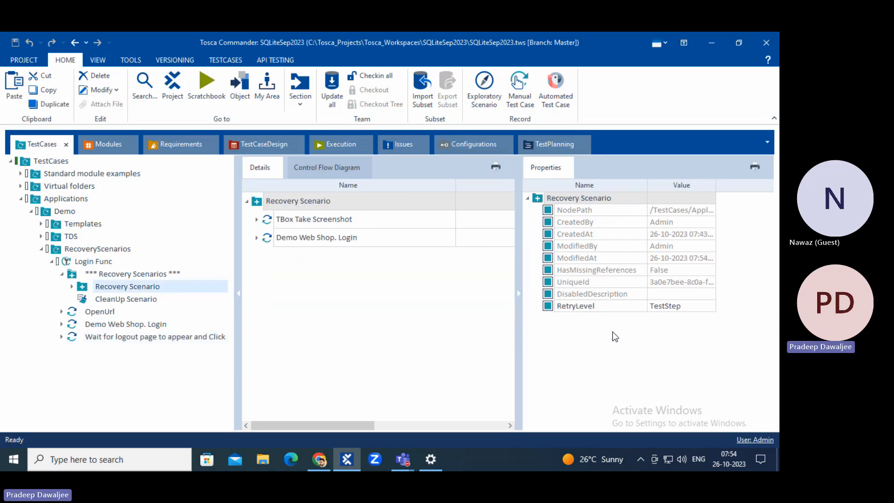
Keep the Recovery Scenario's RetryLevel at TestStep.
left_click(667, 305)
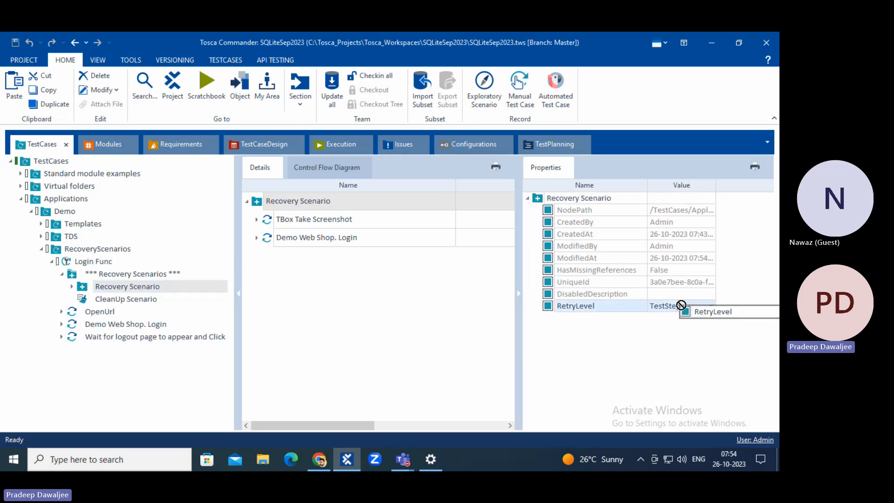
left_click(710, 306)
left_click(486, 356)
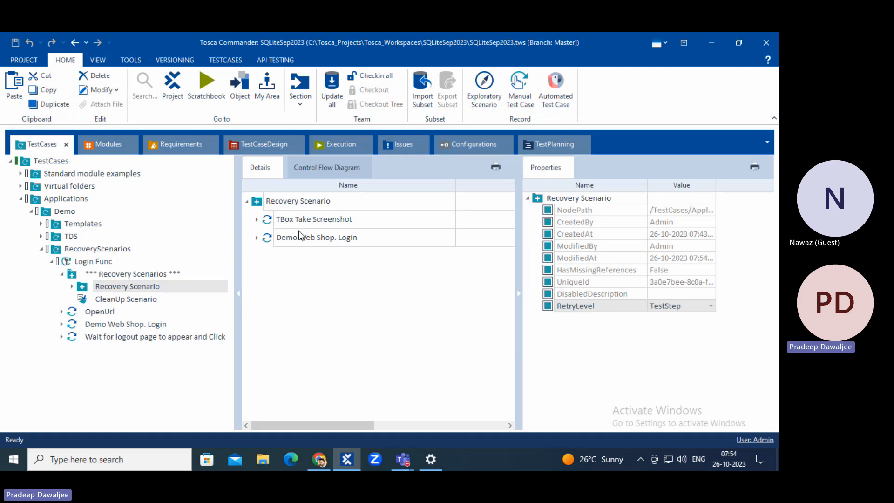
Expand the recovery Demo Web Shop. Login step to show Email, Password and Log in.
left_click(119, 335)
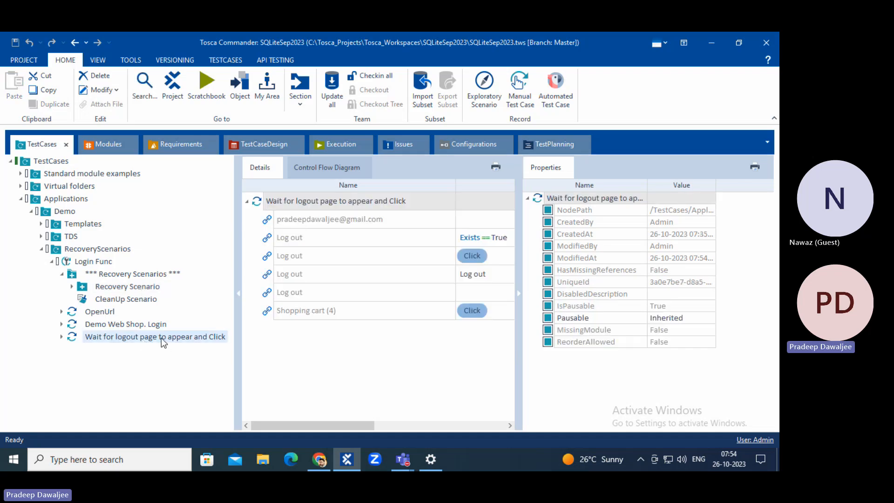
left_click(127, 286)
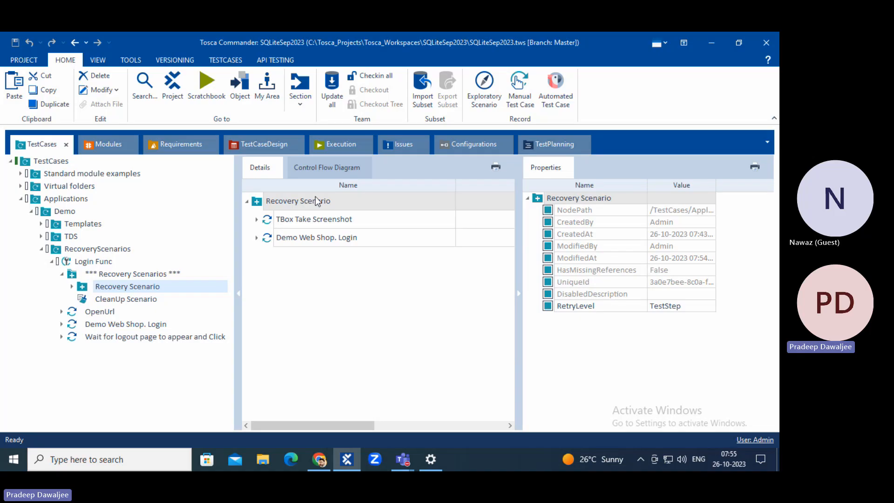
left_click(270, 238)
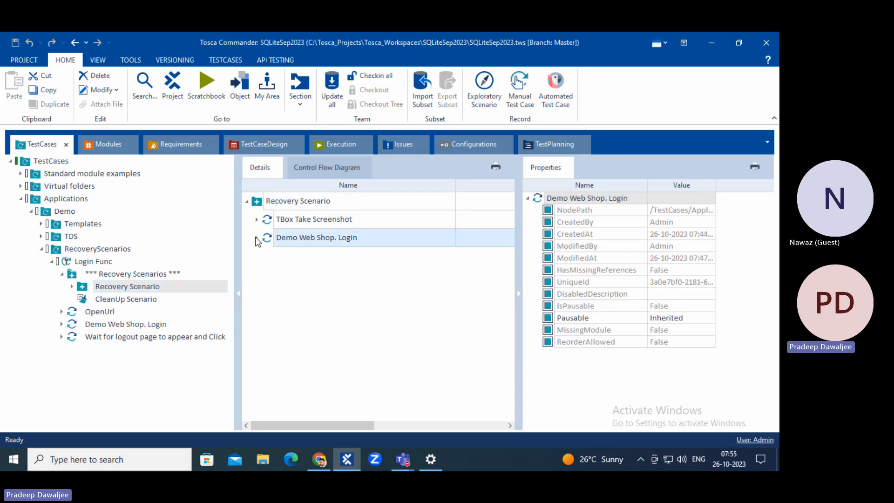
left_click(256, 238)
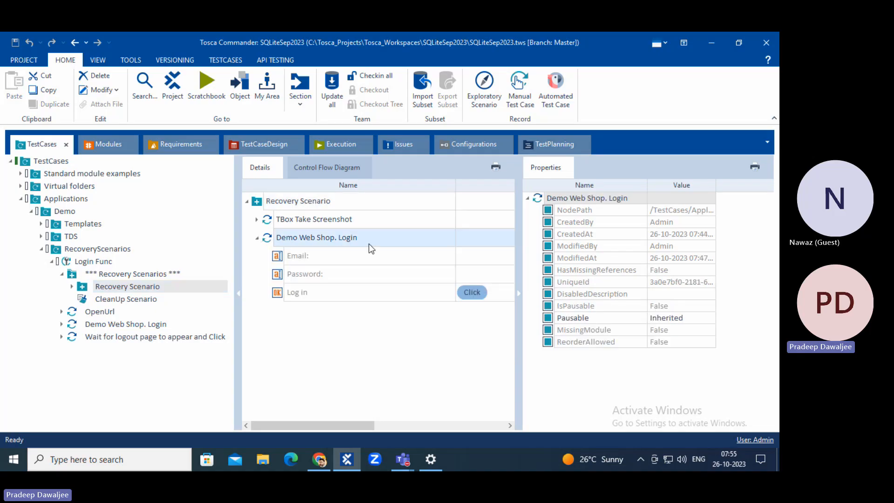
Disable the Recovery Scenario's Demo Web Shop. Login step.
right_click(298, 236)
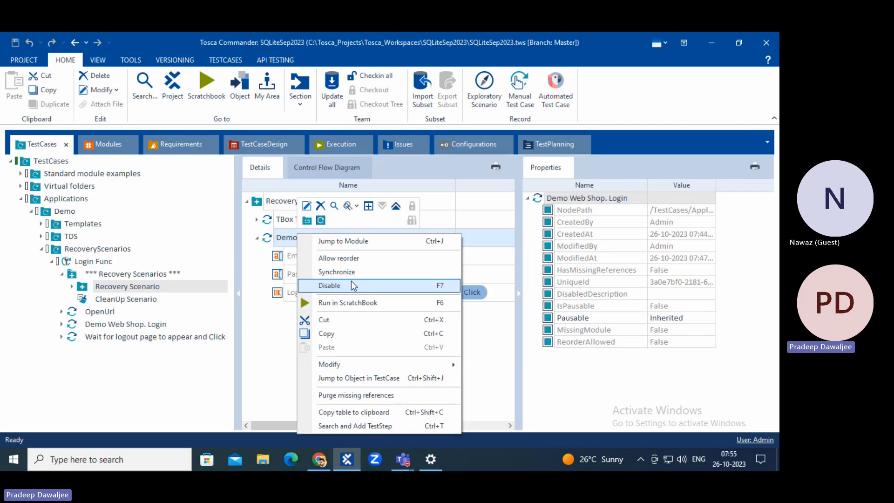
left_click(351, 285)
left_click(339, 258)
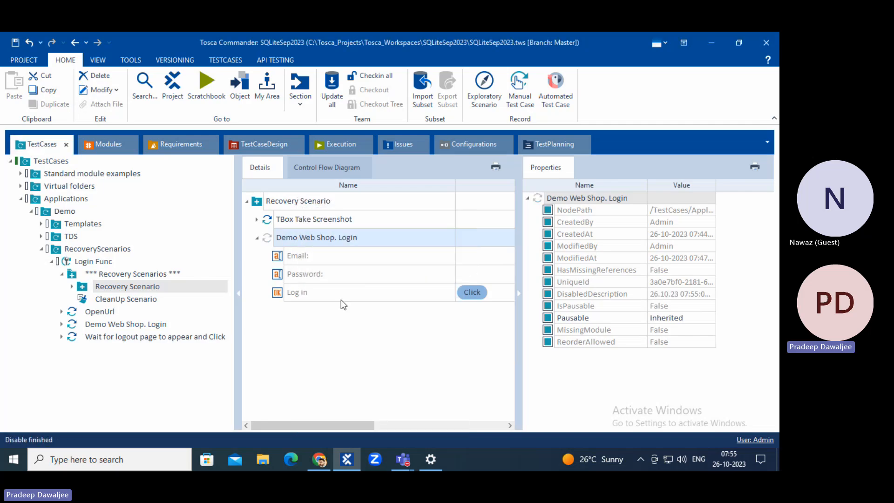
left_click(285, 359)
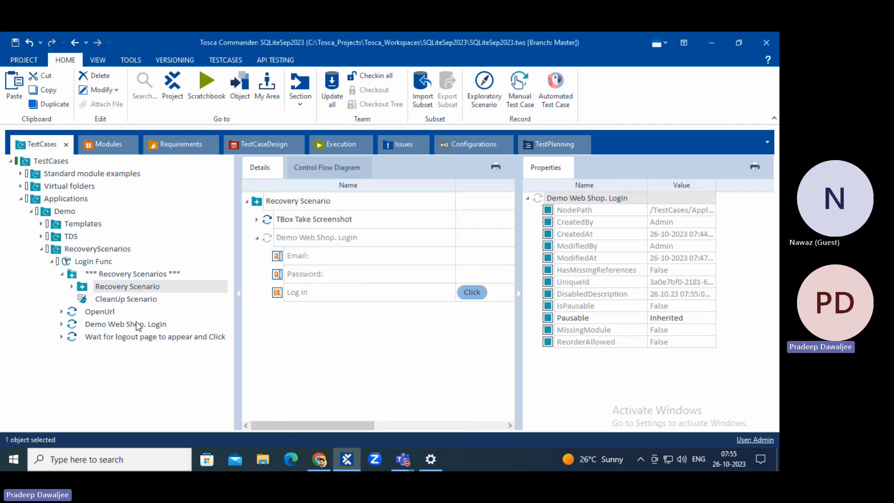
Copy the third Log out and Shopping cart (4) rows from the logout test step.
left_click(106, 336)
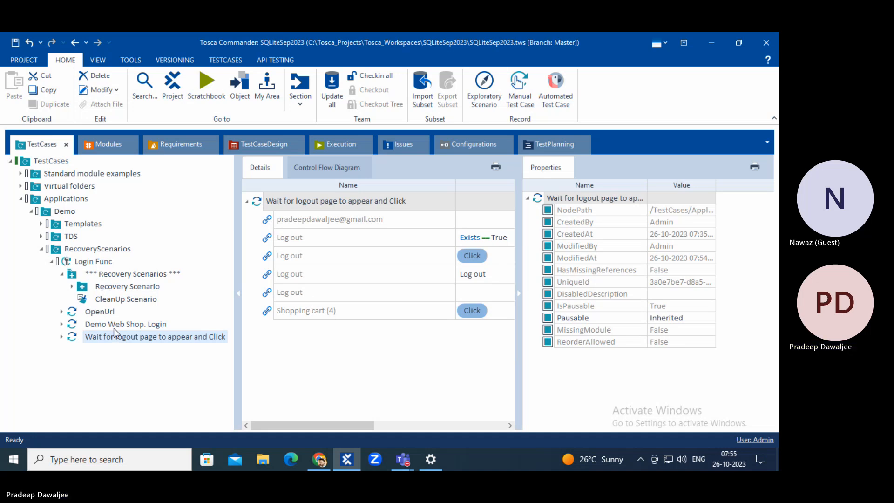
left_click(302, 277)
left_click(305, 311, "ctrl")
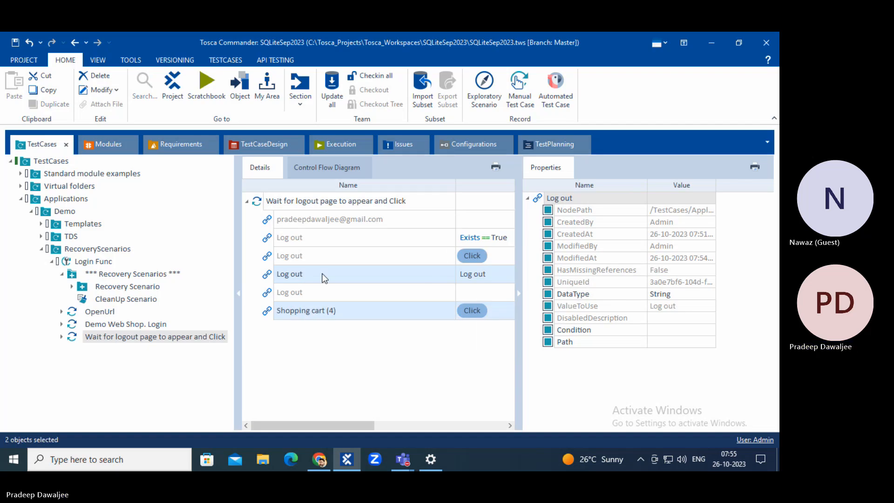
right_click(325, 274)
left_click(346, 320)
View the Demo Web Shop. Login test step with its Value, ActionMode and DataType columns.
left_click(340, 367)
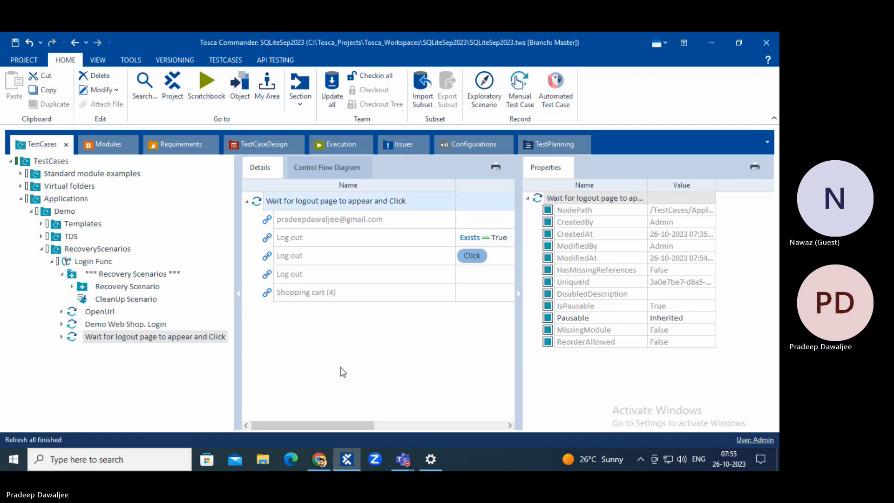
left_click(136, 334)
left_click(136, 328)
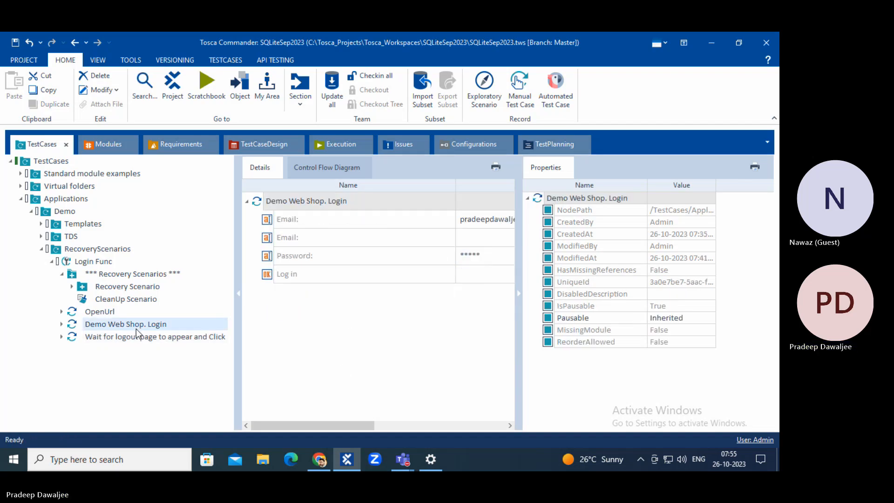
left_click(520, 297)
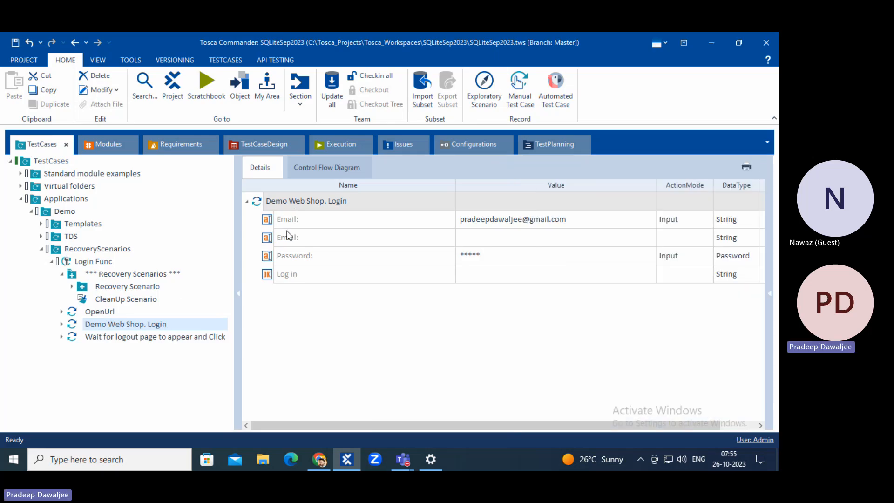
Compare the logout step's Log out wait row with the Recovery Scenario's TBox Take Screenshot step.
left_click(134, 337)
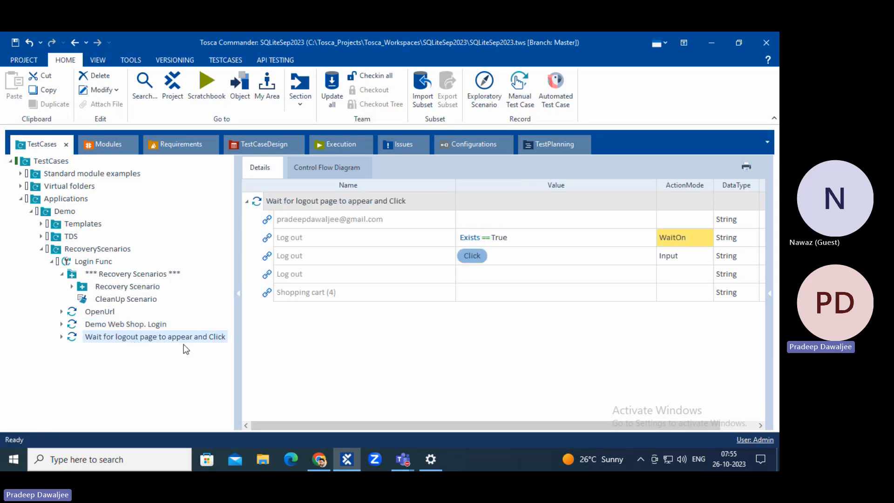
left_click(144, 287)
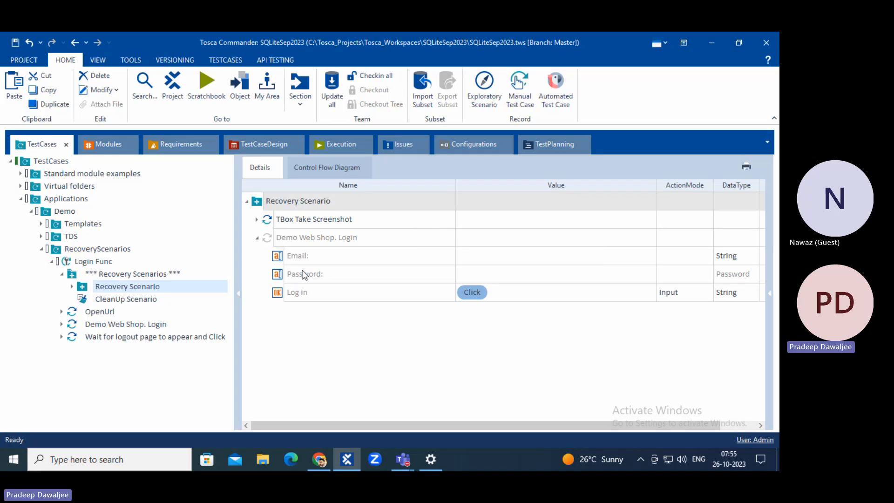
left_click(100, 338)
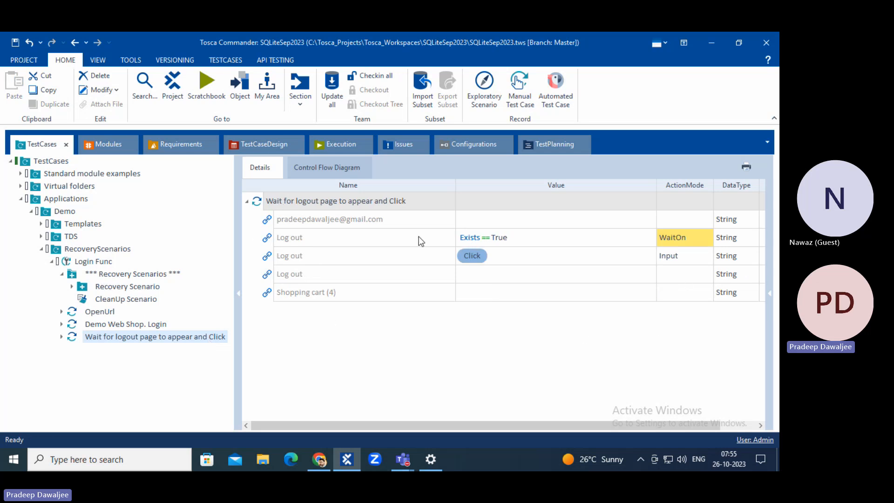
left_click(360, 238)
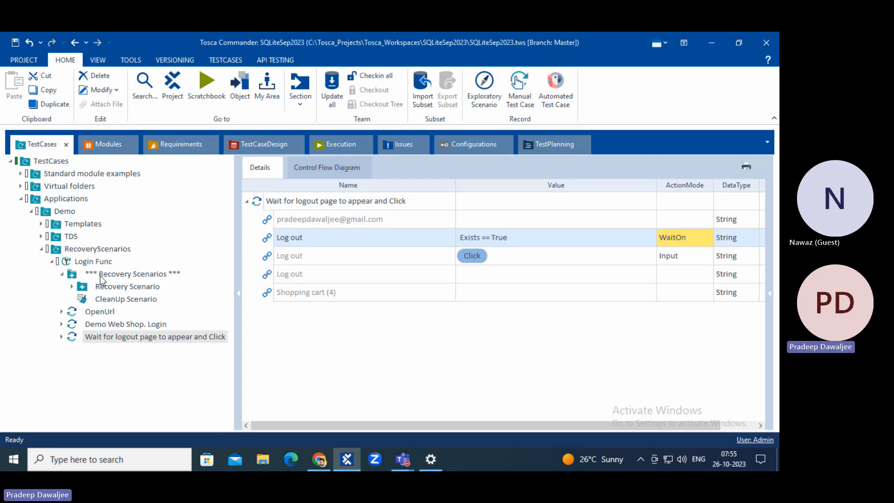
left_click(112, 286)
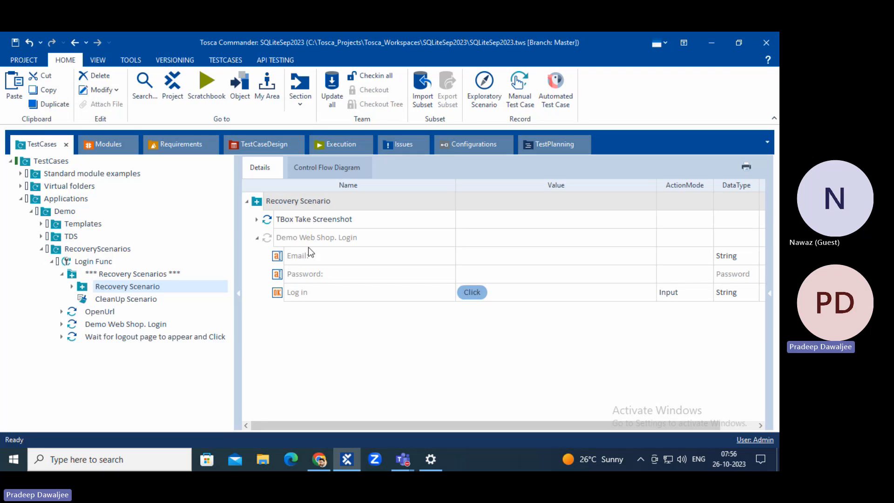
left_click(306, 222)
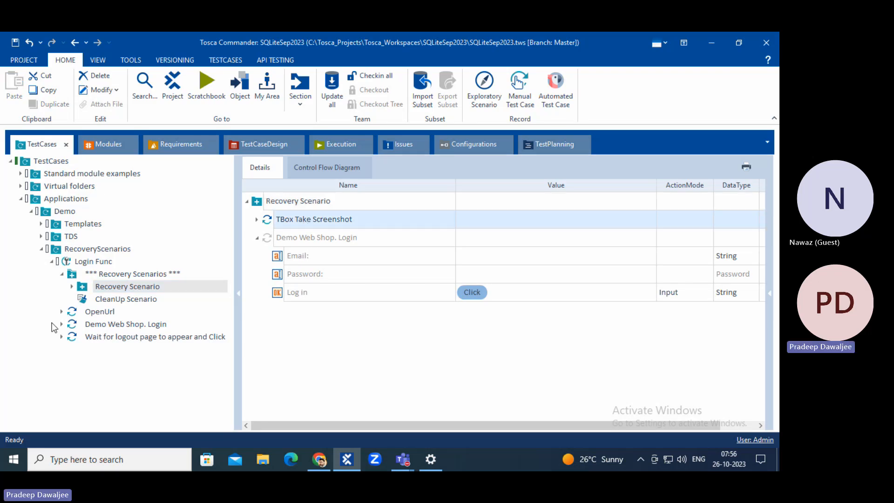
left_click(112, 337)
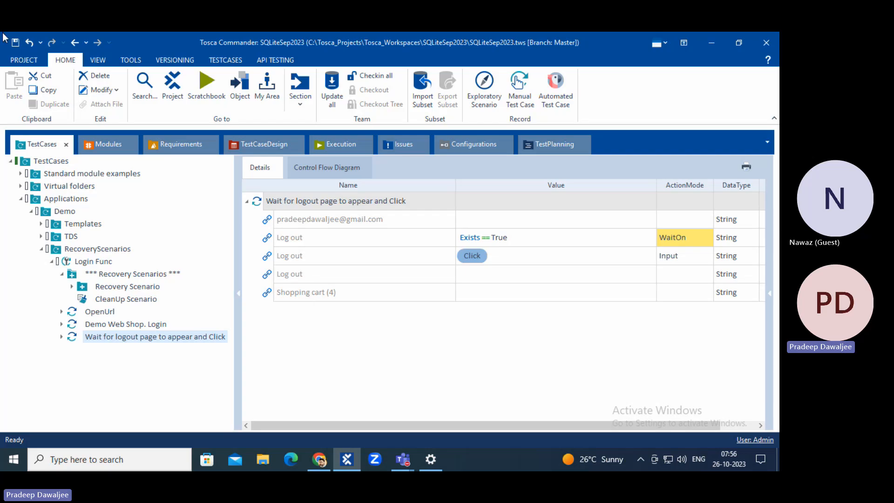
Open the TBox Recovery settings and show the choices for On dialog failure.
left_click(25, 60)
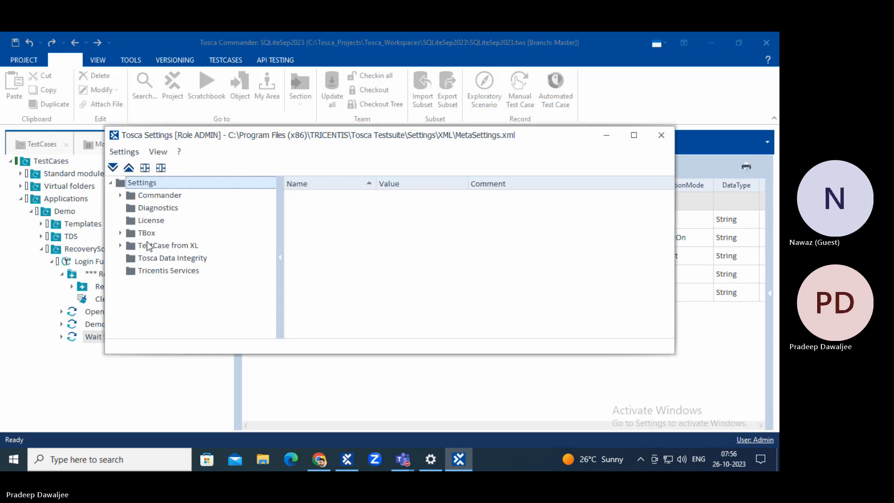
left_click(120, 233)
scroll(177, 242, "down", 2)
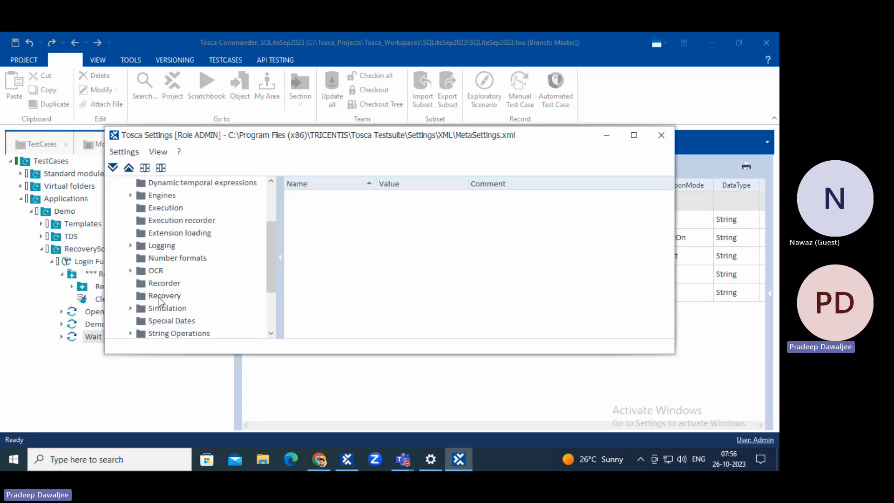
left_click(155, 298)
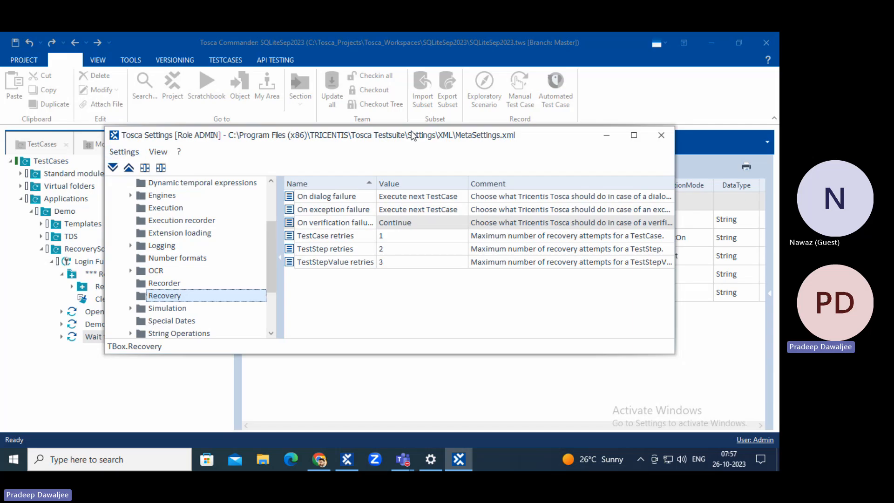
left_click(424, 200)
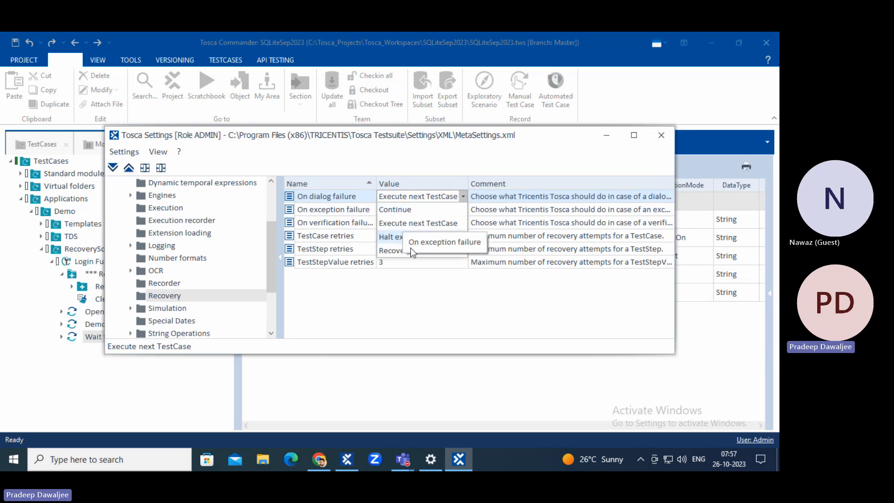
Set both On dialog failure and On exception failure to Recover.
left_click(391, 254)
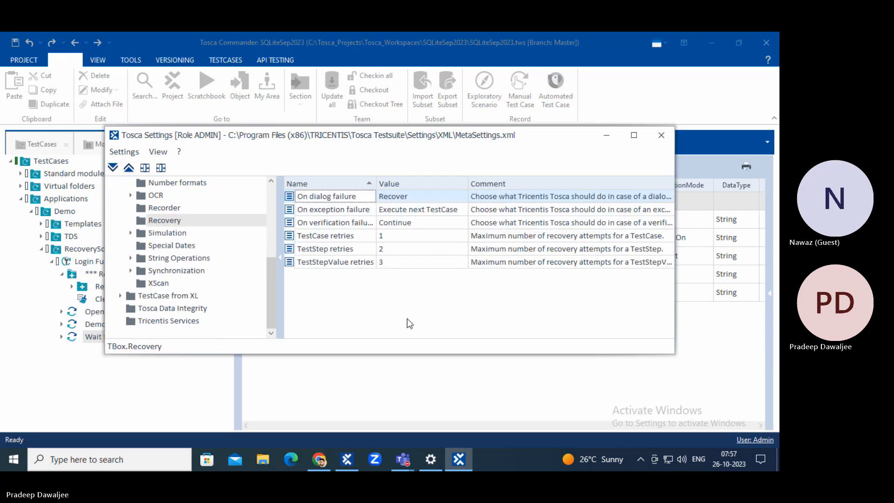
left_click(329, 214)
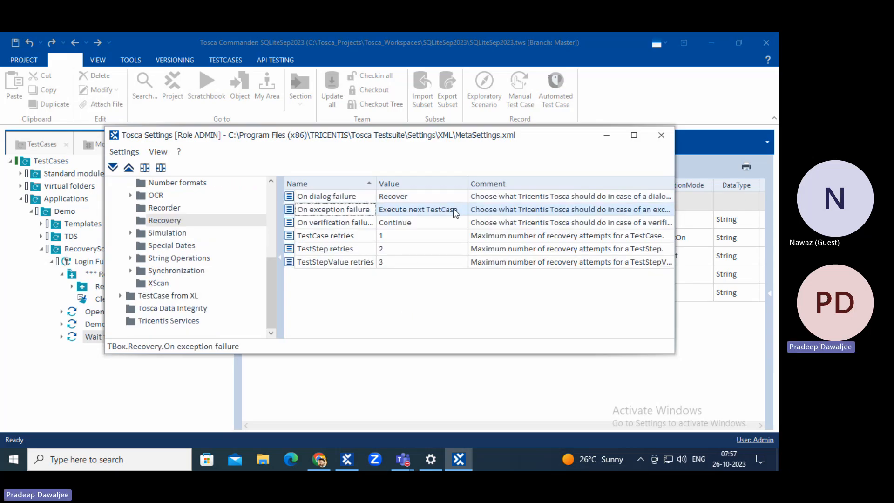
left_click(419, 209)
left_click(399, 263)
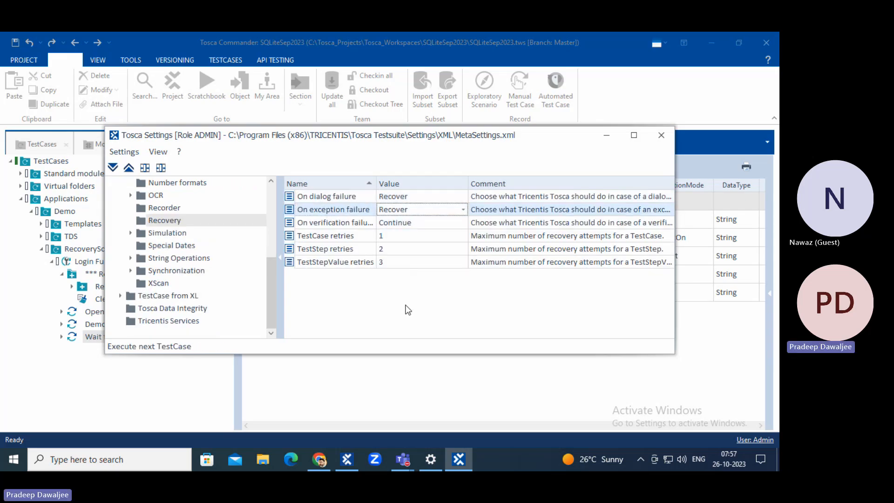
Keep On verification failure at Continue and review retries of 1, 2 and 3.
left_click(333, 222)
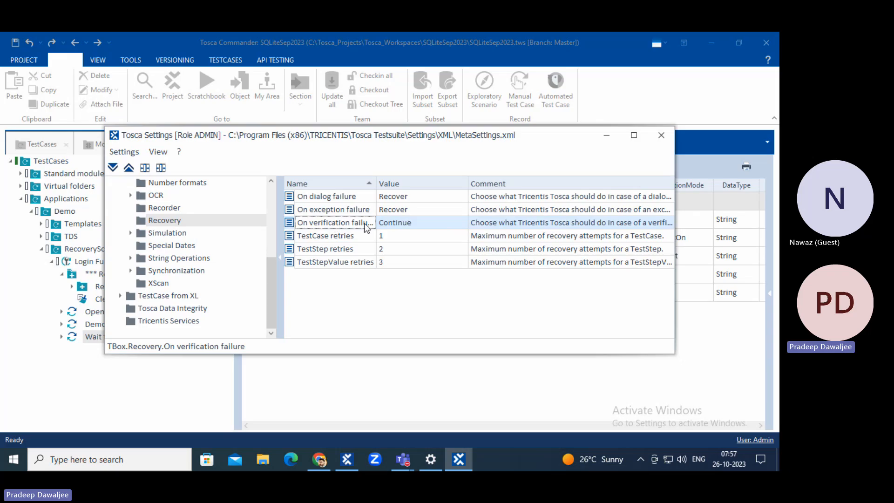
left_click(395, 223)
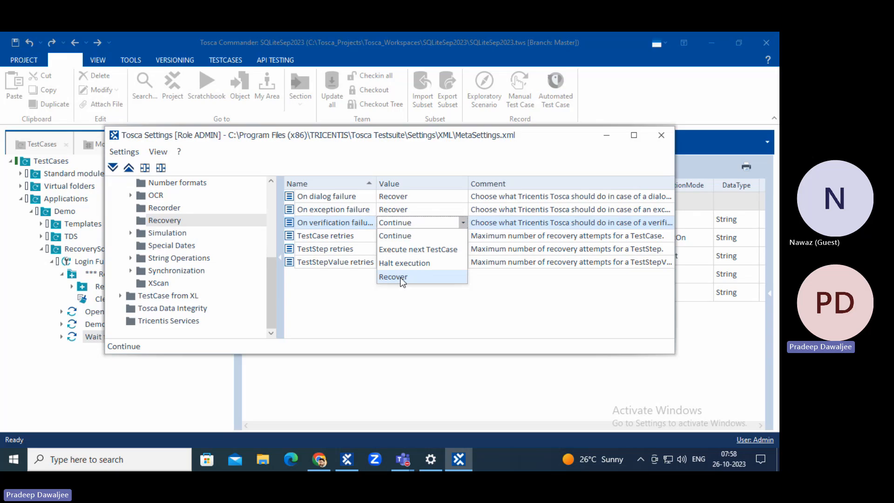
left_click(395, 236)
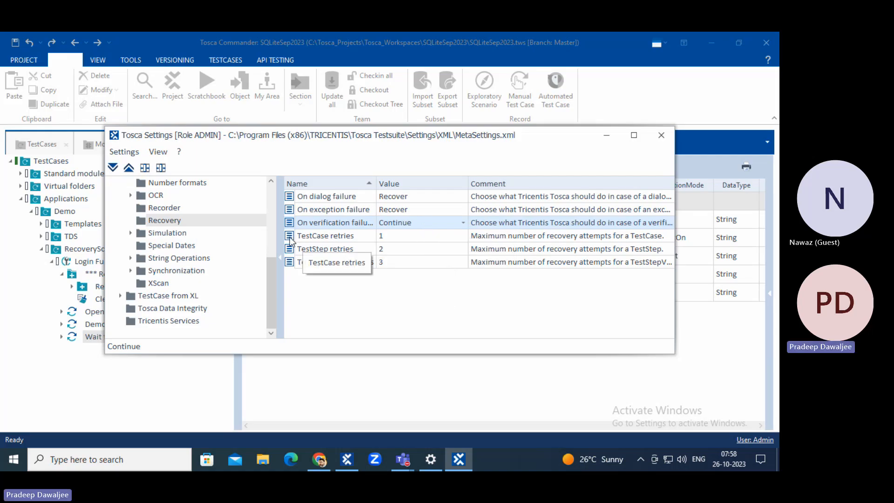
left_click(337, 236)
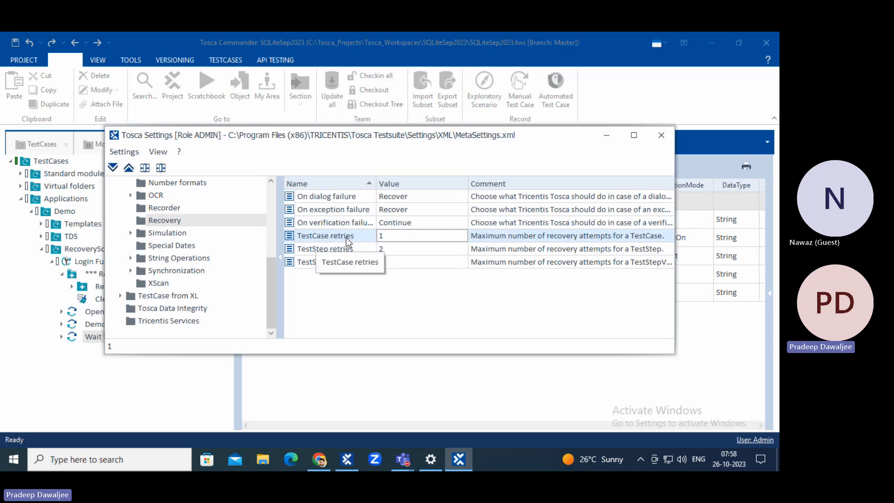
left_click(366, 249)
left_click(358, 264)
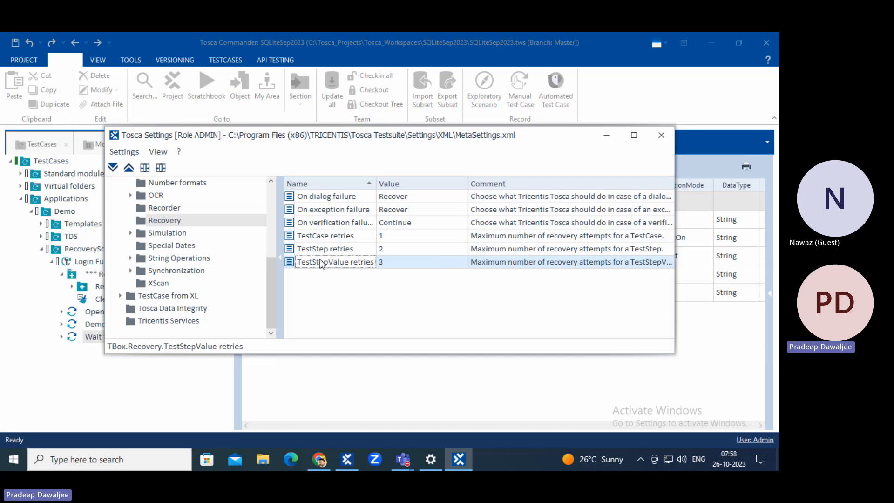
Change TestCase retries to 2, then set it back to 1.
left_click(400, 236)
key("BackSpace")
type("2")
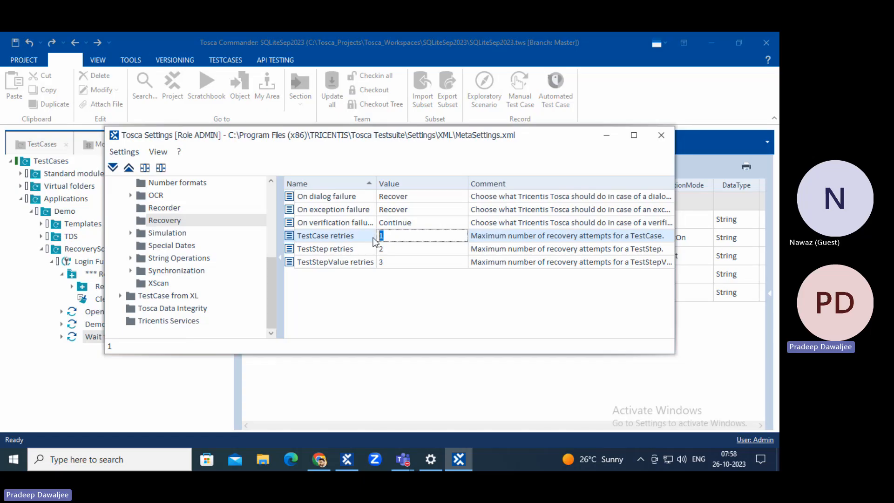
left_click(382, 304)
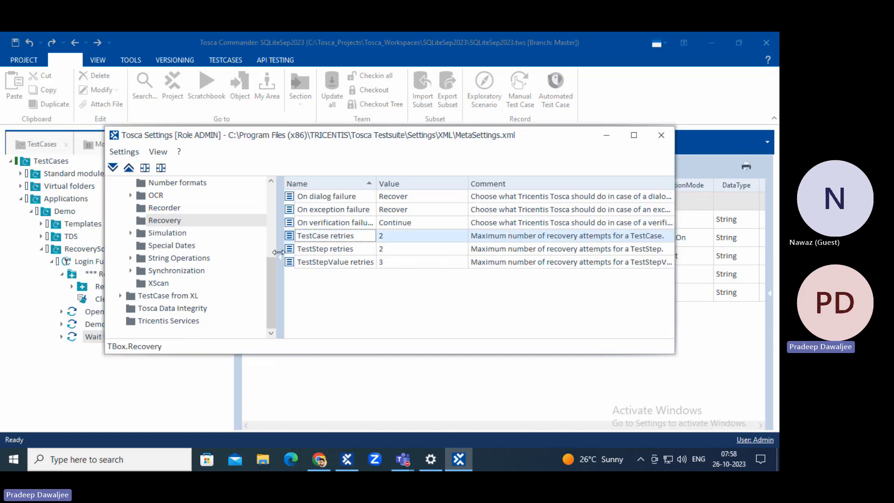
left_click(401, 238)
left_click_drag(402, 238, 373, 235)
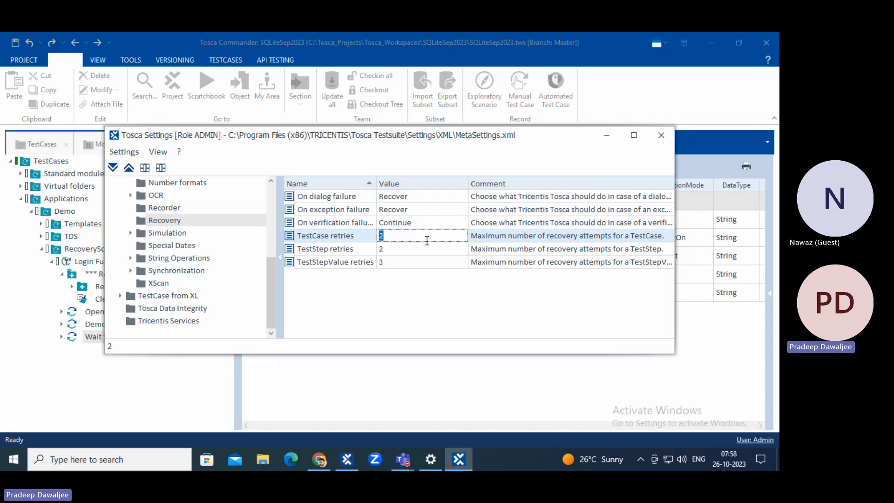
type("1")
left_click(422, 309)
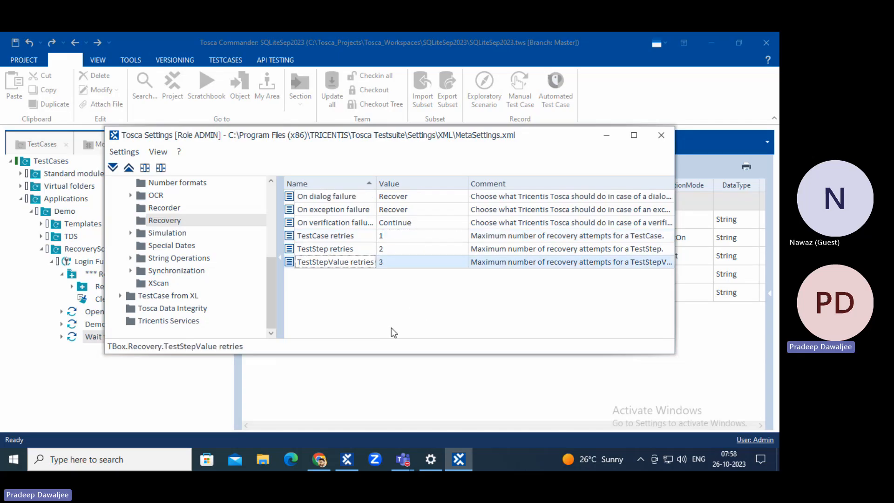
Check TestStepValue retries is 3, leave On dialog failure at Recover, and close Settings.
left_click(320, 251)
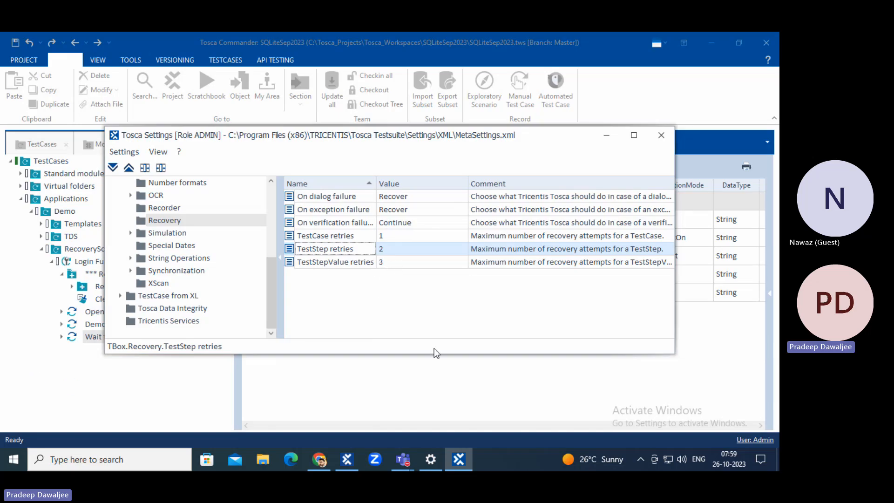
left_click(399, 265)
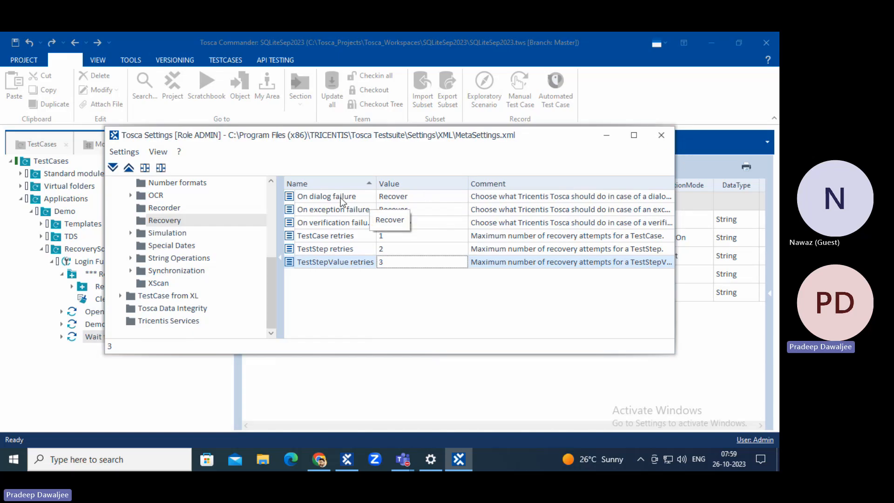
left_click(403, 200)
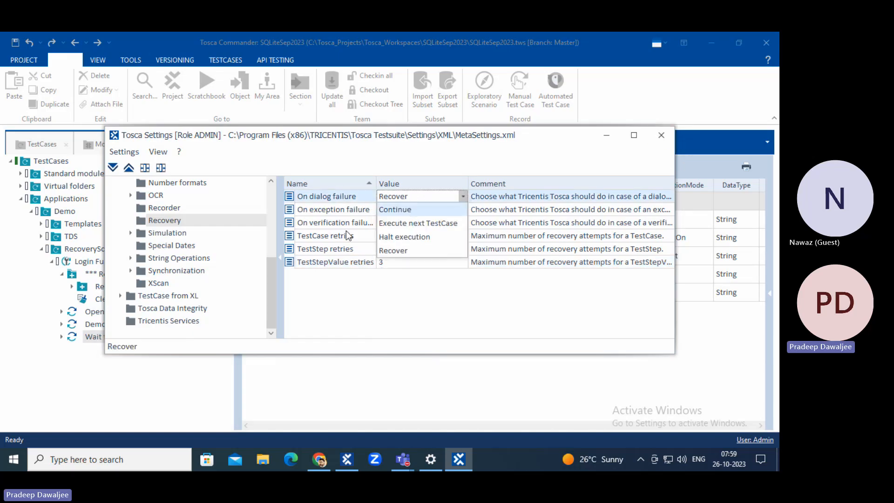
left_click(350, 310)
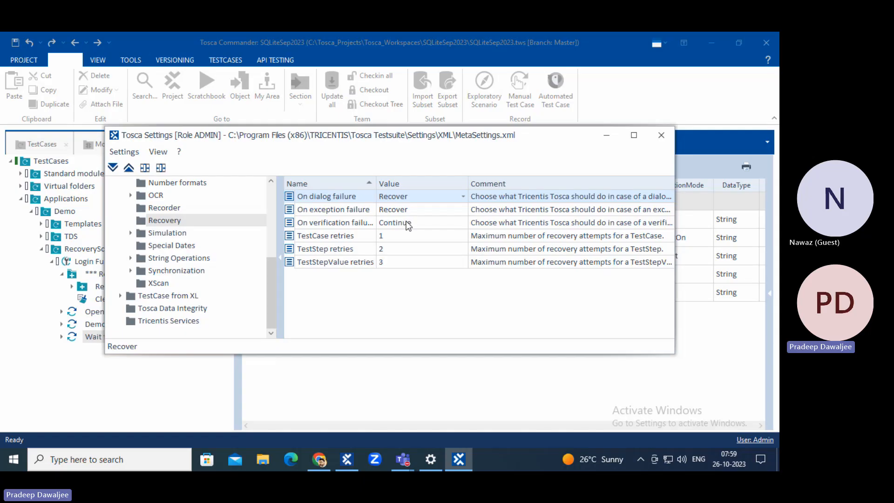
left_click(656, 135)
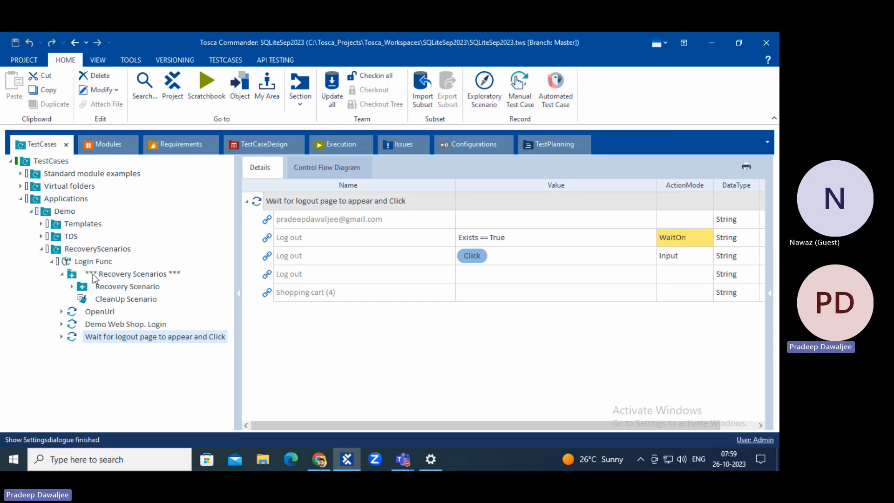
Close the Demo Web Shop login tab in the browser and return to Tosca.
left_click(108, 263)
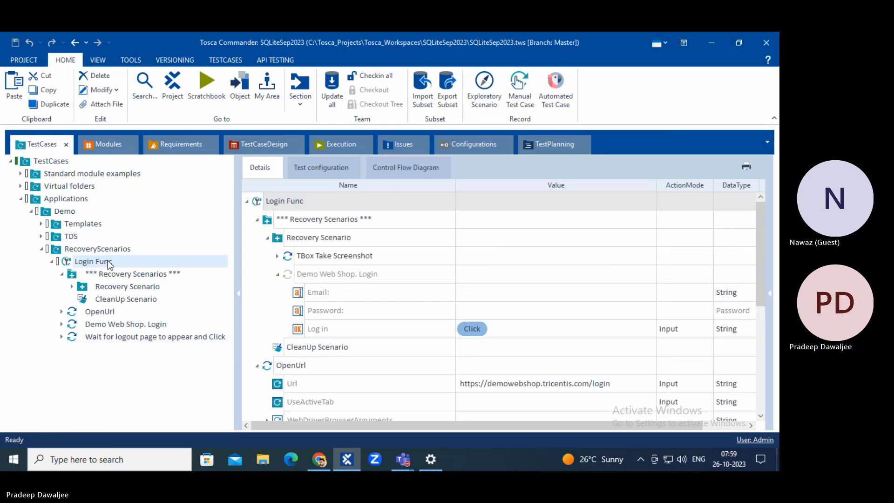
left_click(319, 460)
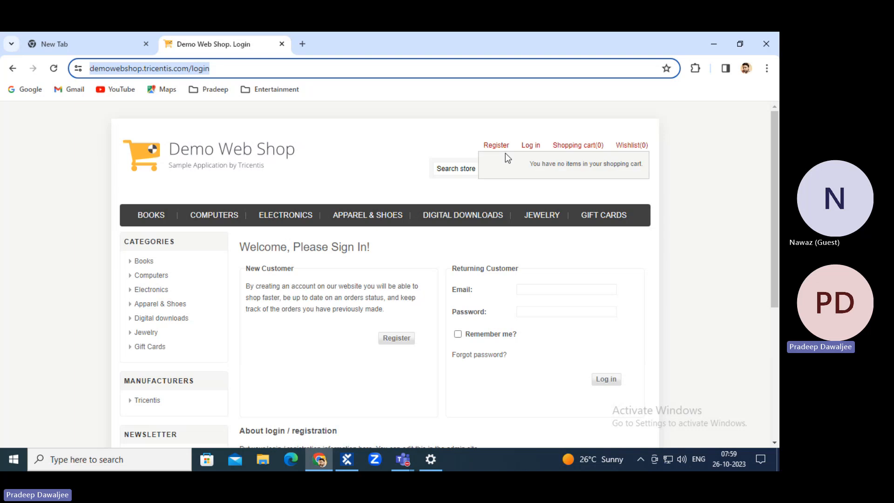
left_click(281, 44)
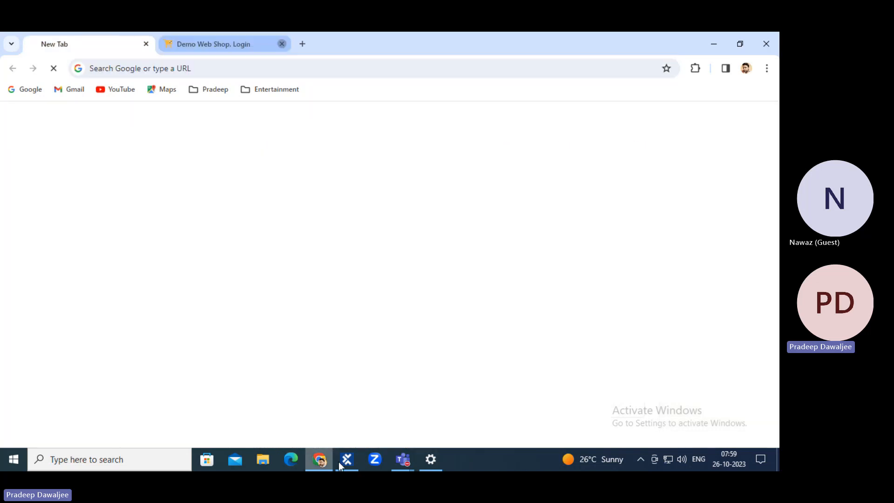
key("alt+Tab")
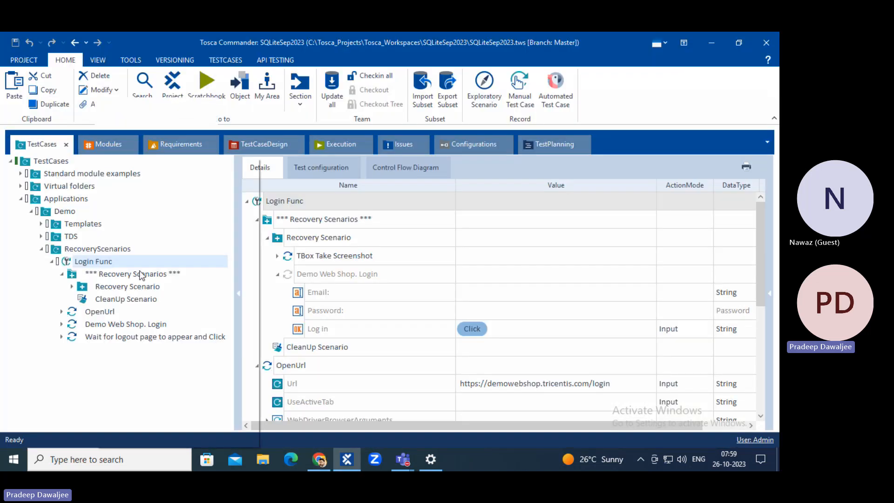
Run Login Func in the ScratchBook, inspect the failed wait-for-logout step, then close ScratchBook.
right_click(96, 263)
left_click(135, 198)
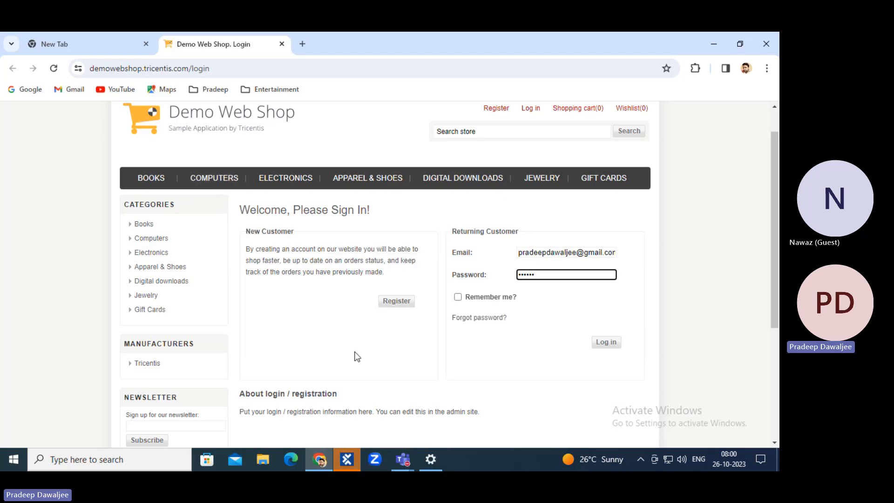
left_click(348, 459)
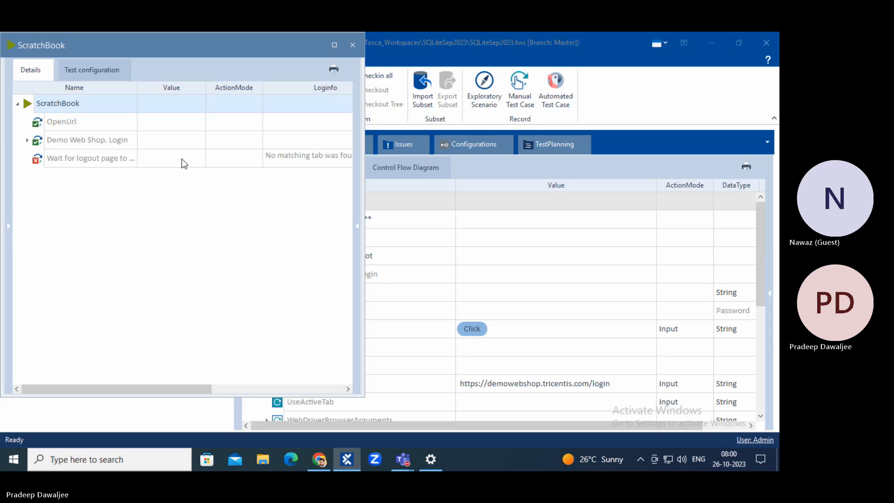
left_click(114, 163)
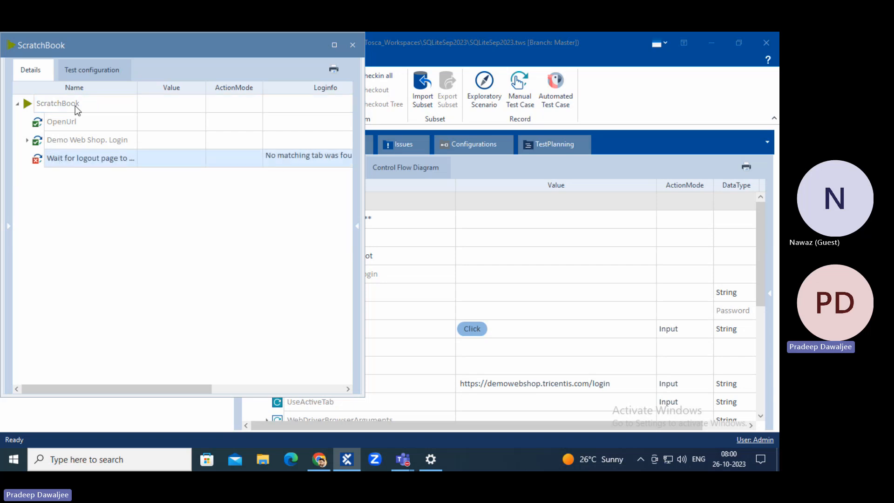
left_click_drag(166, 46, 583, 67)
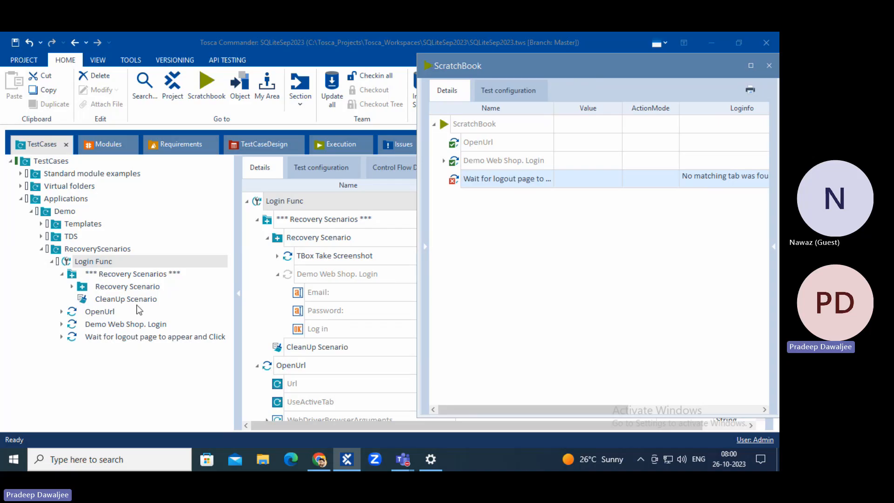
left_click_drag(634, 76, 527, 93)
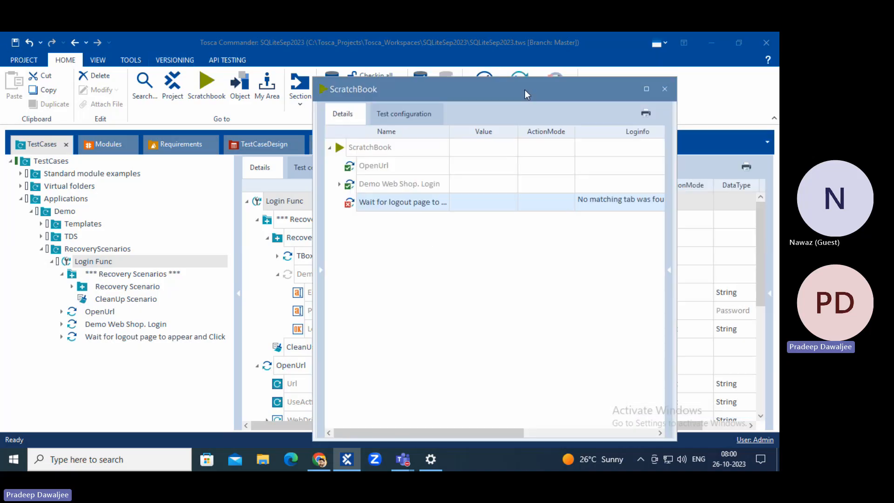
left_click(662, 90)
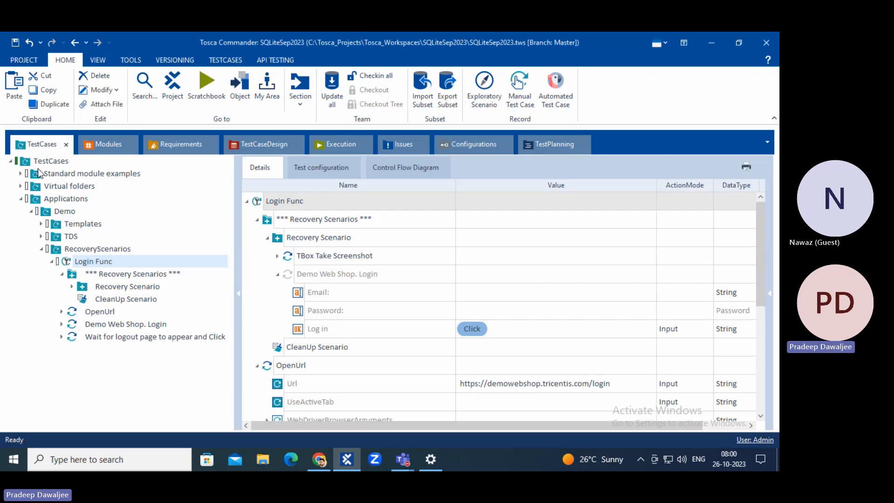
Save the project and drag Login Func into ExecutionLists to create a new execution list.
left_click(15, 43)
left_click(343, 143)
left_click(24, 174)
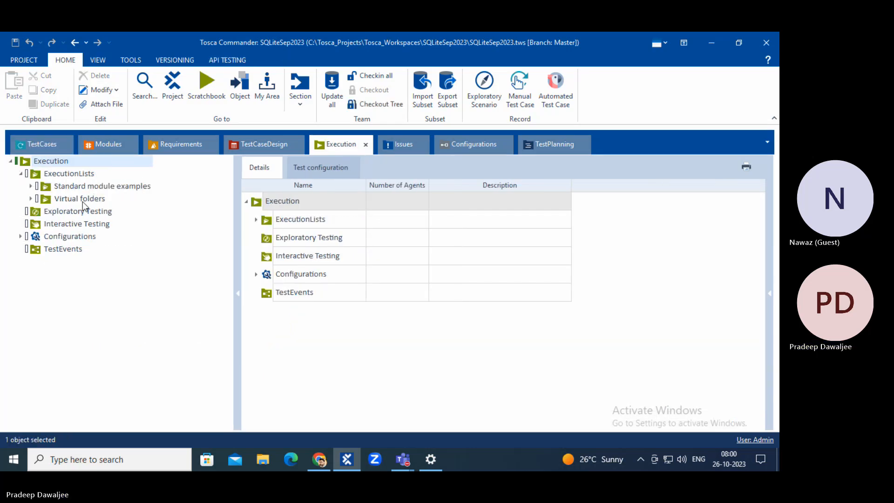
left_click(42, 144)
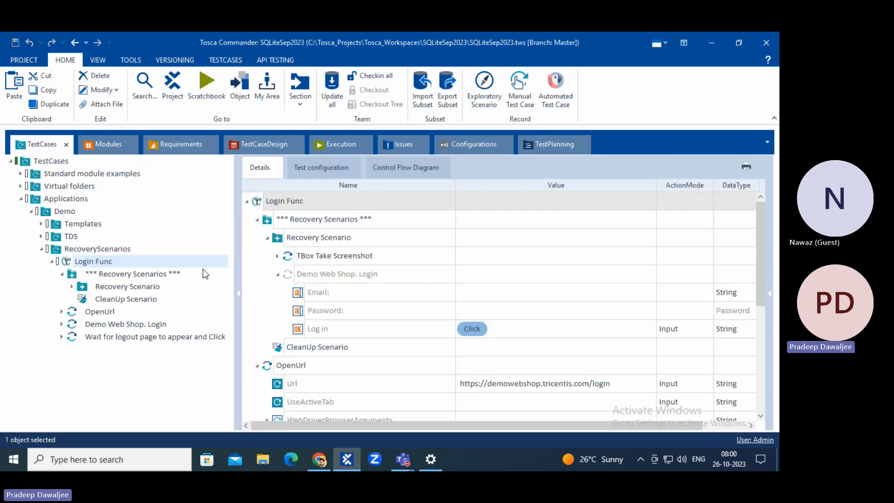
left_click_drag(65, 261, 55, 176)
Rename the new execution list to 'Sample' and select its Login Func test case.
left_click(108, 213)
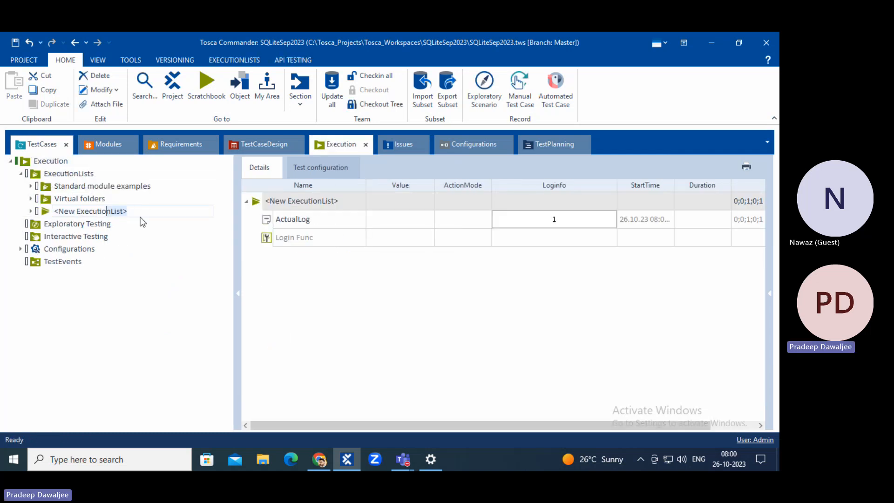
type("Sample")
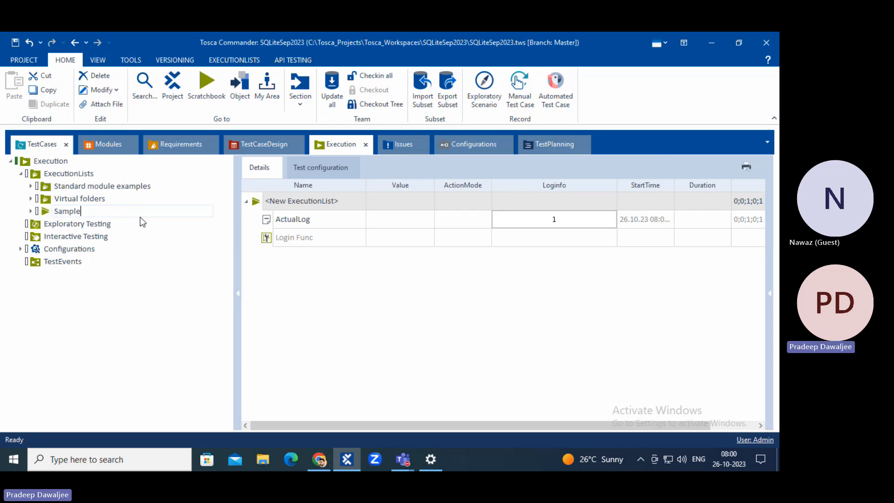
key("Return")
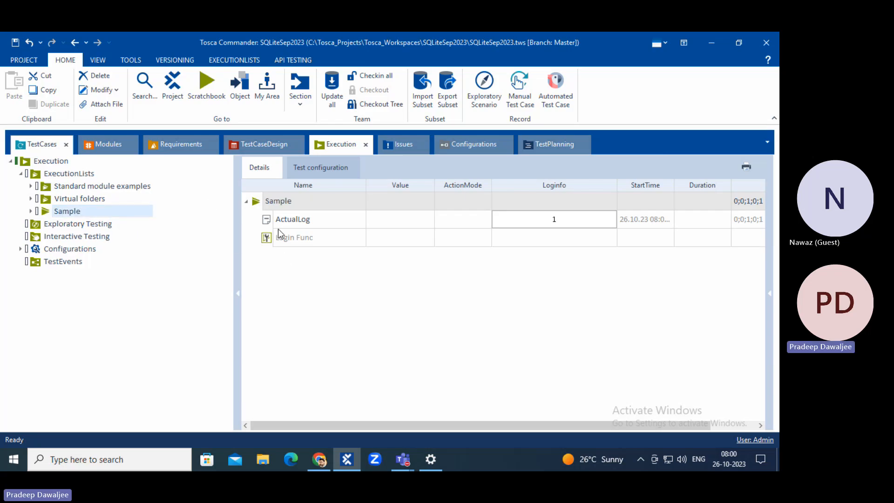
left_click(268, 241)
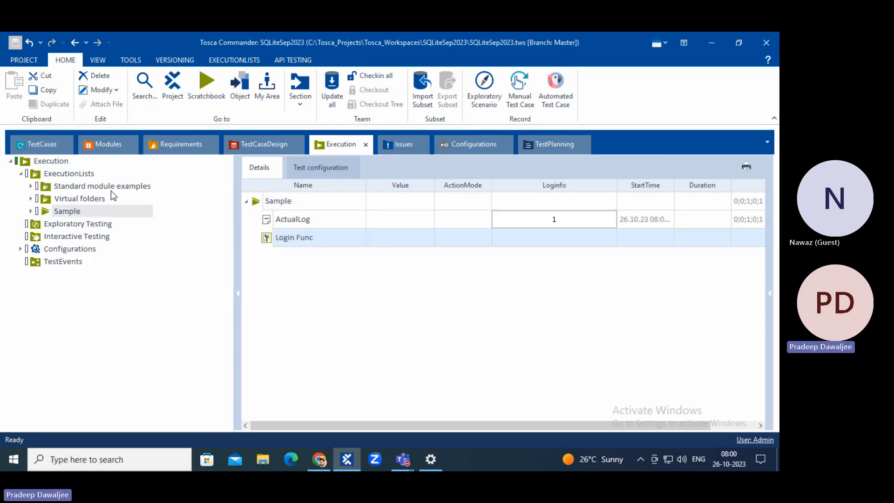
right_click(267, 239)
Run Login Func from the Sample execution list.
left_click(291, 298)
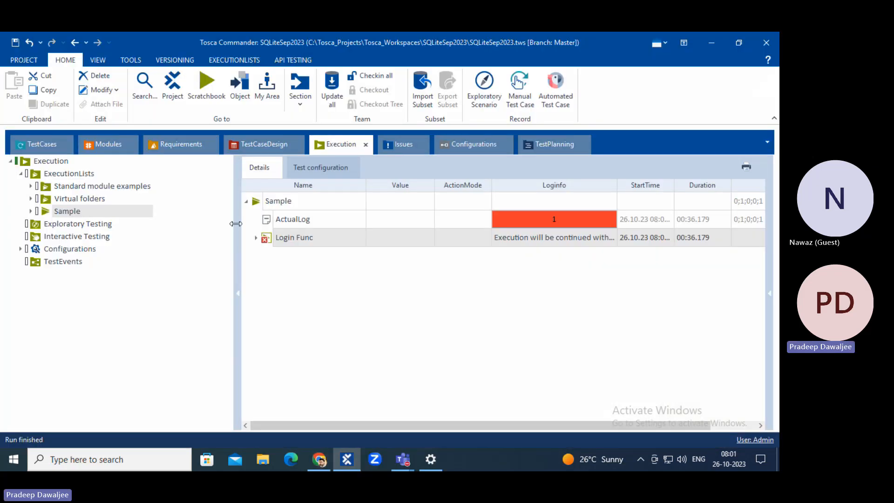
Expand the 26.10.23 08:01:01 run and view the first Recovery Scenario's screenshot enlarged.
left_click(256, 238)
left_click(266, 256)
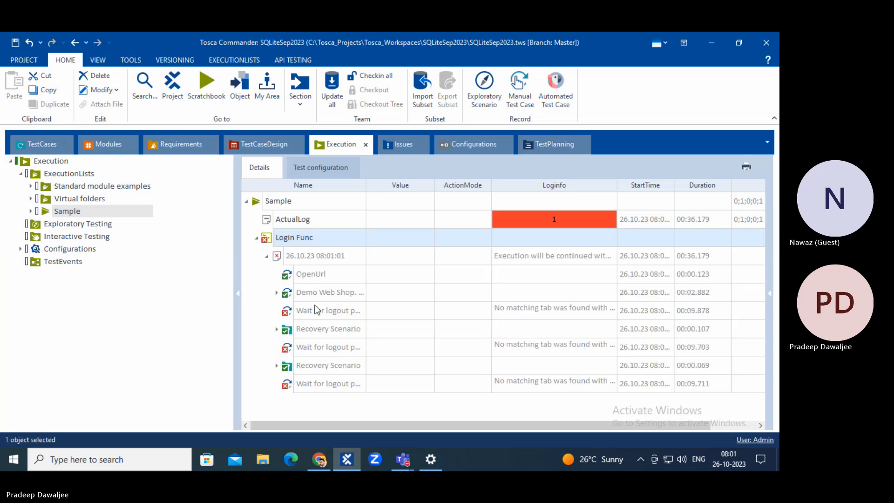
left_click(309, 312)
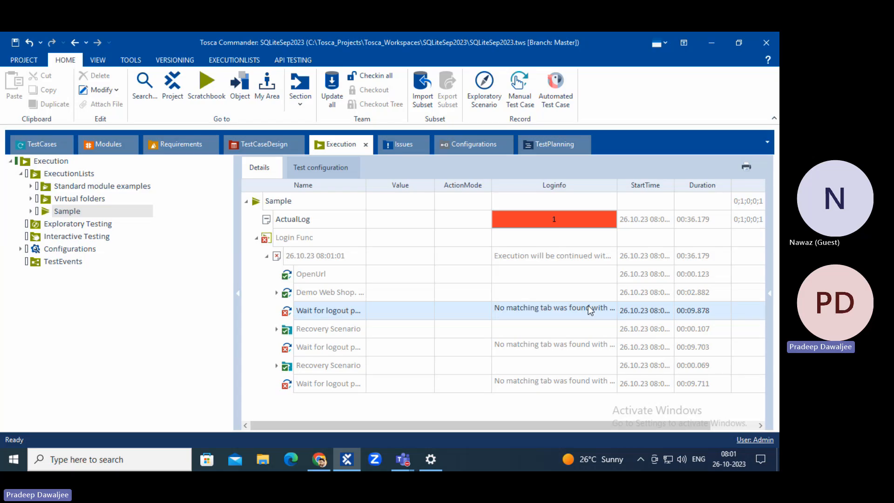
left_click(353, 335)
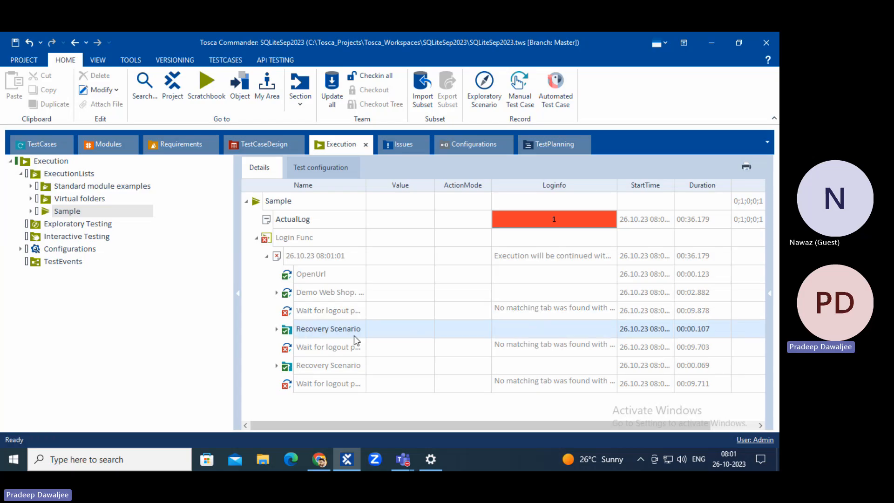
left_click(276, 329)
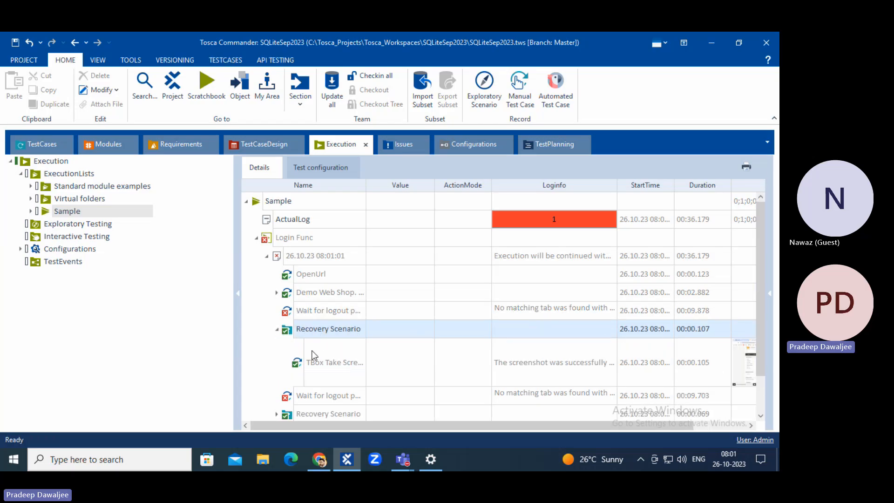
left_click(314, 364)
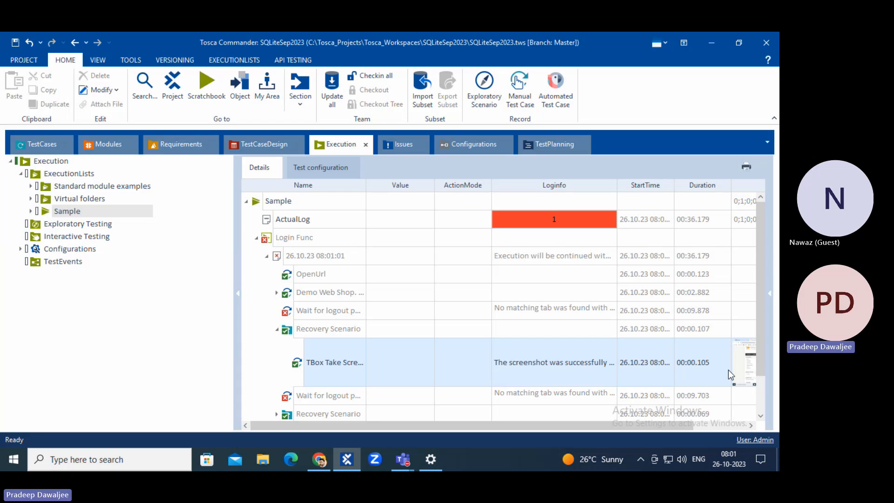
left_click_drag(670, 426, 733, 421)
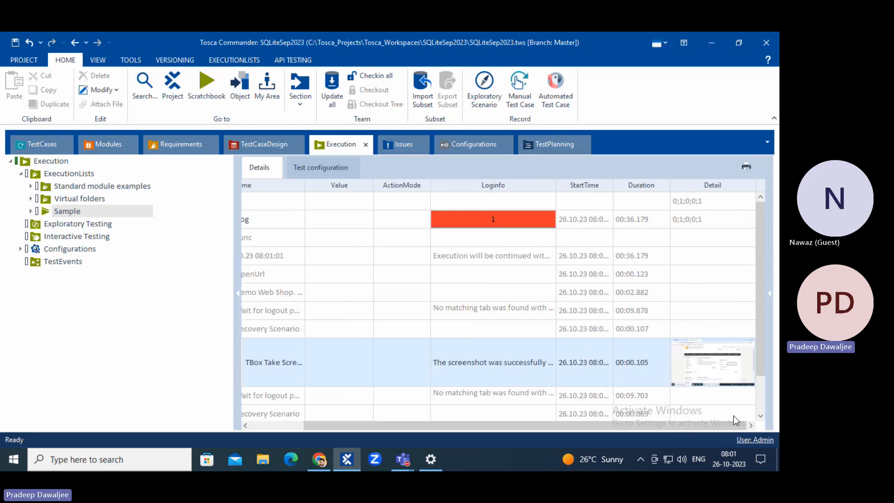
left_click(722, 366)
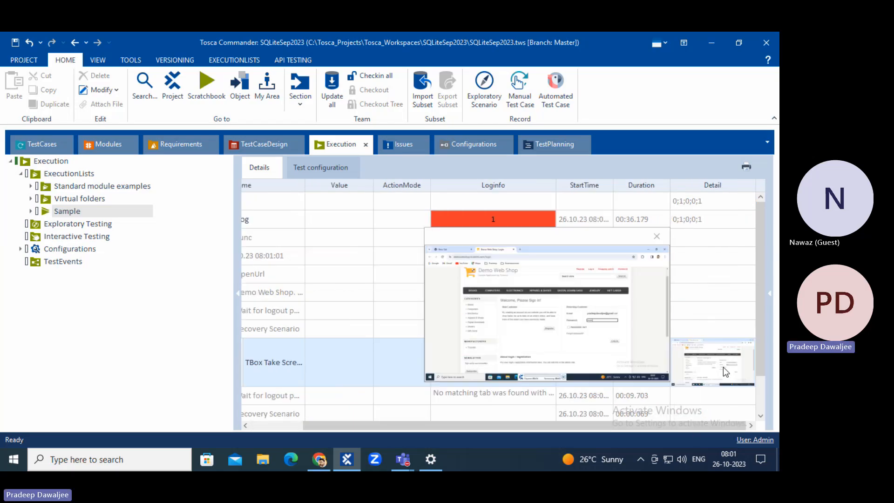
left_click_drag(423, 225, 145, 102)
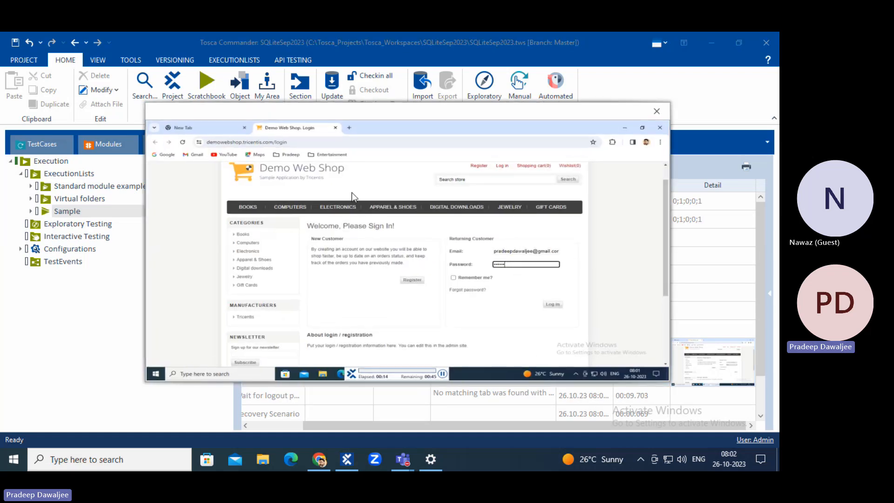
left_click(656, 112)
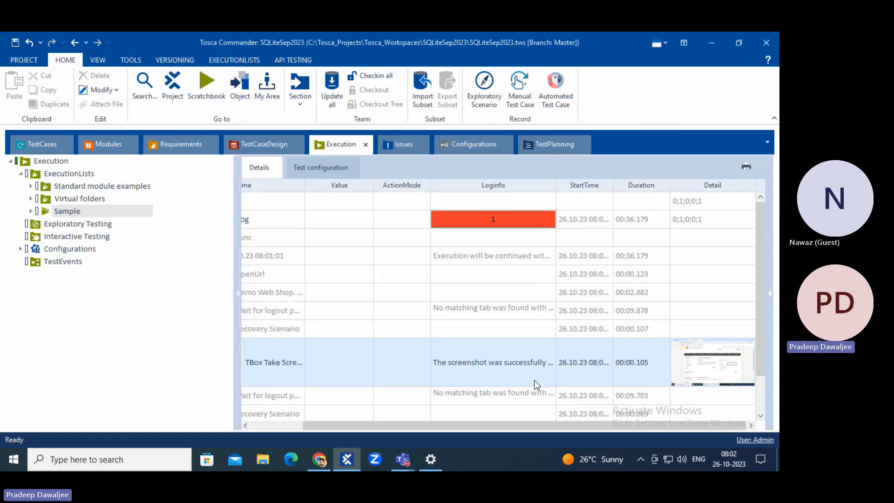
left_click_drag(335, 425, 264, 426)
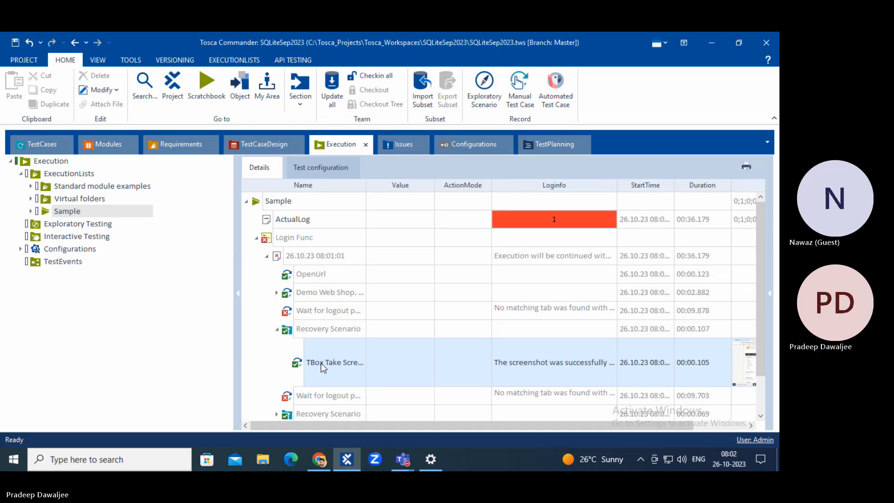
scroll(320, 362, "down", 1)
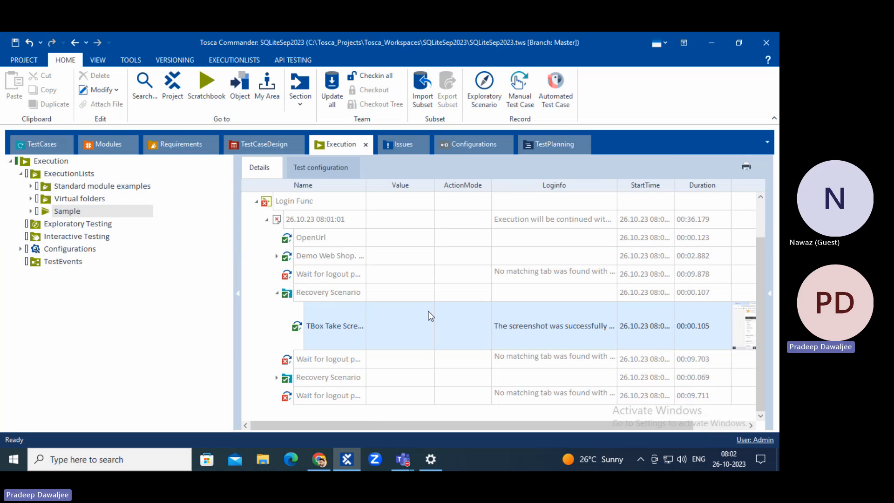
Expand the second Recovery Scenario to show its screenshot step after the failed logout wait.
left_click(298, 292)
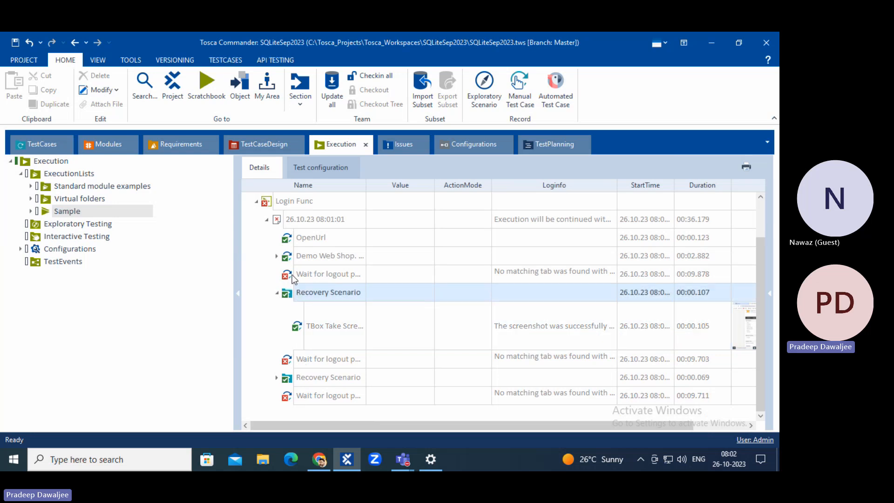
left_click(288, 361)
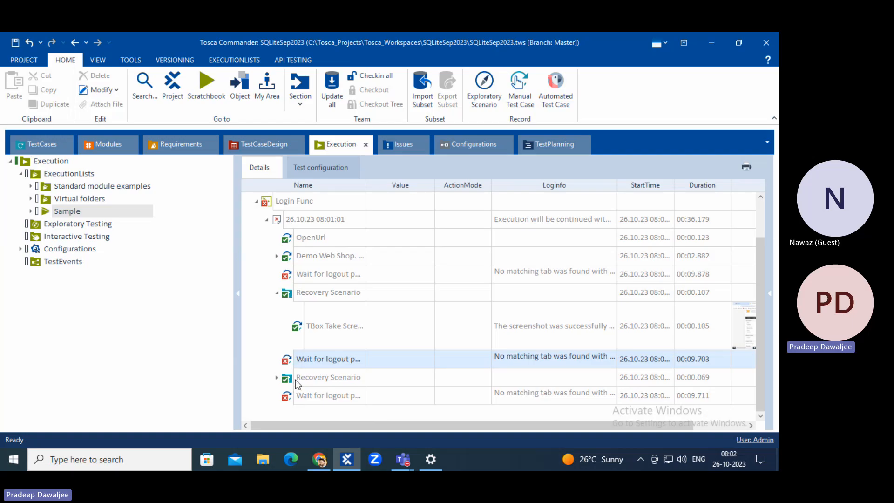
left_click(282, 378)
left_click(278, 379)
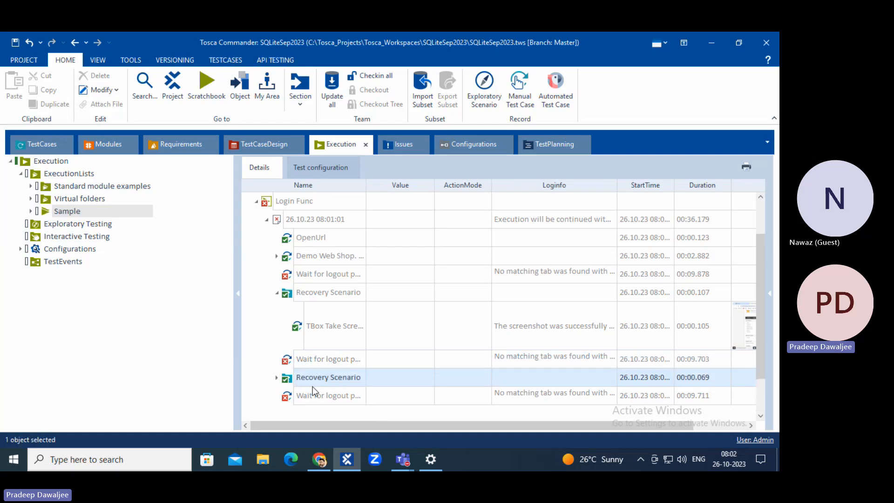
left_click(315, 402)
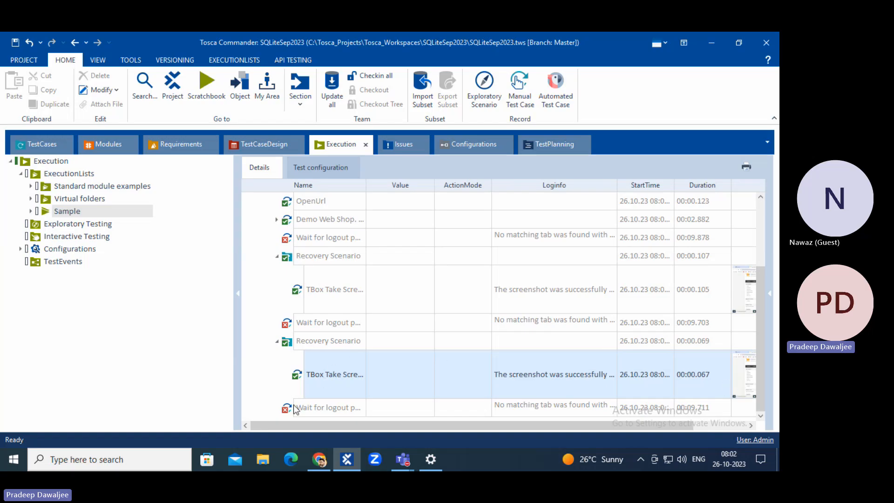
left_click(326, 409)
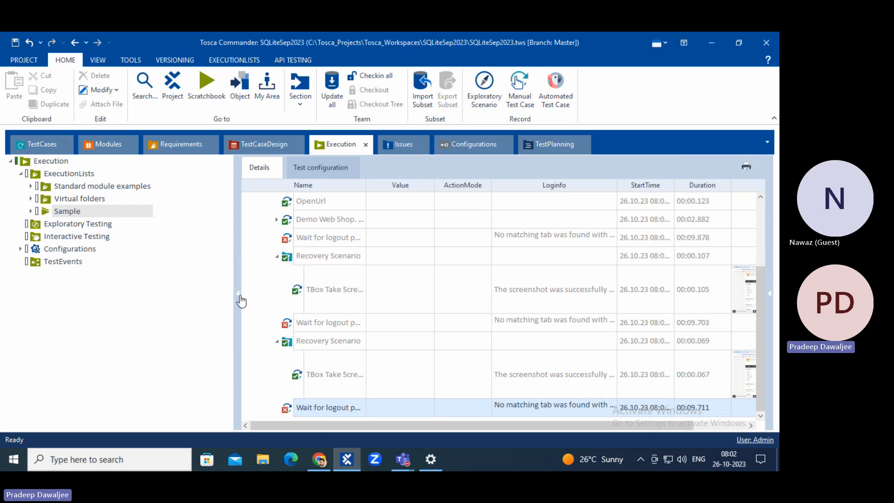
Save the project with Ctrl+S and compare the two Recovery Scenario results.
key("ctrl+s")
left_click(287, 259)
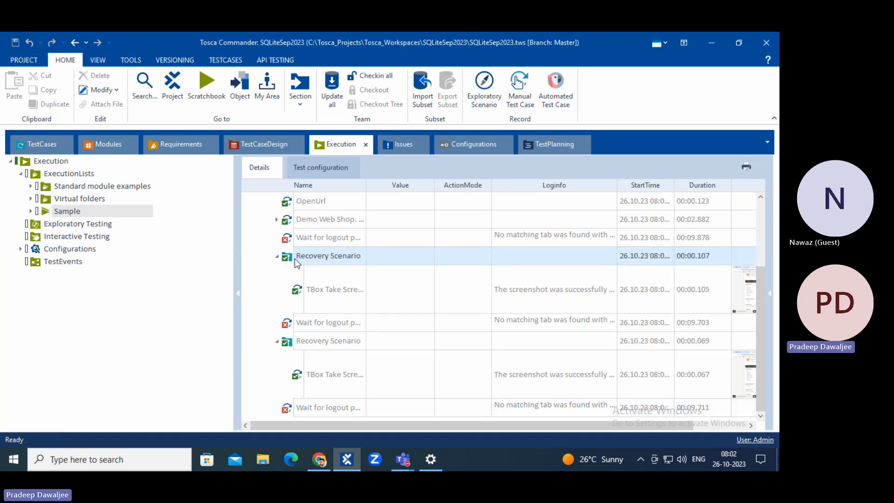
left_click(309, 337)
left_click(325, 258)
left_click(336, 340)
left_click(317, 257)
Add a CloseBrowser test step to the CleanUp Scenario.
left_click(40, 149)
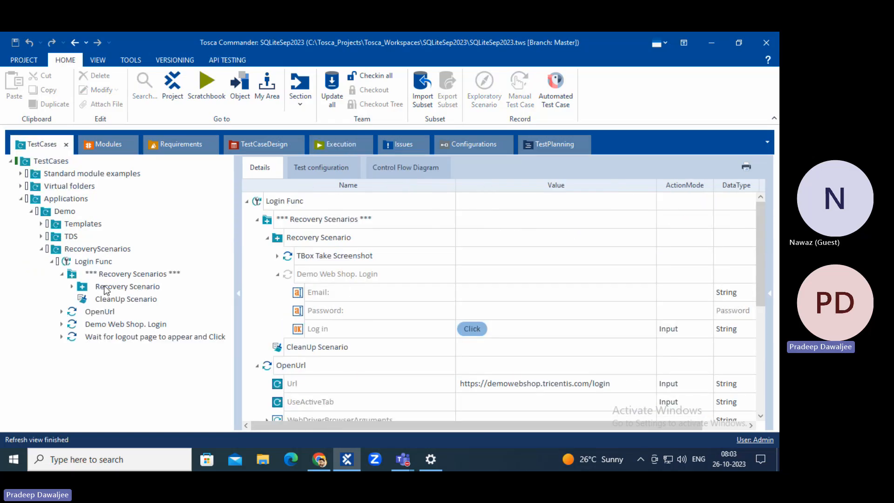
left_click(119, 302)
right_click(265, 201)
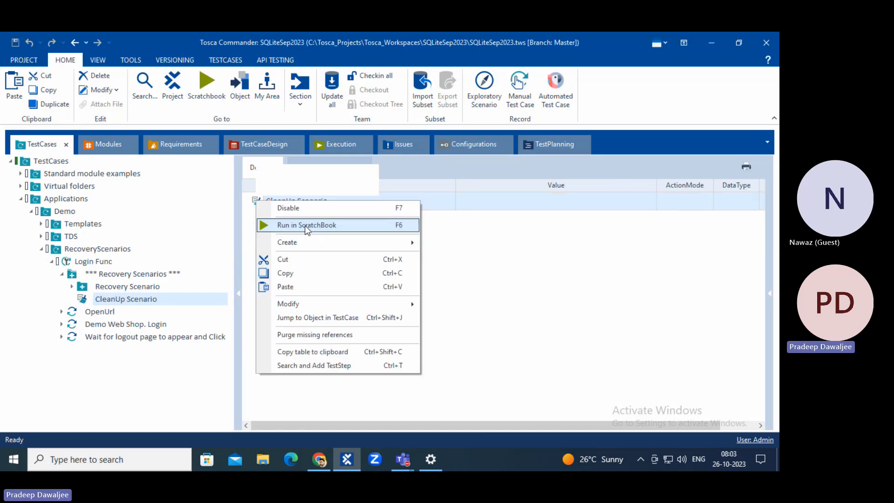
left_click(298, 365)
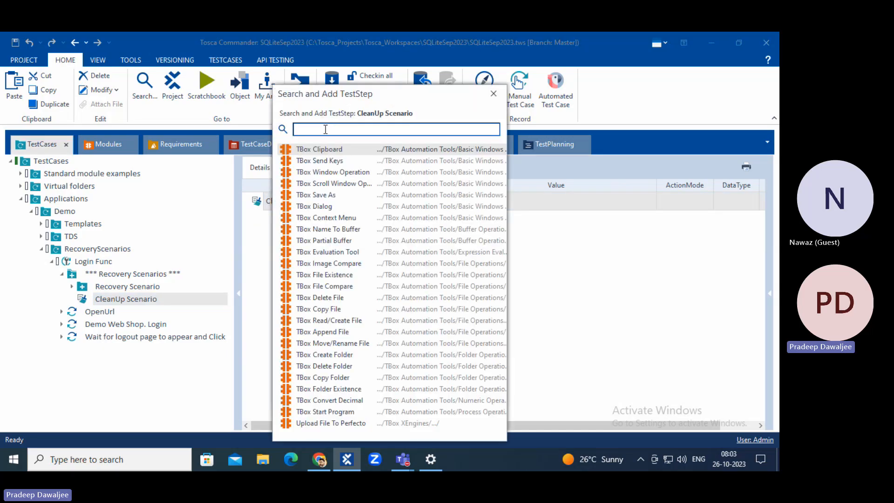
type("close")
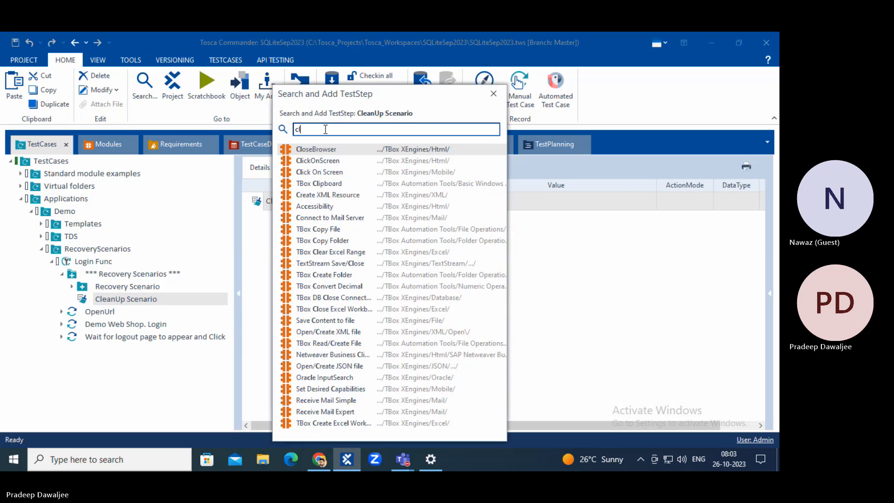
key("Down")
key("Down")
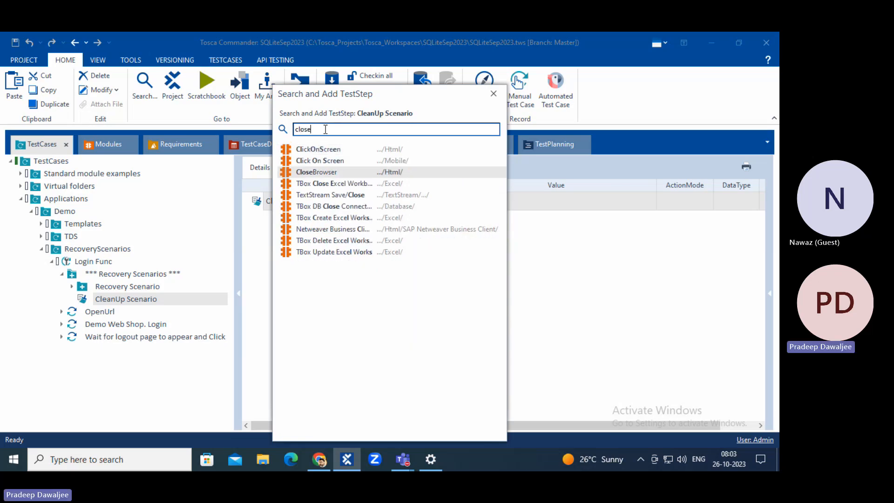
key("Return")
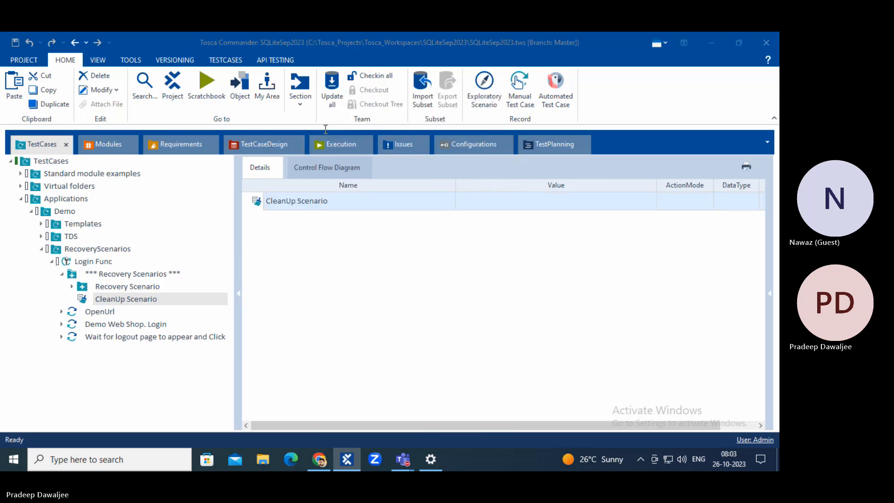
Set the CloseBrowser step's Title value to 'Demo*'.
left_click(322, 460)
left_click(322, 460)
left_click(507, 237)
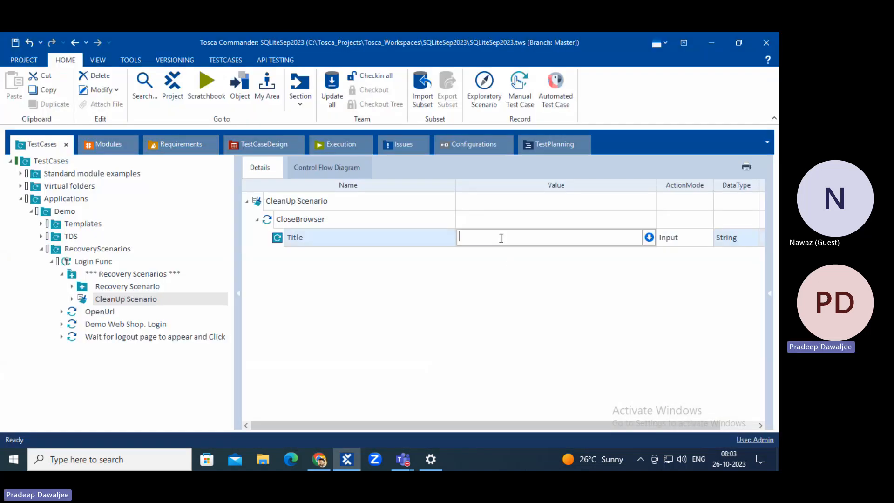
type("Demo*")
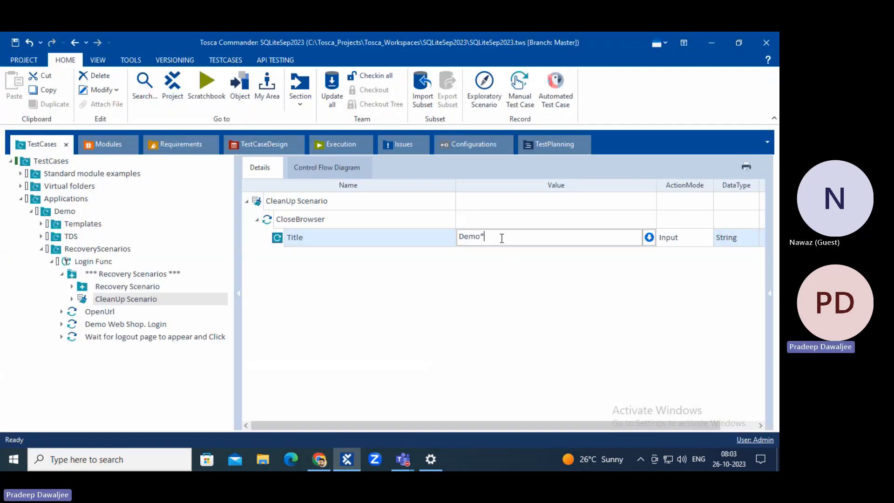
left_click(439, 319)
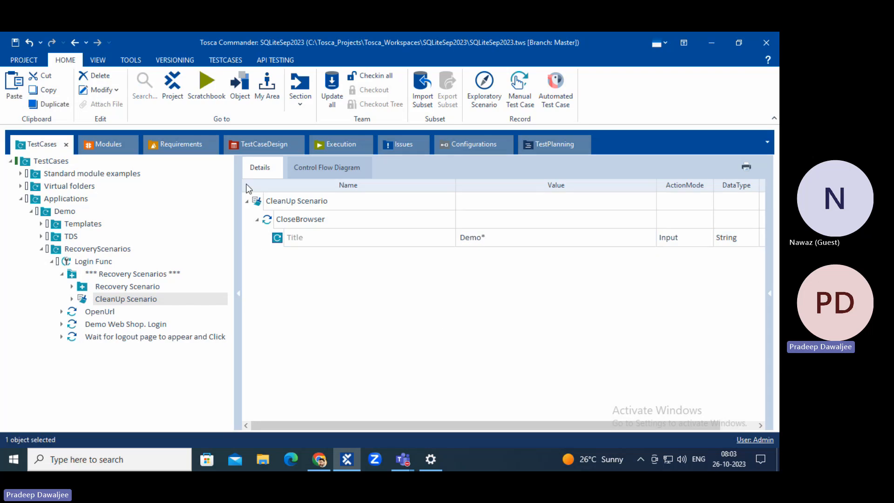
left_click(343, 143)
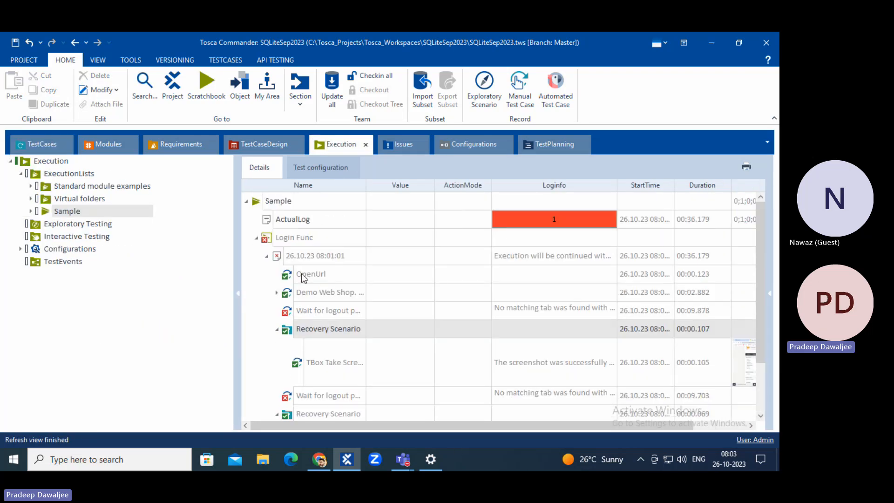
Save the workspace and rerun the Sample execution list.
left_click(319, 460)
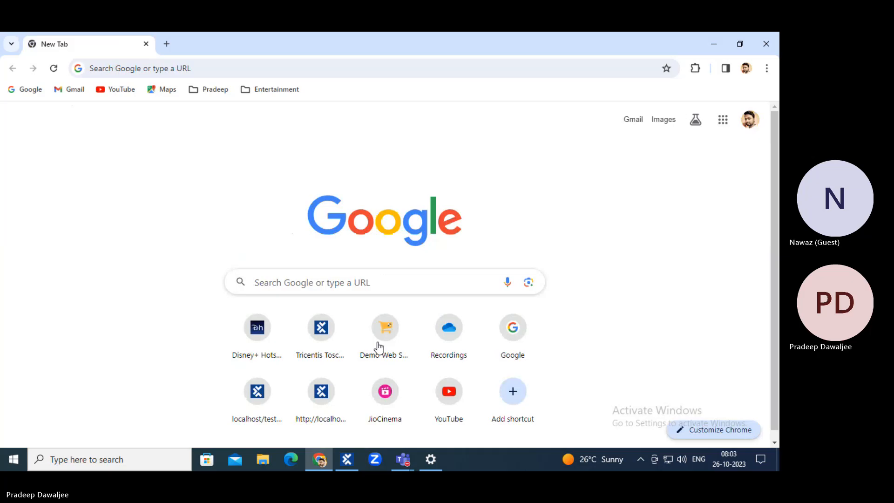
left_click(347, 459)
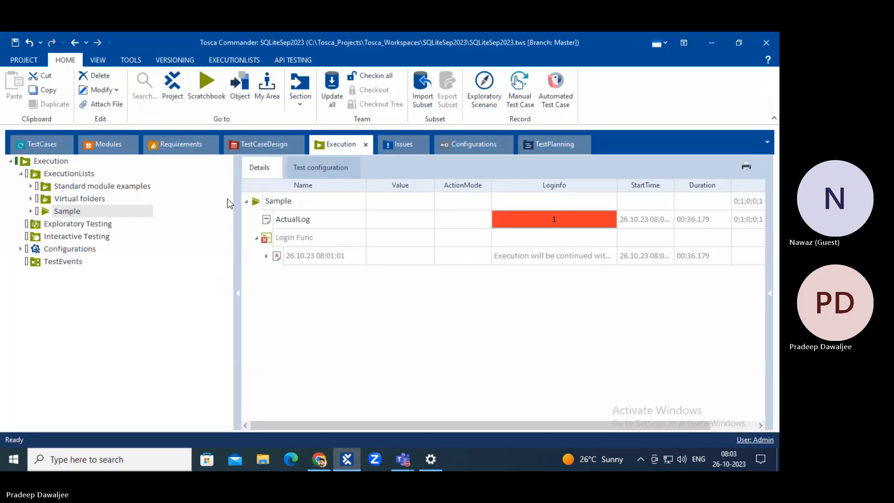
left_click(16, 43)
right_click(256, 202)
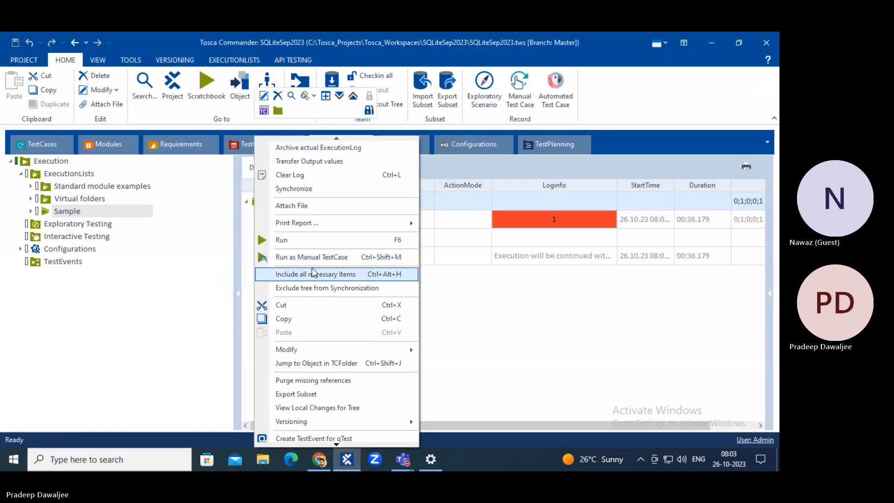
left_click(279, 238)
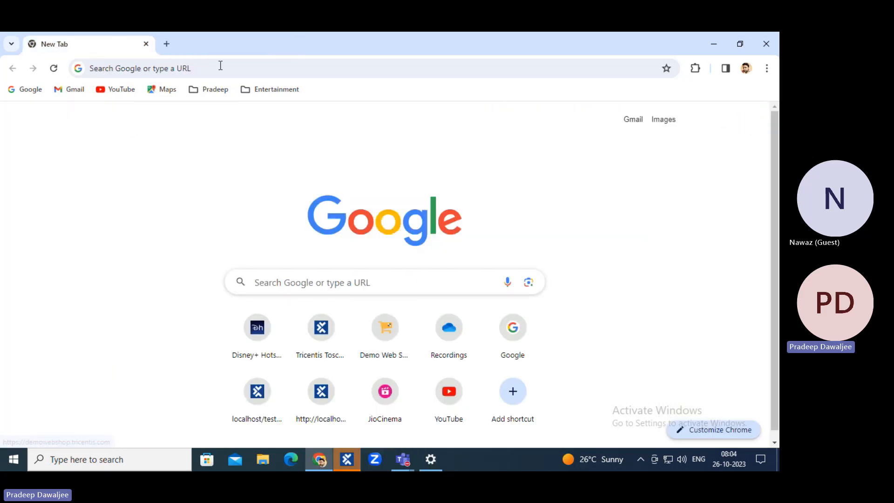
left_click(355, 462)
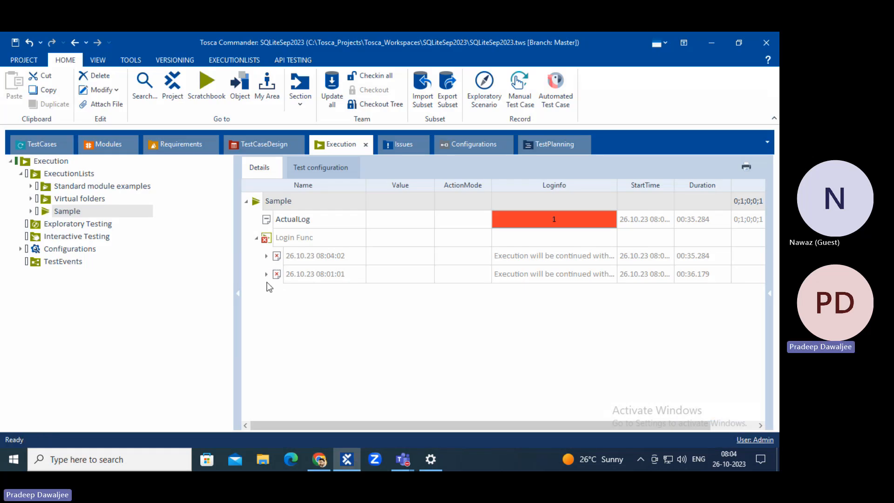
Expand the 08:04:02 run log and inspect its Recovery and CleanUp Scenario results.
left_click(266, 255)
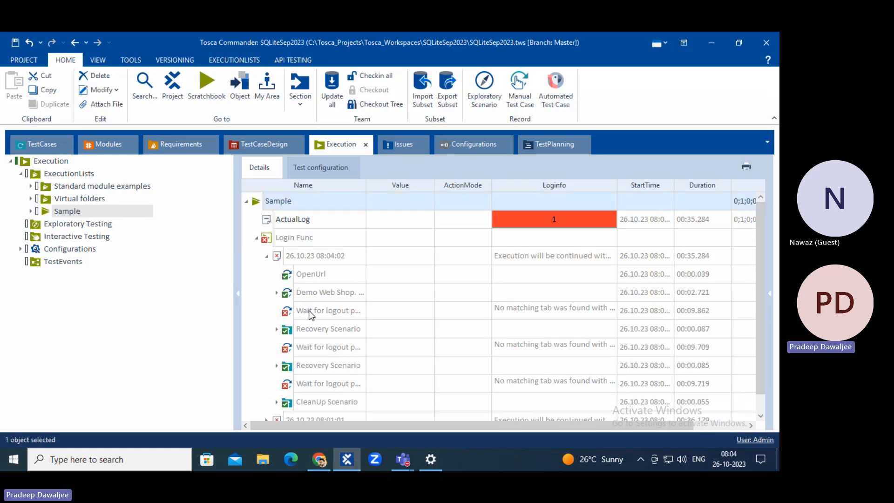
left_click(309, 311)
left_click(310, 332)
left_click(313, 366)
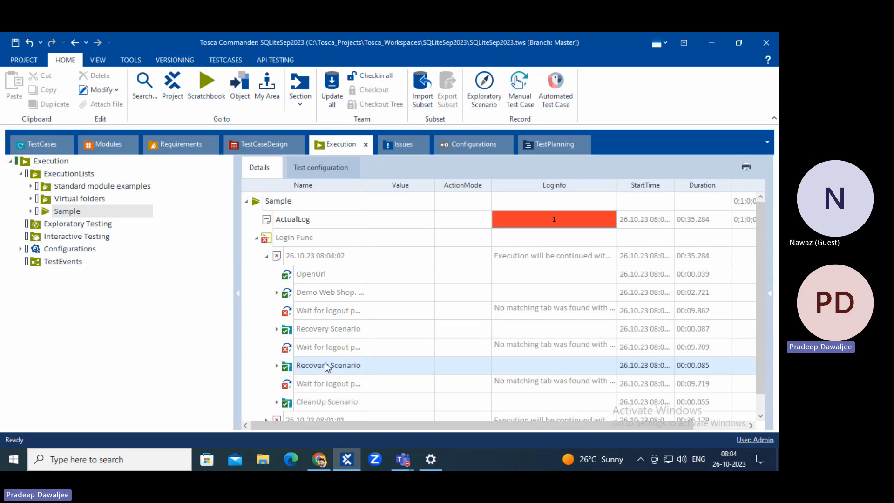
left_click(318, 384)
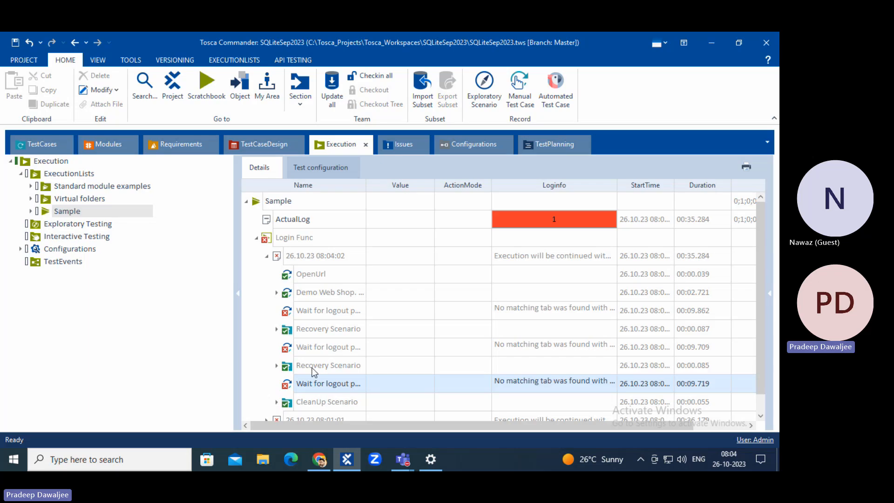
double_click(326, 400)
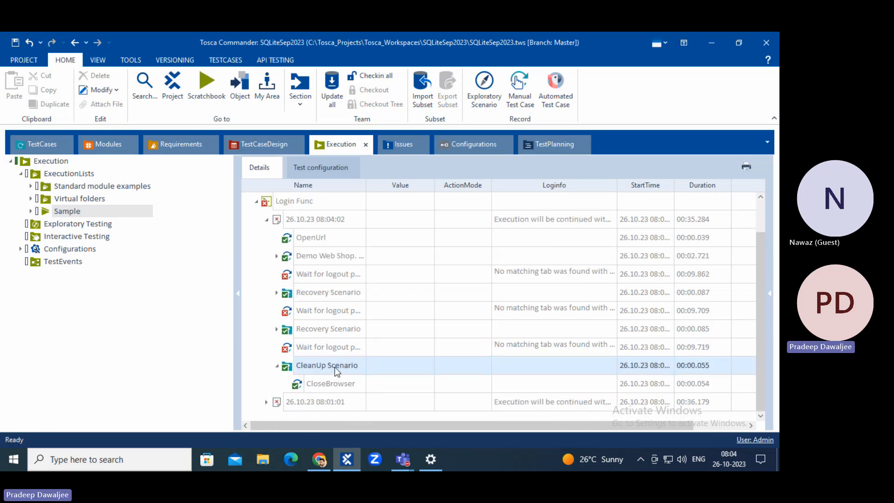
left_click(40, 144)
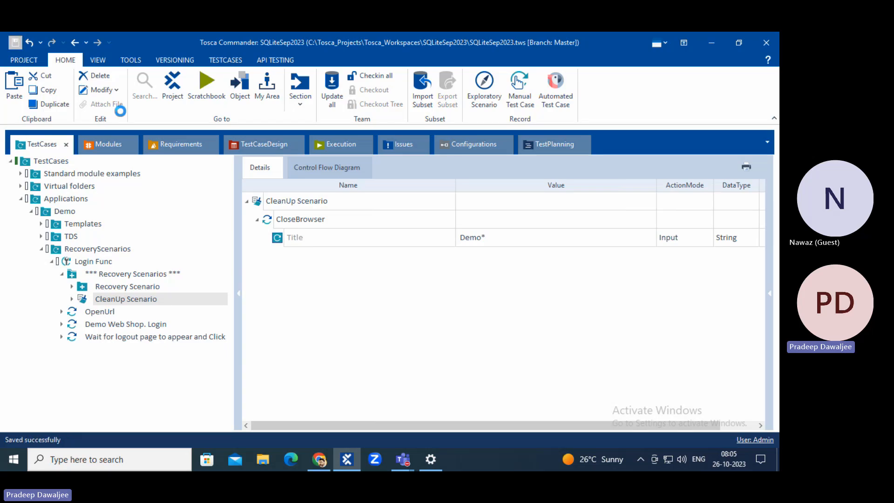
Review the Recovery Scenario's steps, Demo Web Shop. Login and TBox Take Screenshot.
left_click(111, 288)
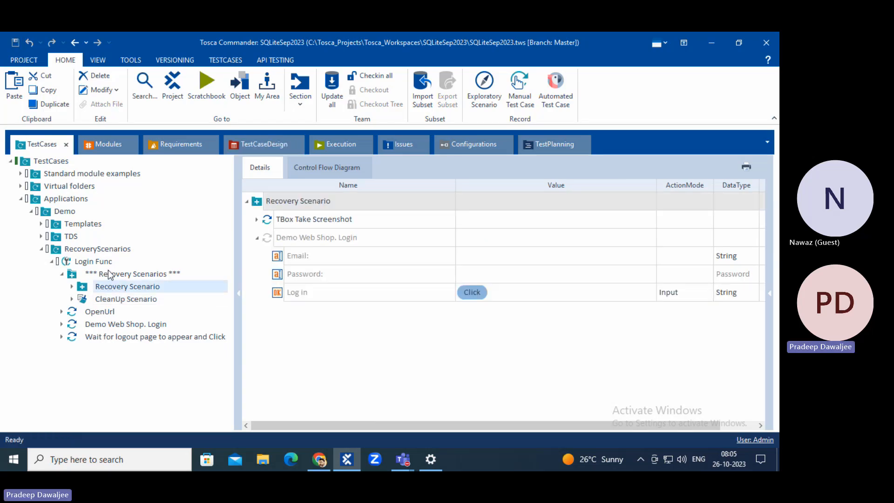
left_click(111, 274)
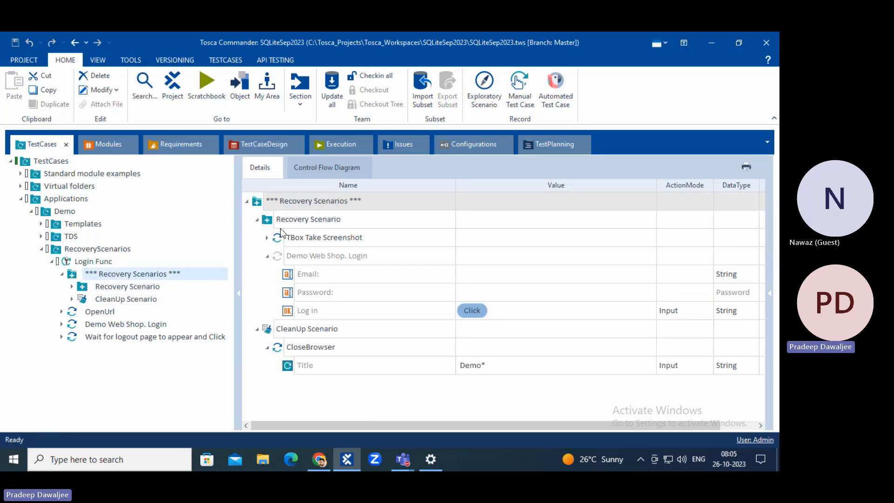
left_click(298, 223)
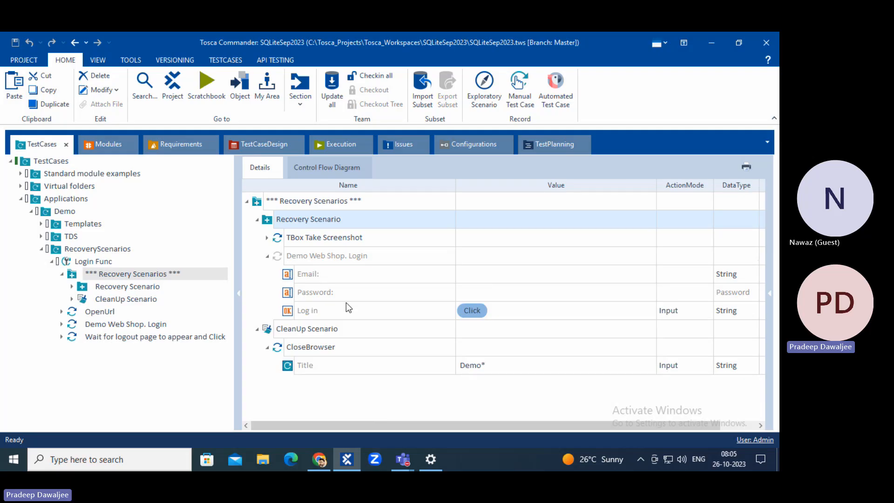
left_click(268, 255)
left_click(318, 255)
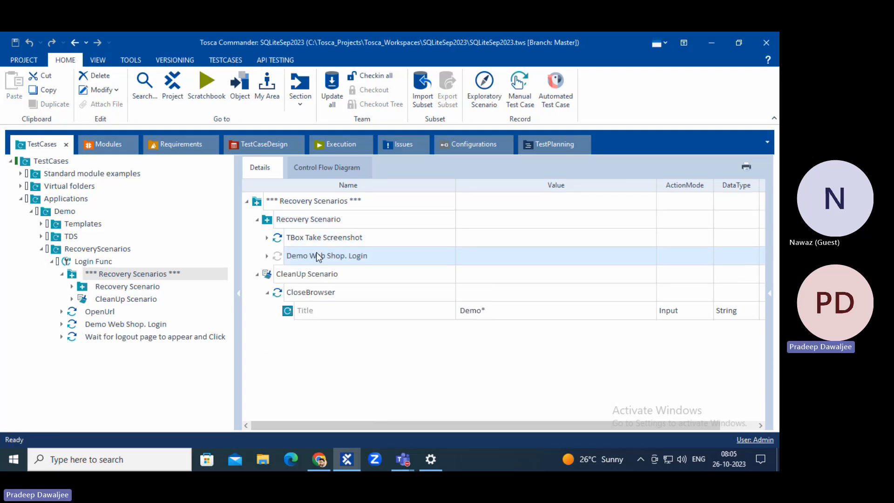
left_click(330, 240)
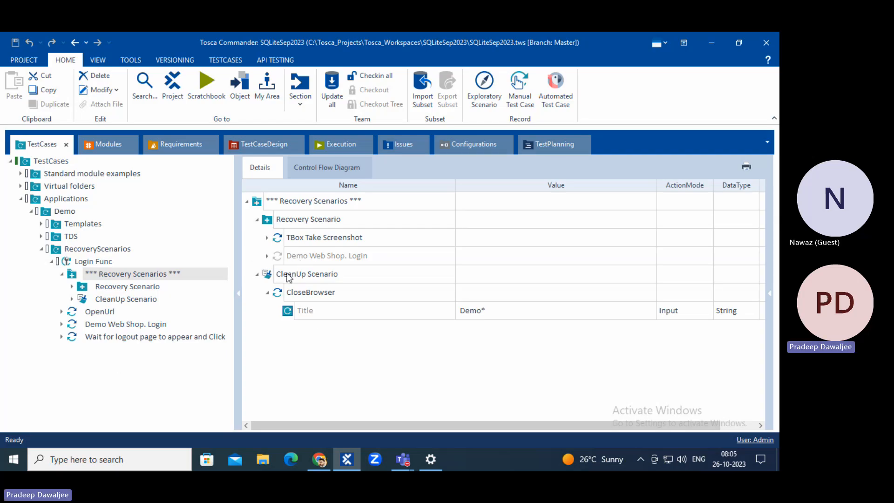
Inspect the CleanUp Scenario, then expand and collapse the Demo Web Shop. Login step's fields.
left_click(308, 279)
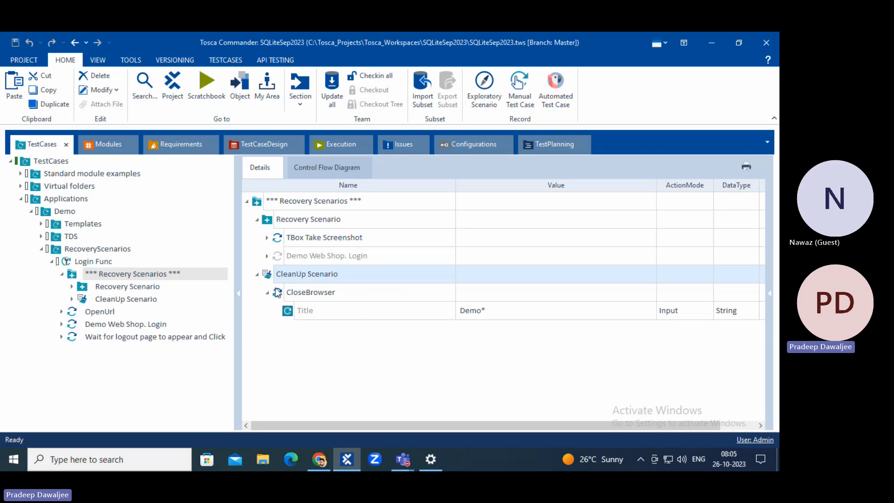
right_click(306, 275)
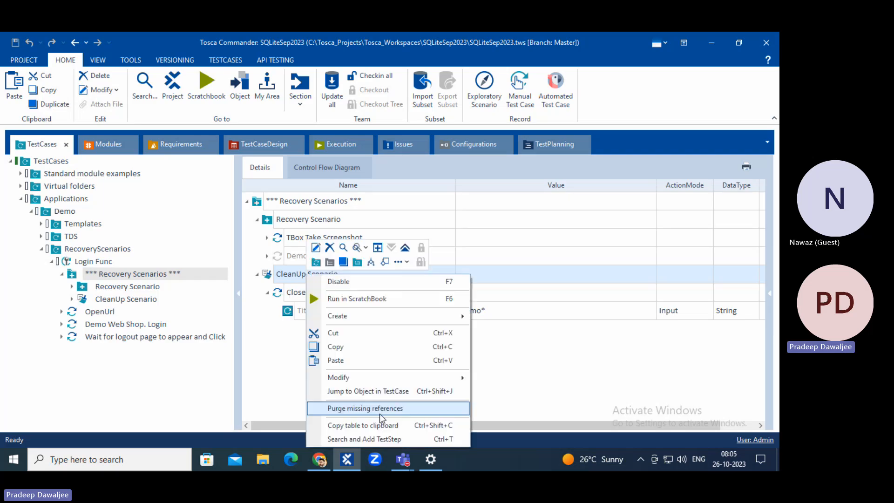
left_click(288, 358)
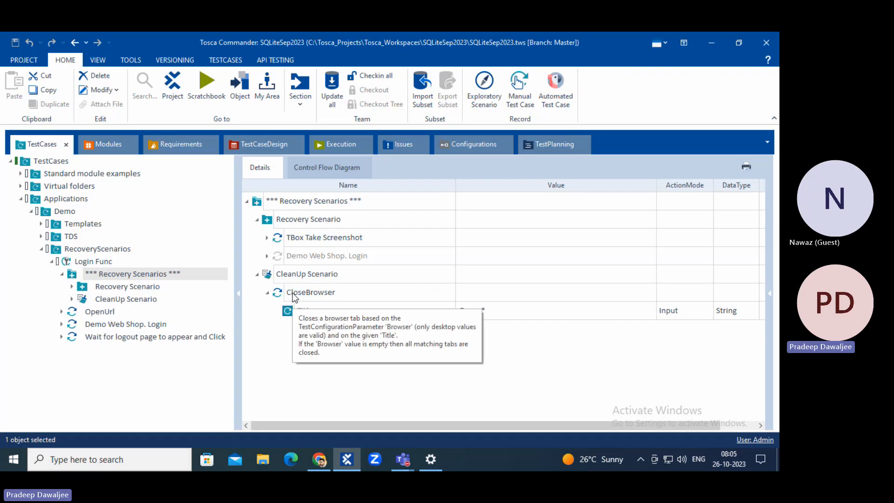
left_click(322, 276)
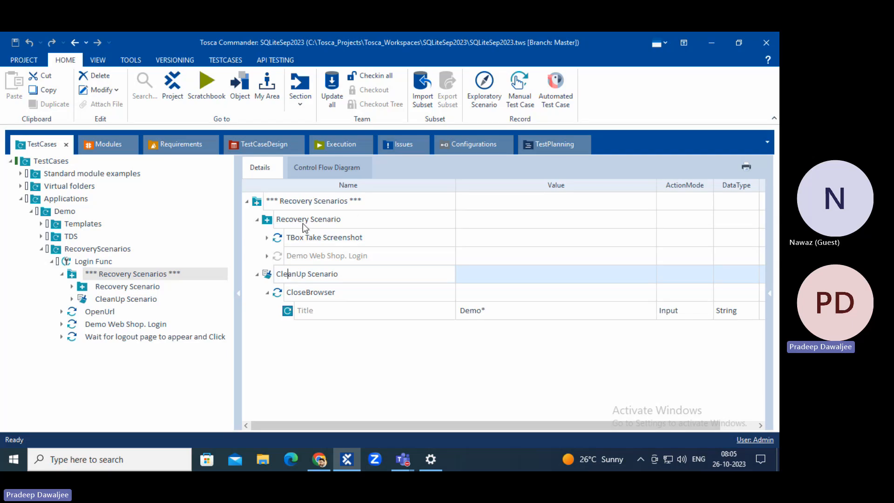
left_click(310, 237)
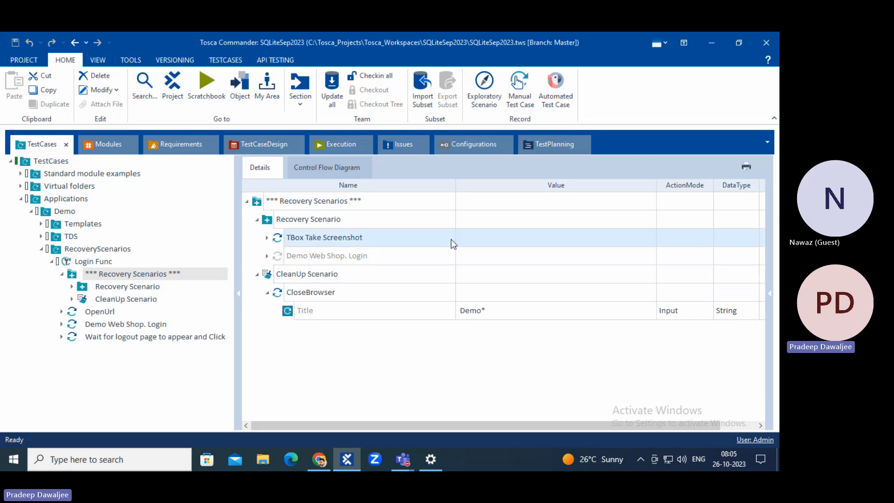
left_click(267, 257)
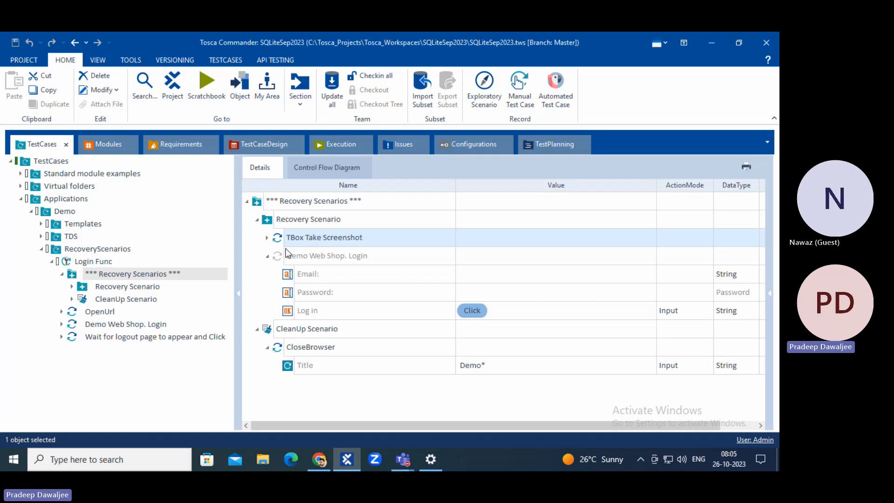
left_click(267, 256)
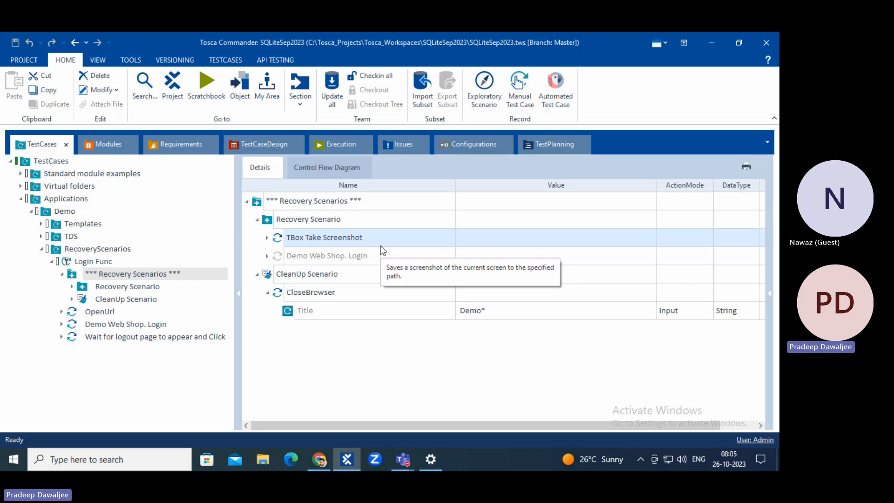
left_click(283, 220)
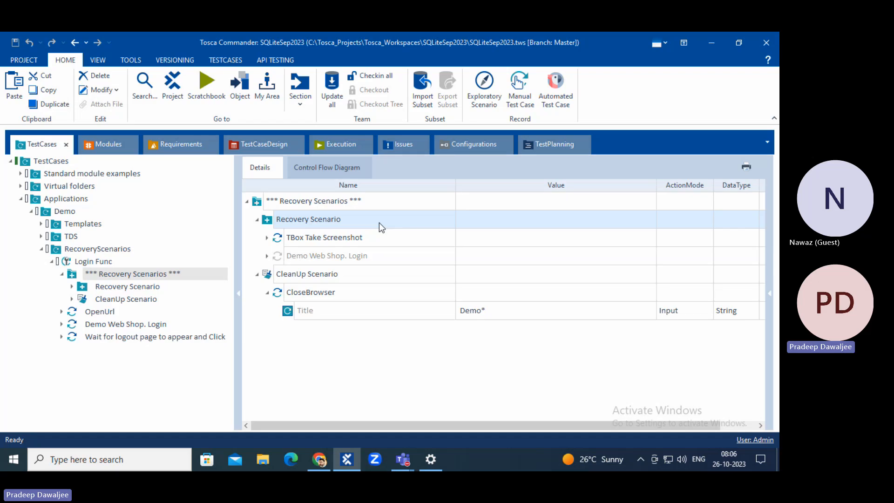
Check the browser, then review the Recovery Scenario and CleanUp Scenario rows again.
left_click(295, 258)
left_click(319, 460)
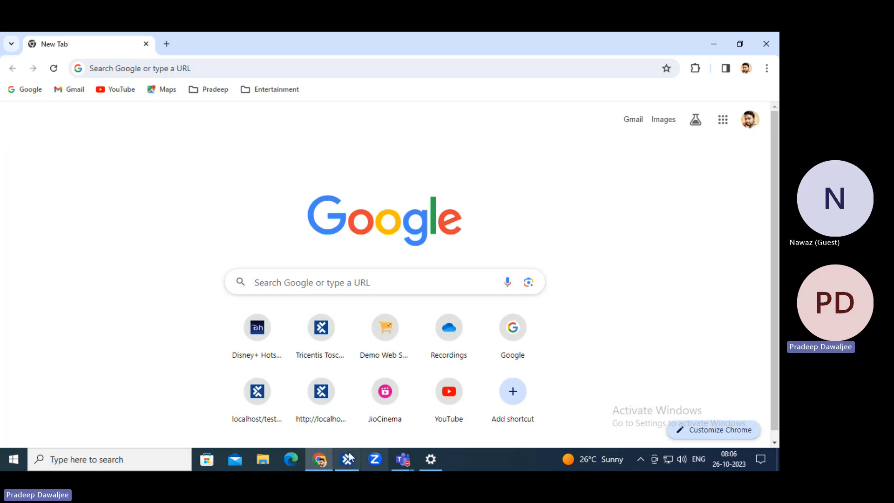
left_click(318, 460)
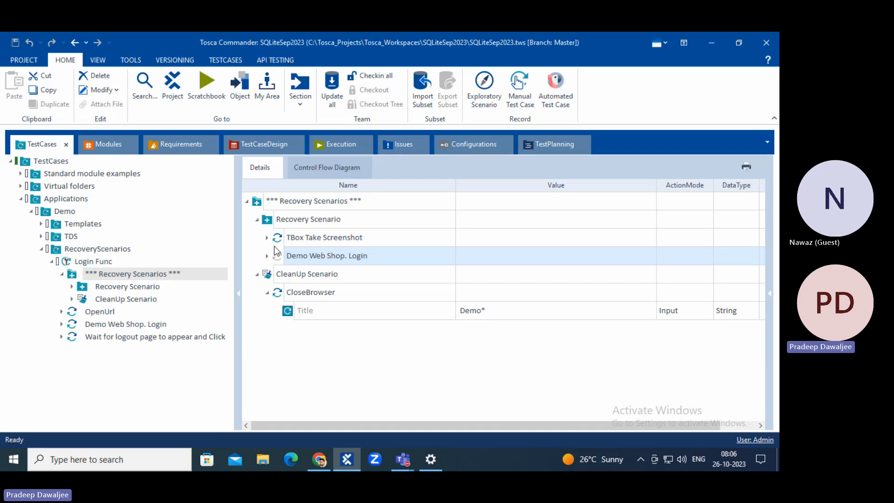
left_click(301, 222)
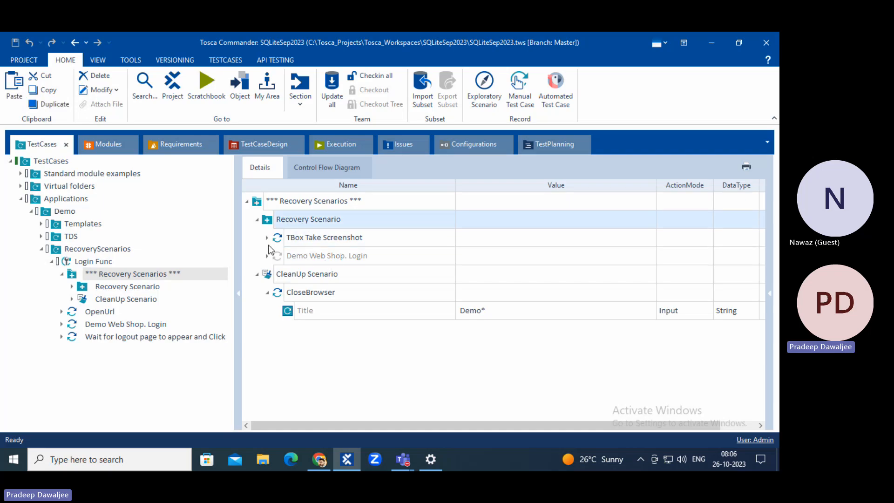
left_click(280, 272)
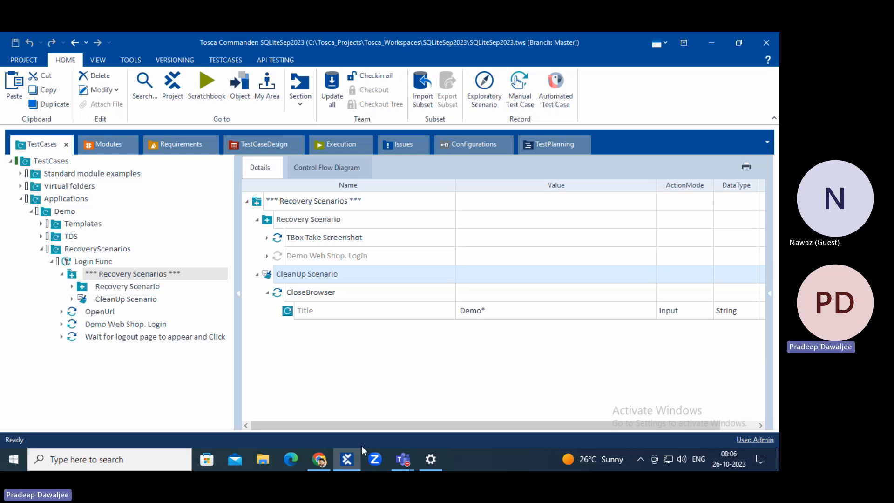
In the Execution log, inspect the failed wait for logout step and the CleanUp Scenario result.
mouse_move(396, 460)
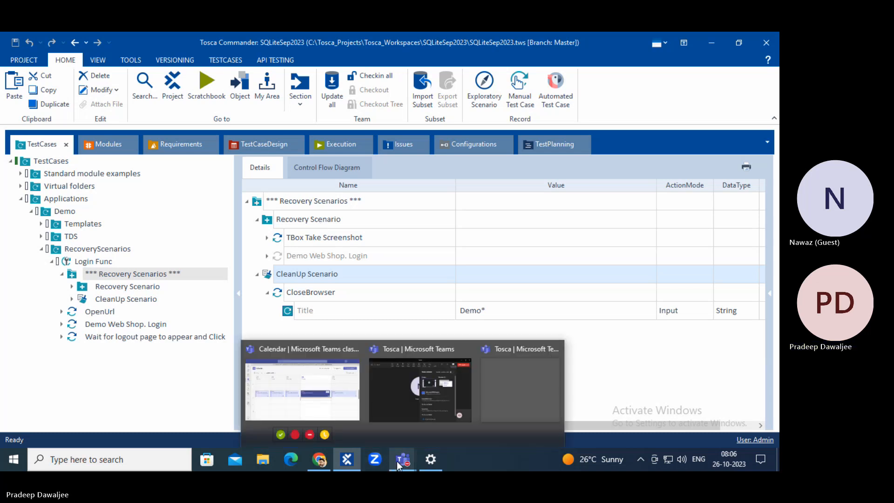
left_click(160, 351)
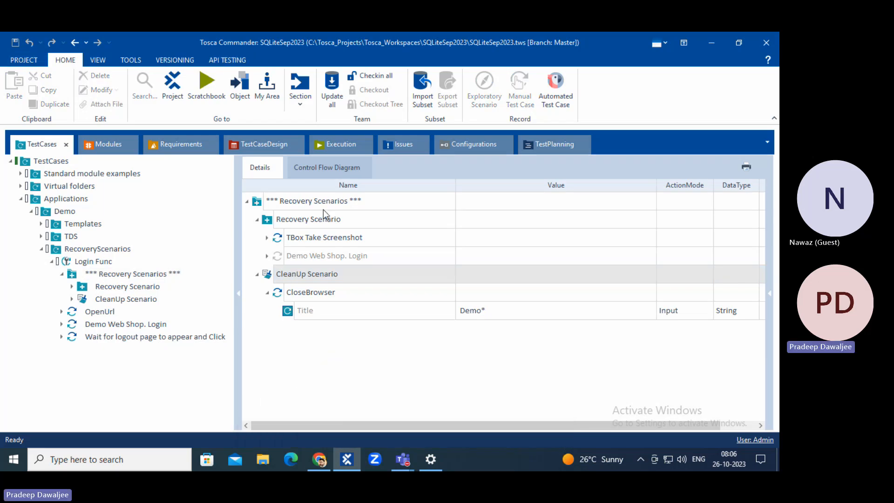
left_click(339, 148)
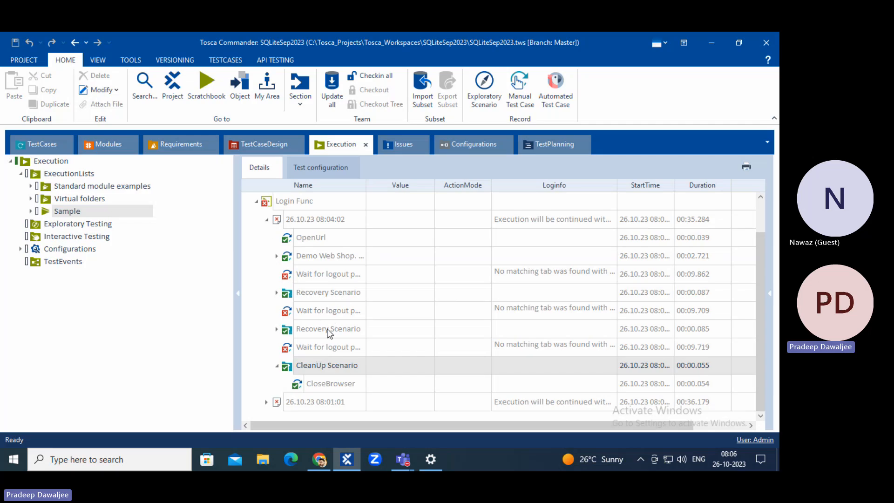
left_click(314, 352)
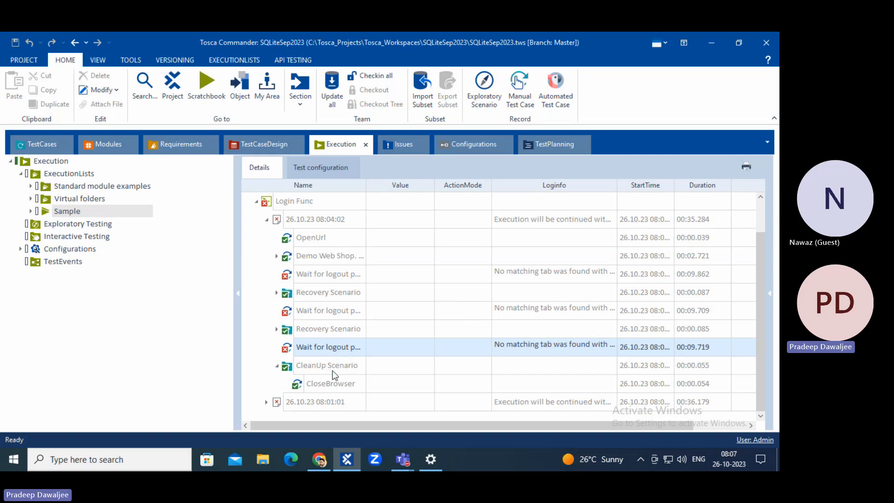
left_click(347, 370)
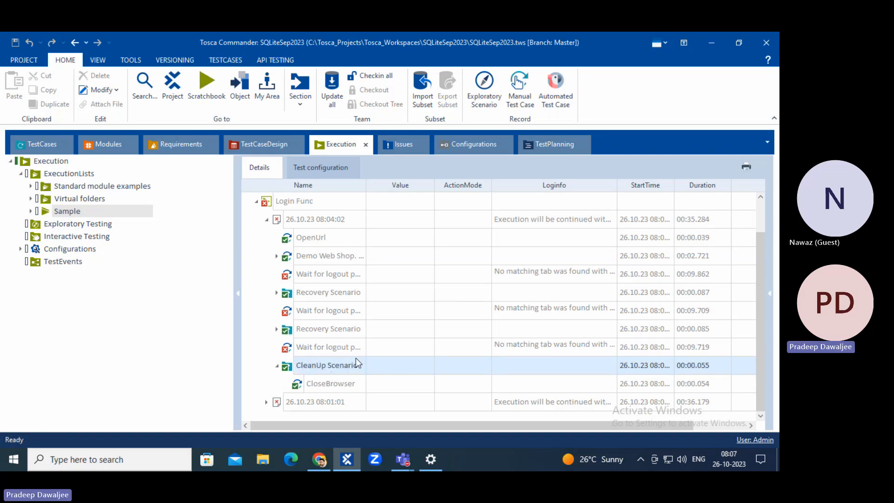
left_click(35, 145)
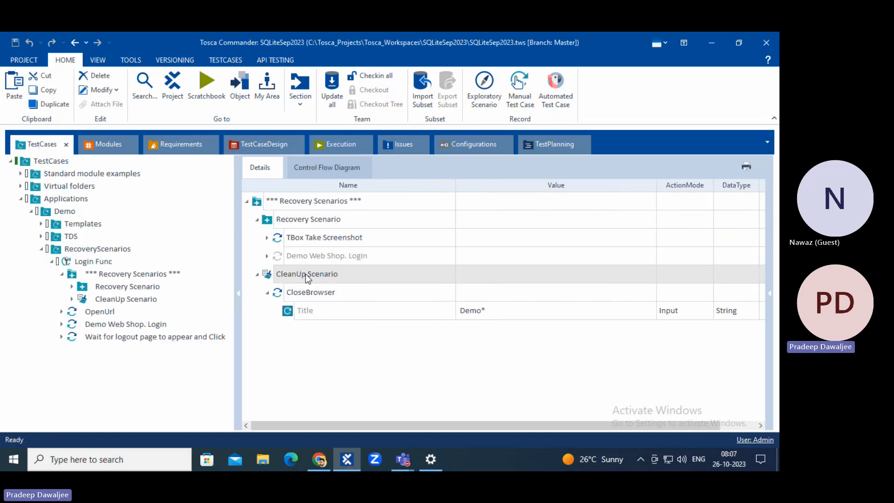
Enable the disabled Demo Web Shop. Login step in the recovery scenario.
right_click(277, 260)
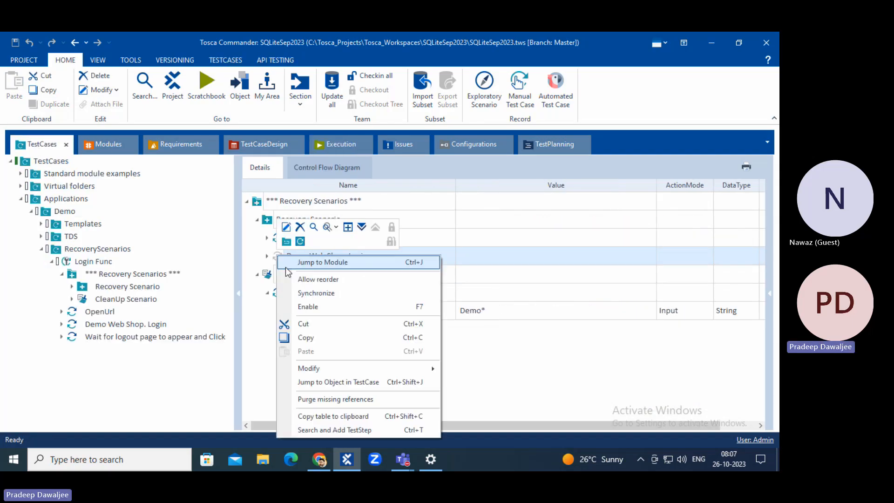
left_click(312, 306)
left_click(314, 332)
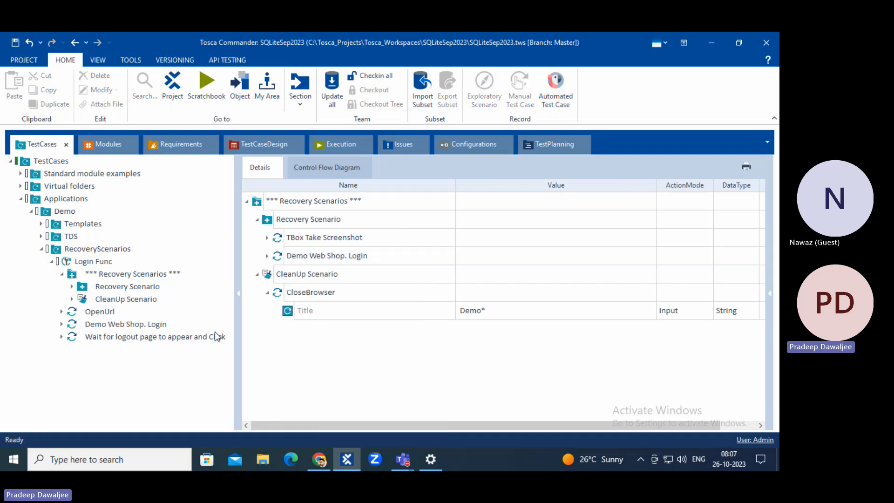
Go to the Execution section and select the Sample execution list.
left_click(321, 461)
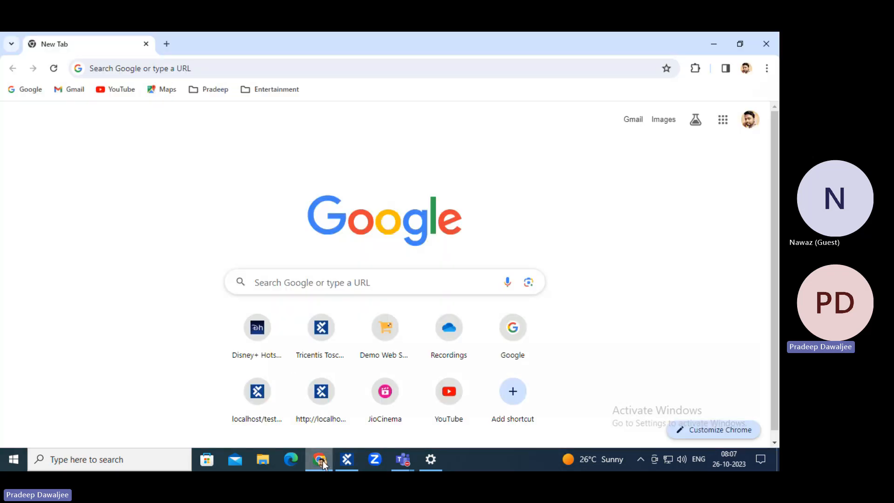
left_click(321, 461)
left_click(110, 144)
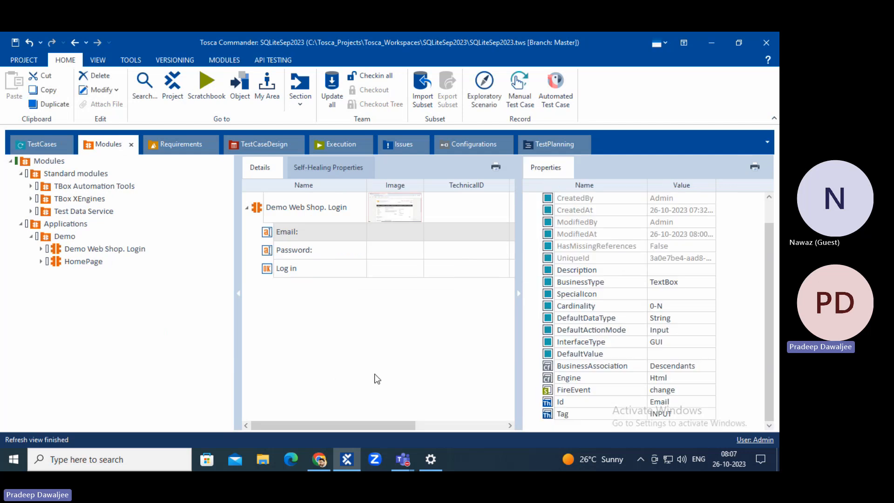
left_click(333, 144)
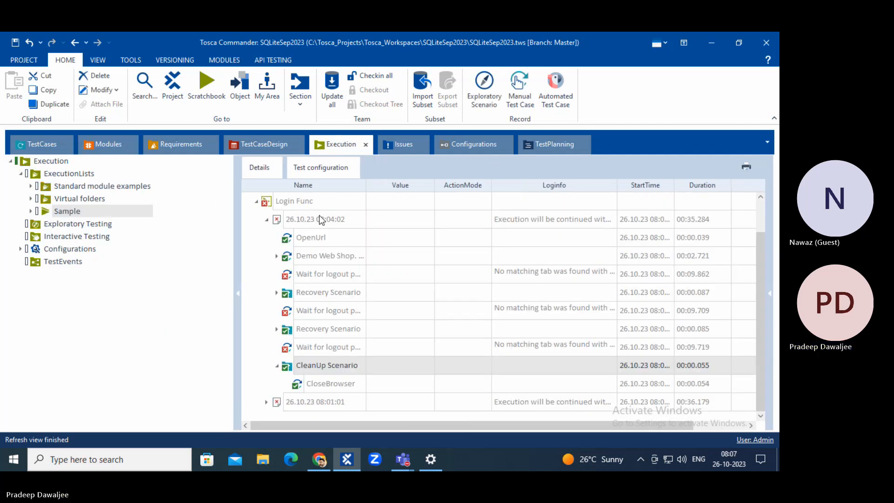
left_click(267, 220)
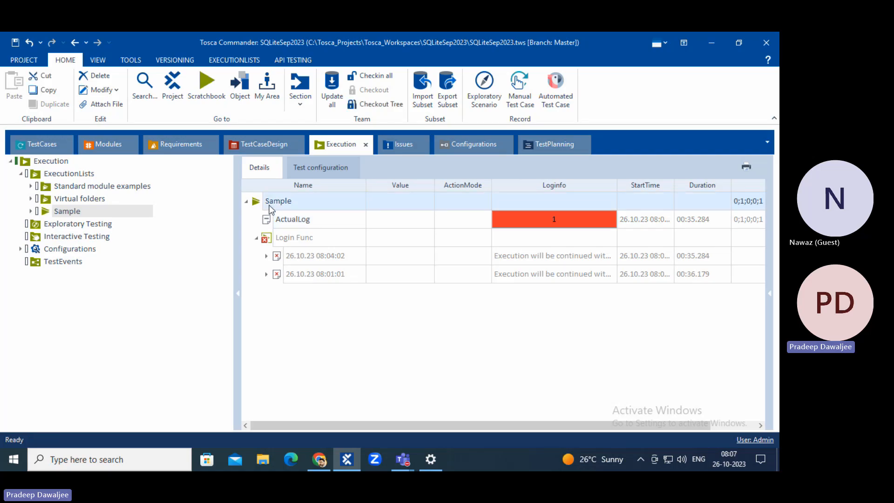
Run the Sample execution list so the test logs into Demo Web Shop.
right_click(270, 202)
left_click(306, 240)
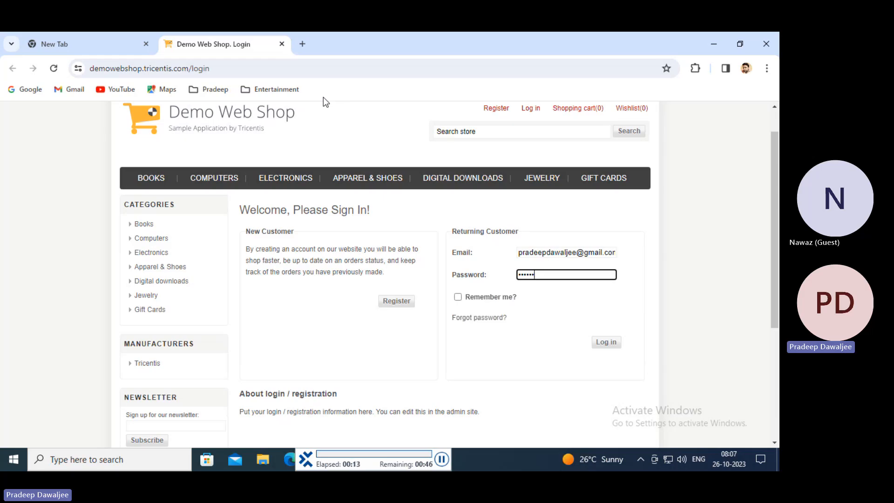
left_click(606, 275)
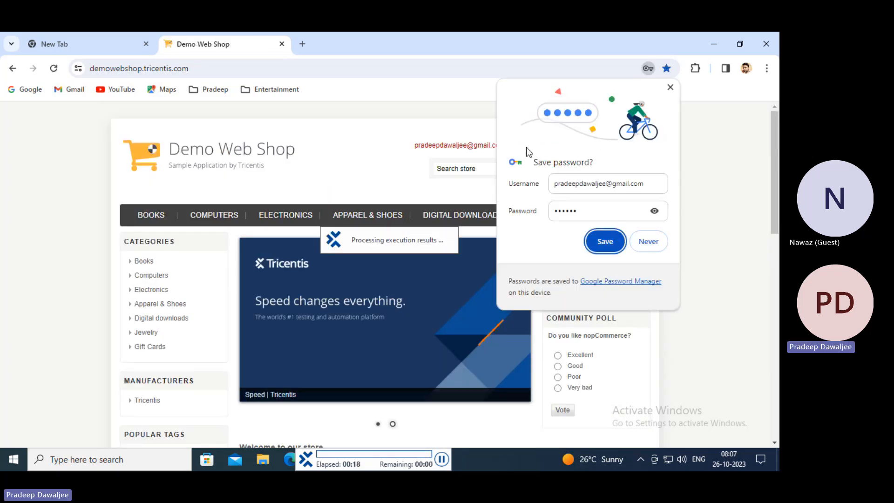
Decline Chrome's save-password prompt with Never and return to Tosca Commander.
left_click(670, 87)
left_click(648, 68)
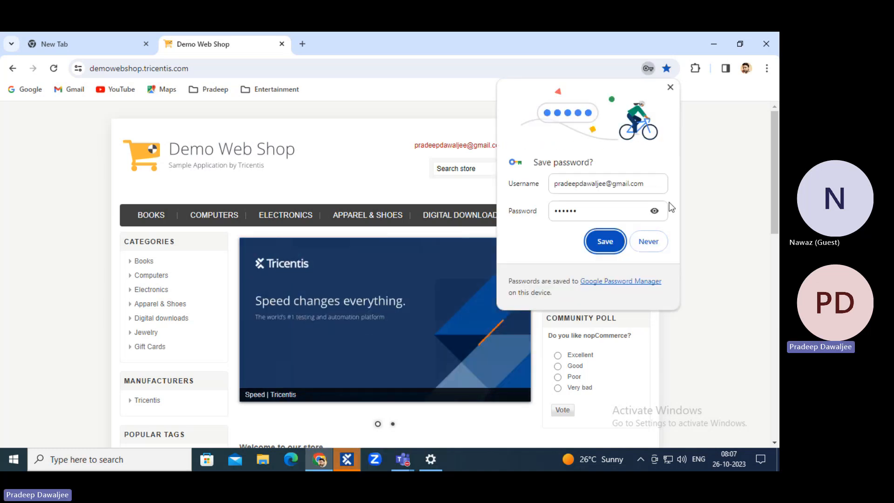
left_click(654, 247)
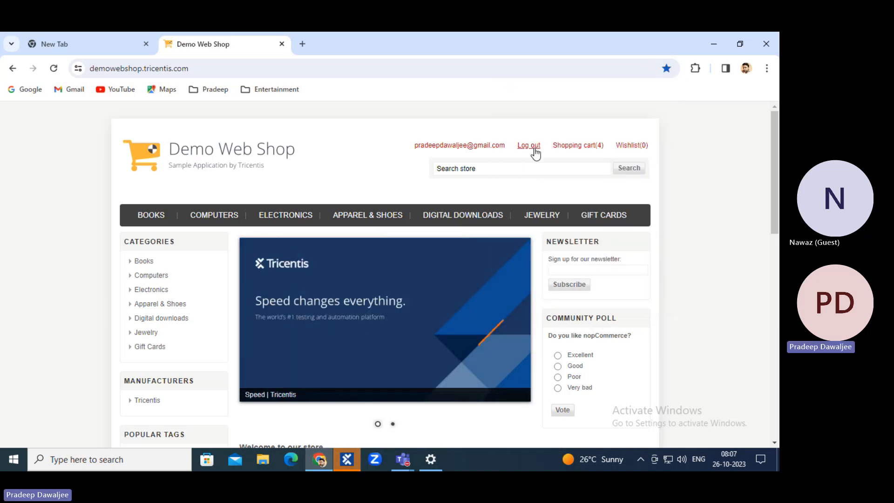
left_click(347, 460)
Expand the 08:07:22 run and inspect its OpenUrl, login and failed wait for logout results.
left_click(267, 256)
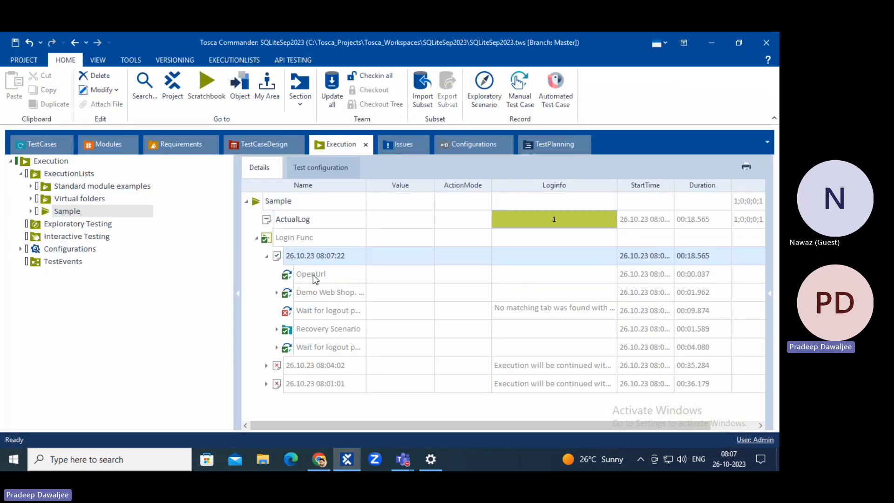
left_click(309, 276)
left_click(311, 295)
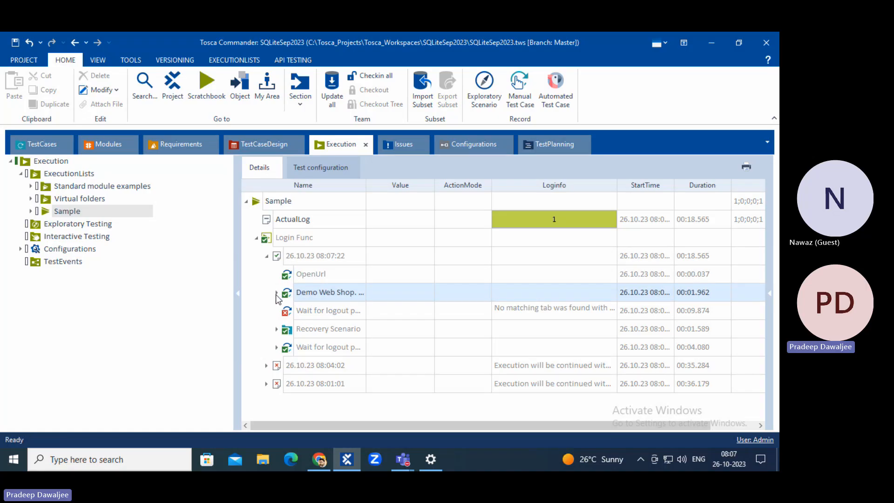
left_click(277, 292)
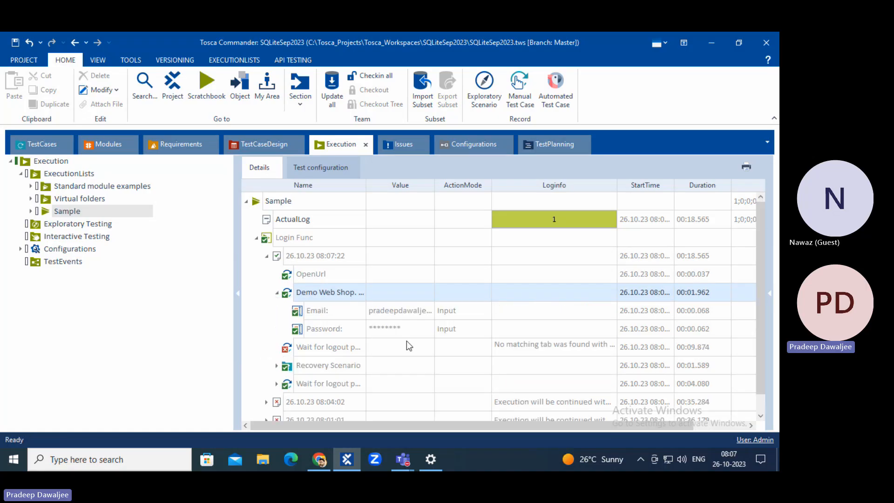
left_click(277, 292)
left_click(310, 311)
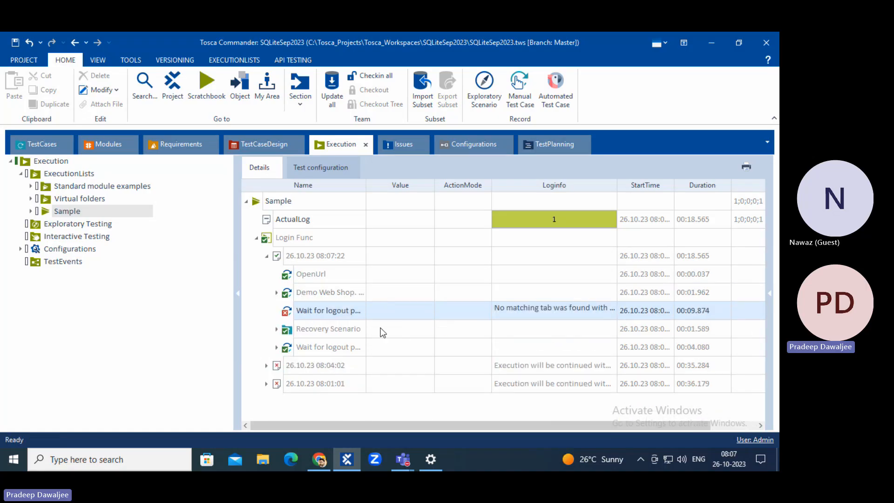
Inspect the Recovery Scenario results: TBox Take Screenshot and the recovery Demo Web Shop login.
left_click(276, 329)
left_click(340, 333)
left_click(354, 383)
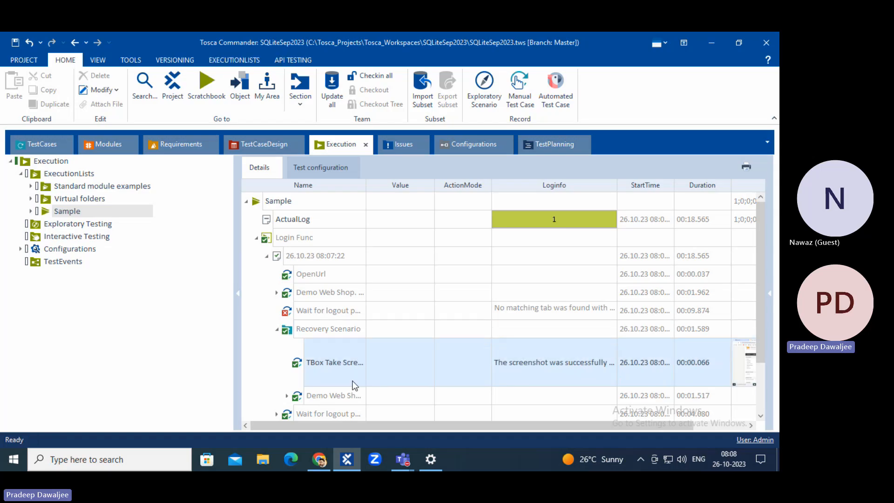
left_click(327, 398)
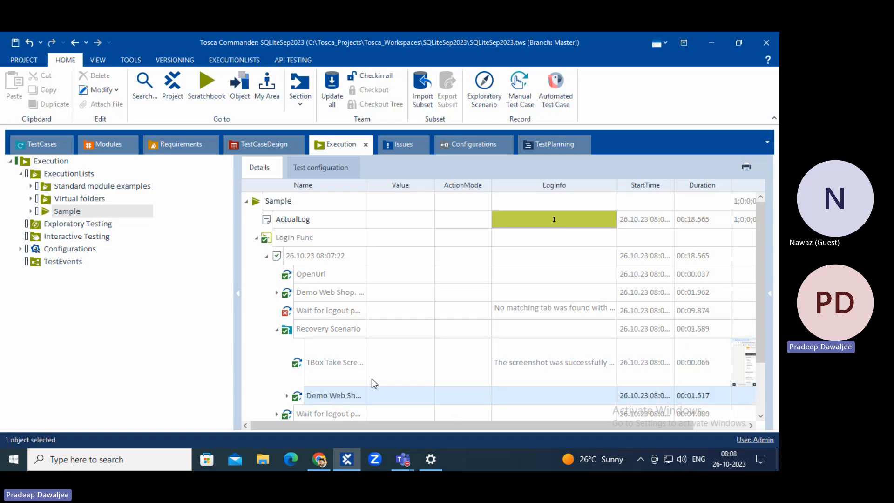
scroll(371, 382, "down", 1)
left_click(287, 341)
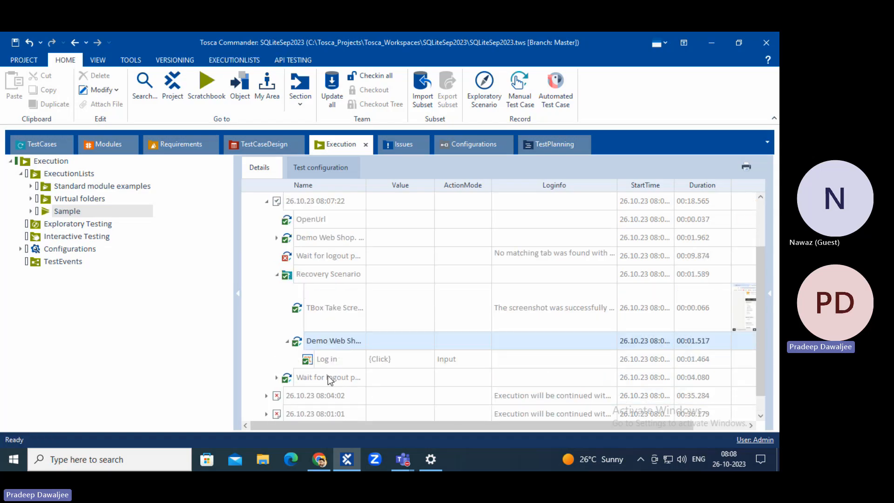
left_click(287, 342)
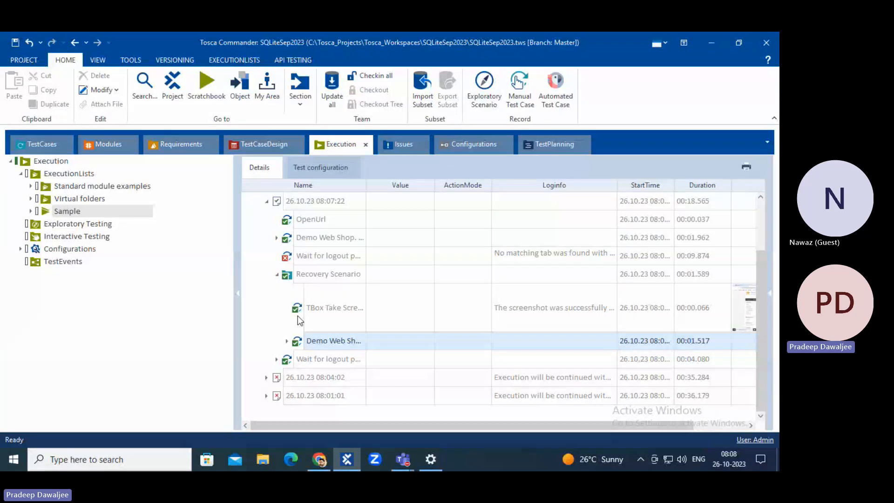
left_click(278, 274)
left_click(299, 327)
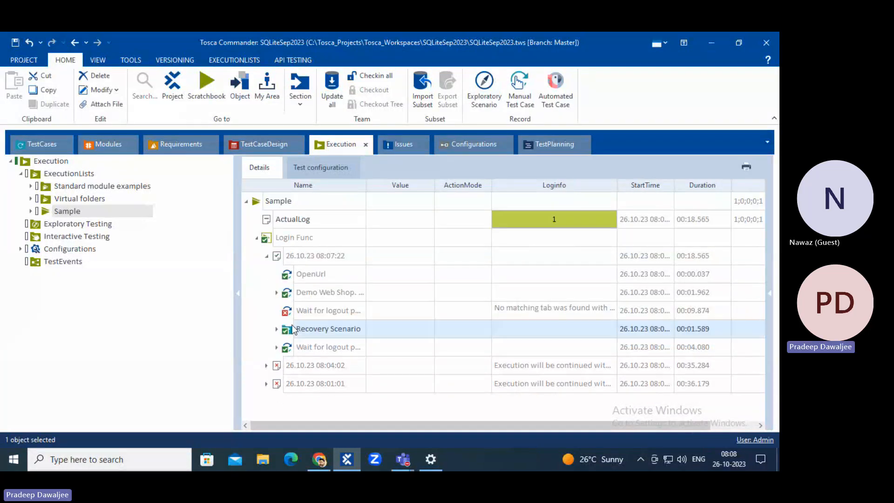
Inspect the second wait for logout's Log out WaitOn and click, then reload the store page.
left_click(298, 319)
left_click(295, 349)
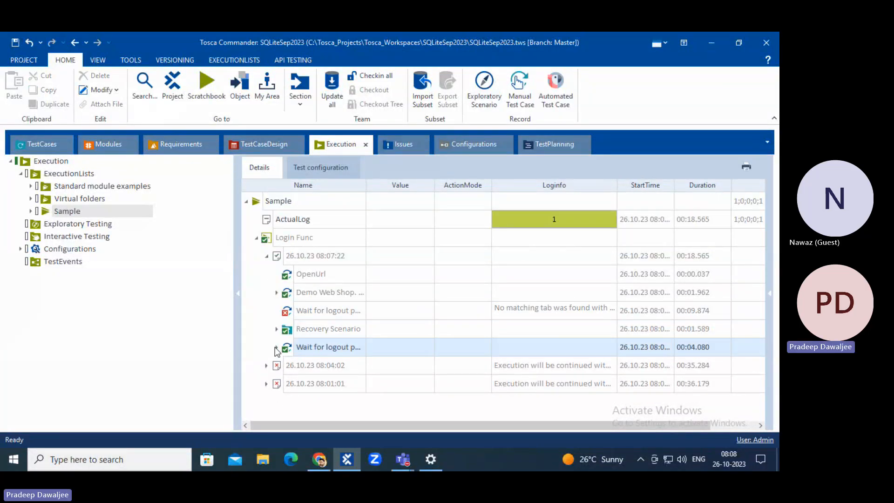
left_click(276, 348)
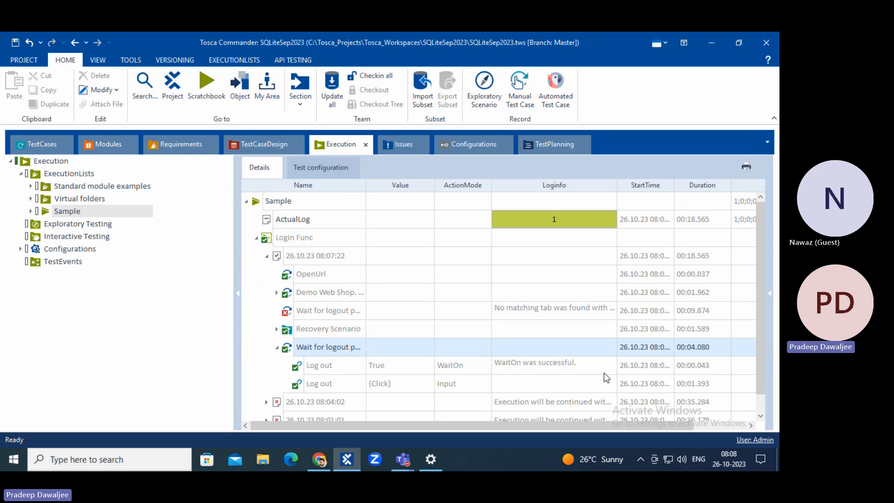
left_click(564, 371)
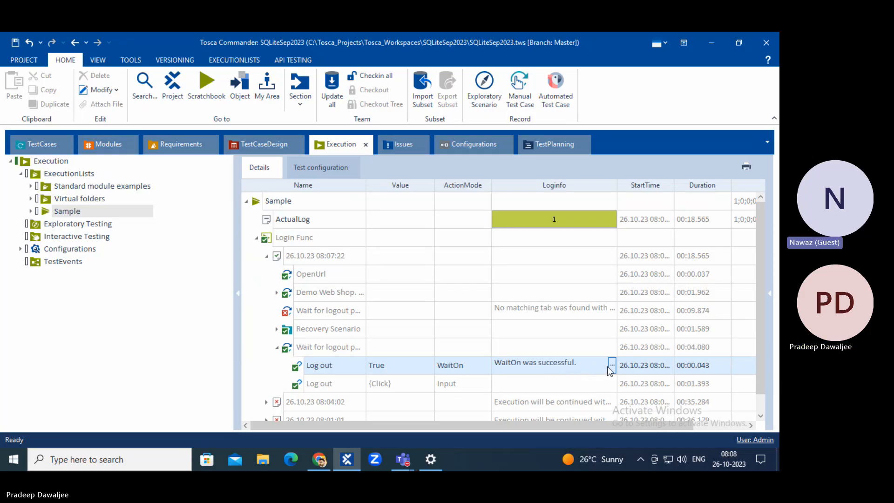
left_click(332, 386)
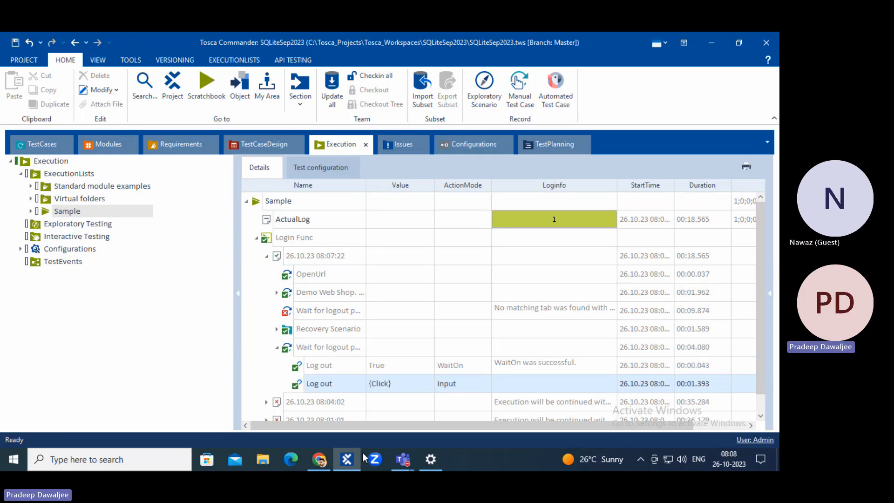
left_click(320, 459)
left_click(531, 147)
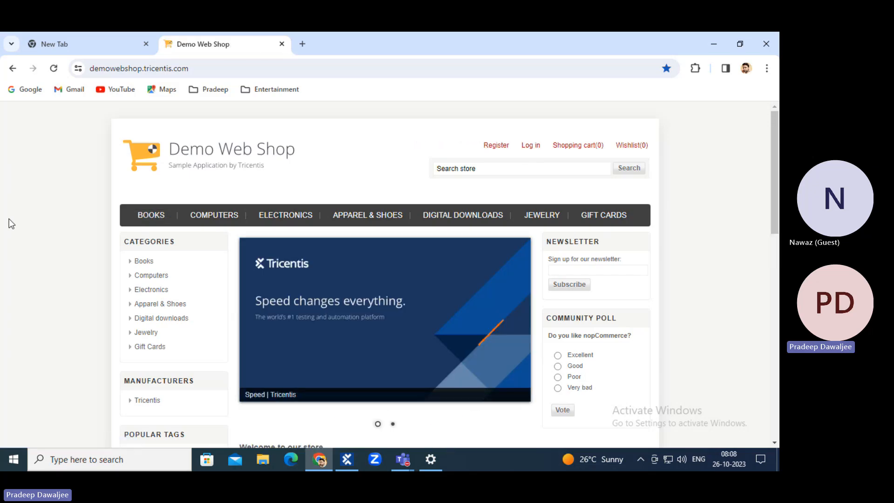
In Tosca Commander's TestCases section, select the CleanUp Scenario.
left_click(347, 459)
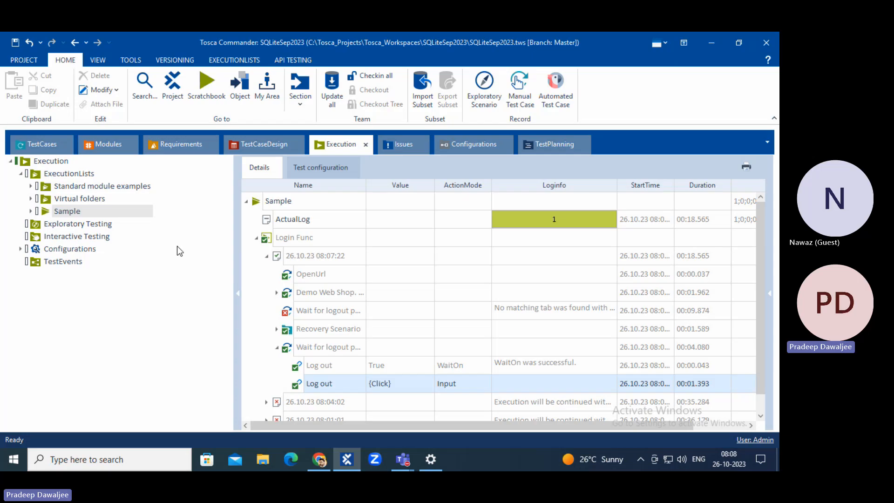
left_click(42, 143)
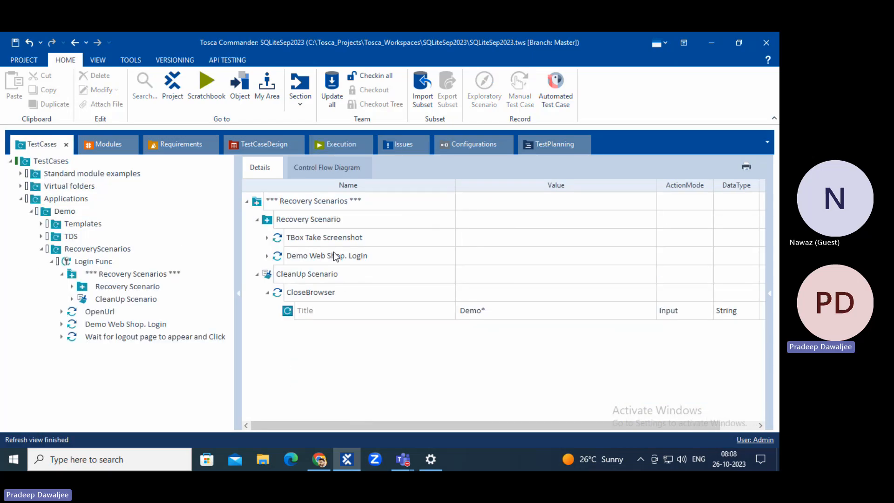
left_click(335, 274)
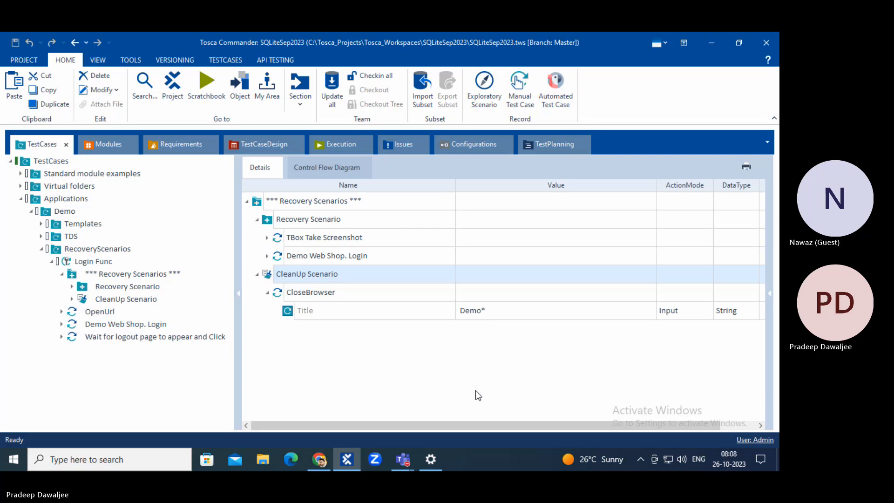
Open Google in a new browser tab, close that tab, and bring Tosca Commander back.
left_click(320, 460)
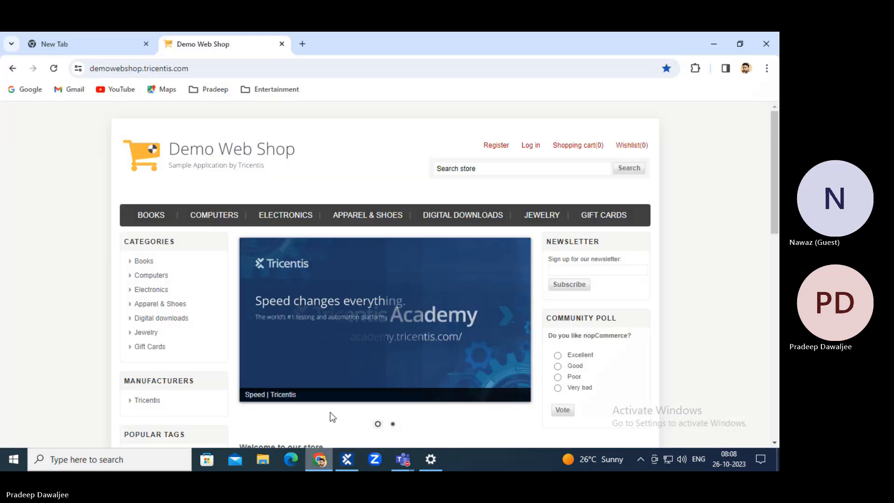
left_click(302, 44)
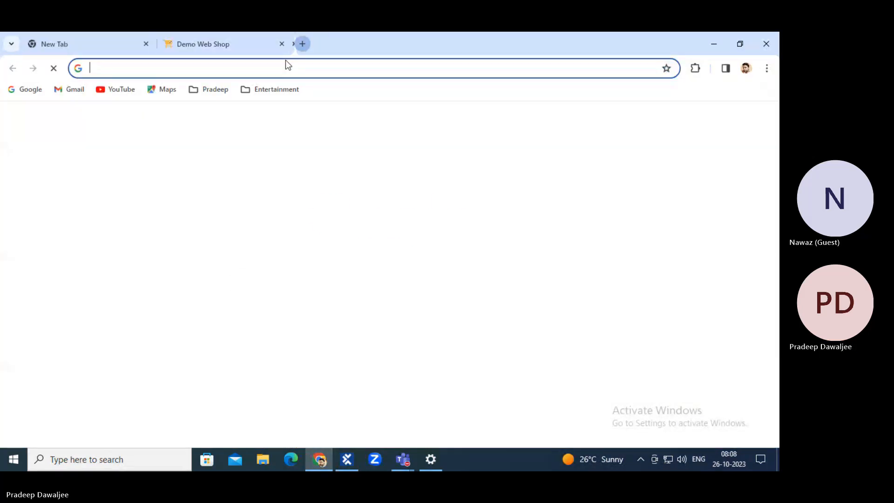
left_click(32, 93)
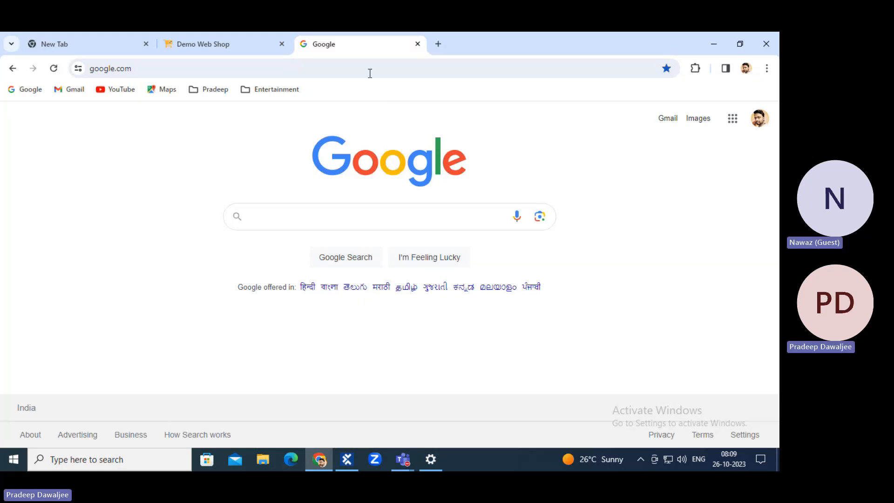
left_click(418, 44)
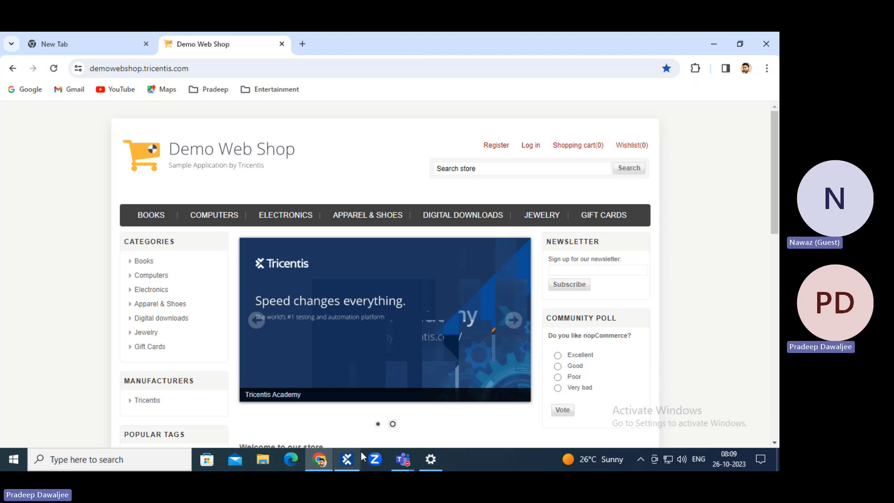
left_click(350, 462)
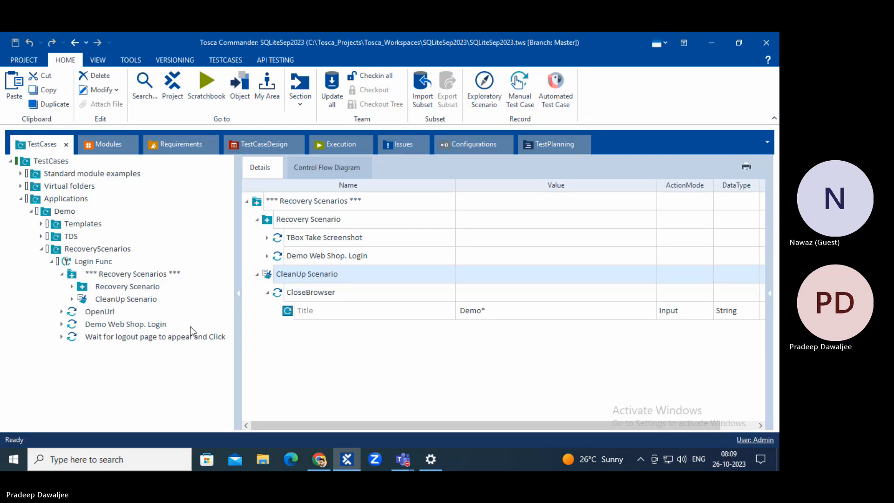
Check the Teams meeting window and close its sharing tray.
left_click(414, 459)
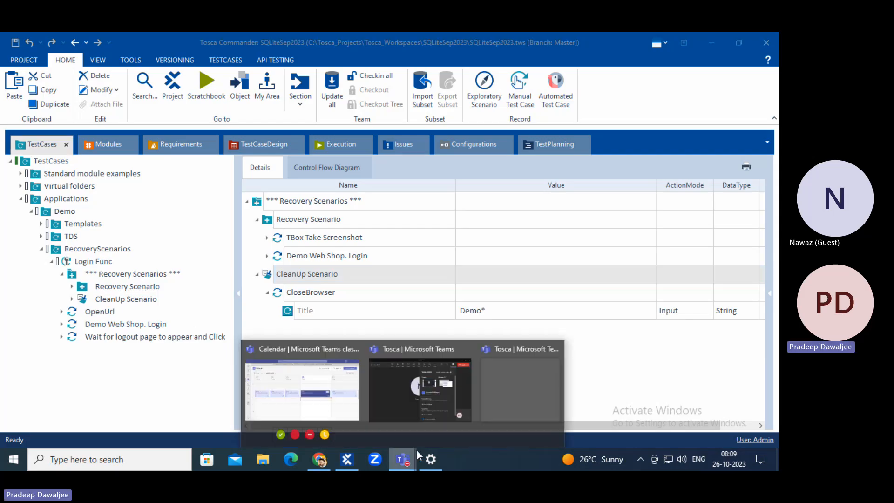
left_click(439, 430)
left_click(347, 292)
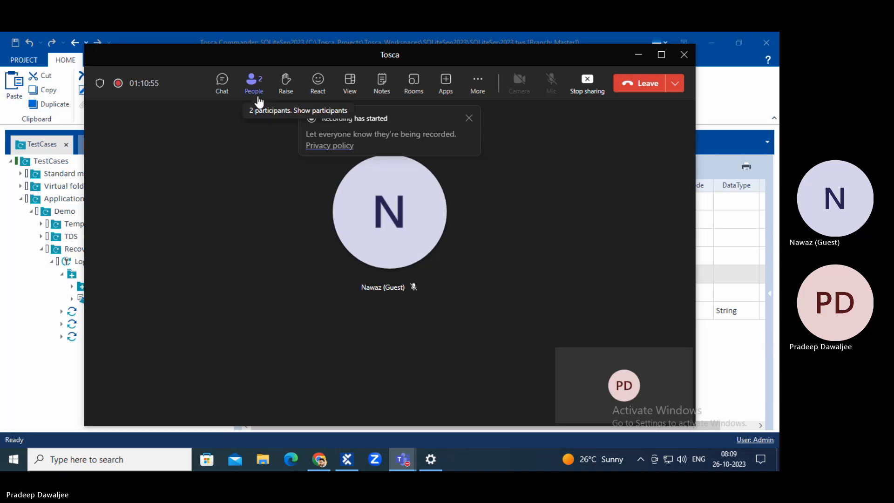
Back in Tosca, view the CleanUp Scenario and the 'Wait for logout page to appear and Click' step.
left_click(14, 382)
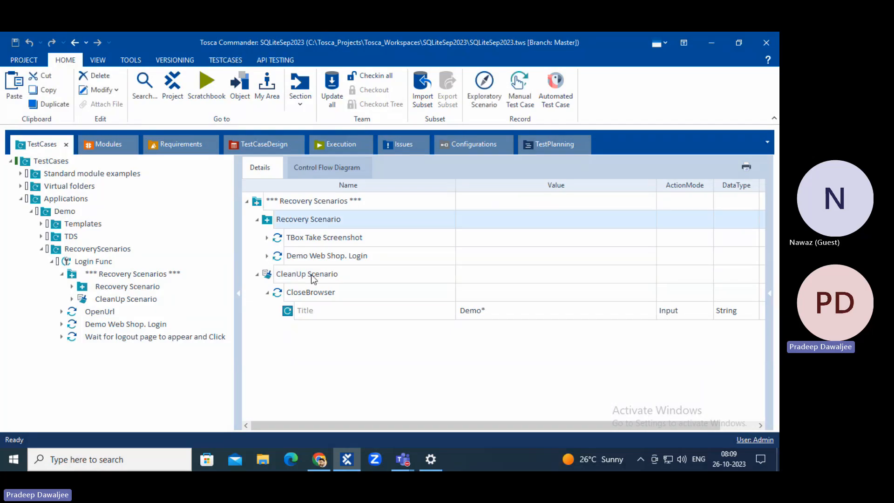
left_click(298, 277)
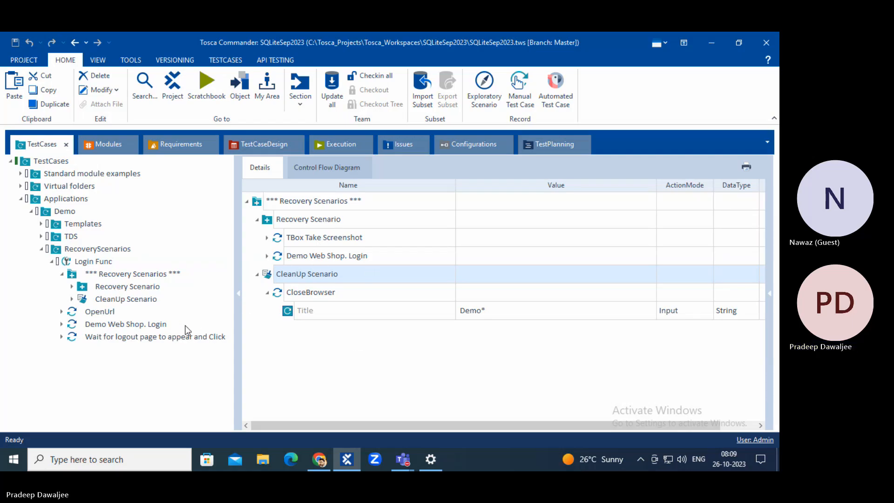
left_click(148, 336)
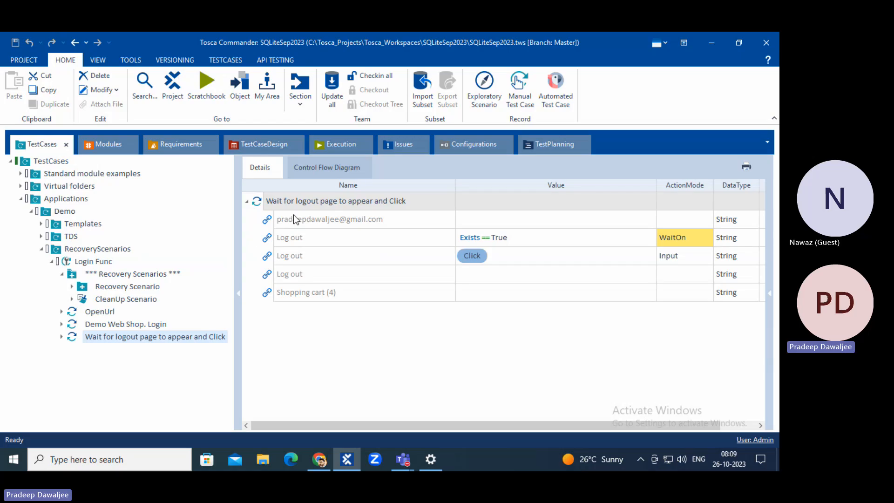
left_click(26, 59)
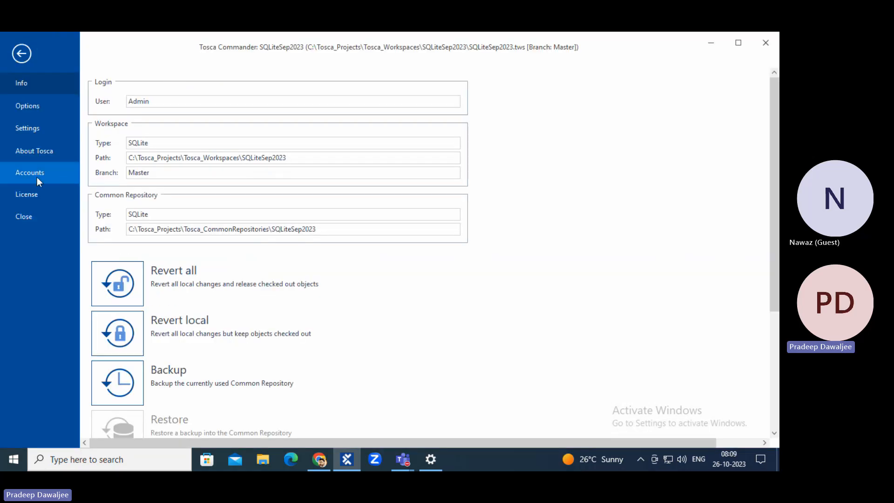
left_click(39, 130)
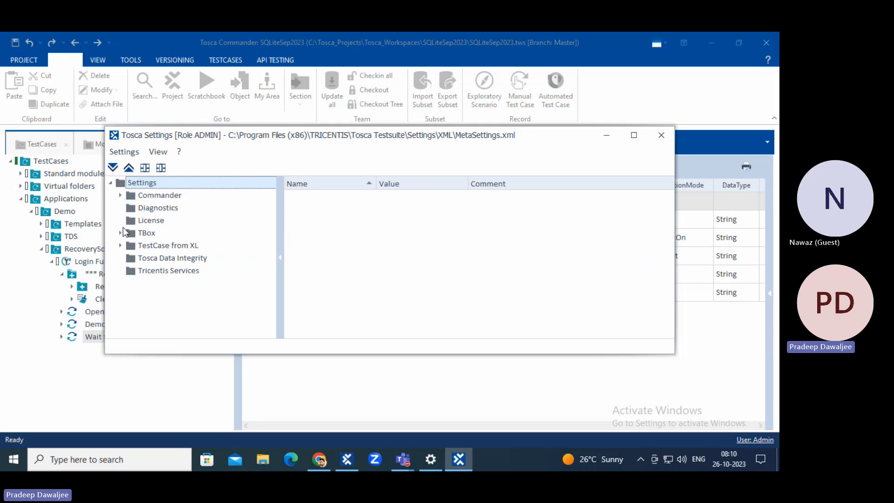
left_click(121, 233)
scroll(170, 296, "down", 3)
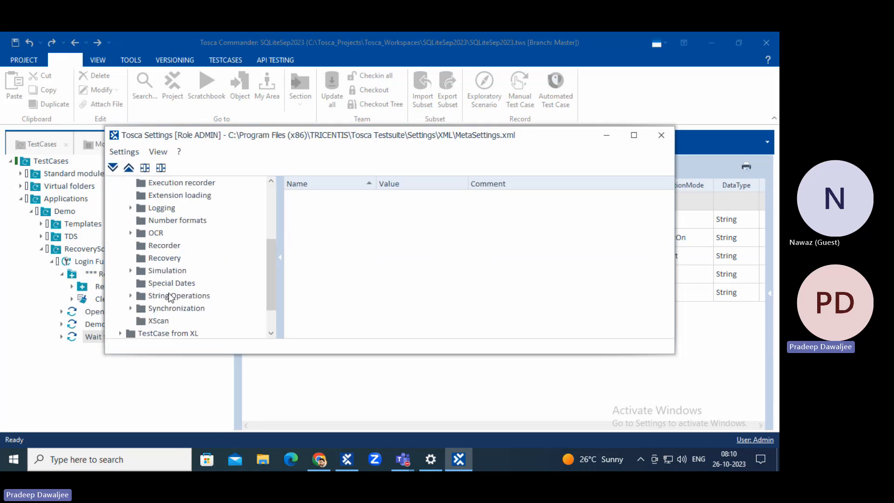
left_click(164, 259)
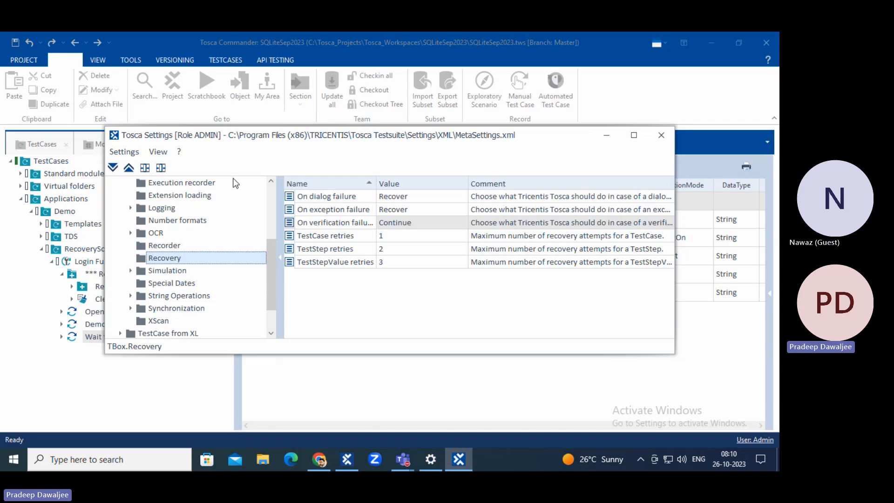
left_click(661, 135)
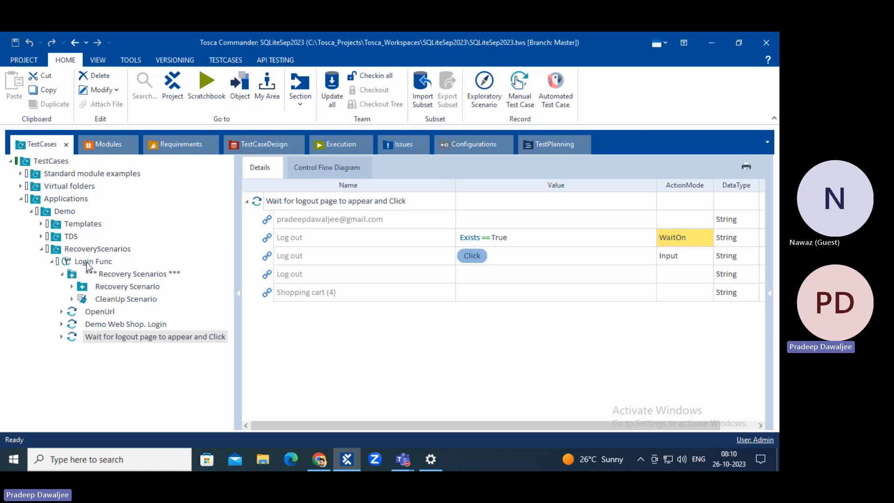
Copy Login Func's *** Recovery Scenarios *** collection and paste it onto the RecoveryScenarios folder with Ctrl+V.
left_click(115, 276)
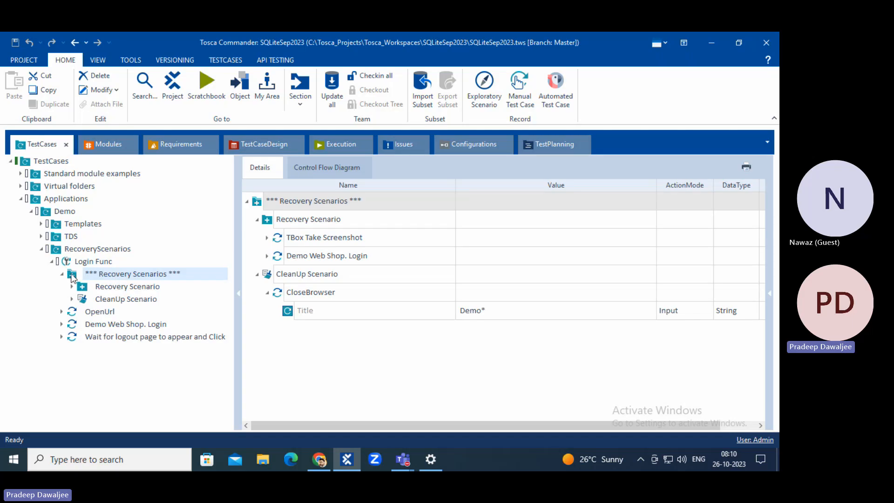
left_click_drag(72, 278, 107, 279)
right_click(104, 274)
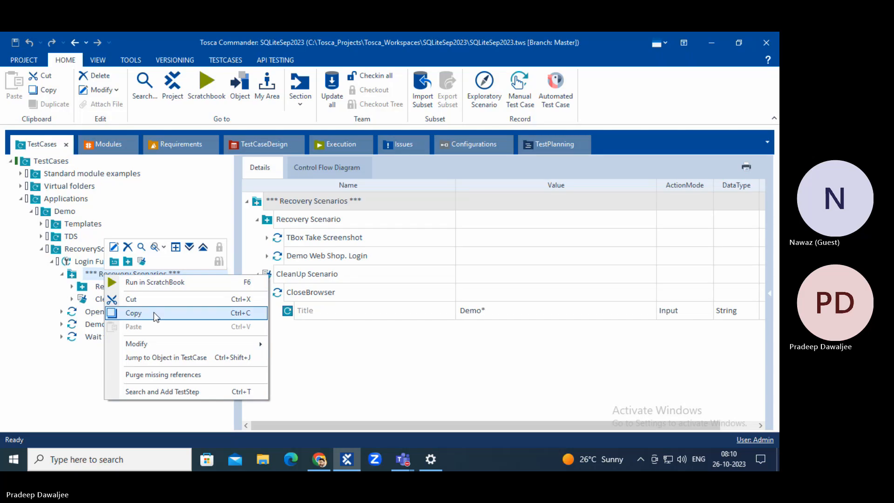
left_click(122, 300)
left_click(80, 248)
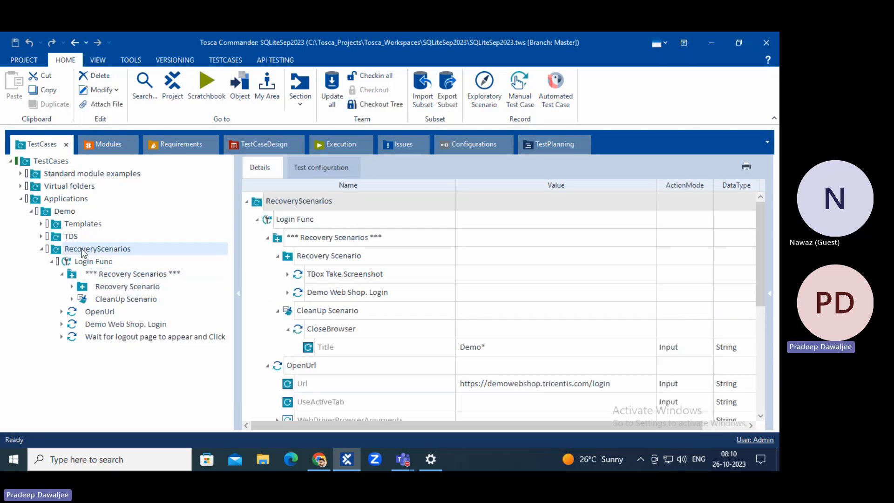
key("ctrl+v")
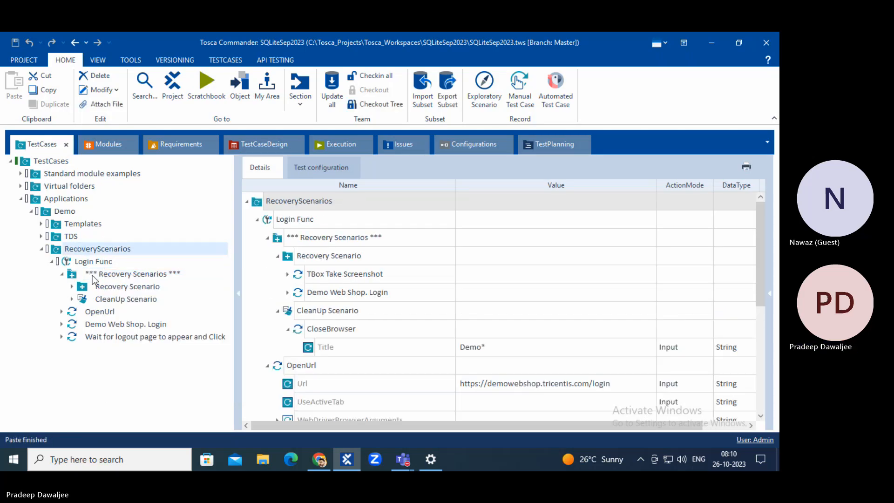
left_click(74, 275)
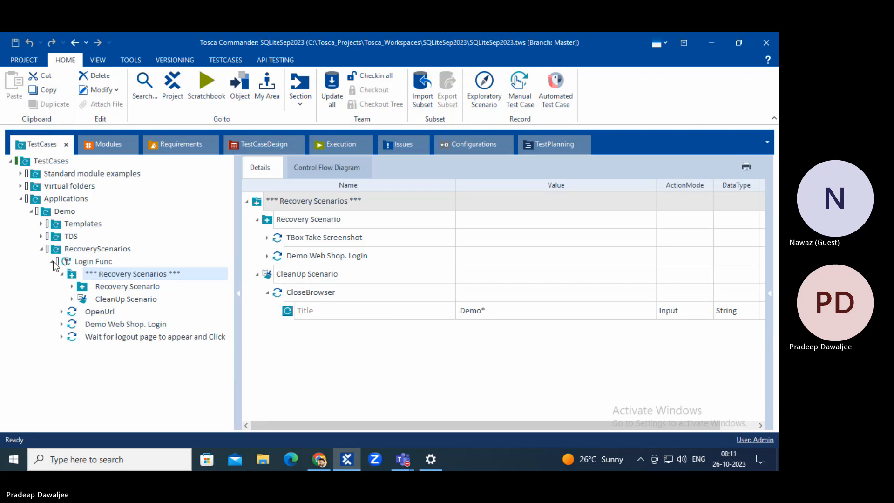
left_click(53, 262)
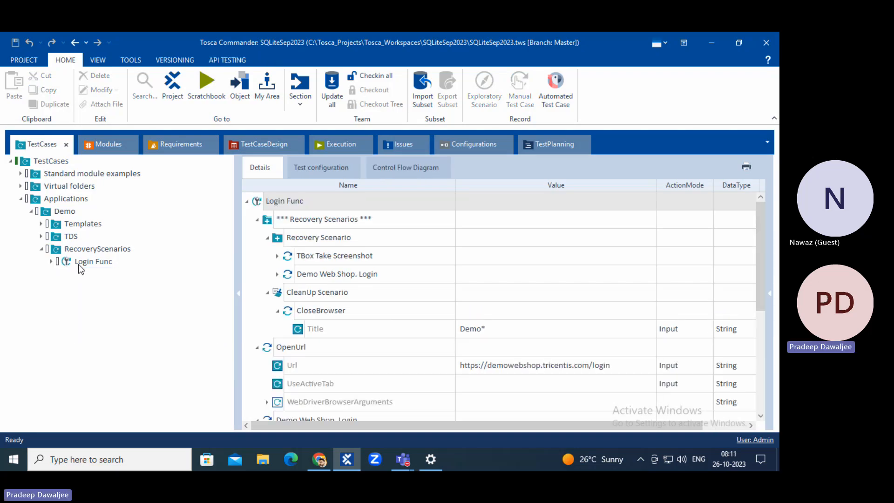
Create a new test case named sdgds in the RecoveryScenarios folder.
right_click(85, 250)
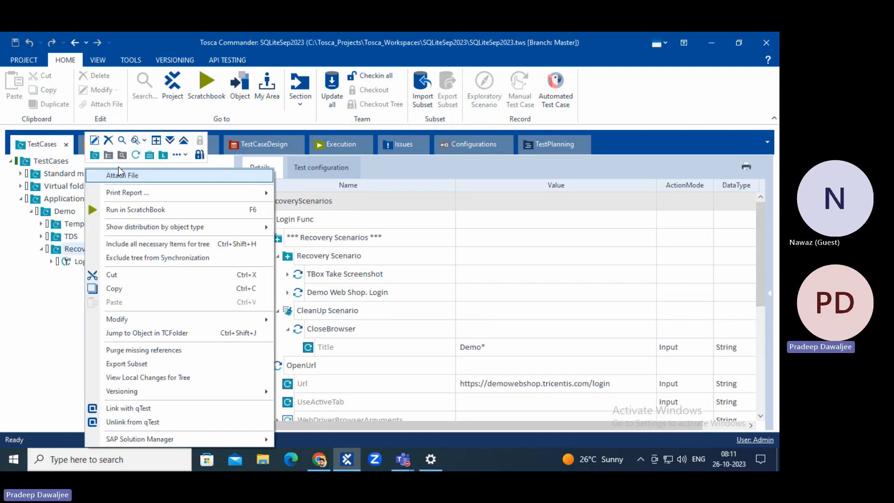
left_click(137, 154)
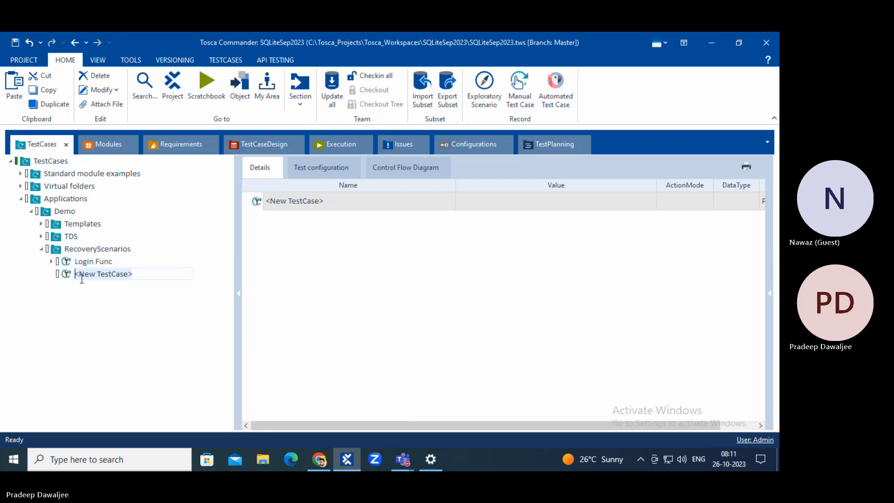
type("sdgds")
key("Return")
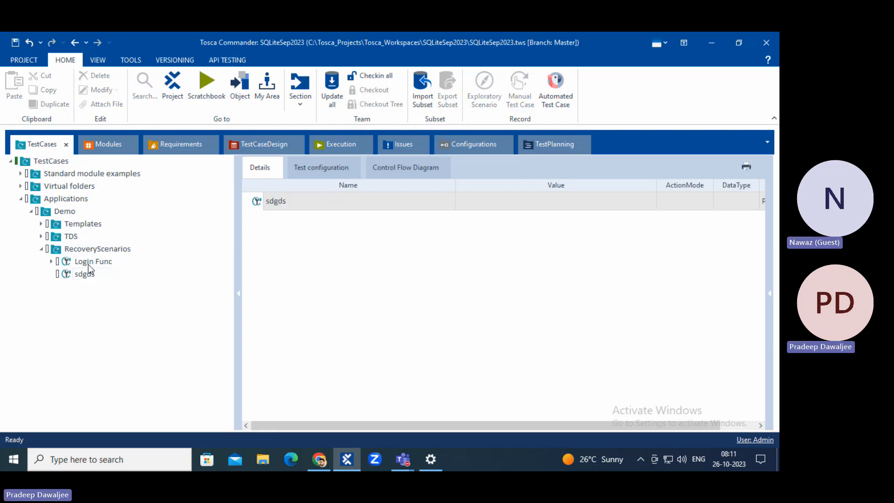
left_click(51, 261)
left_click(118, 289)
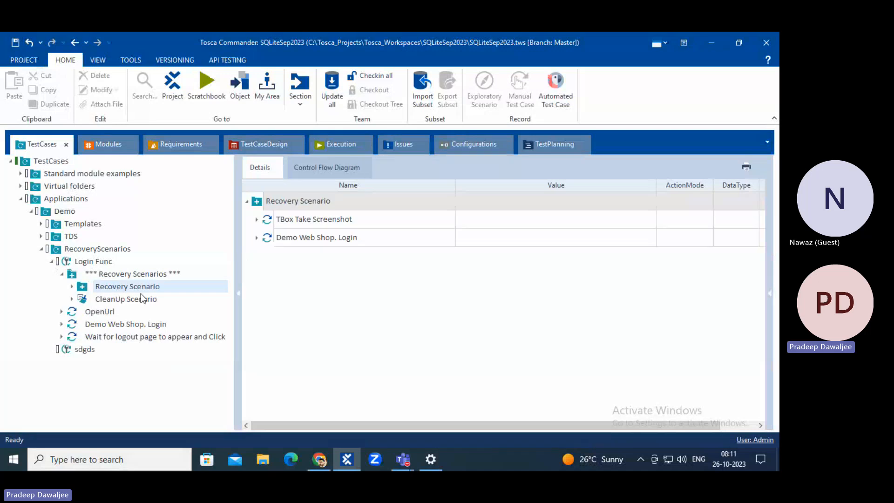
left_click(54, 262)
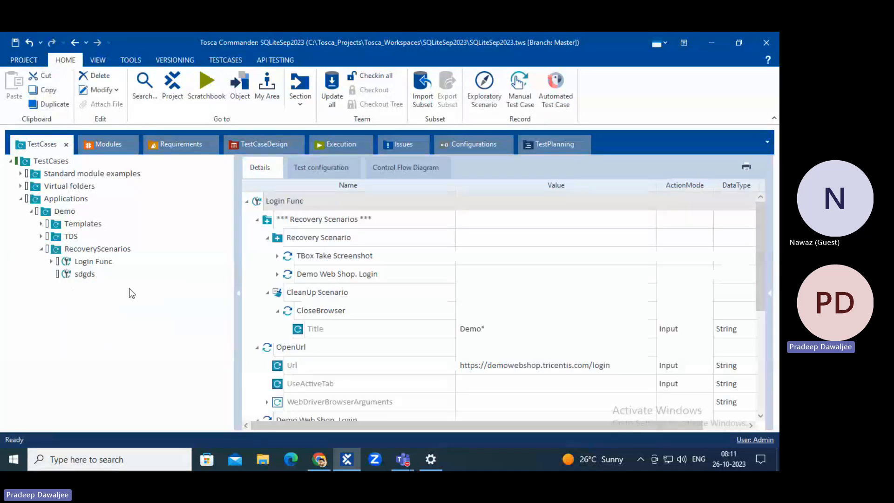
left_click(86, 275)
Try adding a Recovery Scenario Collection to sdgds, then recheck Login Func's collection.
right_click(88, 279)
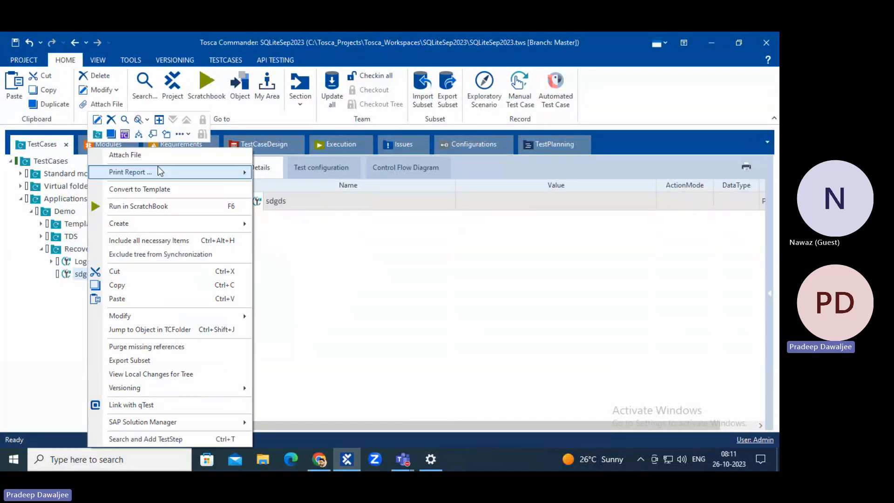
left_click(183, 134)
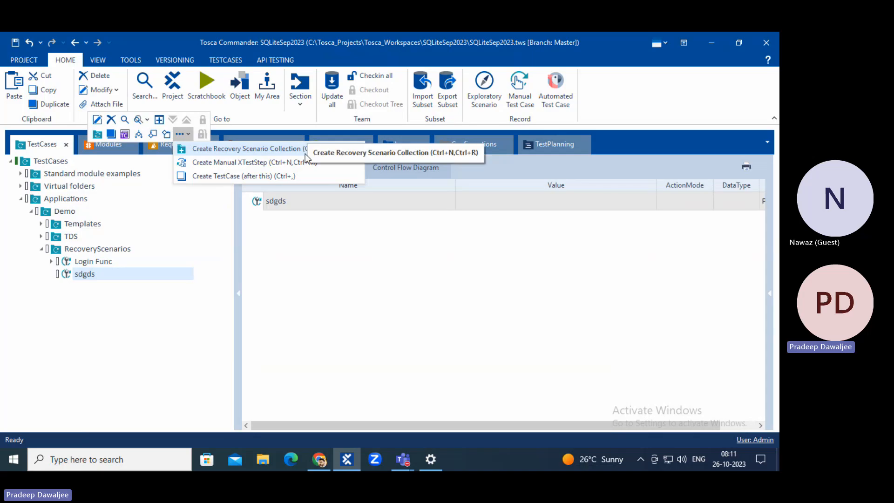
left_click(103, 308)
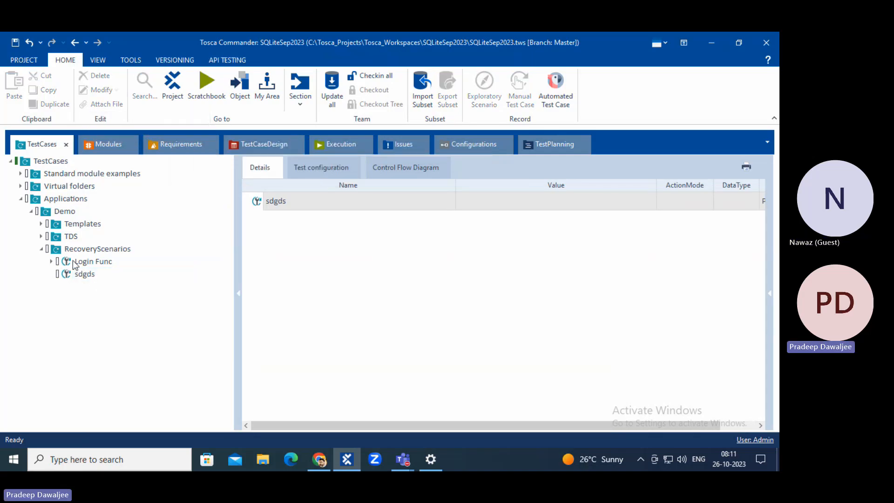
left_click(51, 262)
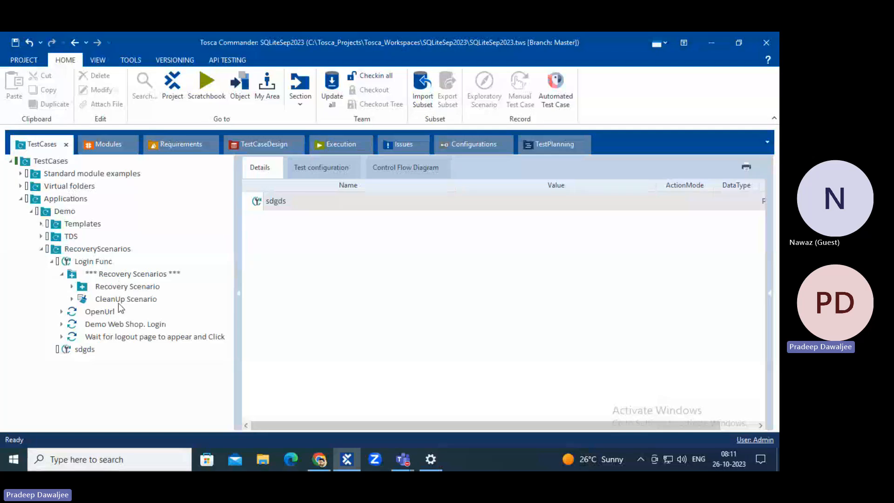
left_click(96, 275)
left_click(52, 262)
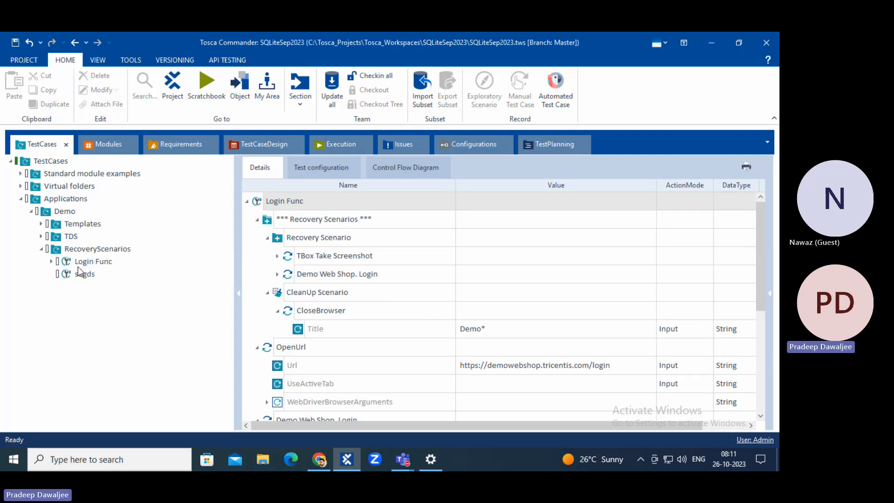
Create a Recovery Scenario Collection directly under the RecoveryScenarios folder.
left_click(59, 252)
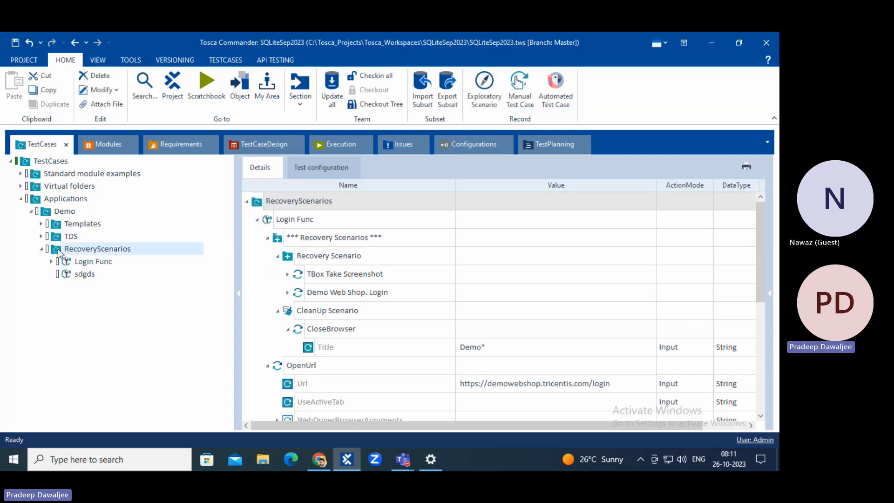
right_click(59, 252)
left_click(152, 154)
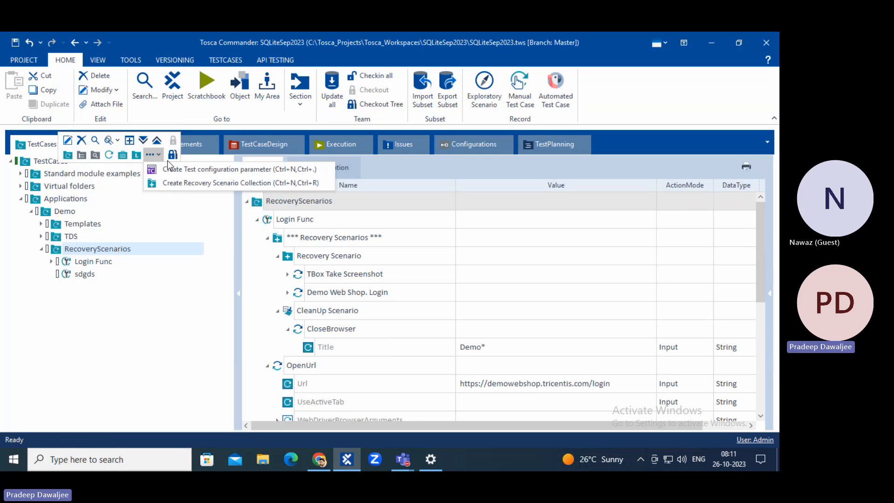
left_click(206, 184)
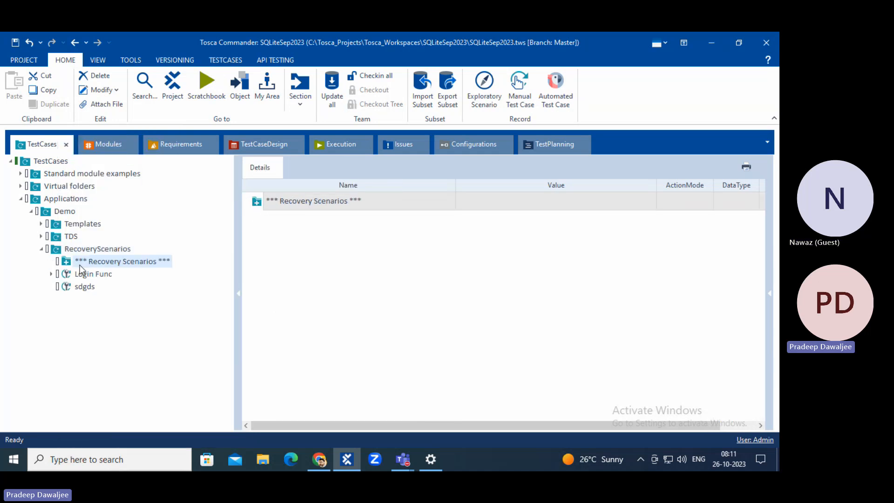
Add a Recovery Scenario and a CleanUp Scenario to the new collection.
right_click(103, 262)
left_click(117, 247)
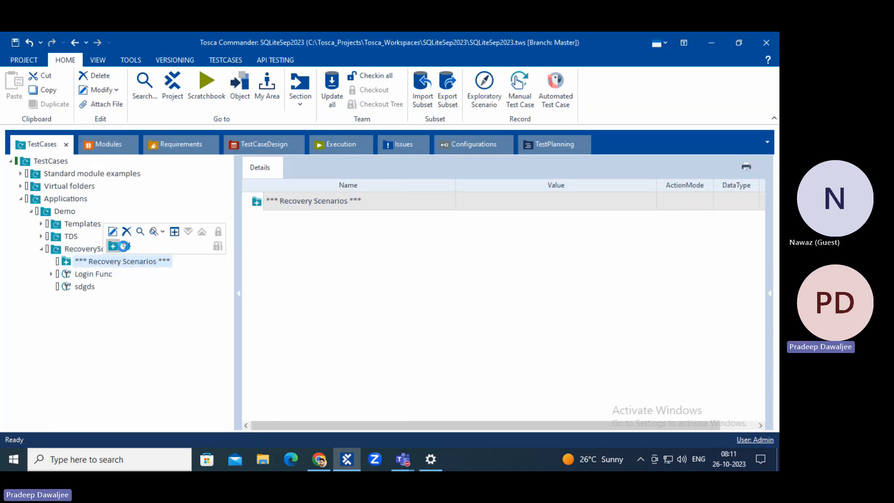
right_click(72, 261)
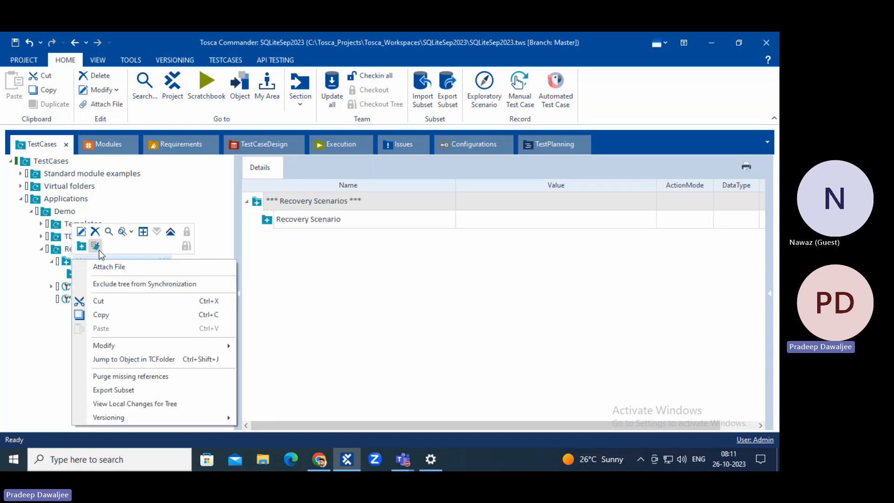
left_click(98, 249)
left_click(105, 390)
left_click(91, 262)
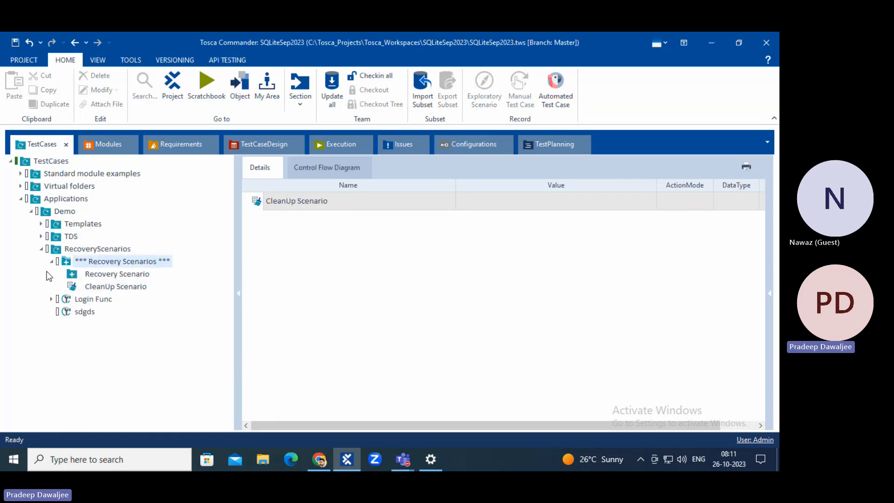
left_click(51, 261)
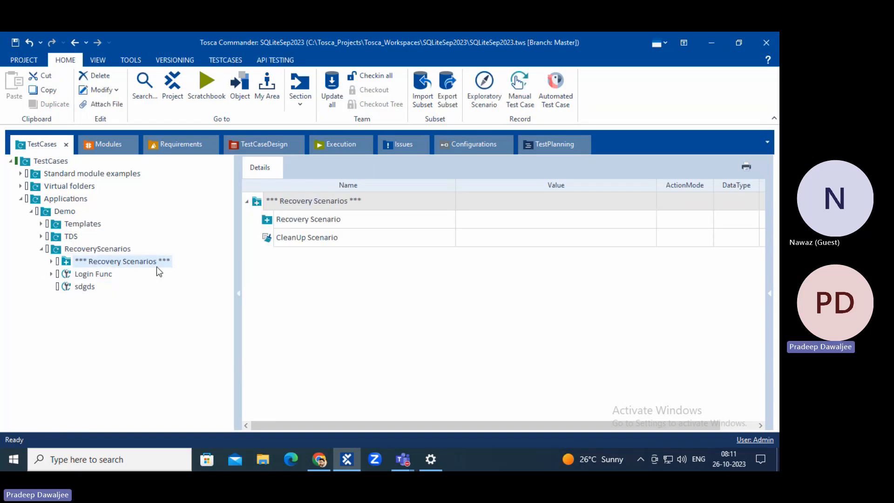
Compare Login Func's recovery scenarios with the new collection, then select the Demo folder.
left_click(51, 274)
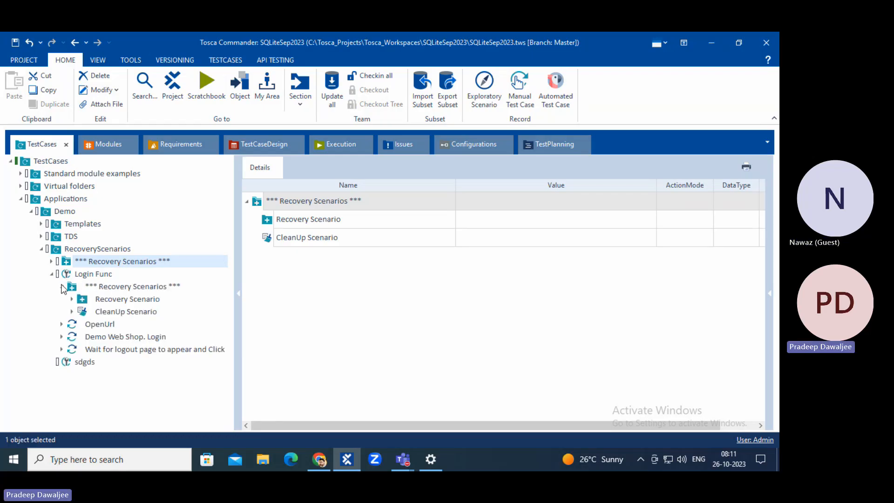
double_click(102, 286)
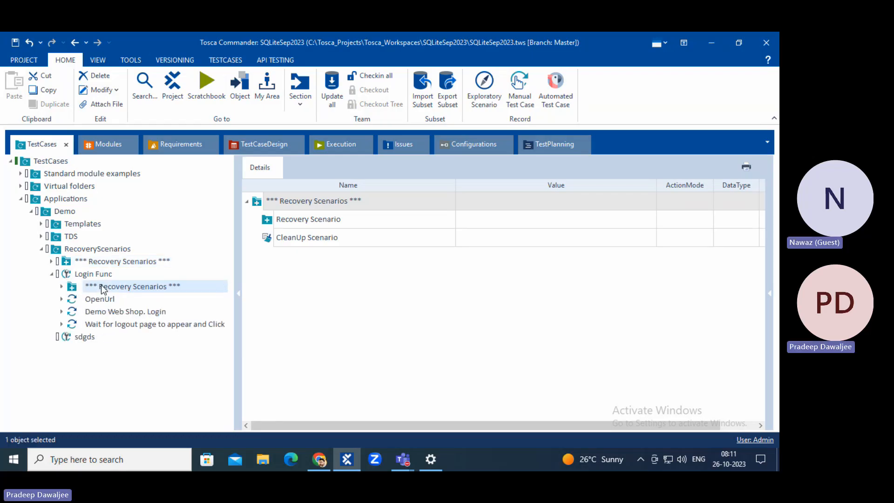
left_click(53, 274)
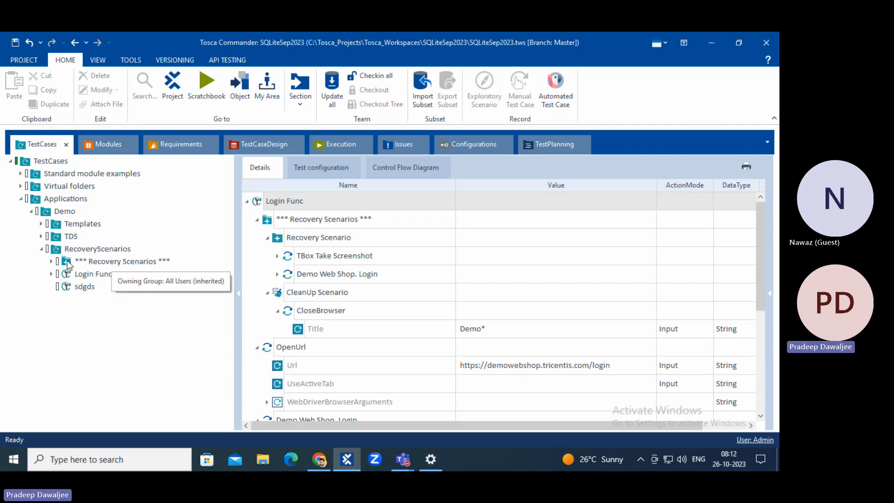
left_click(120, 264)
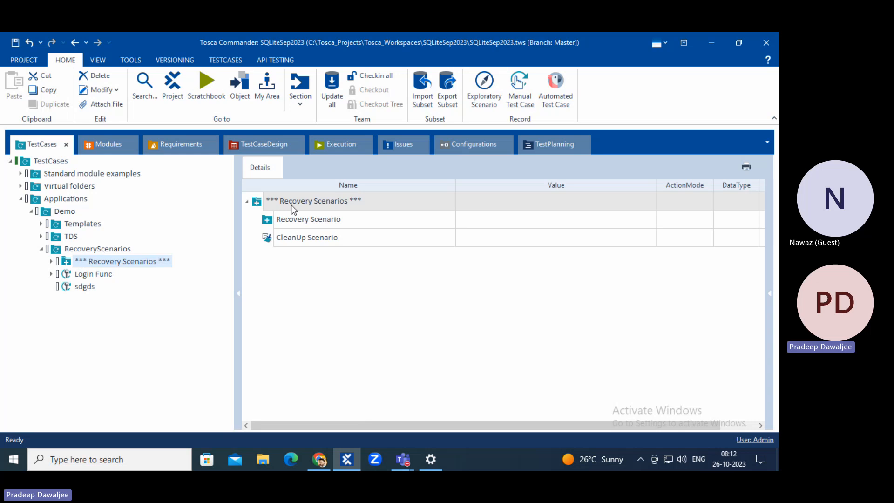
left_click(91, 276)
left_click(92, 262)
left_click(44, 214)
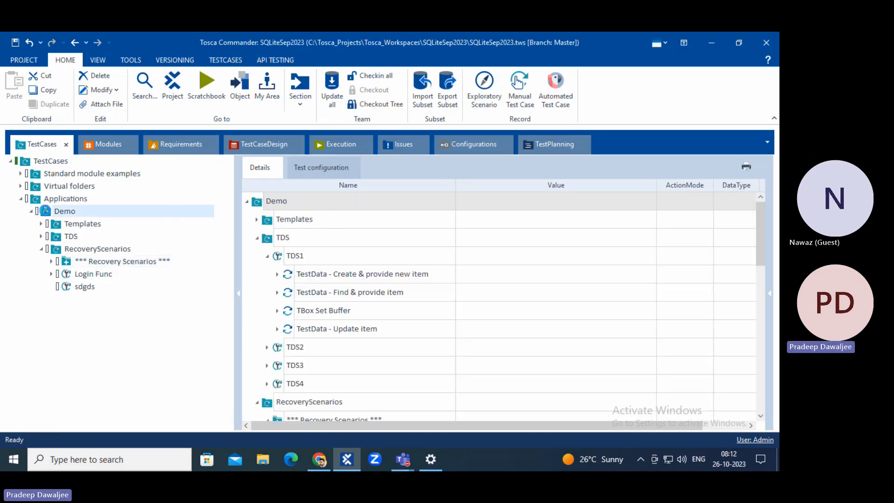
Create a *** Recovery Scenarios *** collection under the Demo folder.
right_click(44, 213)
left_click(142, 155)
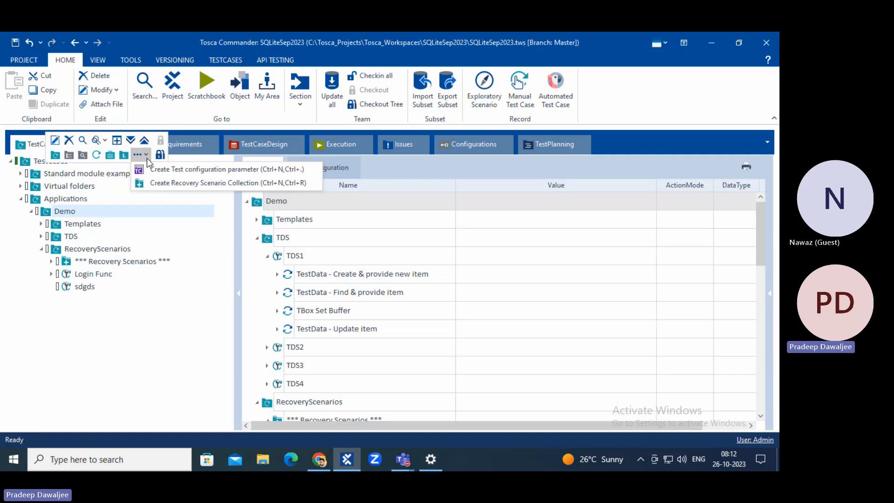
left_click(179, 183)
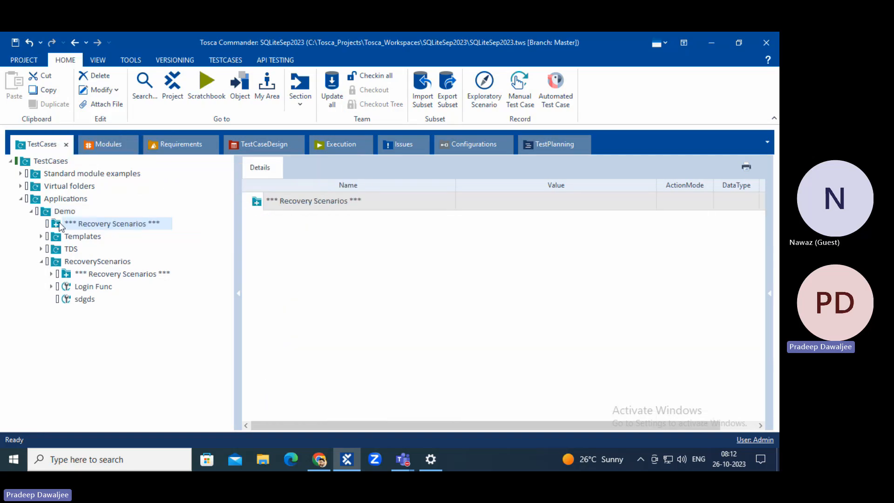
left_click(56, 331)
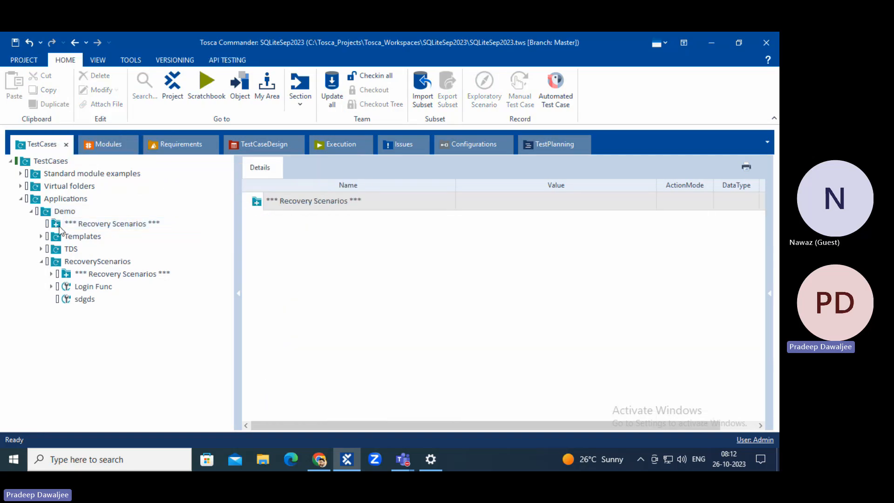
Inspect the TestCases root and Applications folder context actions without creating anything.
right_click(29, 161)
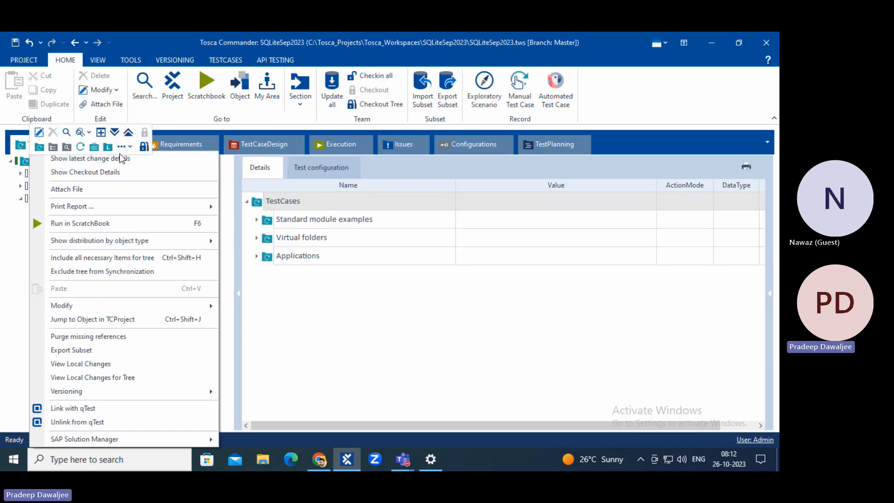
left_click(122, 146)
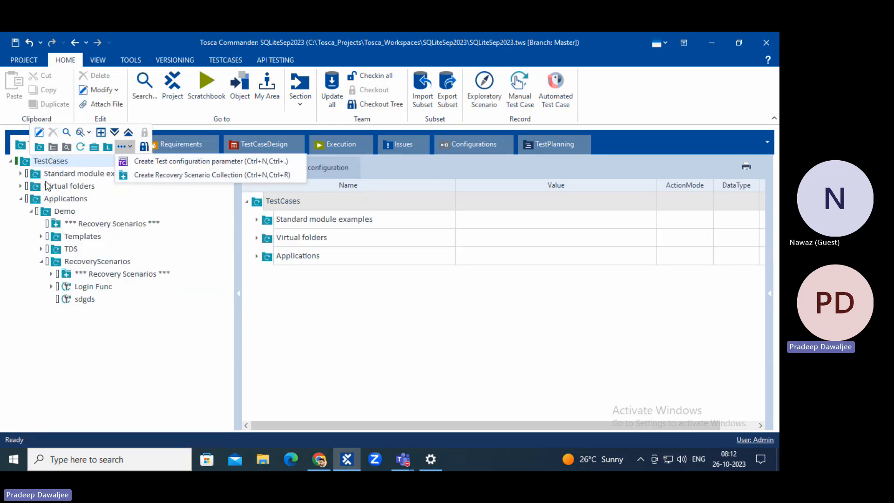
left_click(63, 197)
right_click(62, 197)
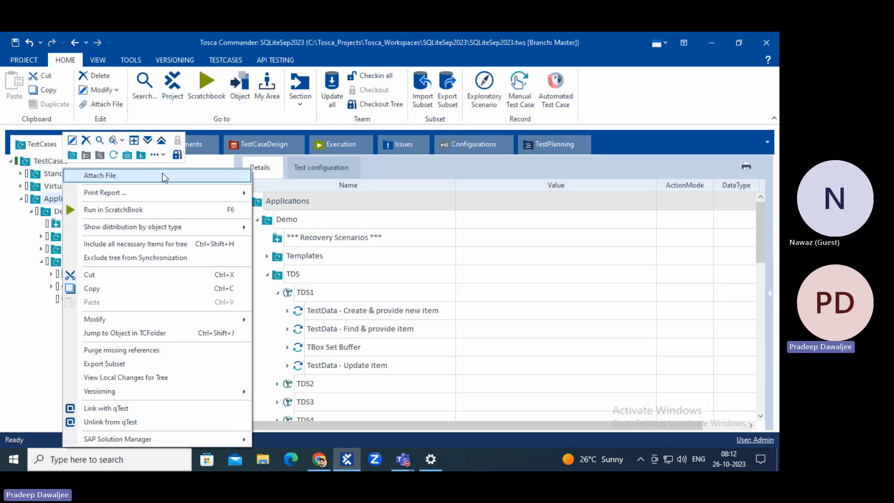
left_click(42, 303)
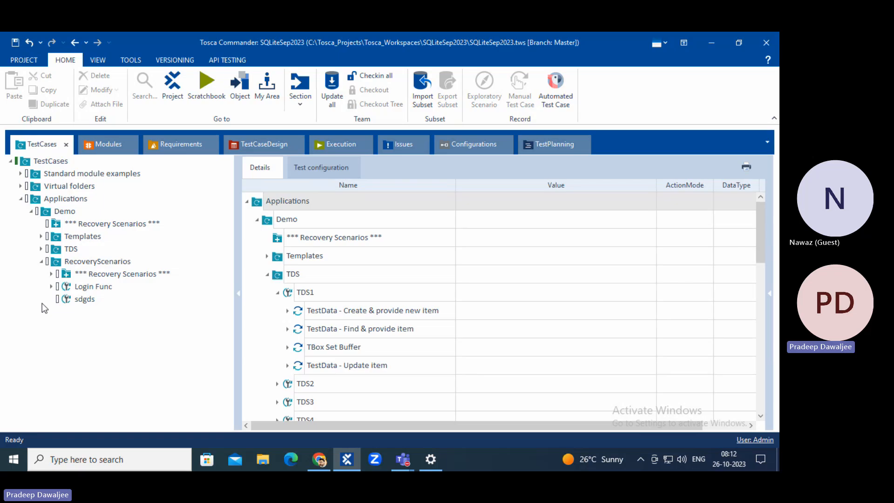
Check the RecoveryScenarios folder's actions, then expand Login Func to view its recovery scenario collection.
left_click(106, 261)
right_click(107, 286)
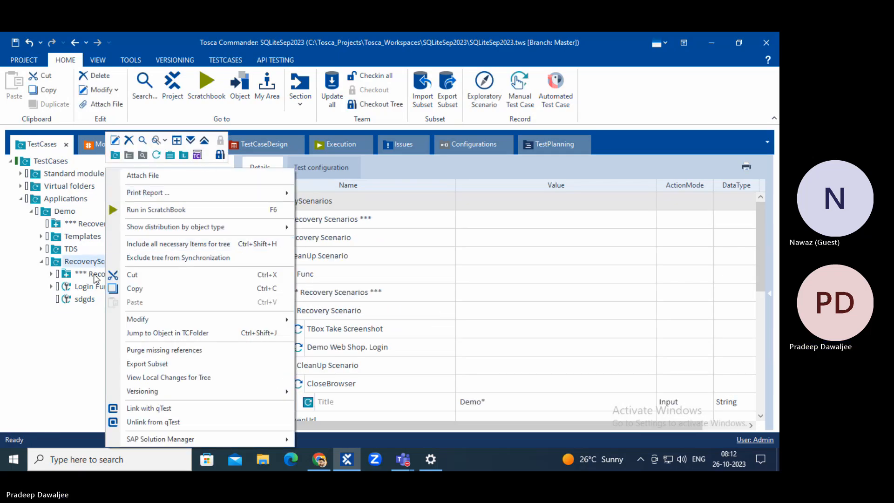
left_click(43, 360)
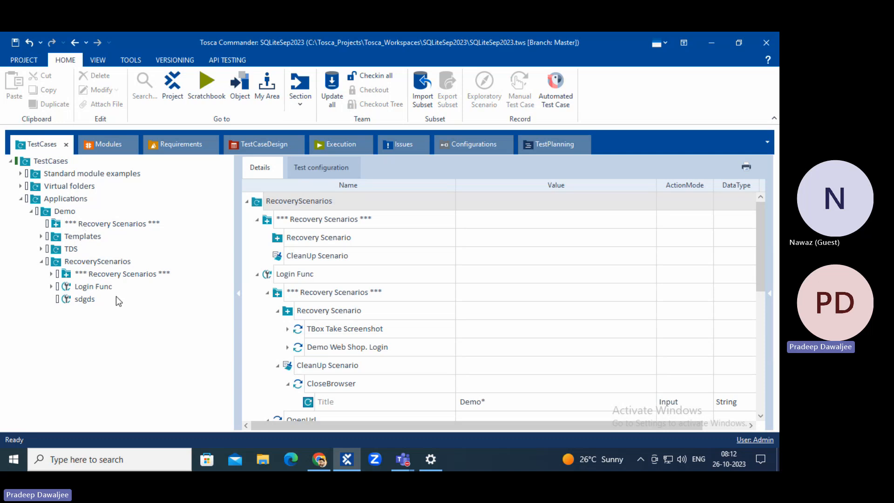
left_click(52, 286)
left_click(100, 298)
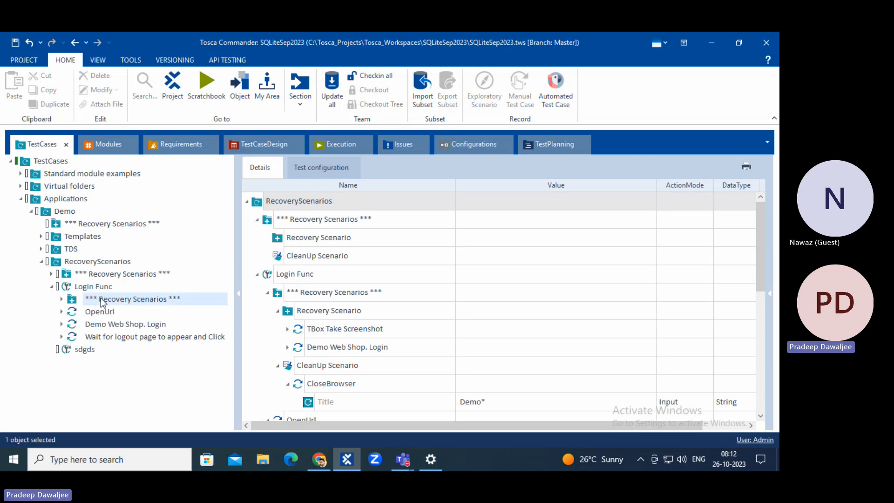
Review the RecoveryScenarios-folder, Wait step and Login Func collections, ending on Demo's empty collection.
left_click(82, 275)
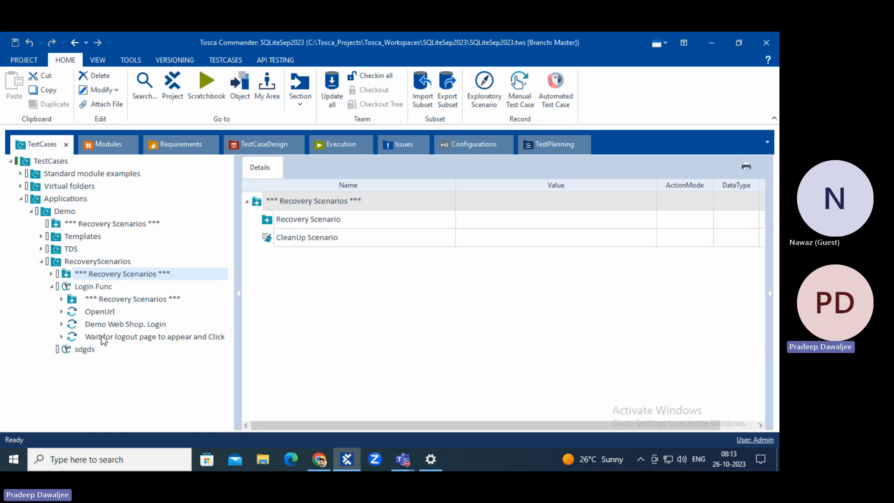
left_click(135, 338)
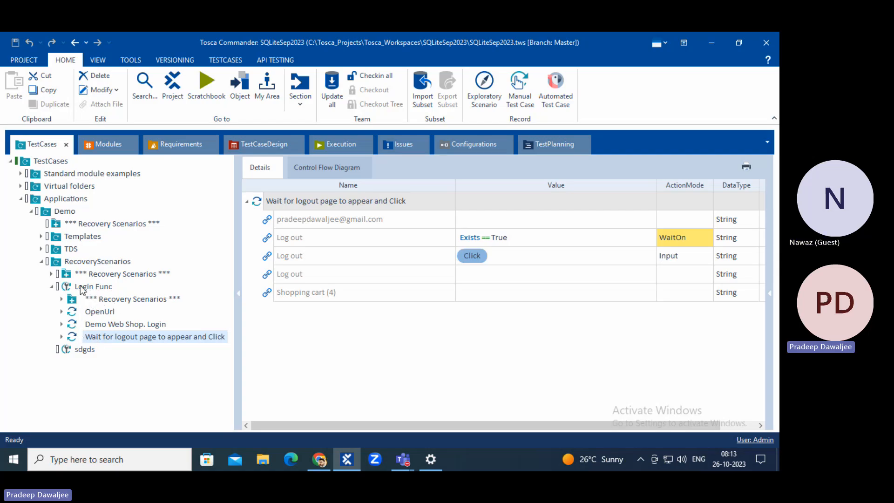
left_click(73, 300)
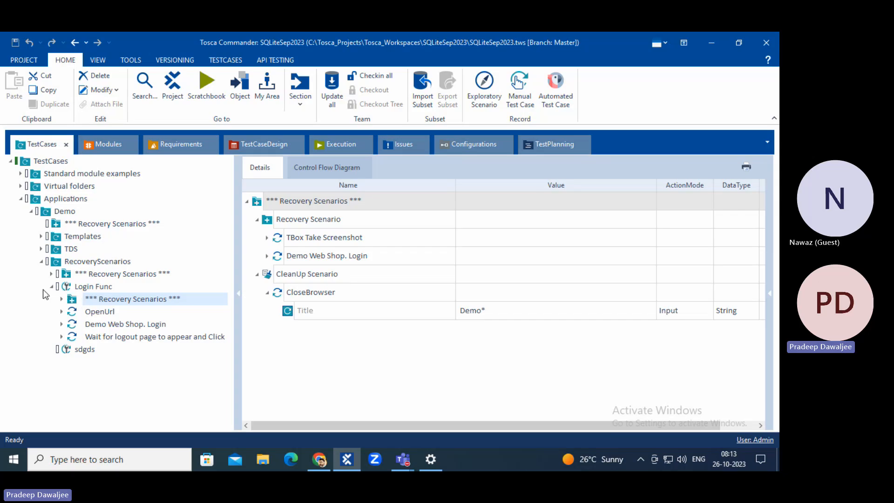
left_click(86, 276)
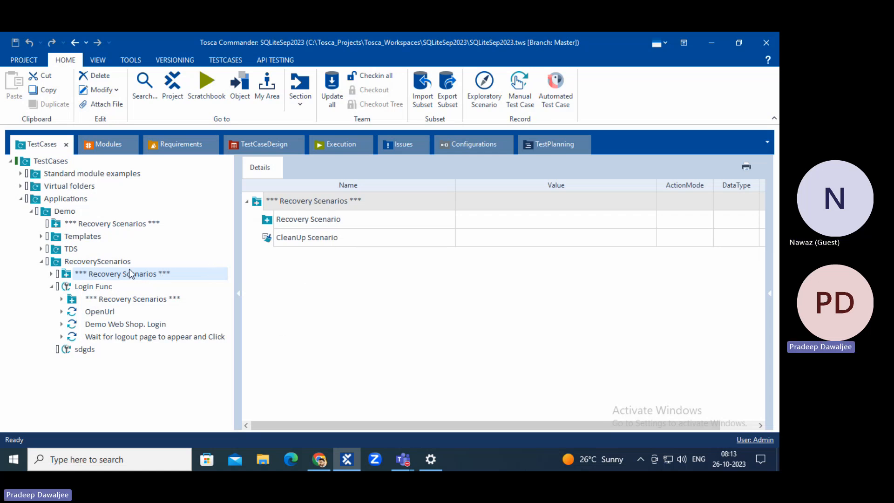
left_click(71, 224)
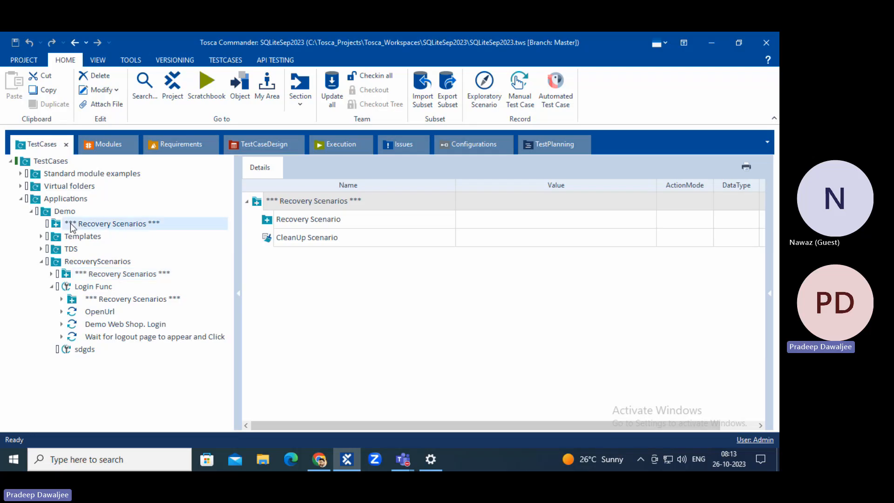
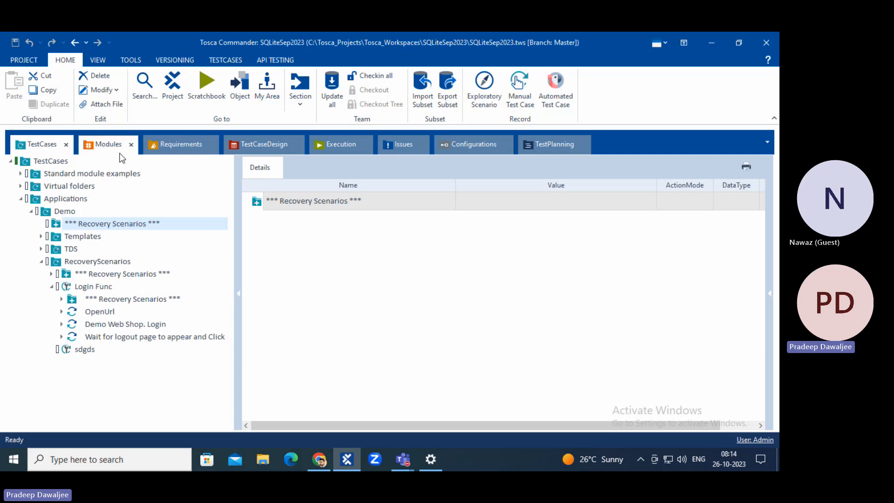
Open the Execution section to view the Sample execution list's Login Func run log.
left_click(331, 143)
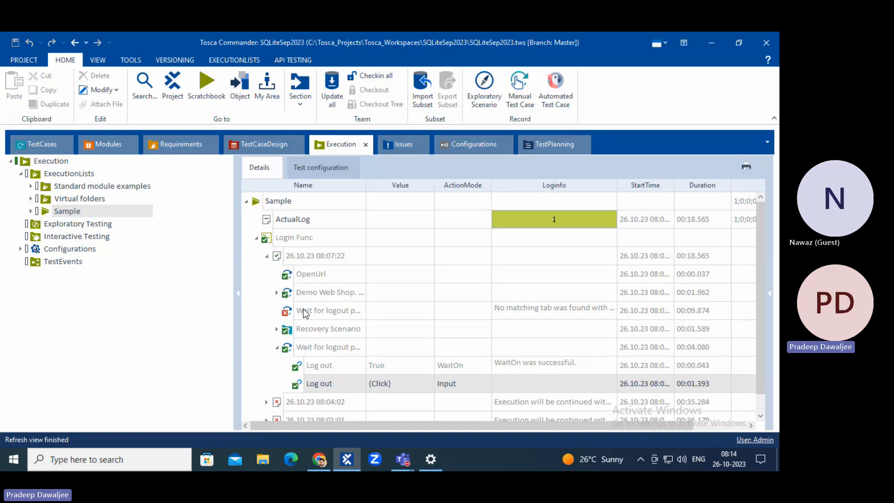
Add a new String test configuration parameter to the Sample execution list.
left_click(322, 168)
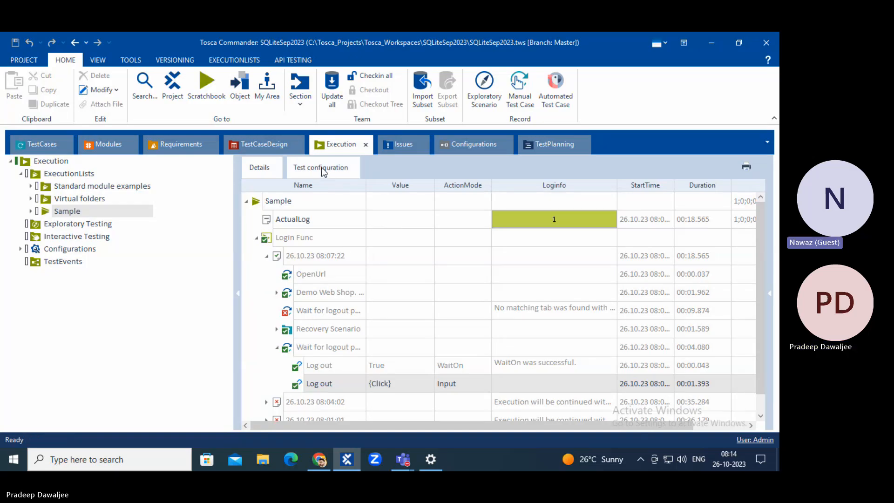
right_click(258, 204)
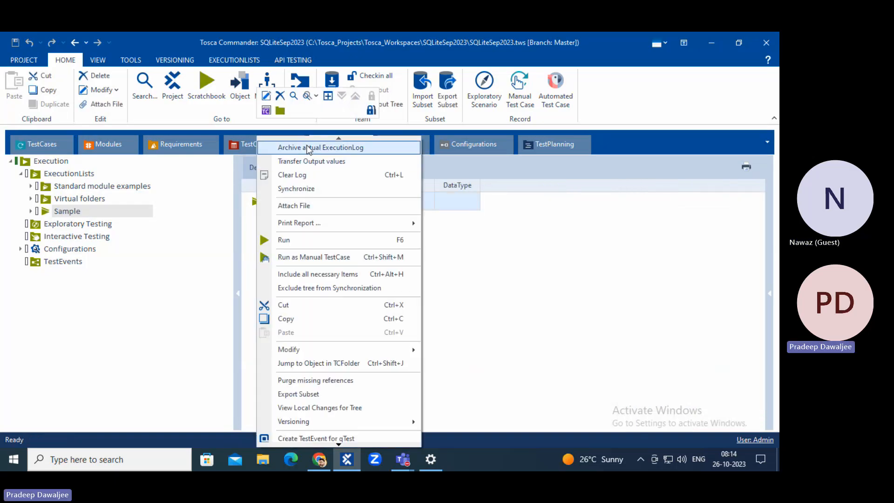
left_click(265, 113)
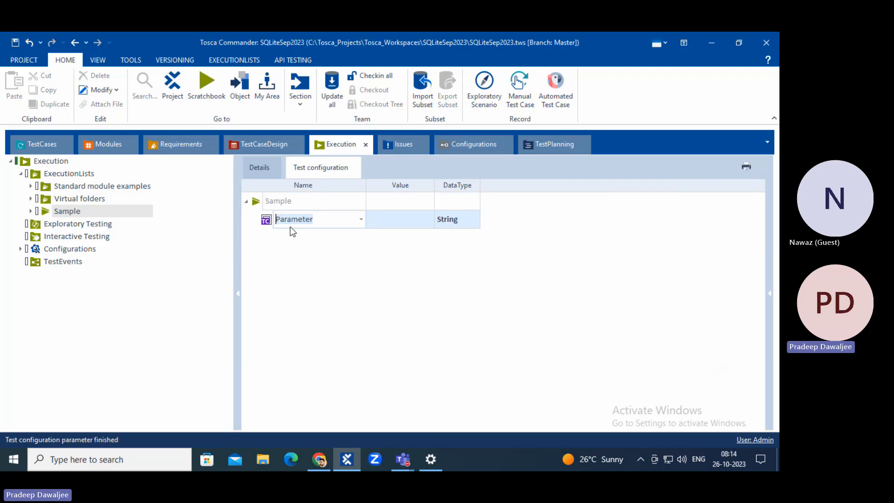
Browse the available parameter names list and close it without choosing one.
left_click(362, 220)
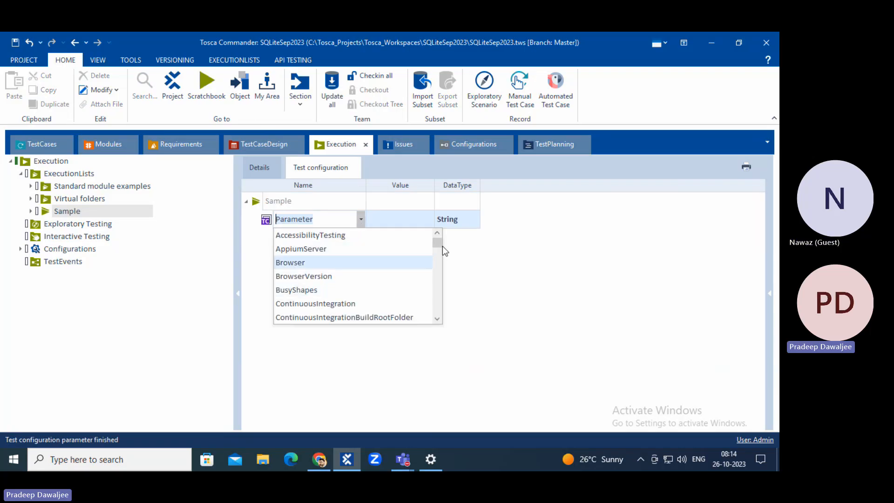
left_click_drag(437, 242, 442, 322)
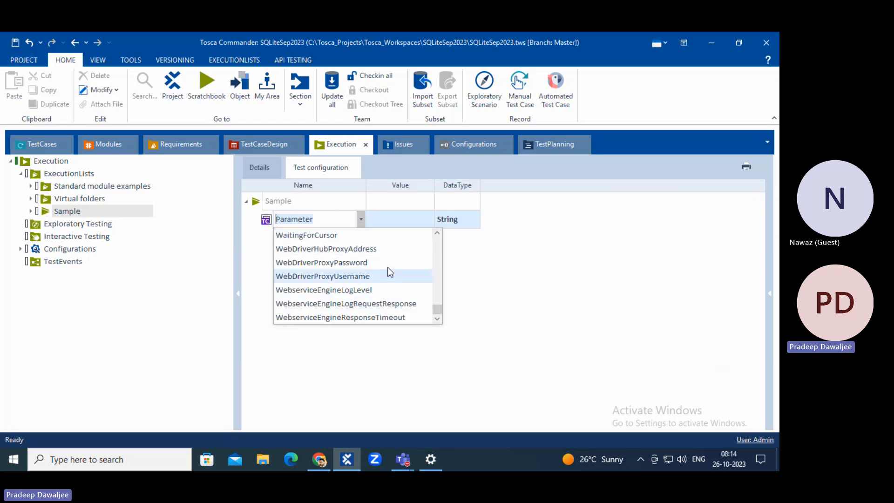
scroll(389, 271, "up", 6)
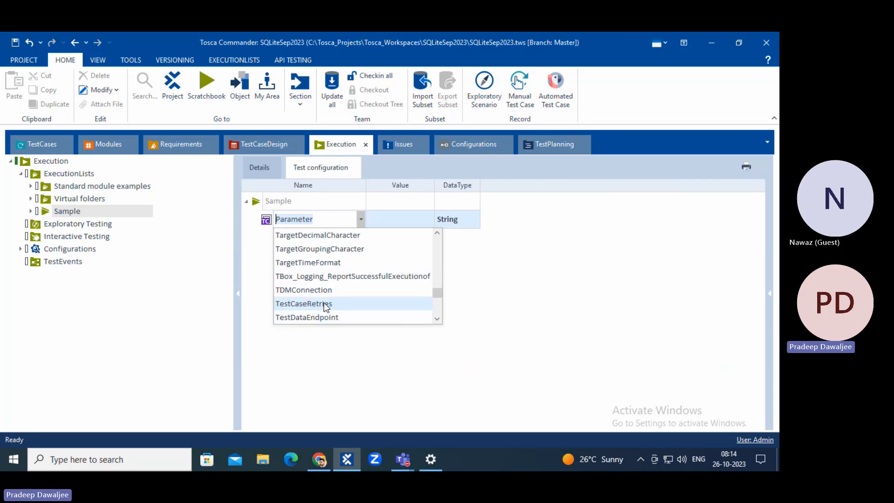
scroll(328, 295, "up", 2)
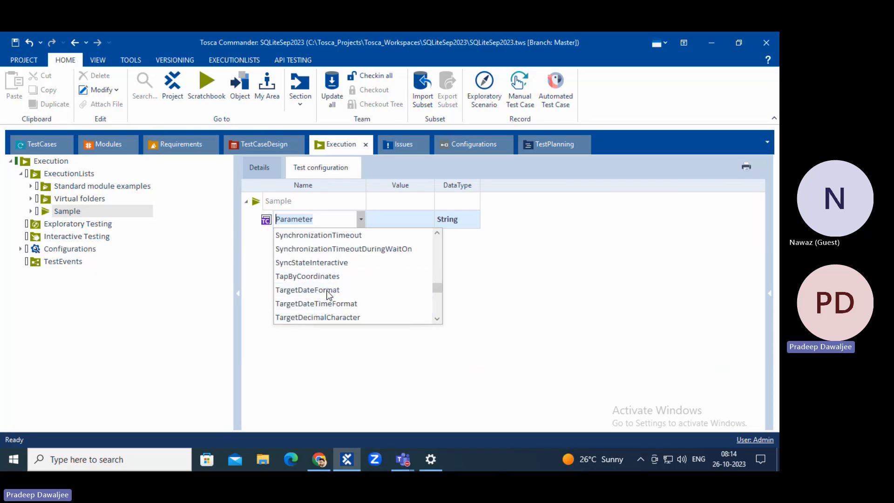
scroll(328, 294, "up", 20)
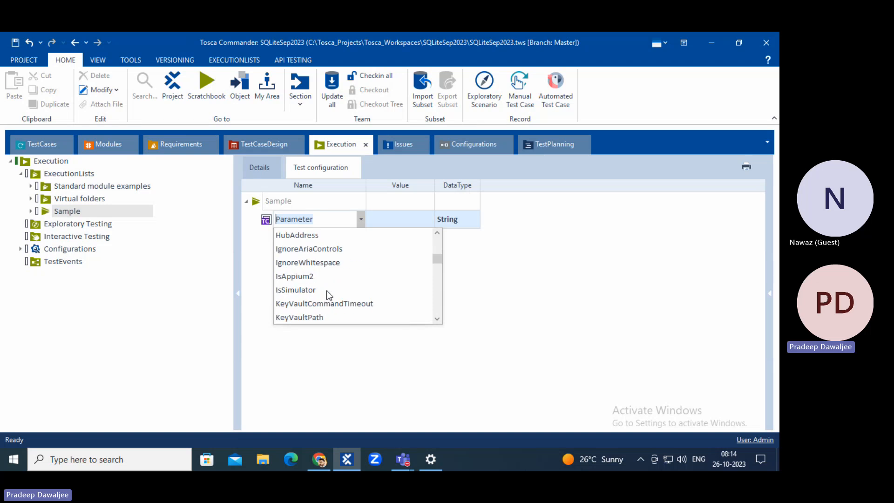
scroll(328, 294, "up", 8)
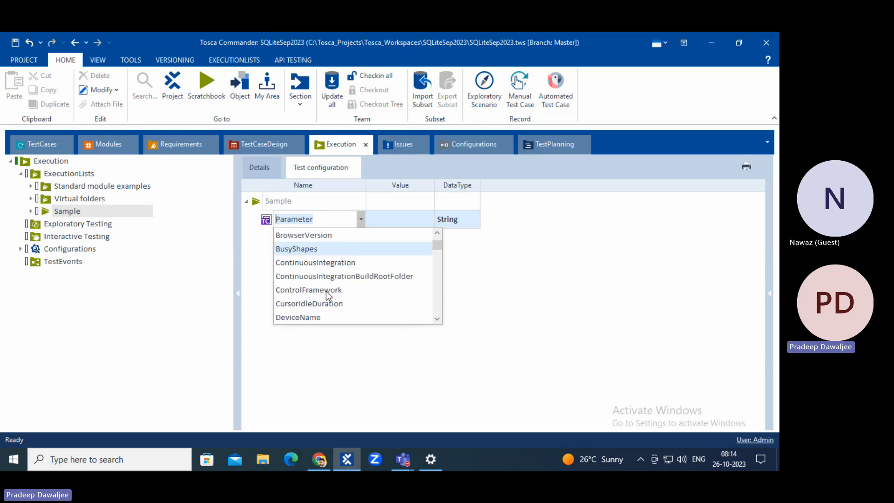
scroll(358, 291, "down", 10)
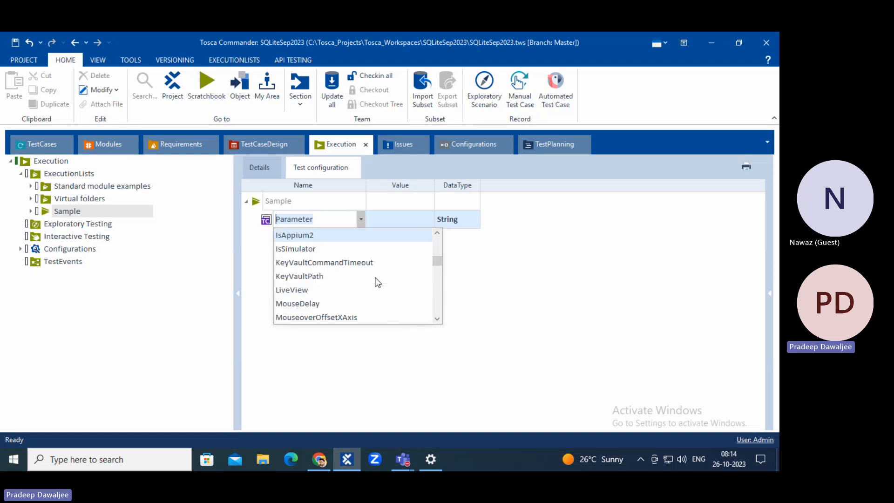
scroll(378, 282, "down", 5)
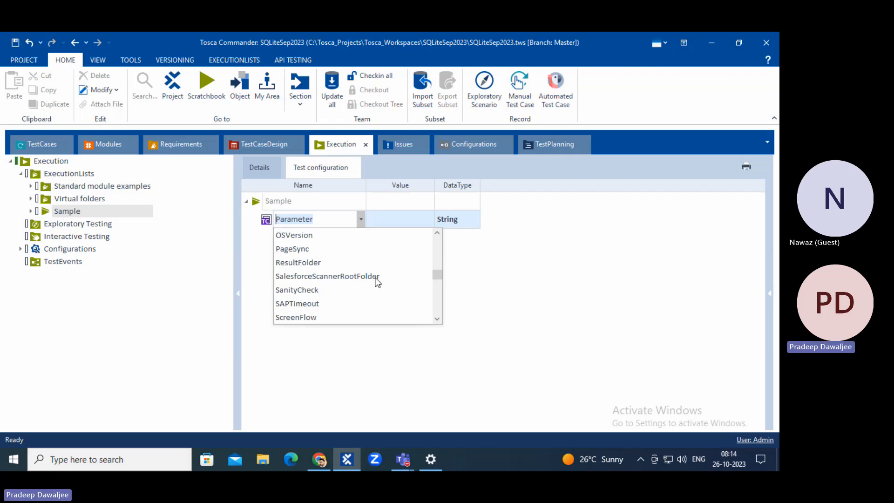
scroll(377, 282, "down", 2)
scroll(378, 282, "down", 8)
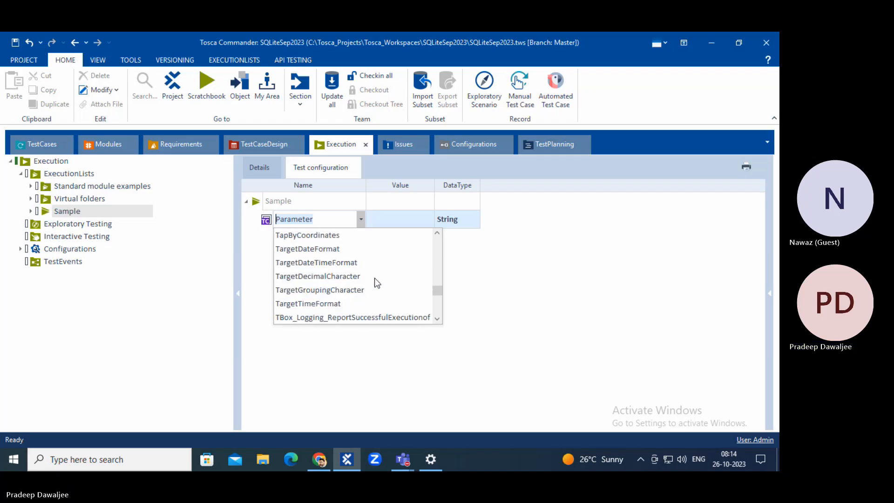
scroll(376, 281, "down", 1)
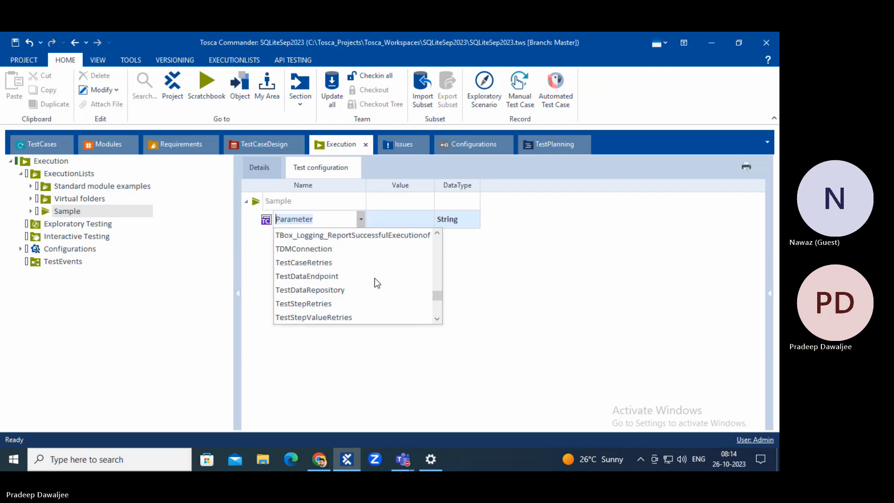
scroll(376, 279, "down", 3)
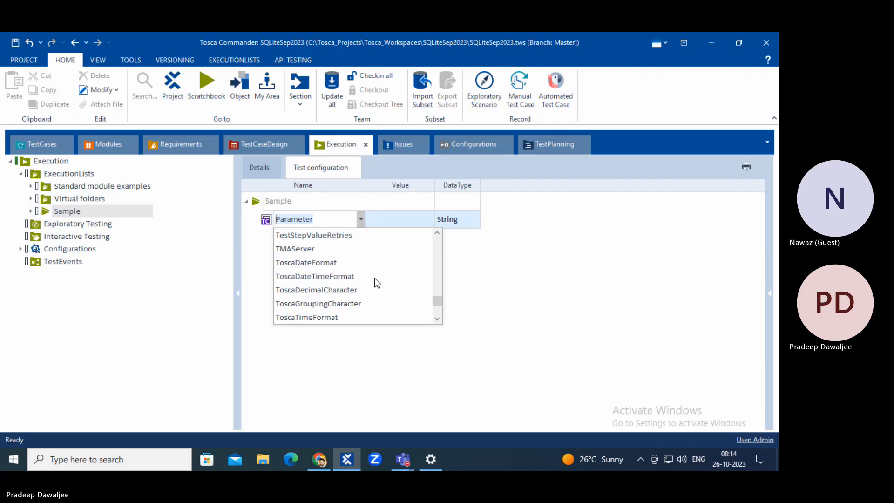
left_click(345, 358)
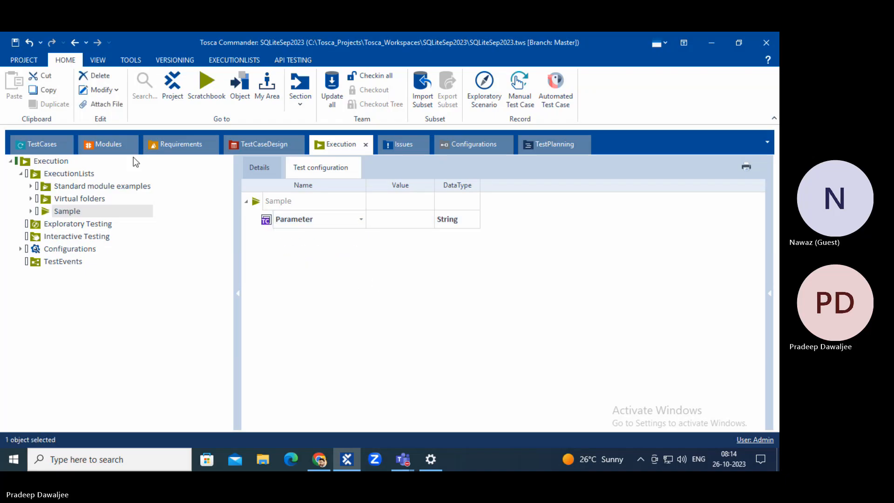
left_click(24, 60)
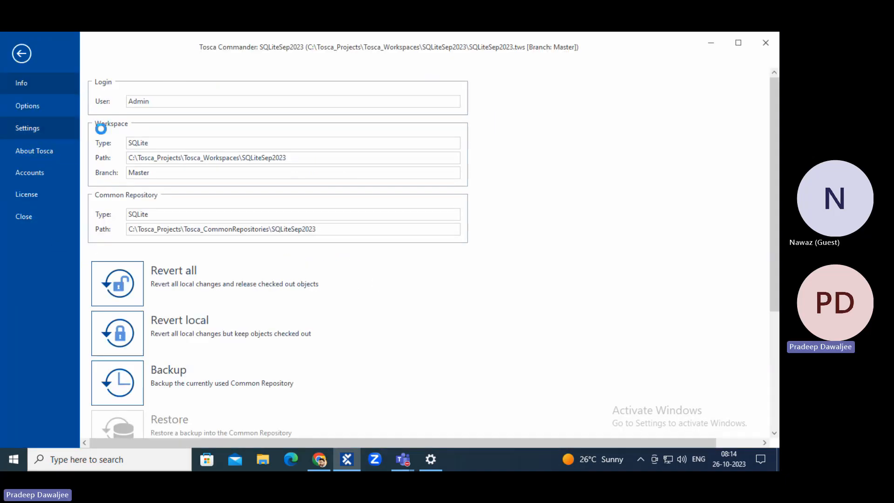
left_click(27, 128)
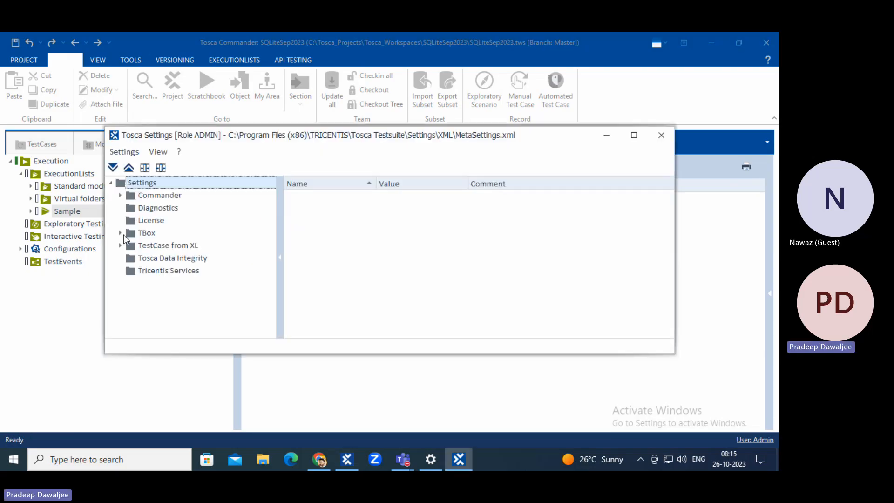
left_click(121, 233)
scroll(172, 280, "down", 2)
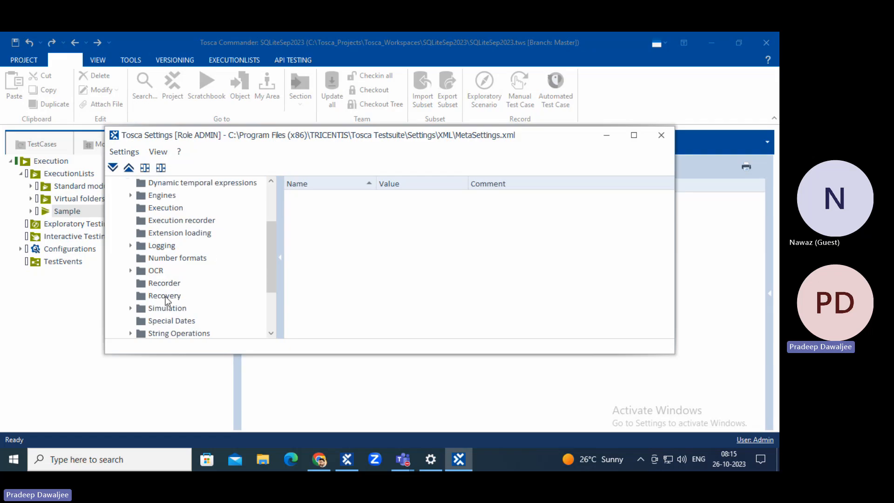
left_click(163, 285)
left_click(163, 296)
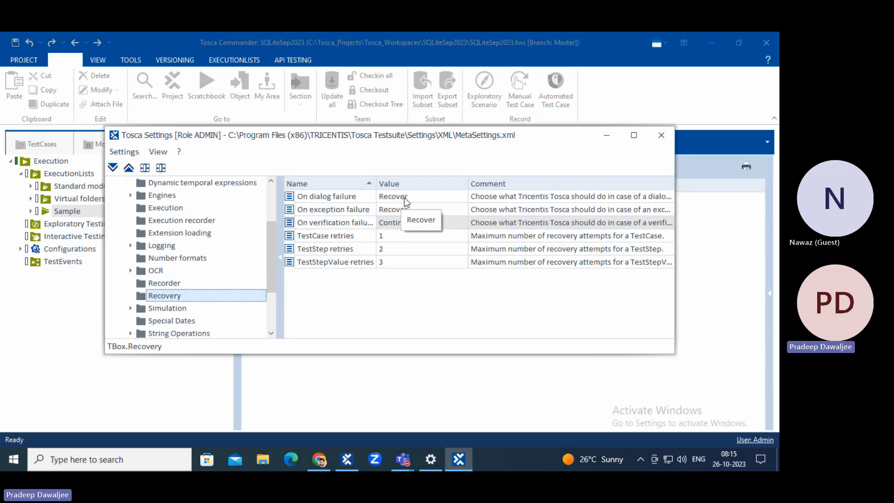
left_click(661, 135)
Rename the new parameter to OnDialogFailure.
left_click(302, 217)
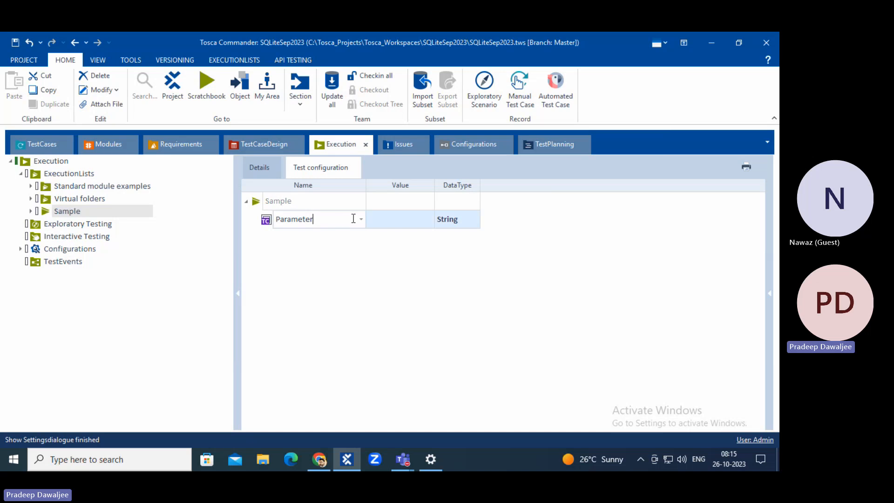
key("ctrl+a")
type("OnDialogFailure")
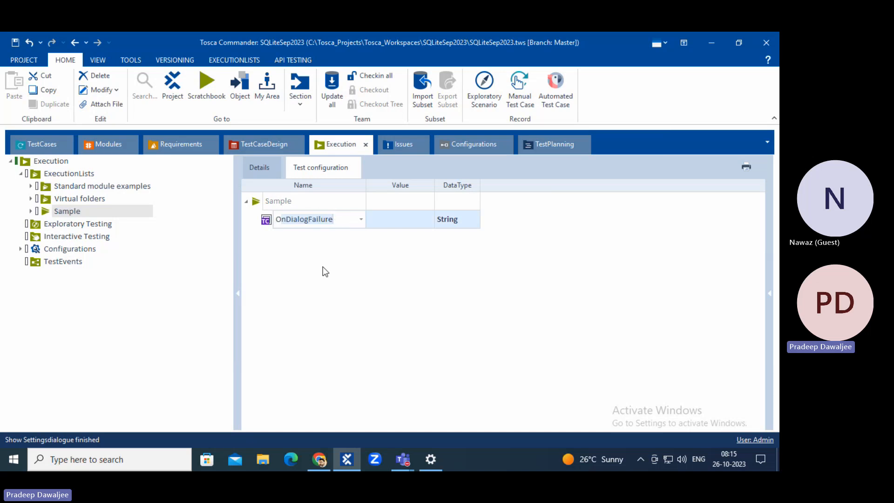
Add three more Sample parameters: OnExceptionFailure, TestCaseRetries and TestStepRetries.
right_click(283, 204)
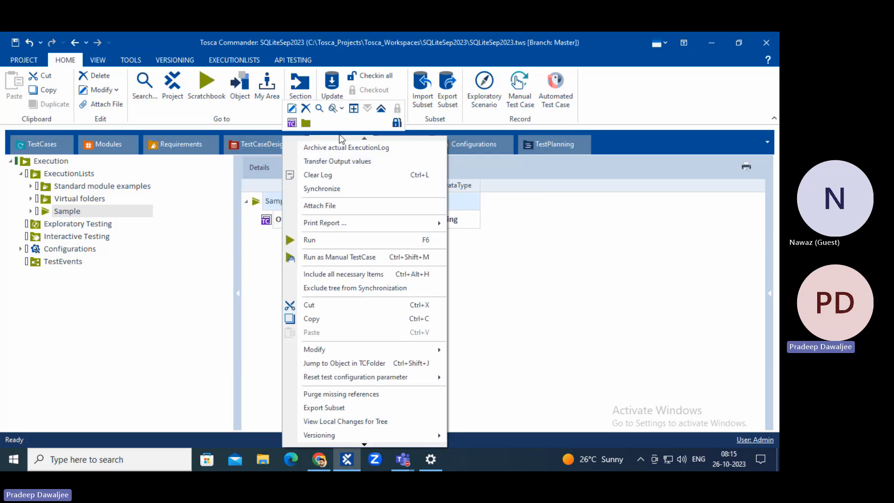
left_click(292, 123)
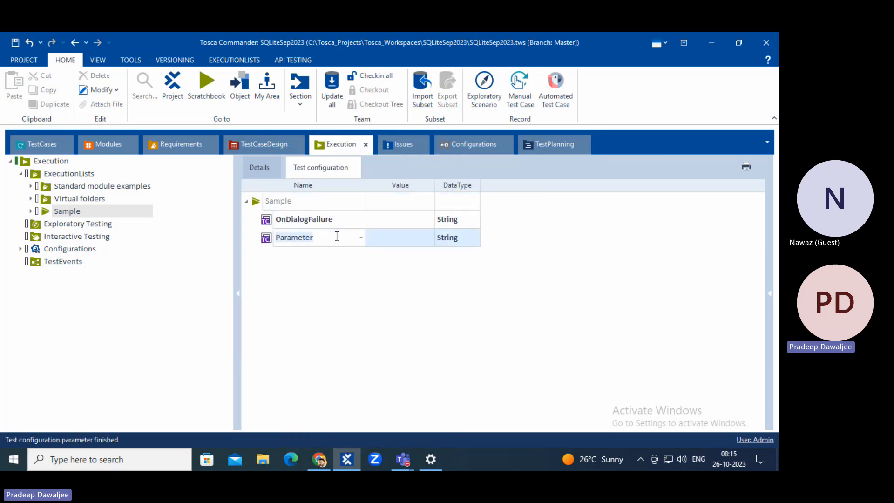
type("OnExceptionFailure")
key("Return")
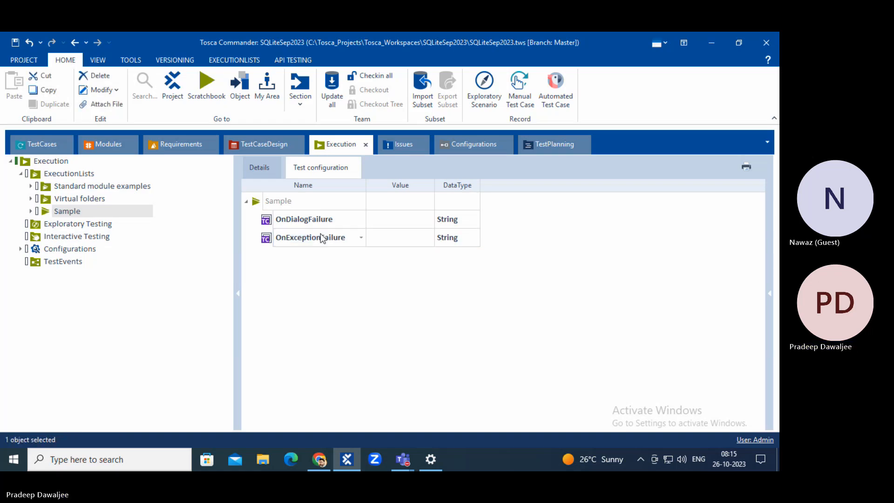
right_click(275, 203)
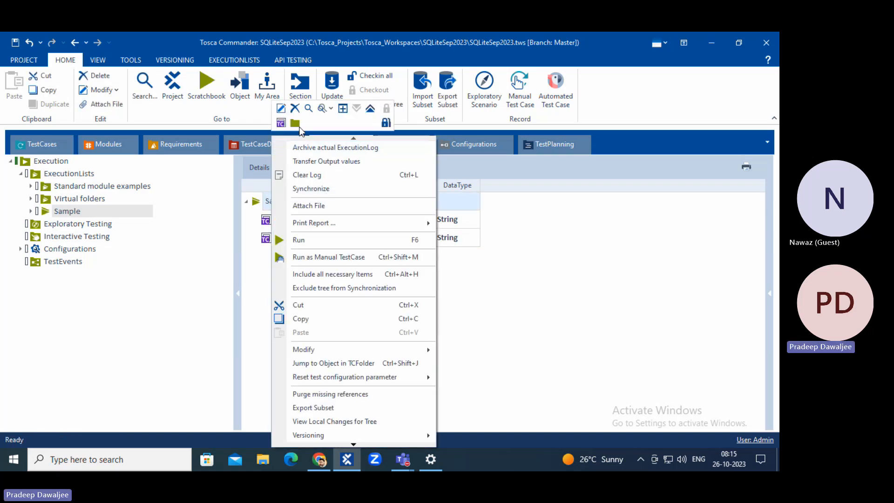
left_click(279, 123)
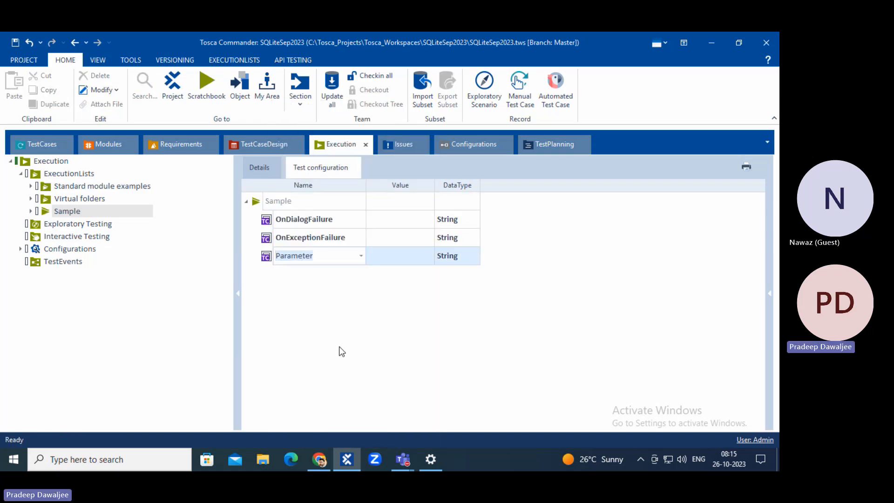
type("TestCaseRetries")
key("Return")
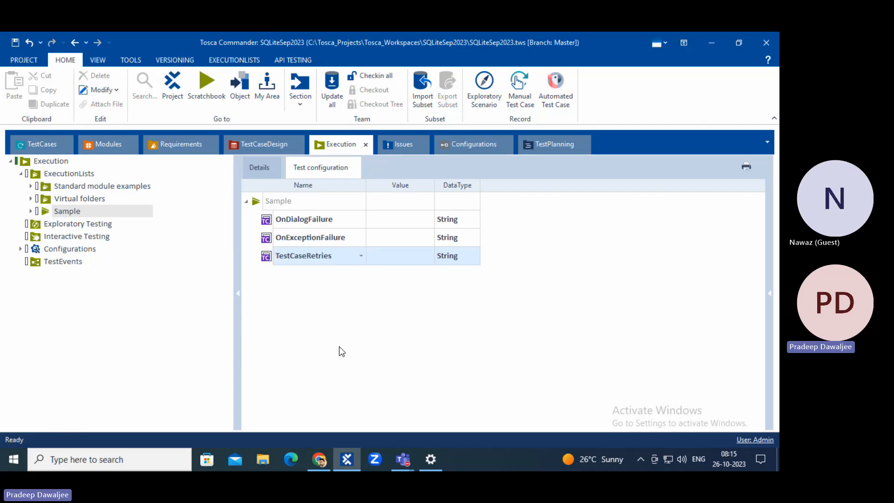
right_click(267, 205)
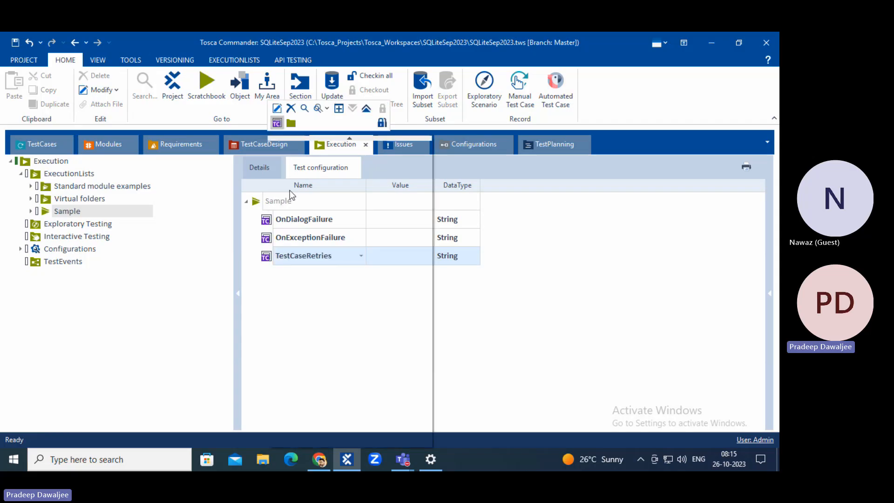
left_click(280, 124)
type("TestStepRetries")
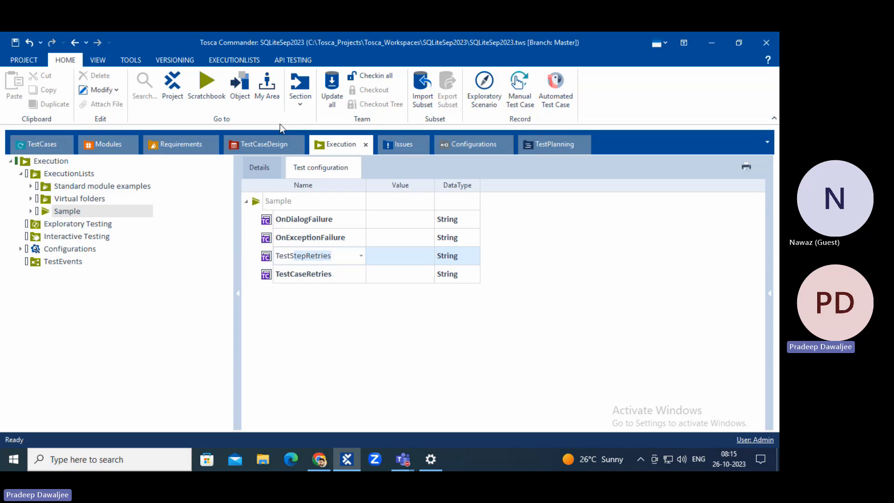
key("Return")
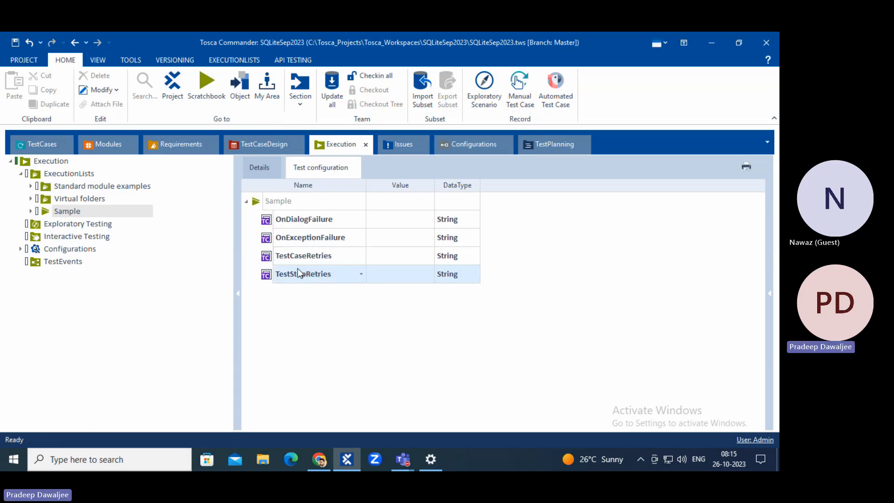
Add a fifth Sample test configuration parameter named TestStepValueRetries.
right_click(260, 201)
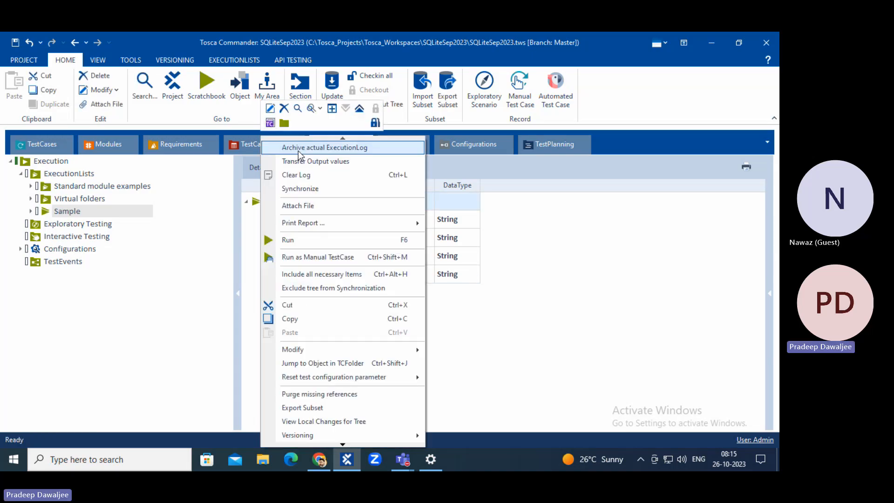
left_click(298, 148)
type("TestStep")
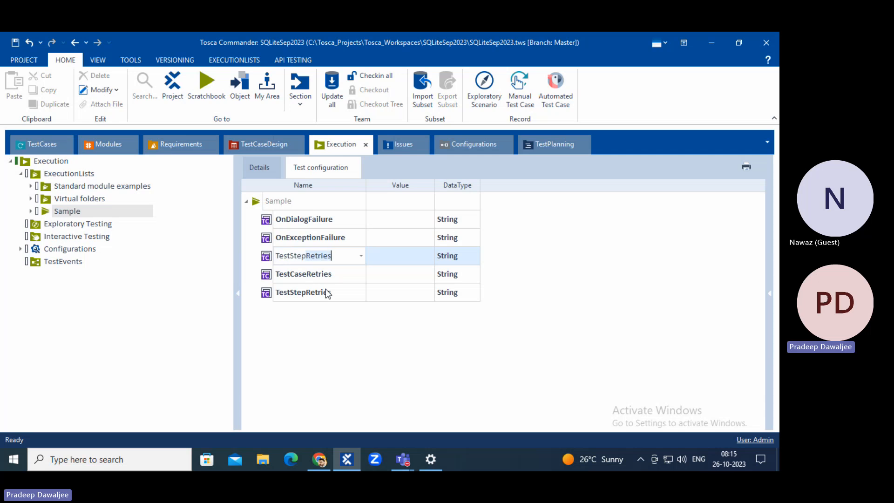
type("Value")
key("Return")
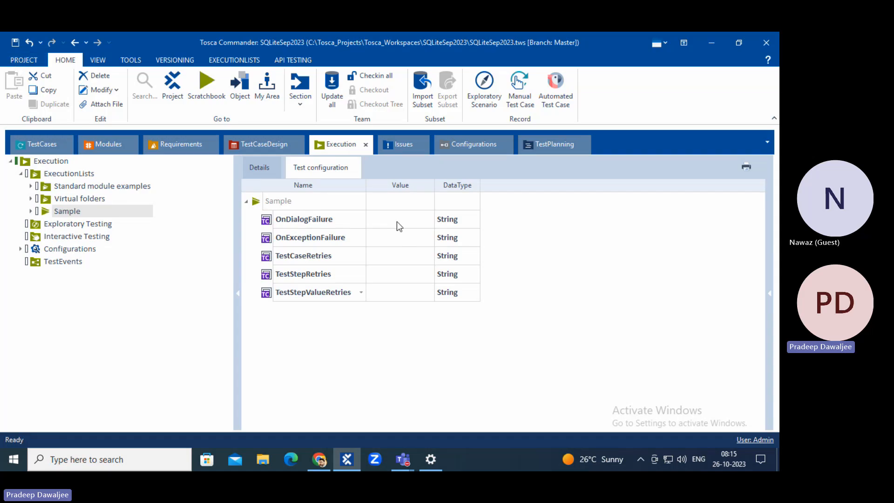
Set both OnDialogFailure and OnExceptionFailure values to Recover.
left_click(422, 223)
left_click(429, 219)
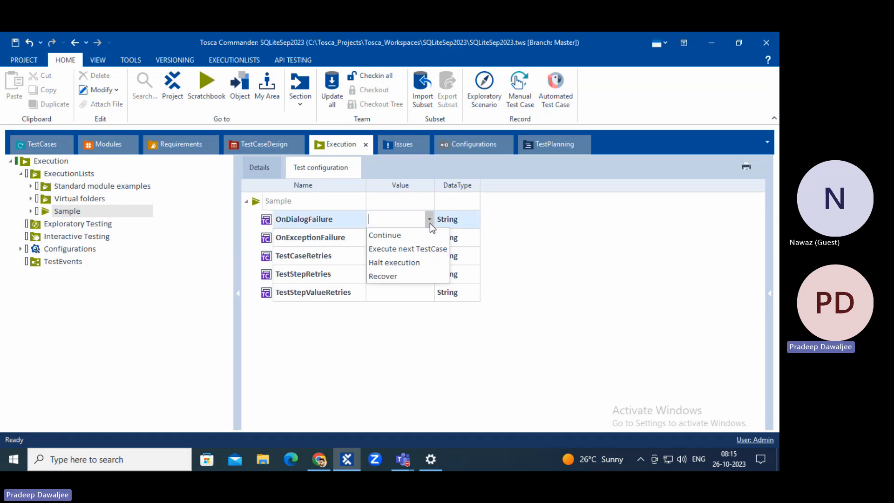
left_click(389, 276)
left_click(408, 243)
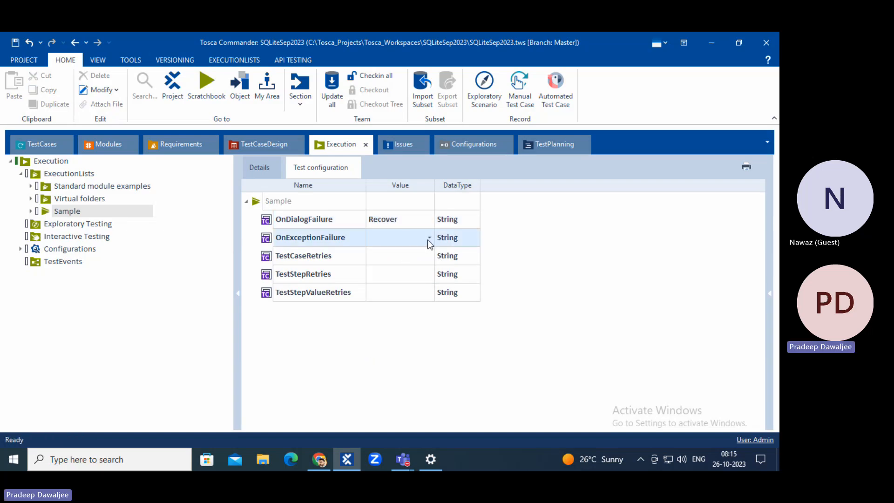
left_click(429, 238)
left_click(392, 292)
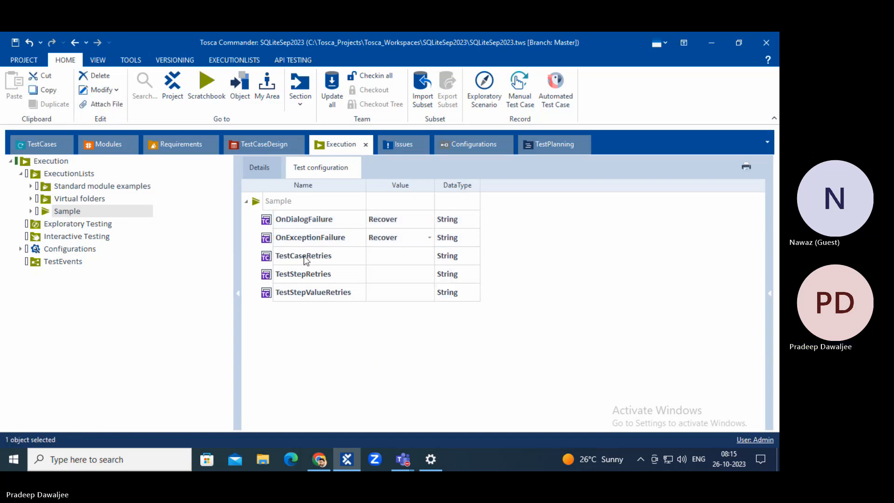
Enter retry values: TestCaseRetries 3, TestStepRetries 5, TestStepValueRetries 2.
left_click(395, 259)
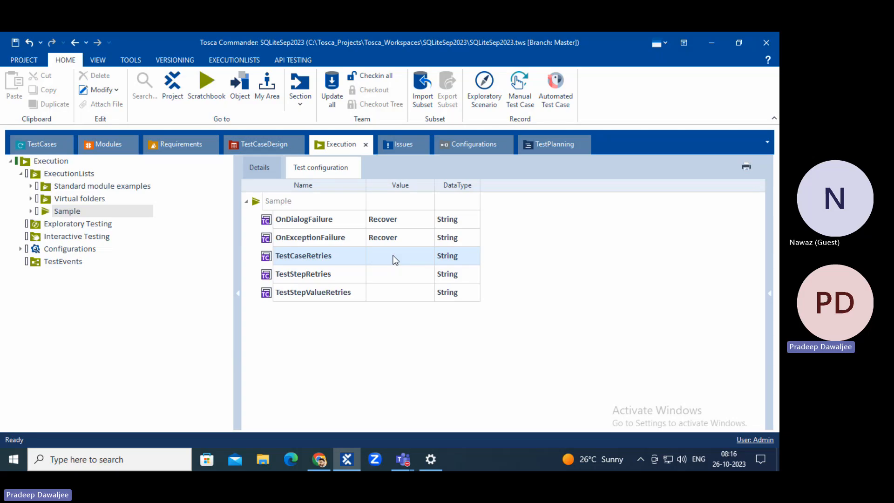
left_click(394, 256)
type("3")
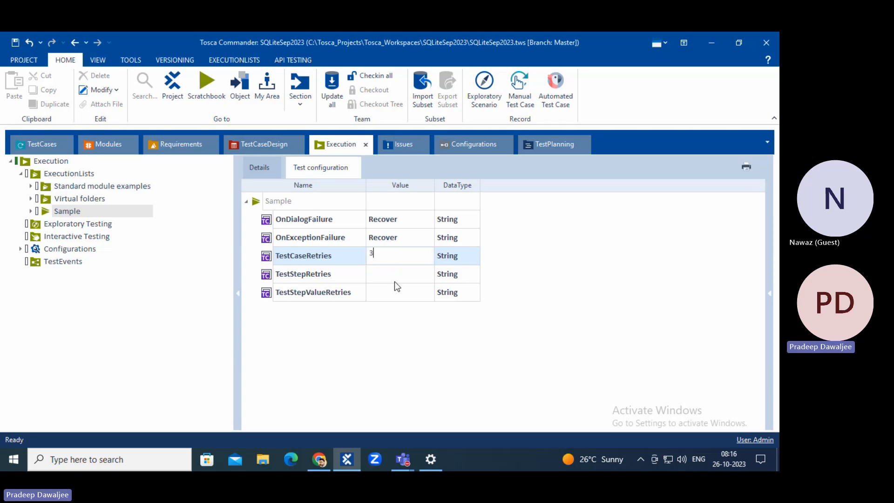
left_click(391, 342)
left_click(387, 274)
left_click(387, 274)
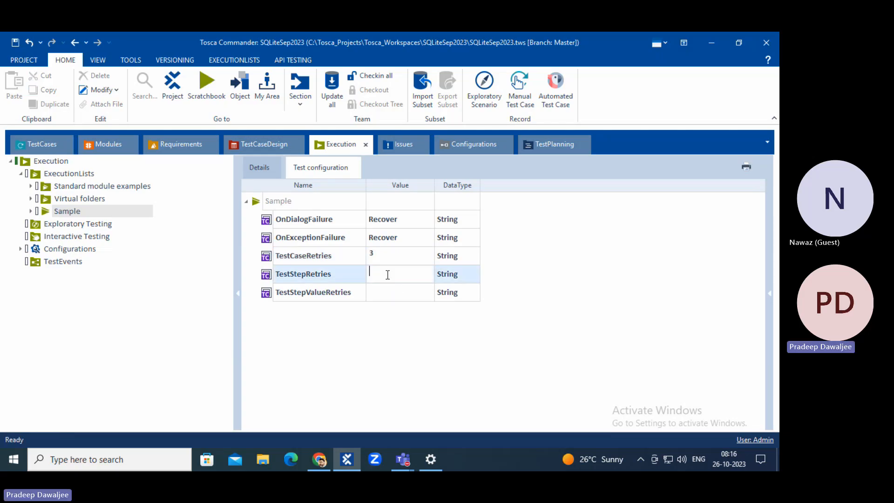
type("5")
left_click(387, 357)
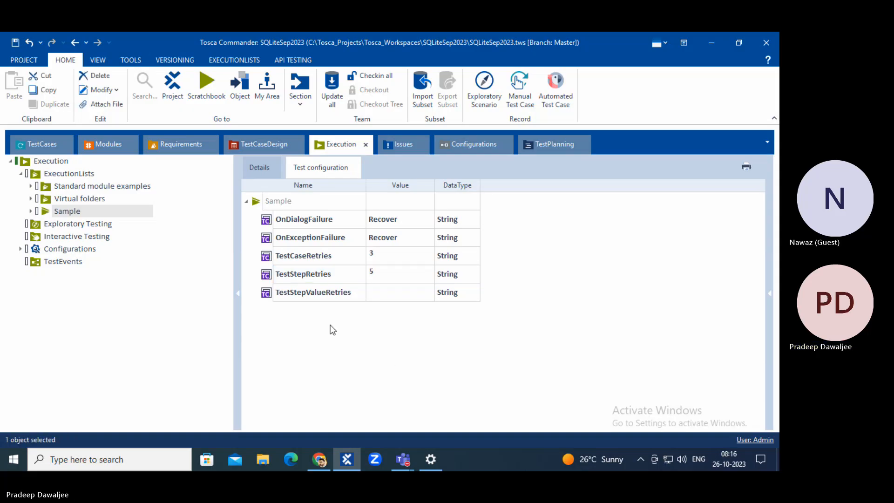
left_click(401, 292)
left_click(402, 291)
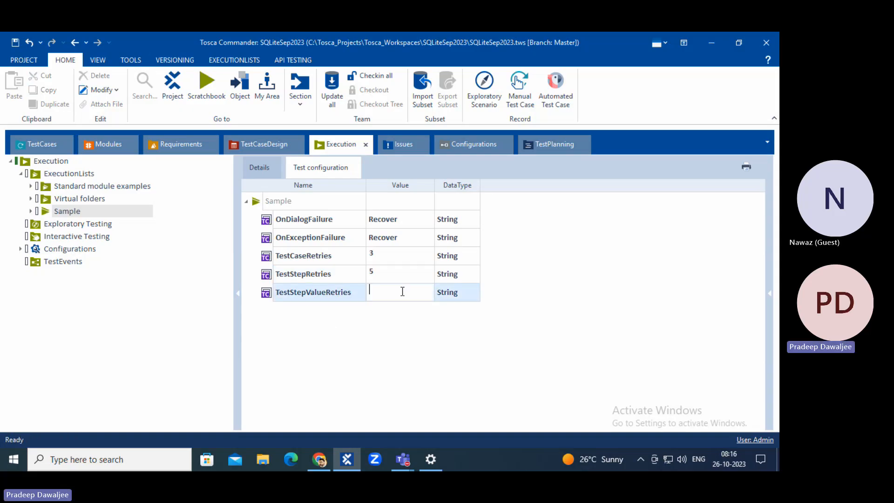
type("2")
left_click(409, 347)
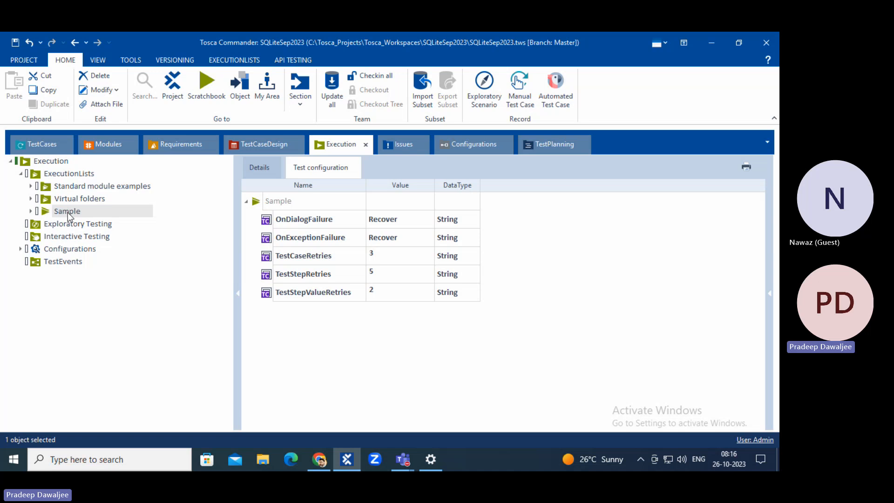
left_click(270, 175)
left_click(309, 168)
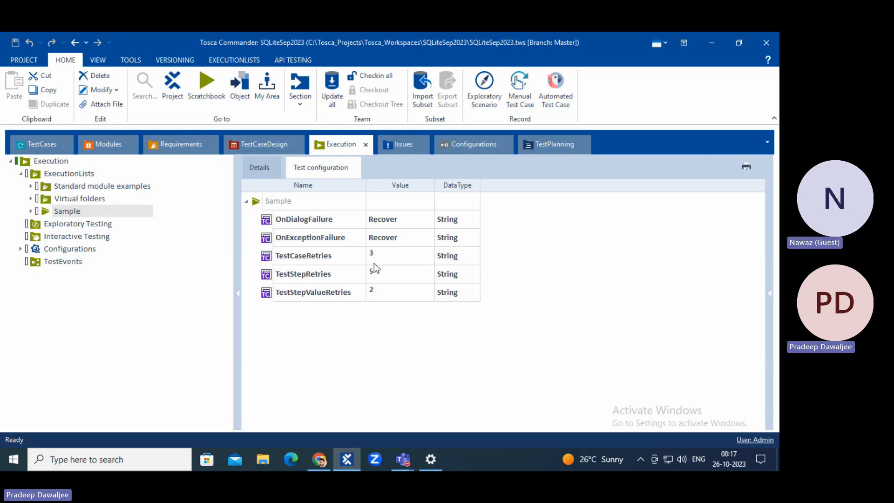
left_click(356, 365)
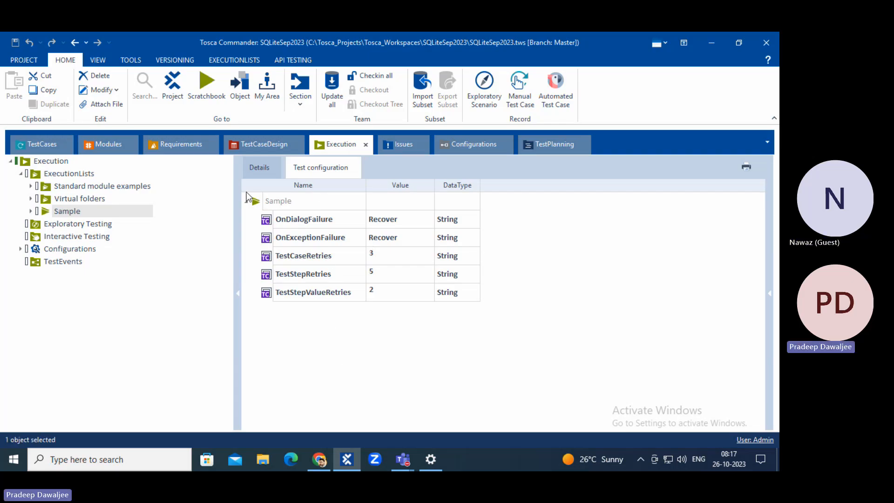
left_click(260, 168)
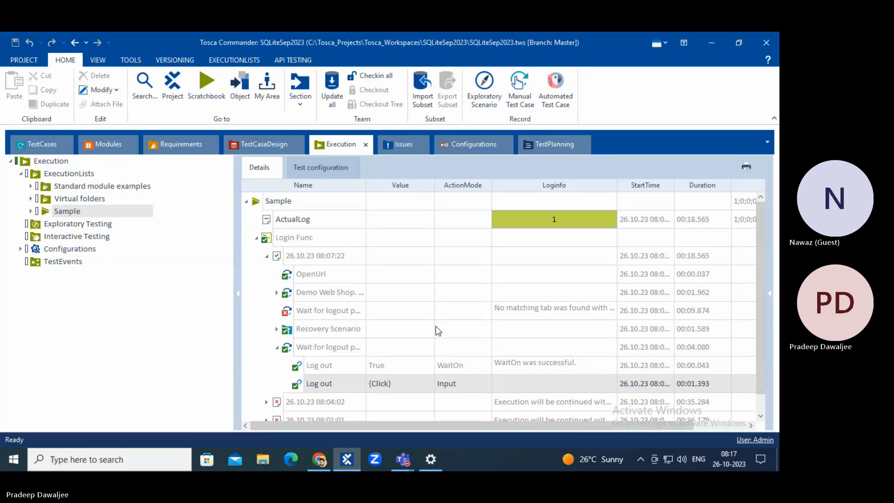
Scroll through the Sample log, then switch to the TestCases section.
scroll(438, 331, "down", 1)
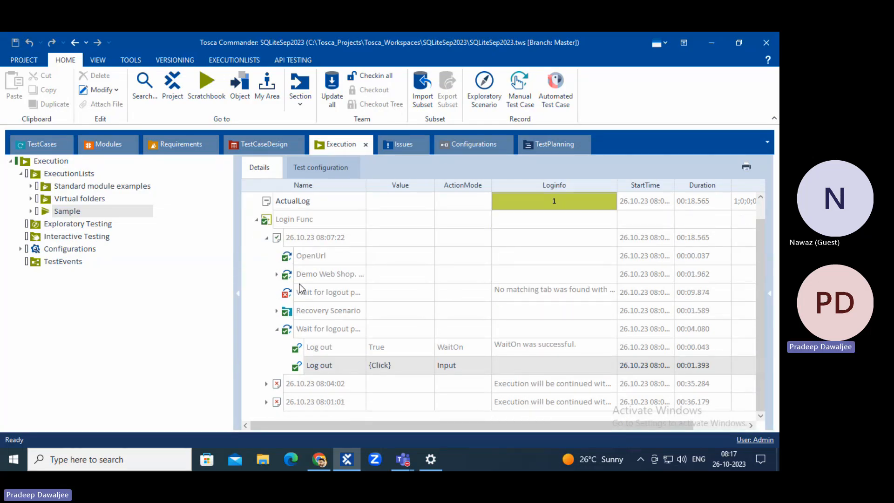
left_click(38, 152)
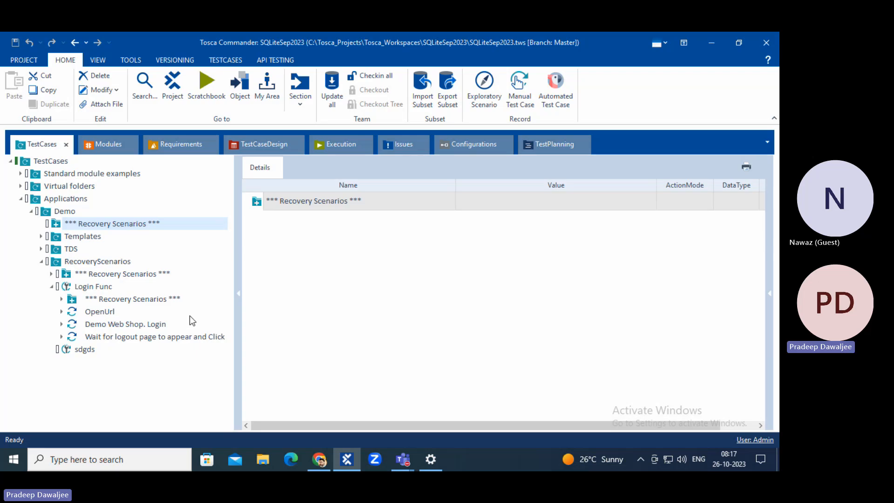
Check the Demo Web Shop browser, then browse Login Func's steps, logout wait step and recovery scenarios.
left_click(319, 460)
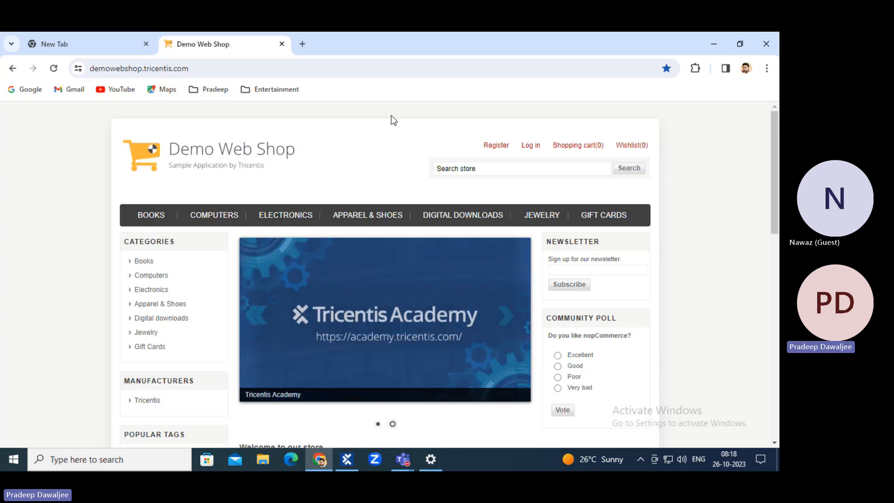
left_click(346, 459)
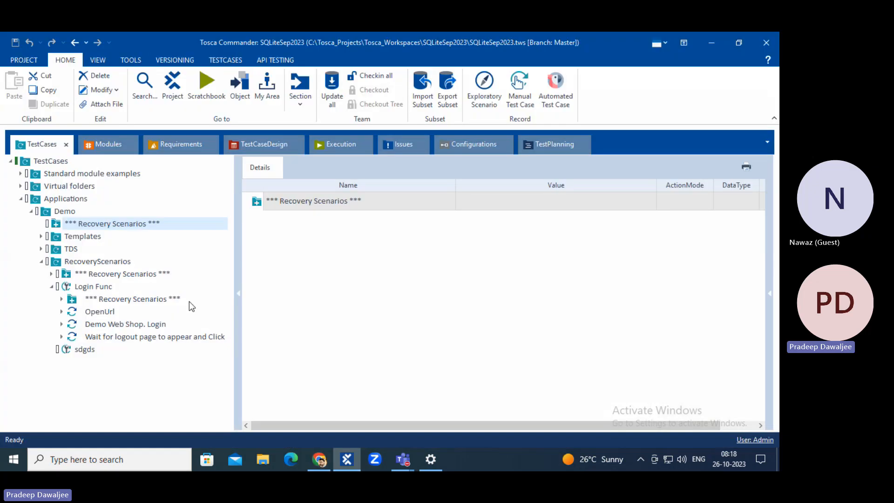
left_click(95, 287)
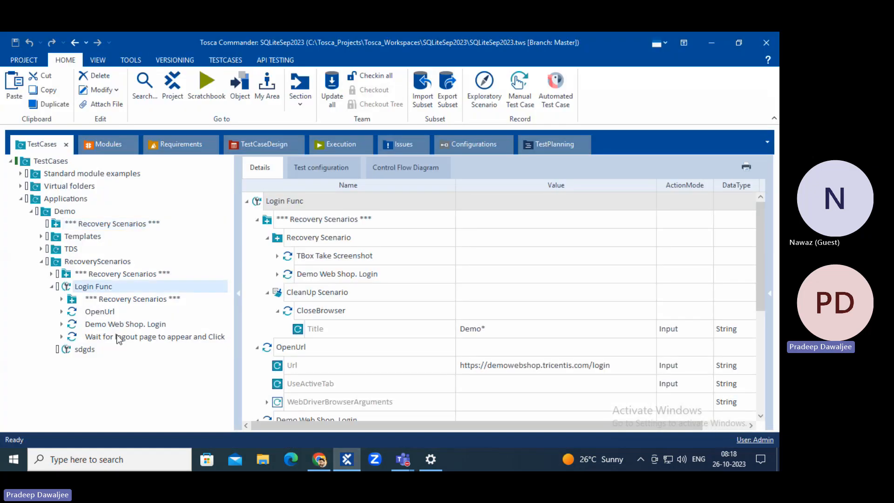
left_click(110, 336)
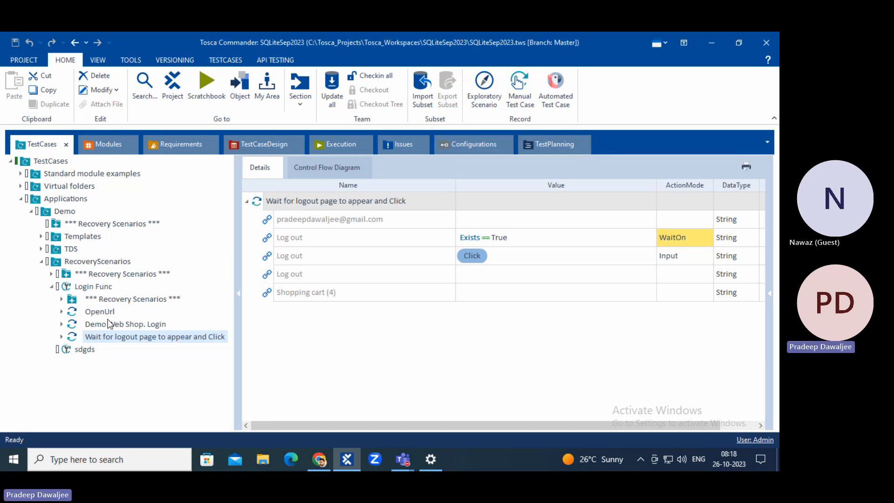
left_click(108, 301)
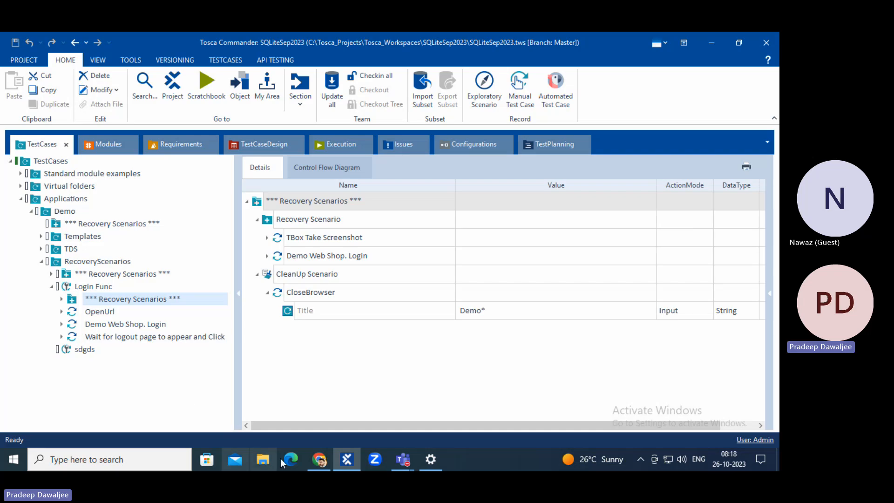
Glance at the browser again, then return to the Sample list's log in Execution.
left_click(320, 460)
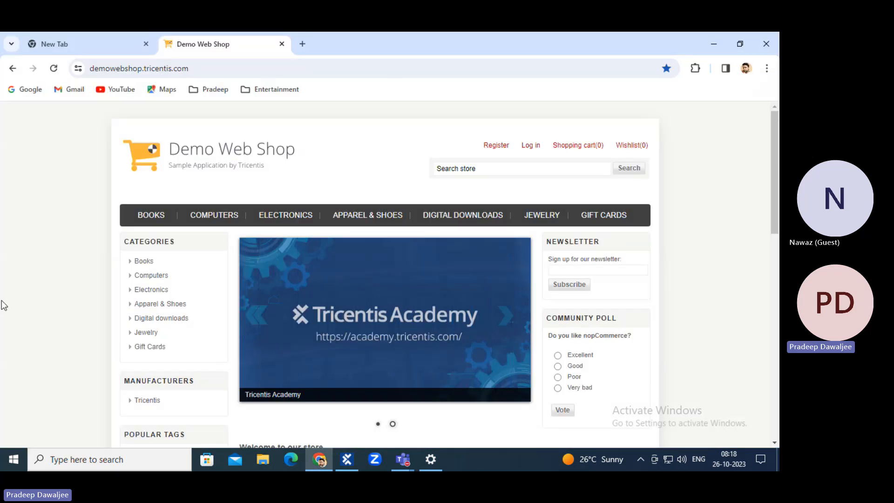
left_click(347, 461)
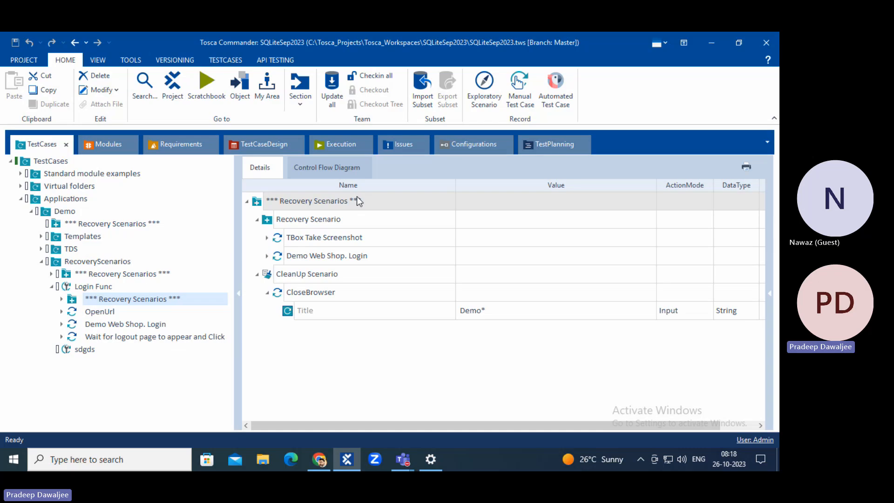
left_click(331, 146)
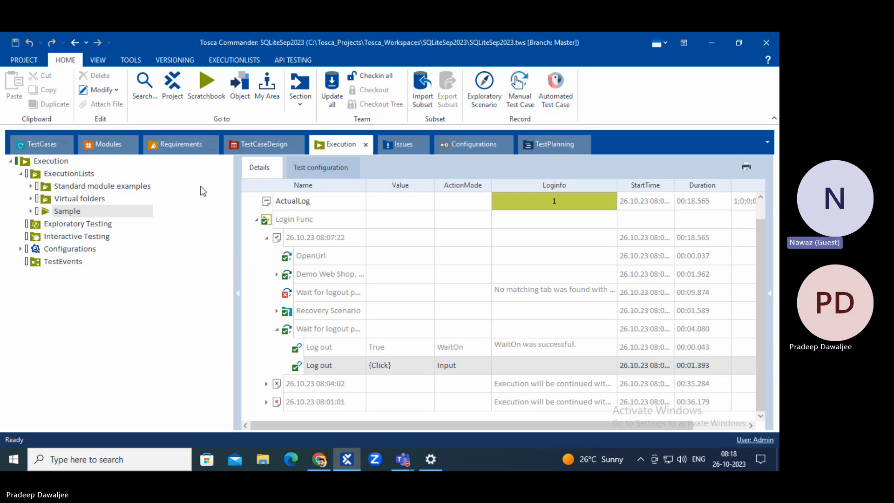
Bring the Tosca Teams call forward, stop the meeting recording, and stop screen sharing.
left_click(404, 459)
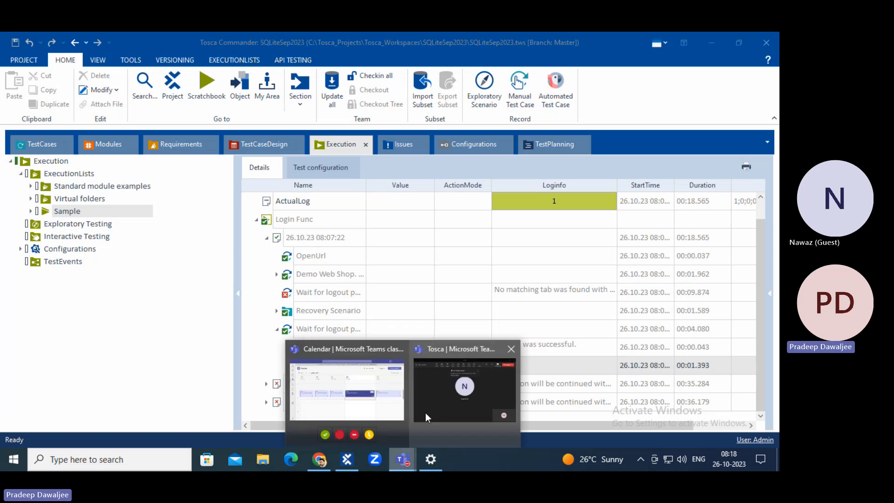
left_click(456, 413)
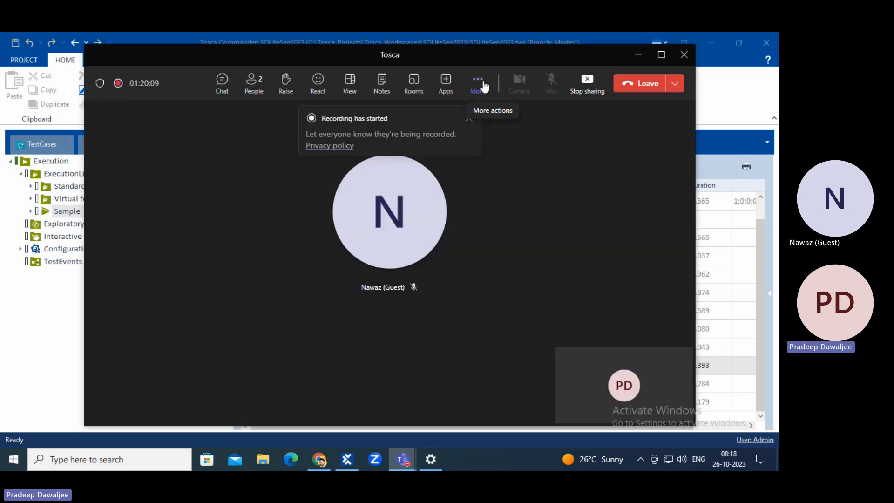
left_click(477, 83)
mouse_move(503, 119)
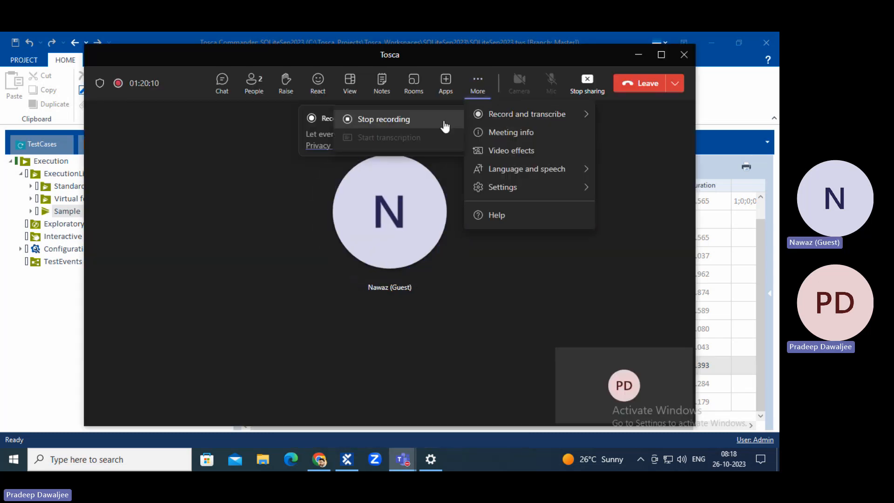
left_click(409, 125)
left_click(459, 245)
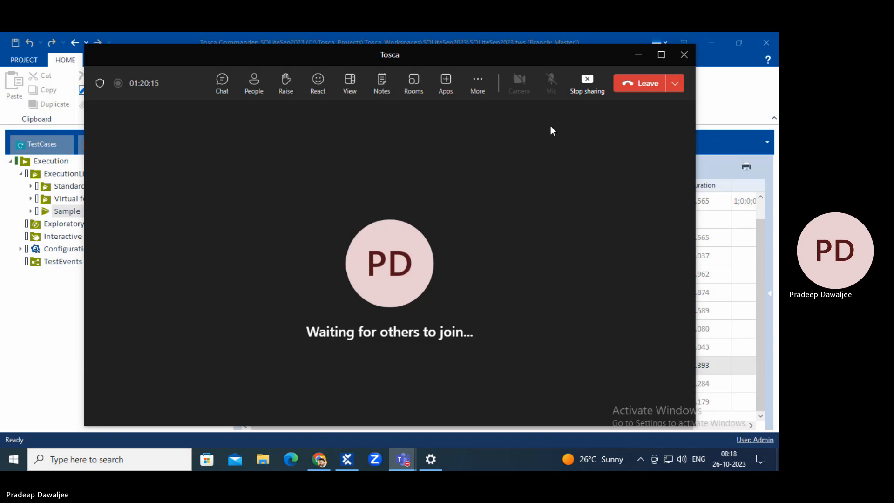
left_click(587, 86)
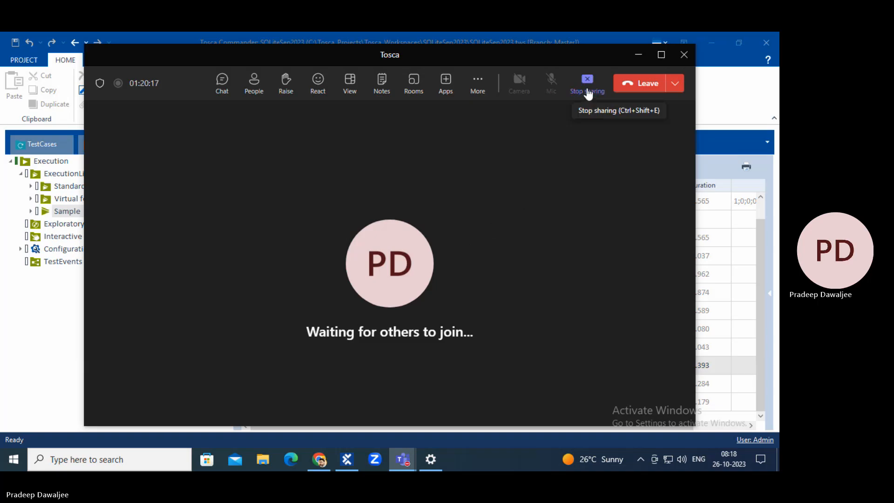